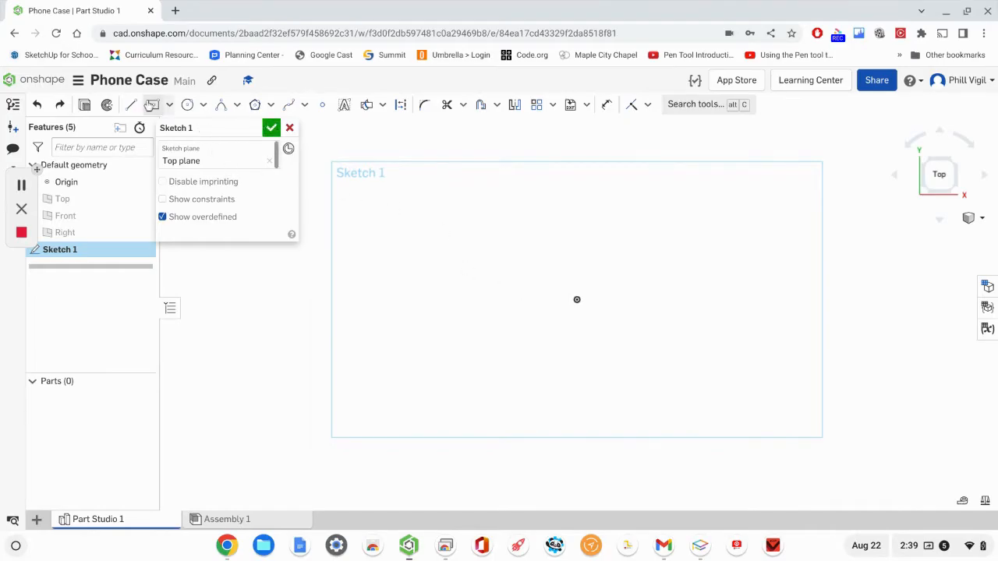
# Sketch a center point rectangle about 36.7 mm wide and 66.6 mm tall, centered on the origin.
pyautogui.click(168, 106)
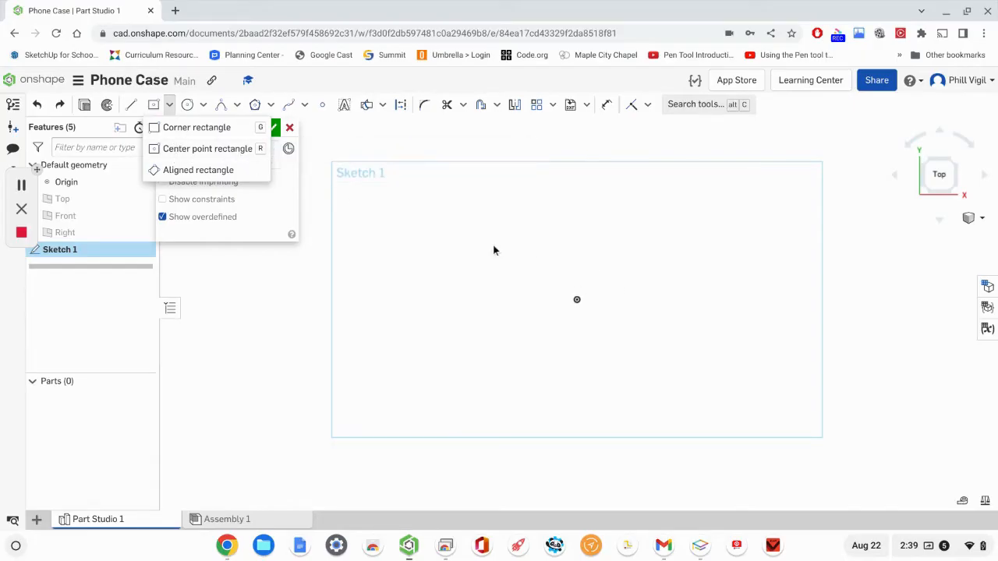
pyautogui.click(207, 148)
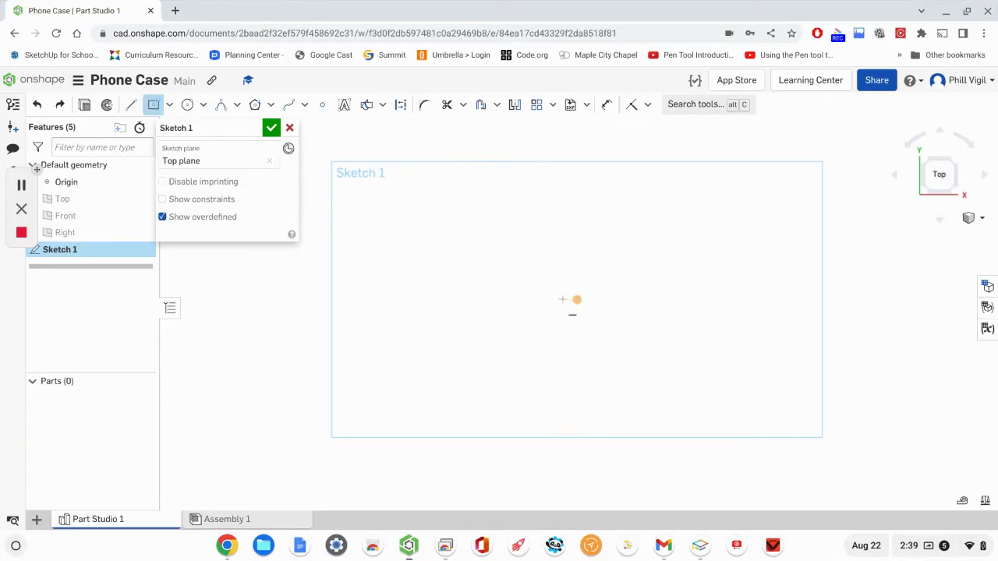
pyautogui.click(577, 300)
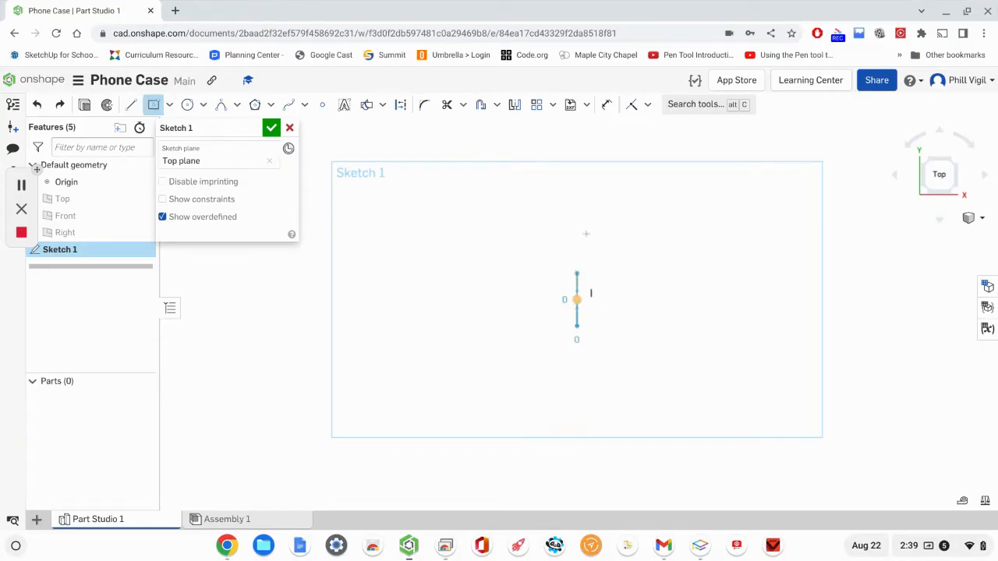
pyautogui.click(635, 196)
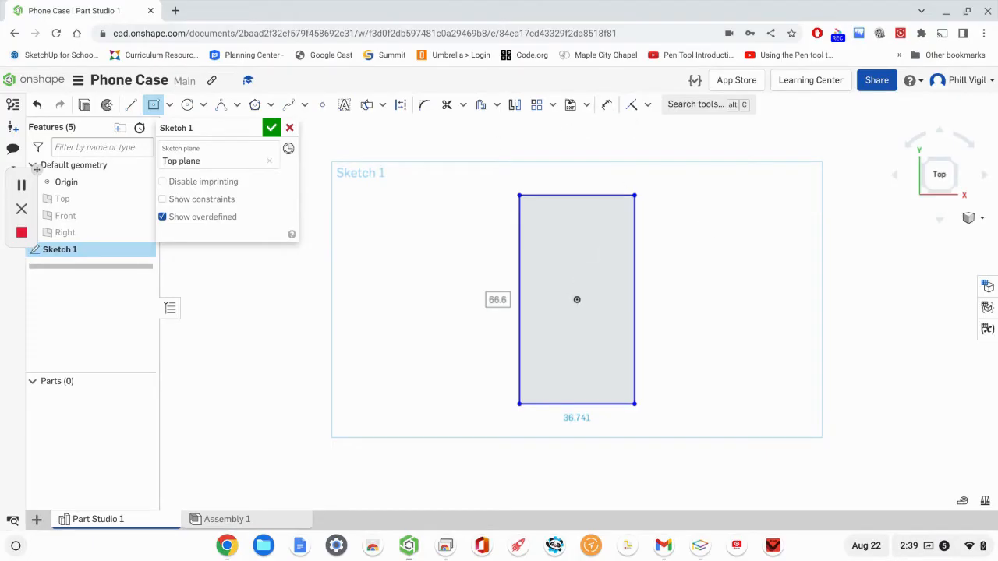
# Draw a vertical construction line from the origin to the midpoint of the rectangle's top edge.
pyautogui.click(399, 104)
pyautogui.press('l')
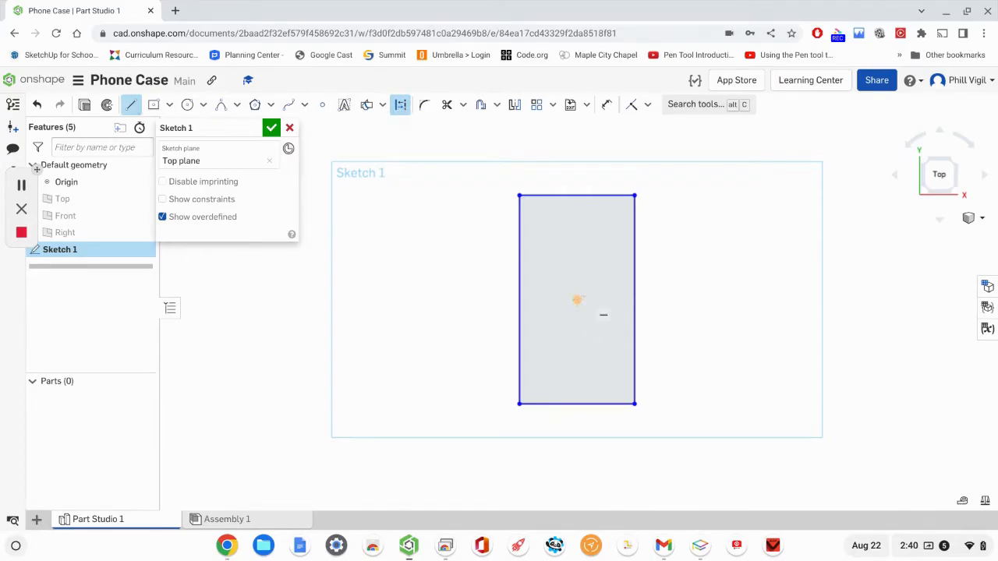
pyautogui.click(577, 300)
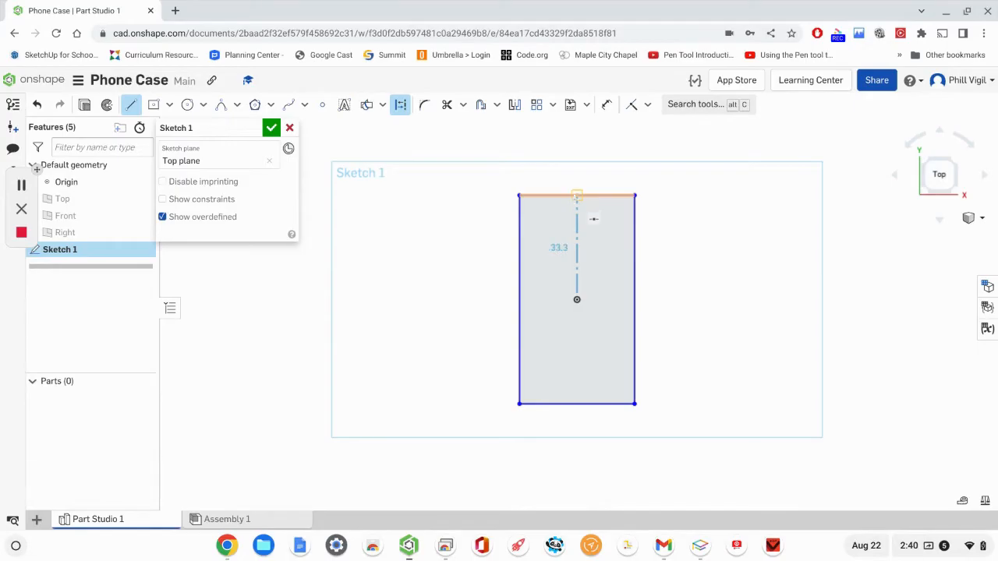
pyautogui.click(577, 195)
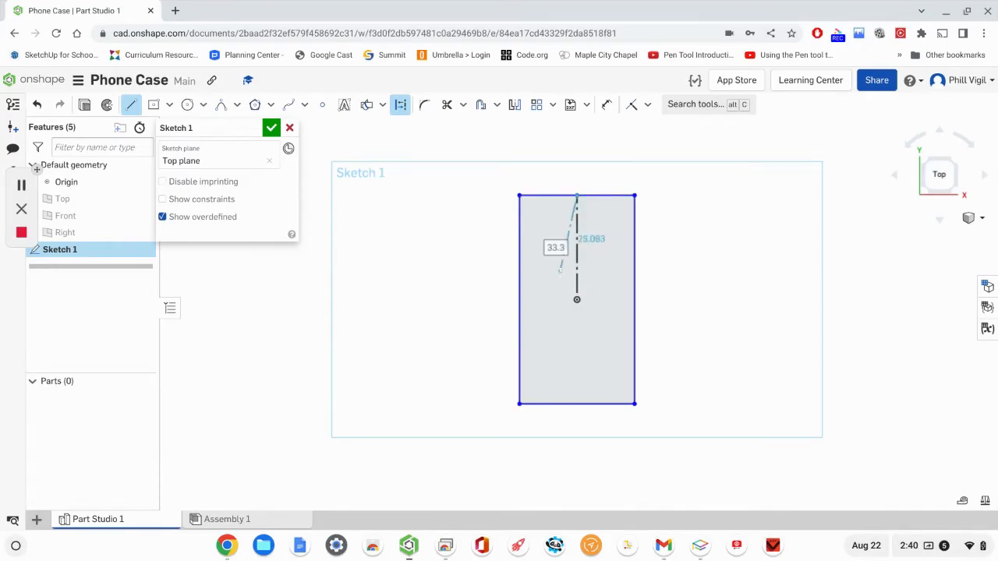
pyautogui.press('Escape')
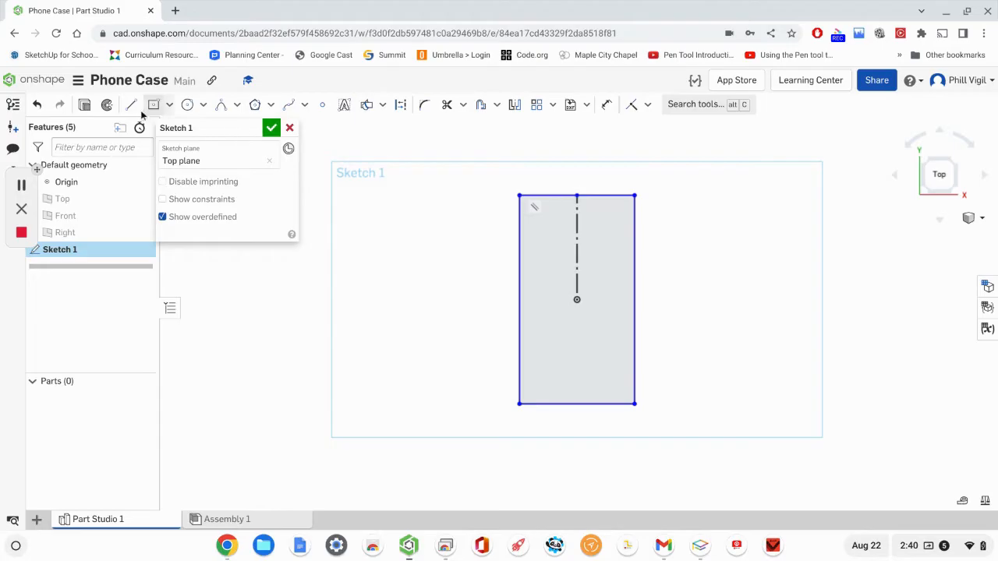
# Draw a horizontal construction line from the origin to the midpoint of the rectangle's right edge.
pyautogui.click(130, 106)
pyautogui.click(400, 104)
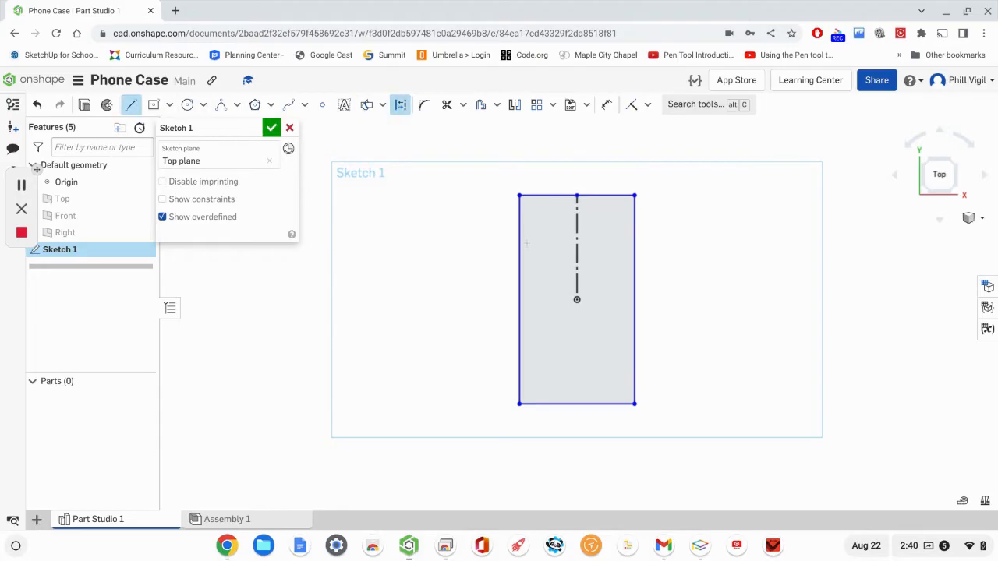
pyautogui.click(577, 300)
pyautogui.click(636, 299)
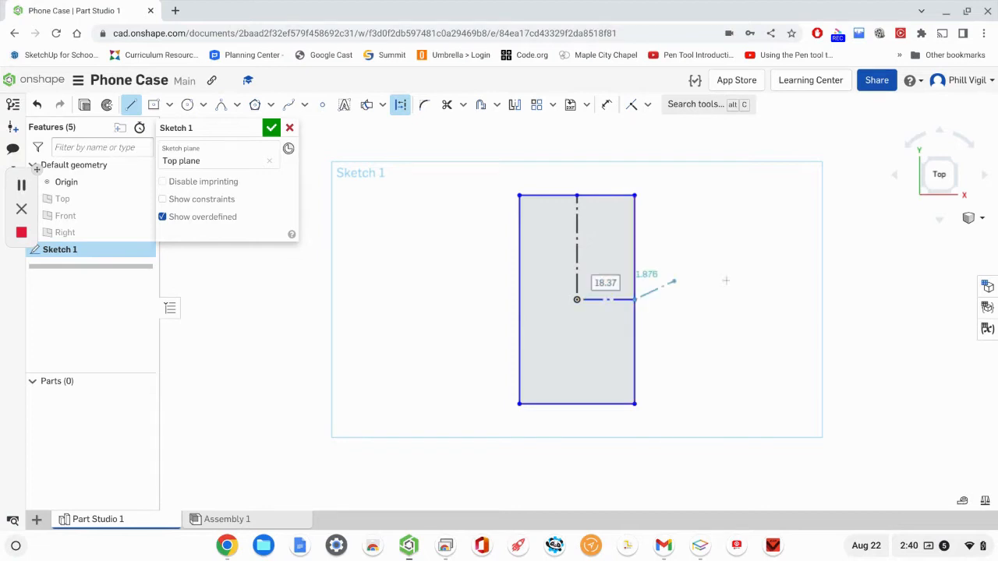
pyautogui.press('Escape')
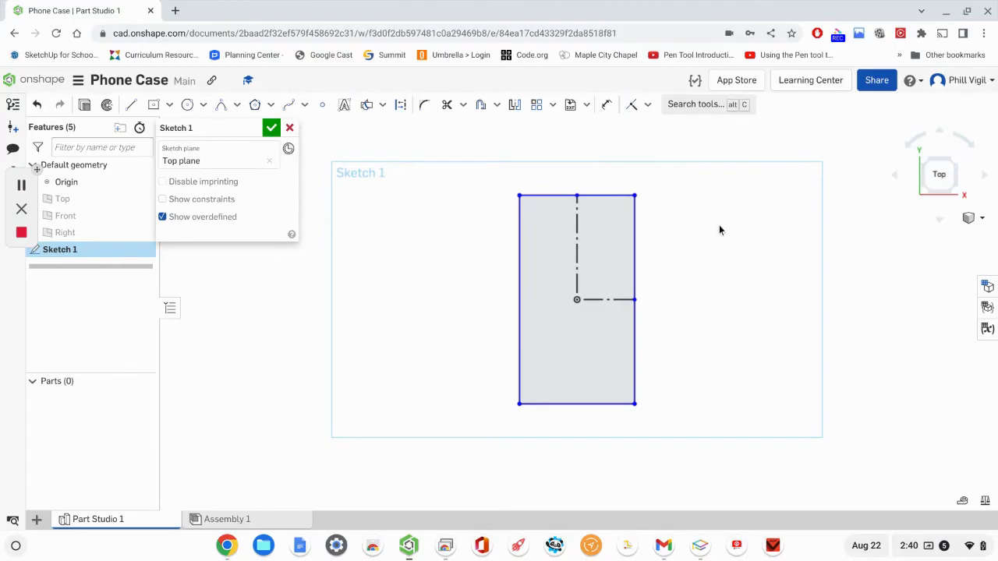
# Draw a conic across the rectangle's upper-right corner, from the top edge to the right edge, with a rho of 0.5.
pyautogui.scroll(2, 637, 187)
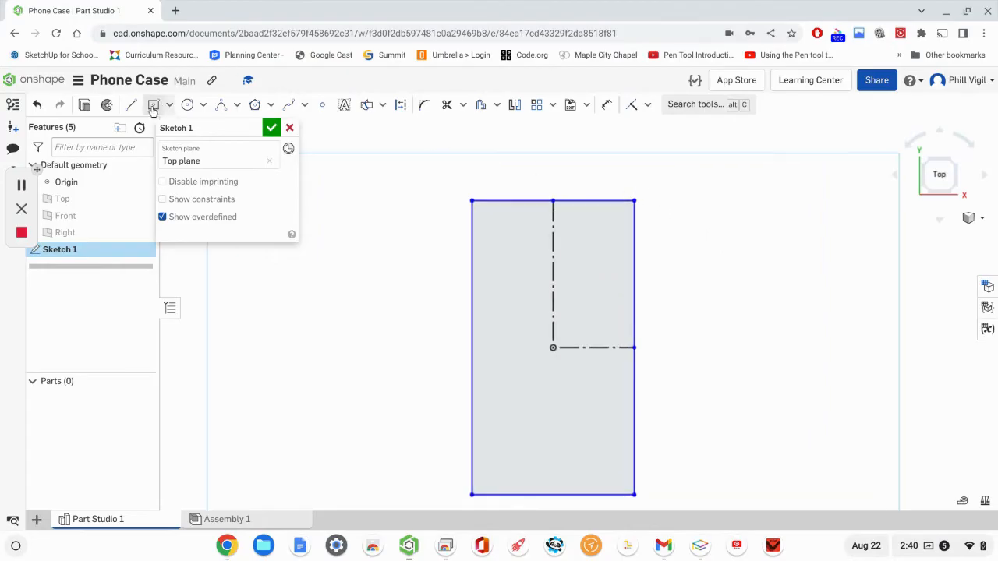
pyautogui.click(235, 105)
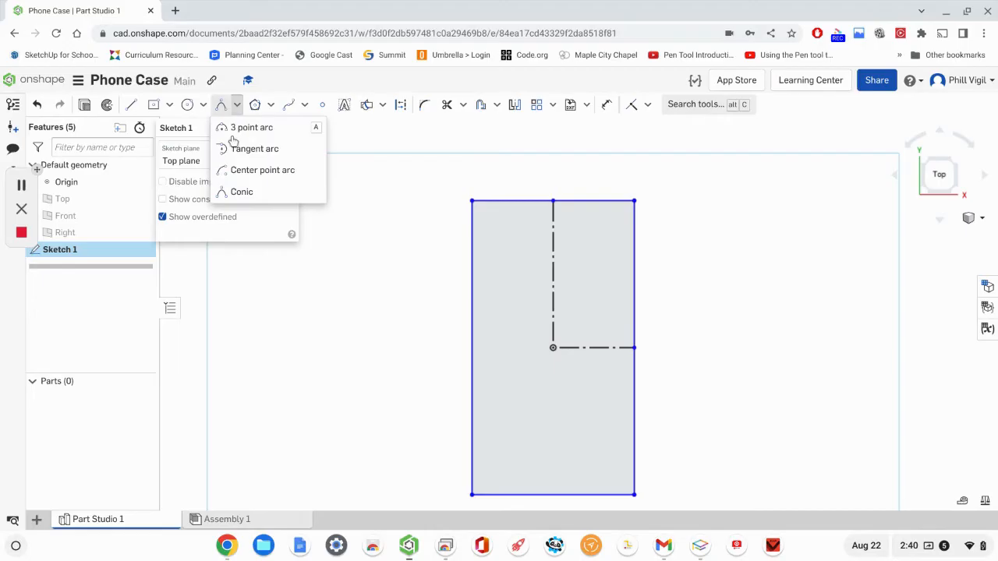
pyautogui.click(241, 193)
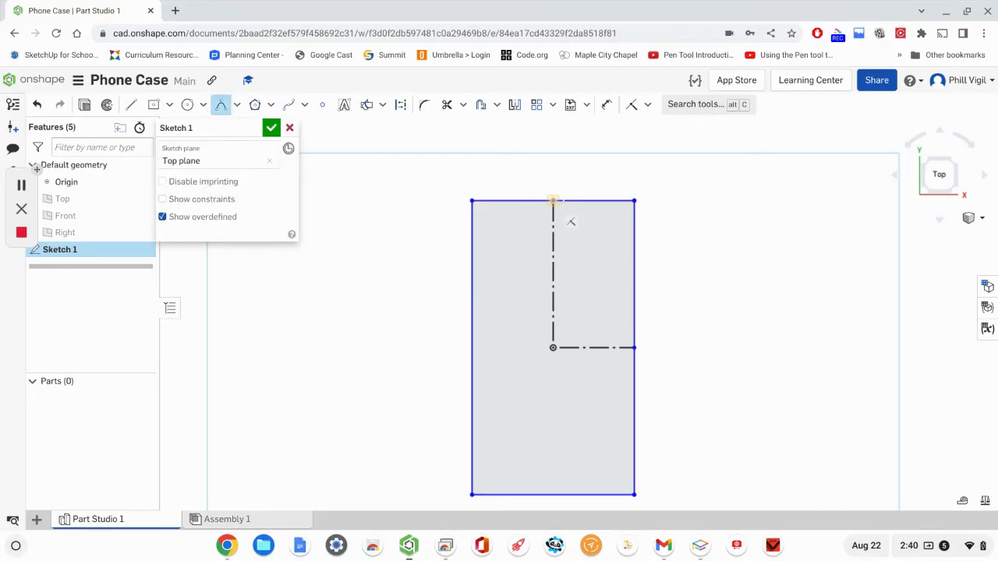
pyautogui.scroll(2, 647, 200)
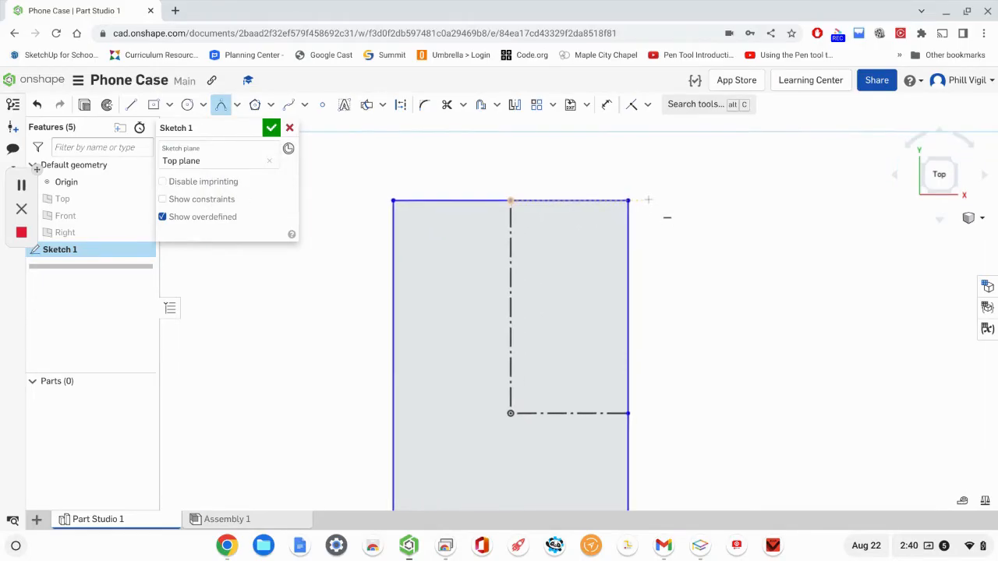
pyautogui.scroll(3, 648, 200)
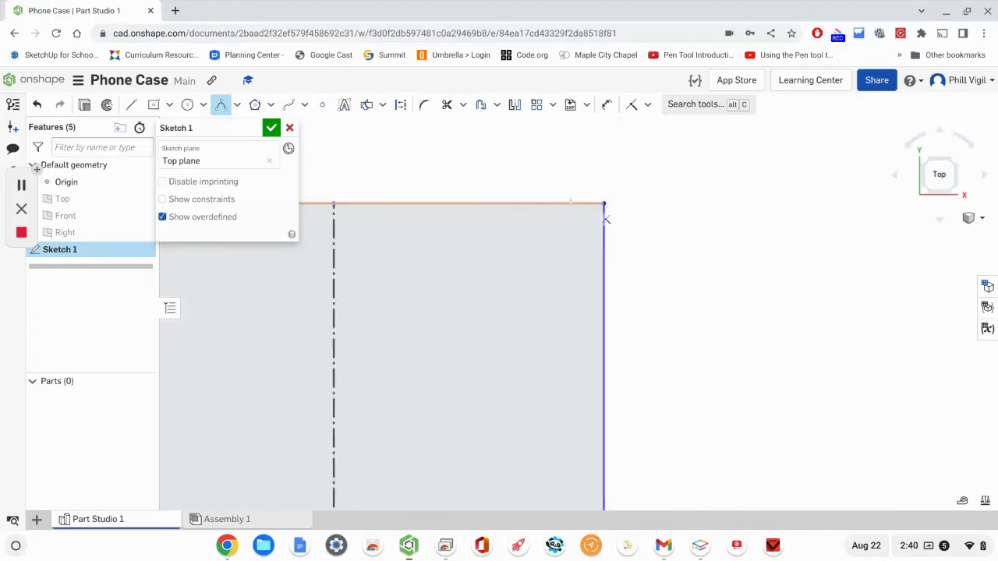
pyautogui.click(575, 226)
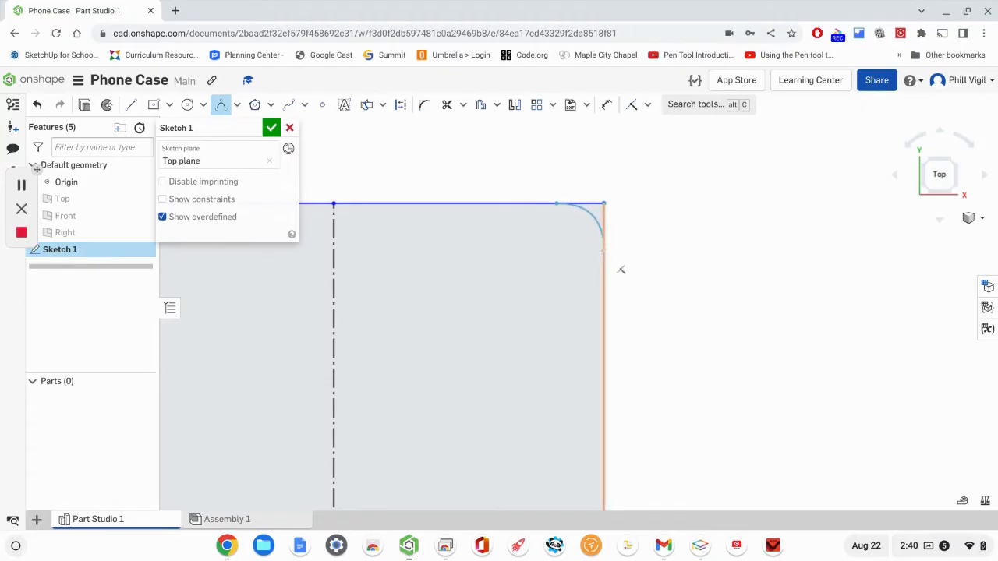
pyautogui.click(603, 252)
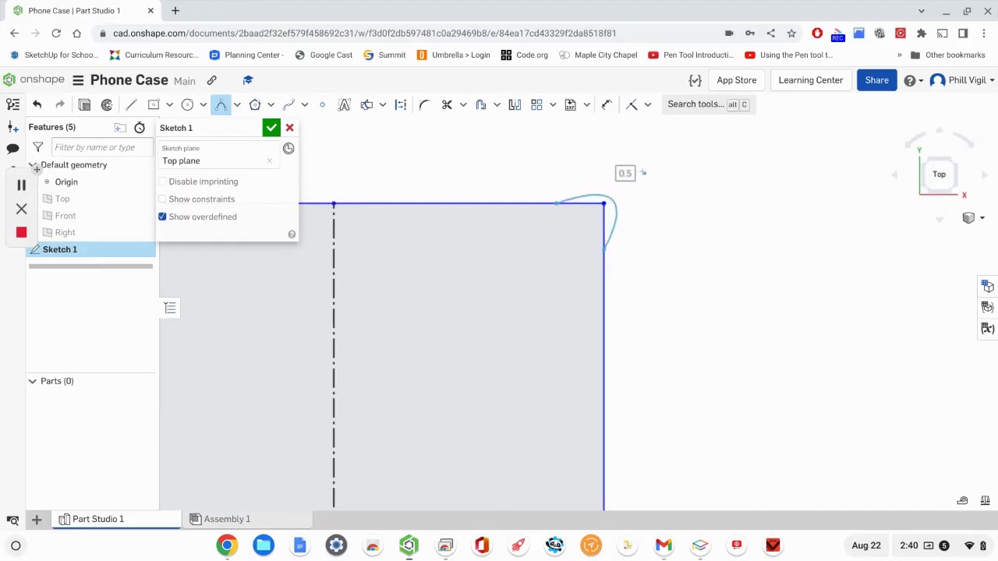
pyautogui.click(622, 225)
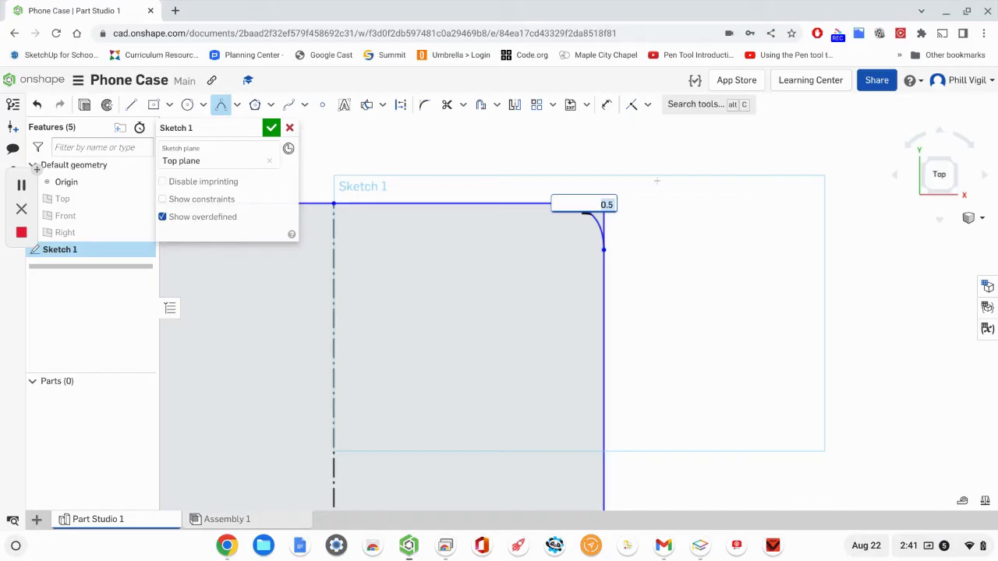
pyautogui.press('Return')
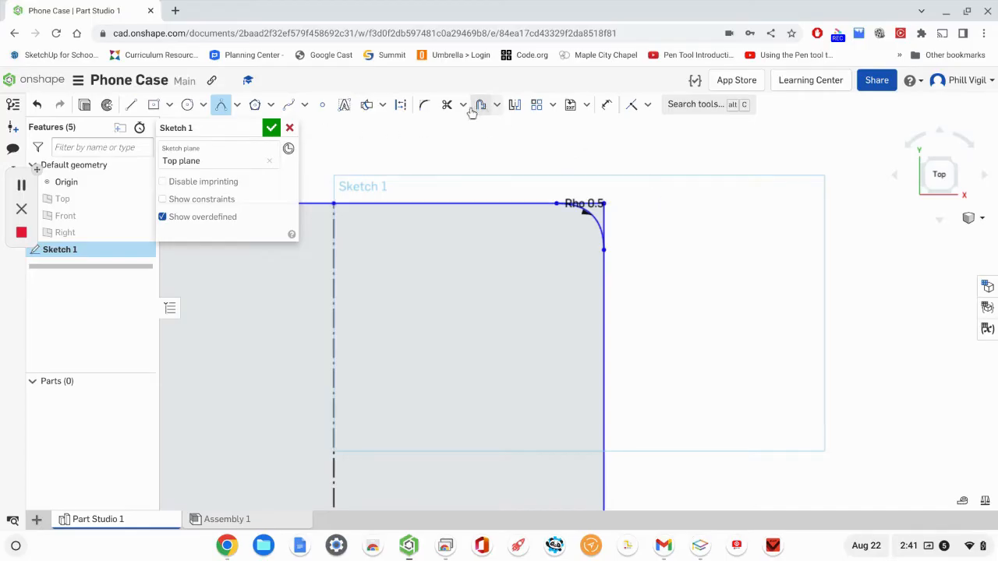
# Mirror the upper-right corner conic across the vertical construction line.
pyautogui.scroll(-5, 719, 200)
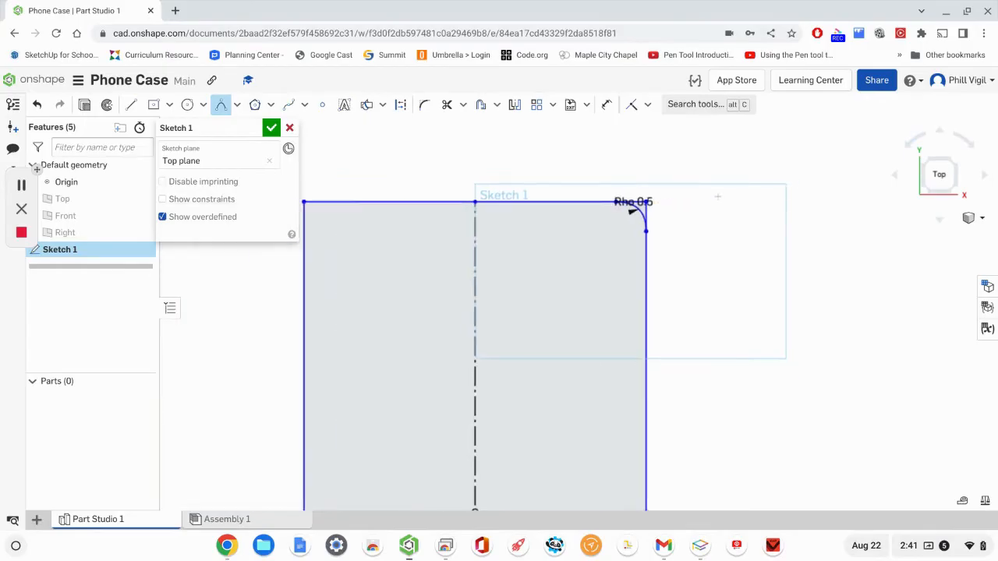
pyautogui.scroll(-2, 718, 197)
pyautogui.moveTo(718, 168)
pyautogui.mouseDown(button='middle')
pyautogui.moveTo(714, 141)
pyautogui.moveTo(700, 127)
pyautogui.mouseUp(button='middle')
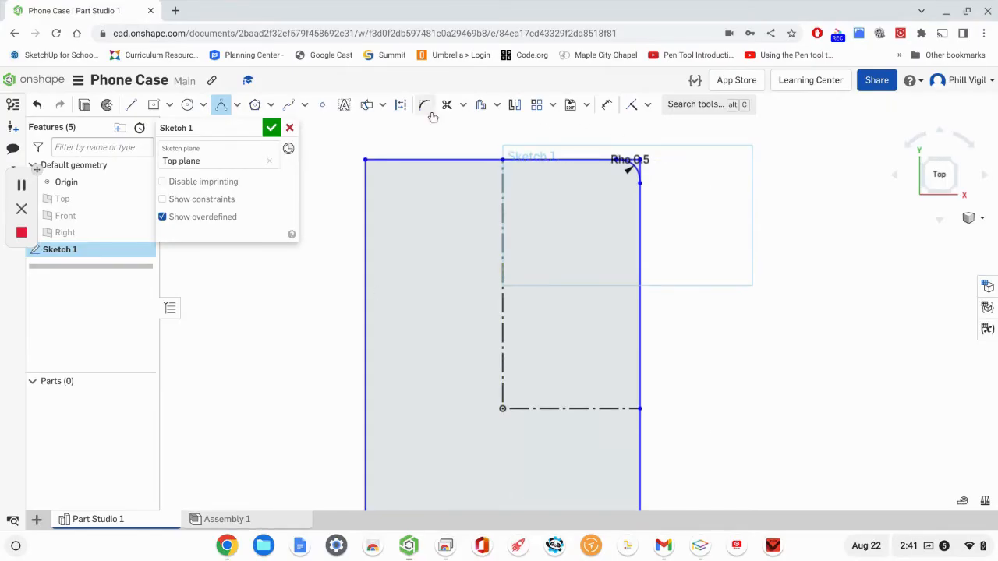
pyautogui.click(517, 106)
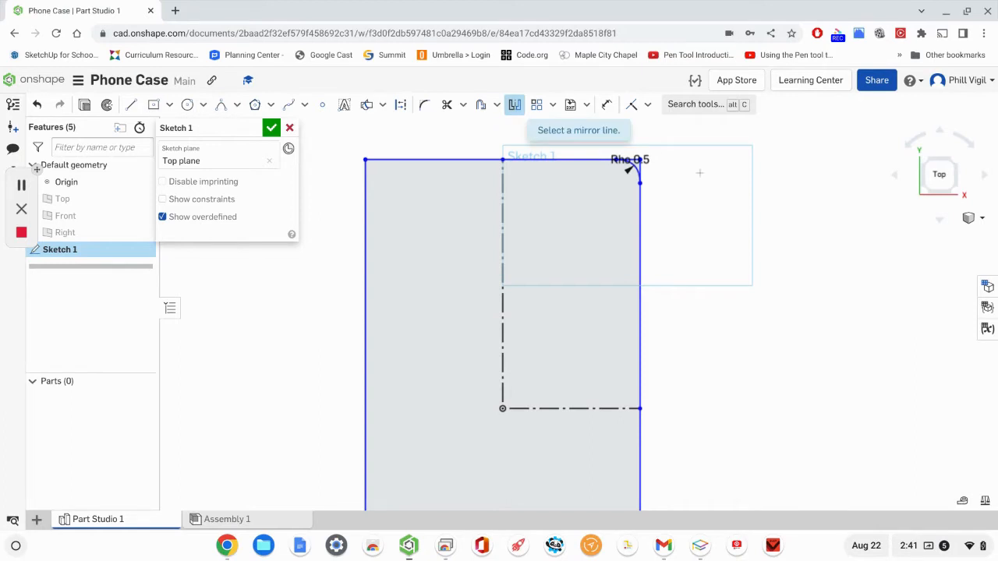
pyautogui.click(503, 268)
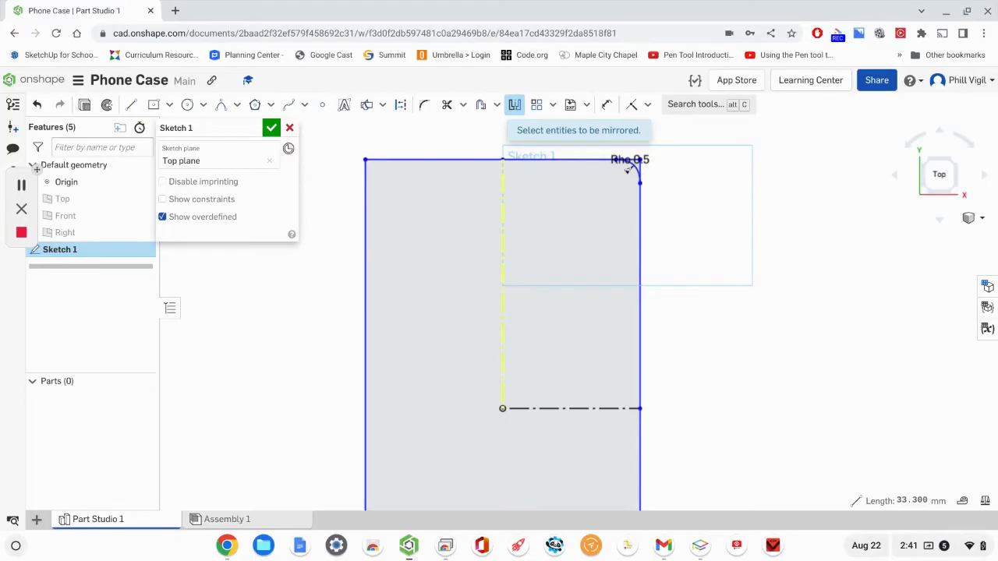
pyautogui.click(627, 170)
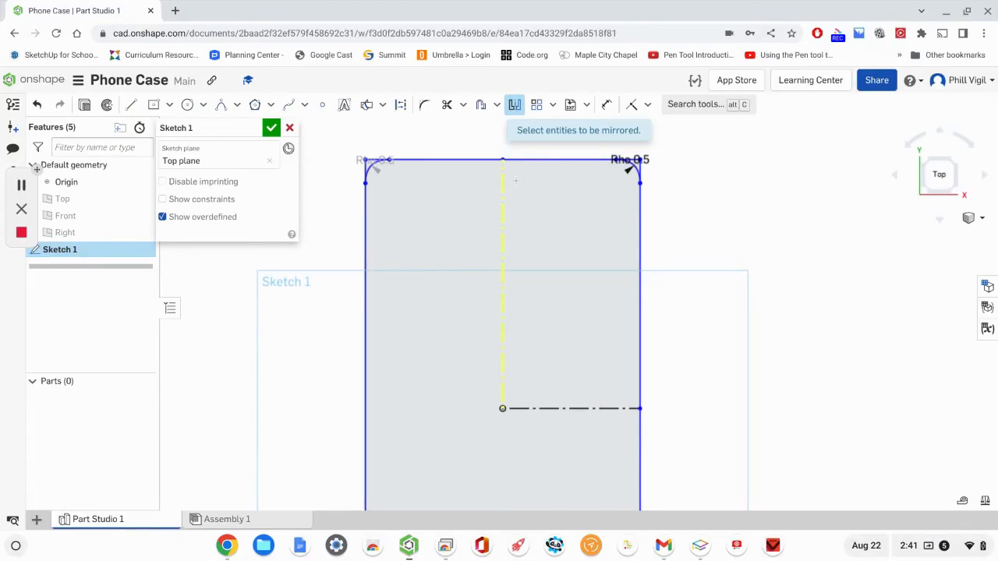
pyautogui.click(514, 104)
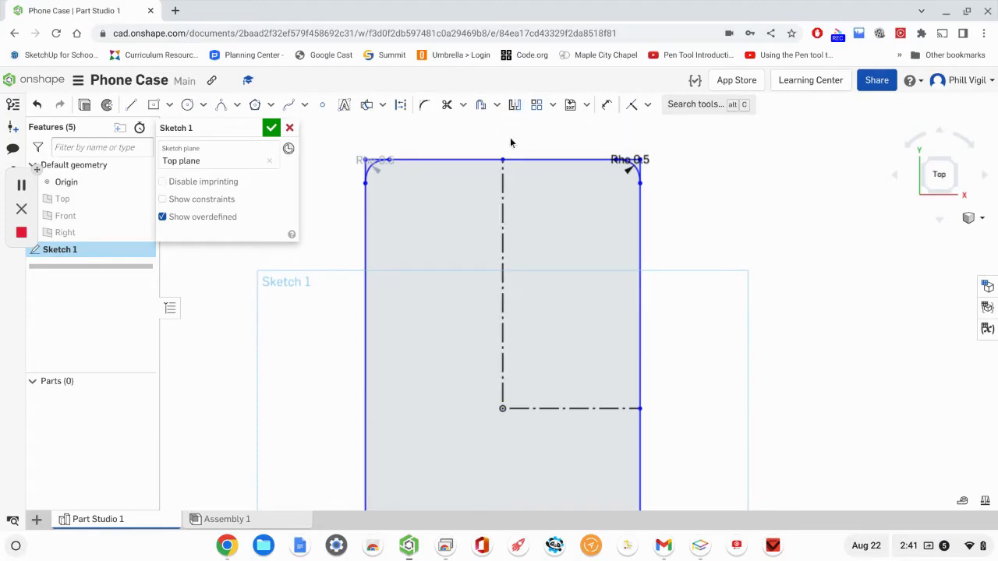
# Mirror both upper corner conics across the horizontal construction line to the rectangle's lower corners.
pyautogui.click(514, 104)
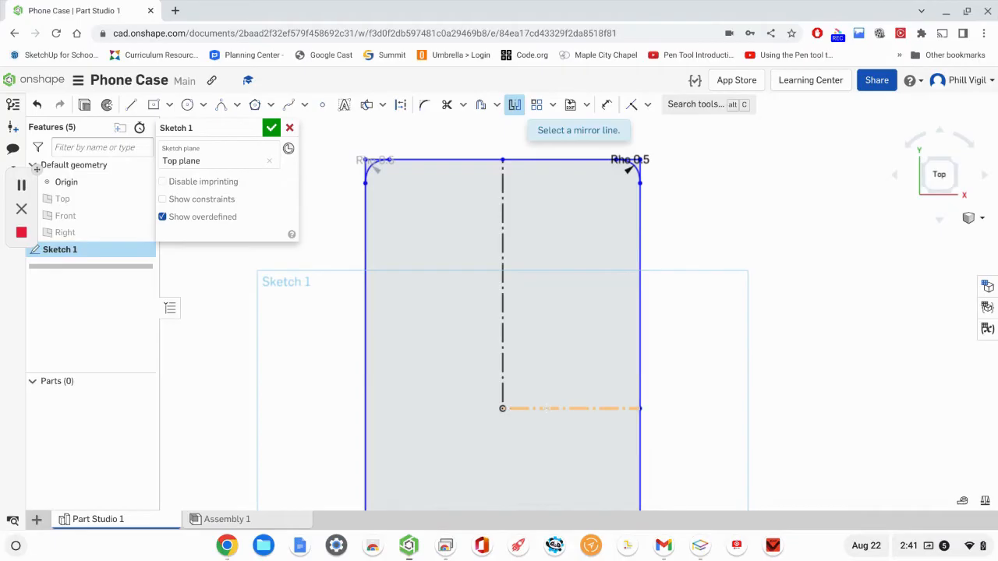
pyautogui.click(571, 408)
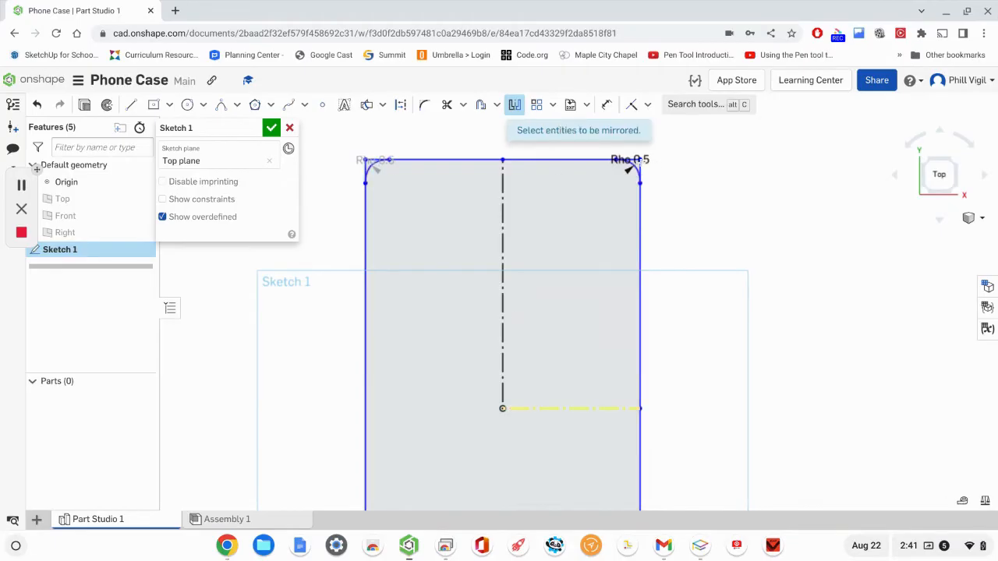
pyautogui.scroll(-3, 691, 298)
pyautogui.moveTo(761, 393)
pyautogui.mouseDown(button='middle')
pyautogui.moveTo(713, 281)
pyautogui.moveTo(691, 367)
pyautogui.moveTo(679, 339)
pyautogui.mouseUp(button='middle')
pyautogui.scroll(-1, 690, 364)
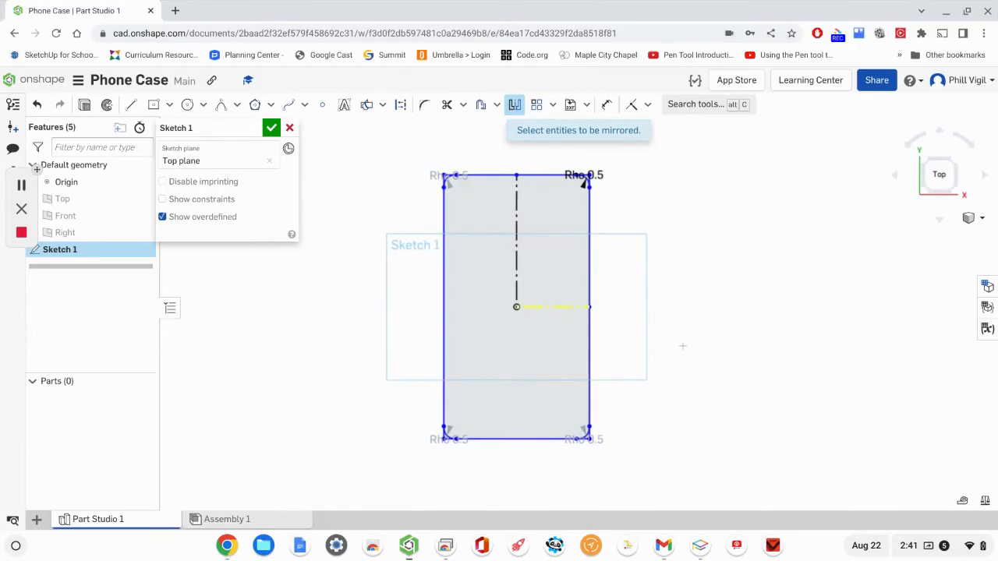
# Trim the straight edge segments outside the conics at the rectangle's two upper corners.
pyautogui.click(447, 104)
pyautogui.scroll(7, 429, 178)
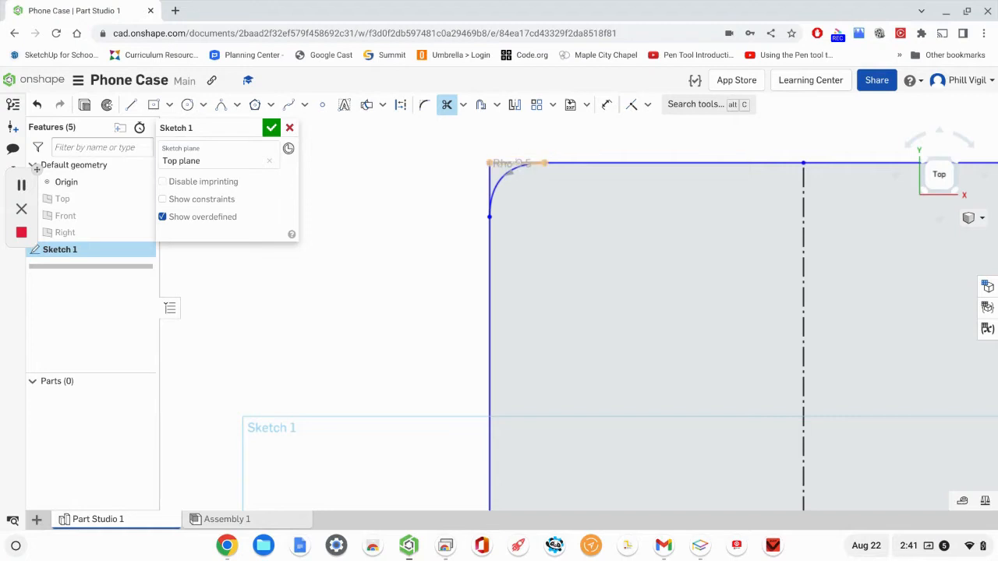
pyautogui.click(516, 163)
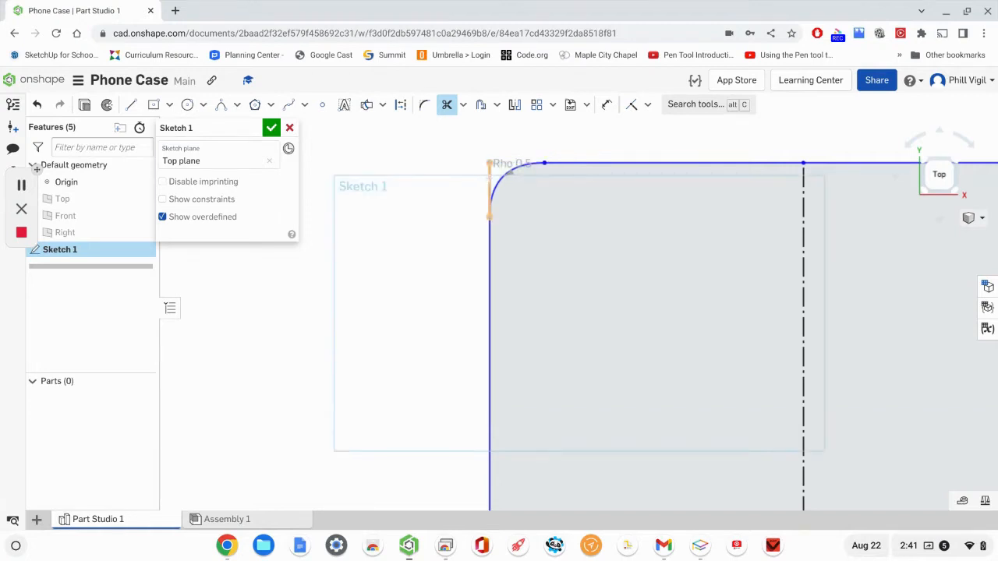
pyautogui.click(489, 179)
pyautogui.moveTo(666, 167); pyautogui.dragTo(254, 234, button='middle')
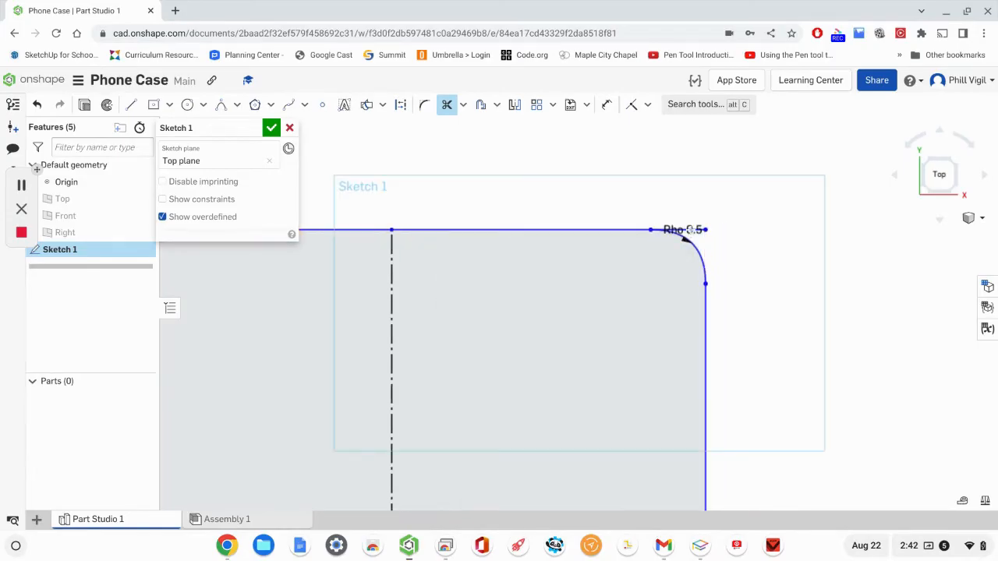
# Trim the straight edge segments outside the conics at the rectangle's two lower corners.
pyautogui.scroll(-3, 739, 294)
pyautogui.moveTo(785, 335); pyautogui.dragTo(827, 74, button='middle')
pyautogui.moveTo(860, 414); pyautogui.dragTo(692, 104, button='middle')
pyautogui.moveTo(721, 415); pyautogui.dragTo(676, 356, button='middle')
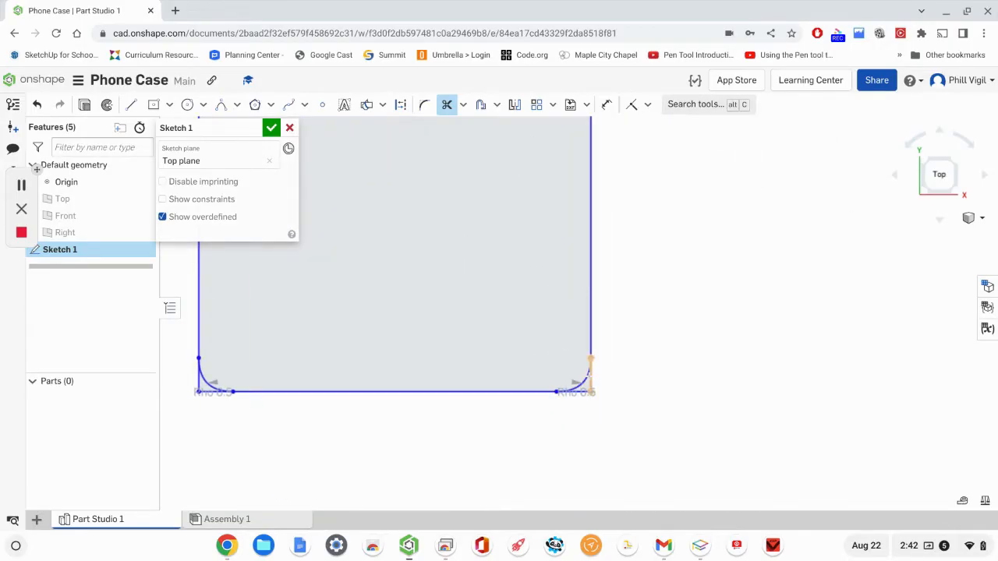
pyautogui.scroll(-2, 684, 308)
pyautogui.moveTo(713, 356)
pyautogui.mouseDown(button='middle')
pyautogui.moveTo(726, 462)
pyautogui.moveTo(713, 513)
pyautogui.mouseUp(button='middle')
pyautogui.moveTo(730, 328); pyautogui.dragTo(732, 204, button='middle')
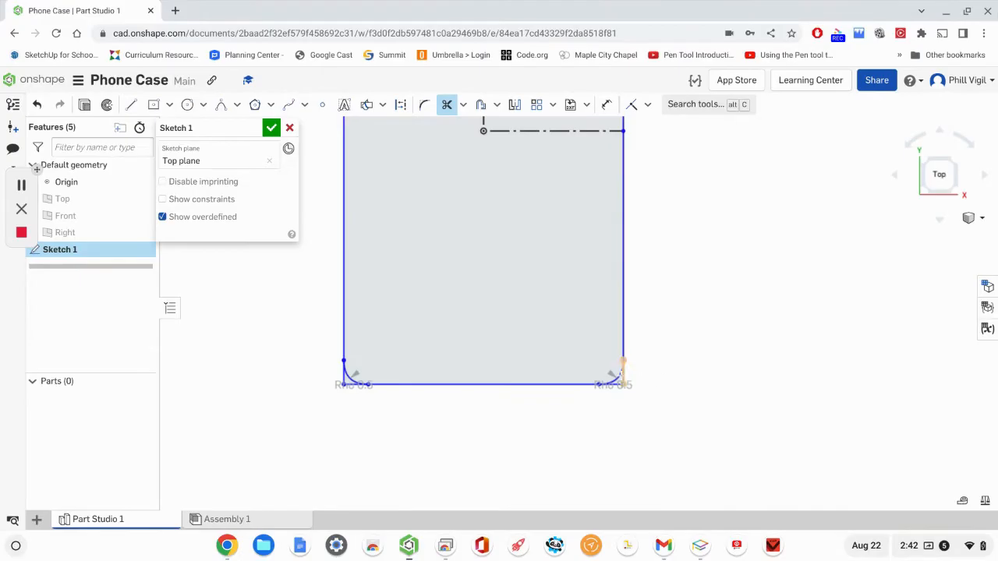
pyautogui.moveTo(729, 118); pyautogui.dragTo(237, 269)
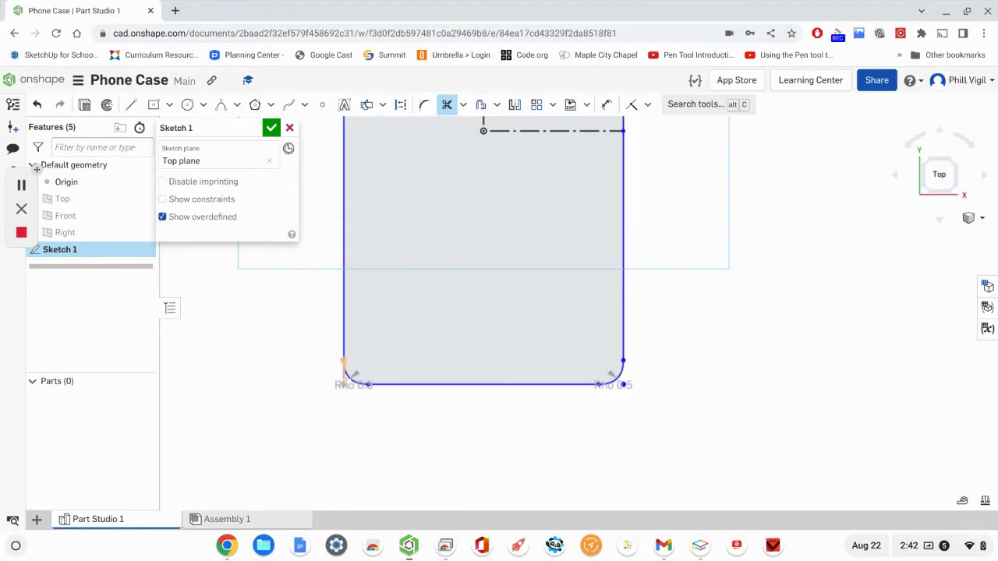
pyautogui.scroll(-3, 345, 374)
pyautogui.moveTo(617, 298)
pyautogui.mouseDown(button='middle')
pyautogui.moveTo(650, 350)
pyautogui.moveTo(673, 432)
pyautogui.mouseUp(button='middle')
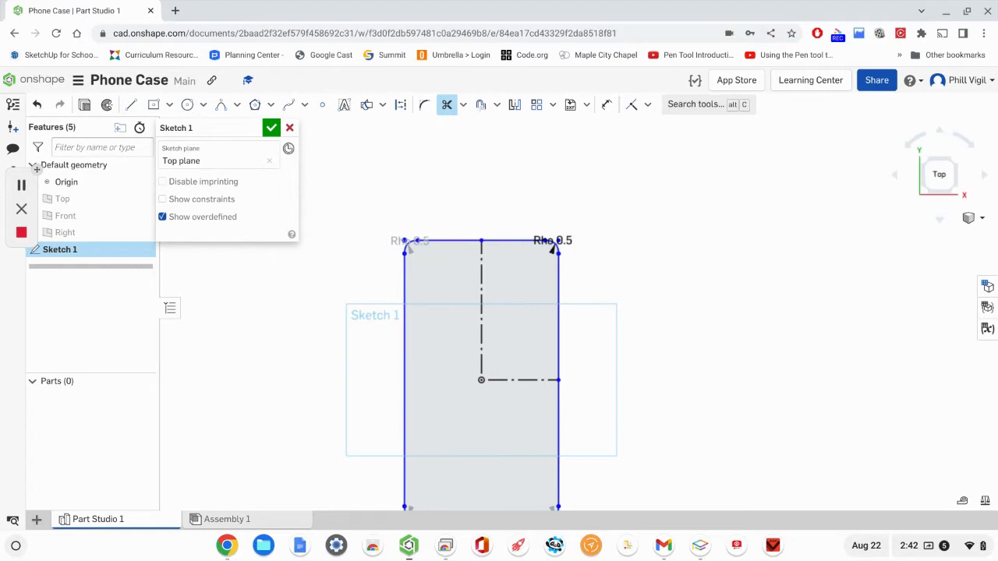
pyautogui.click(401, 105)
pyautogui.click(131, 105)
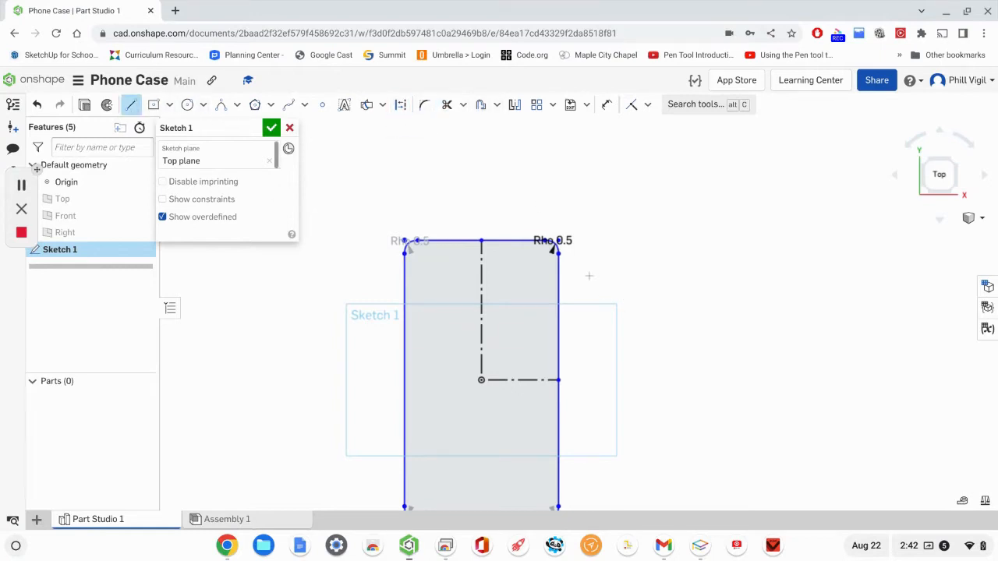
pyautogui.scroll(3, 589, 275)
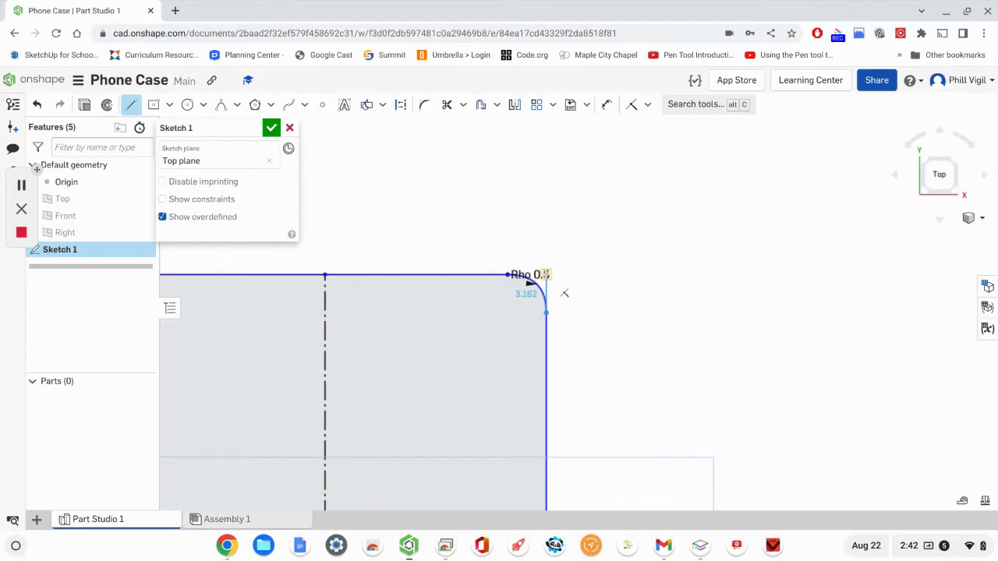
pyautogui.click(550, 275)
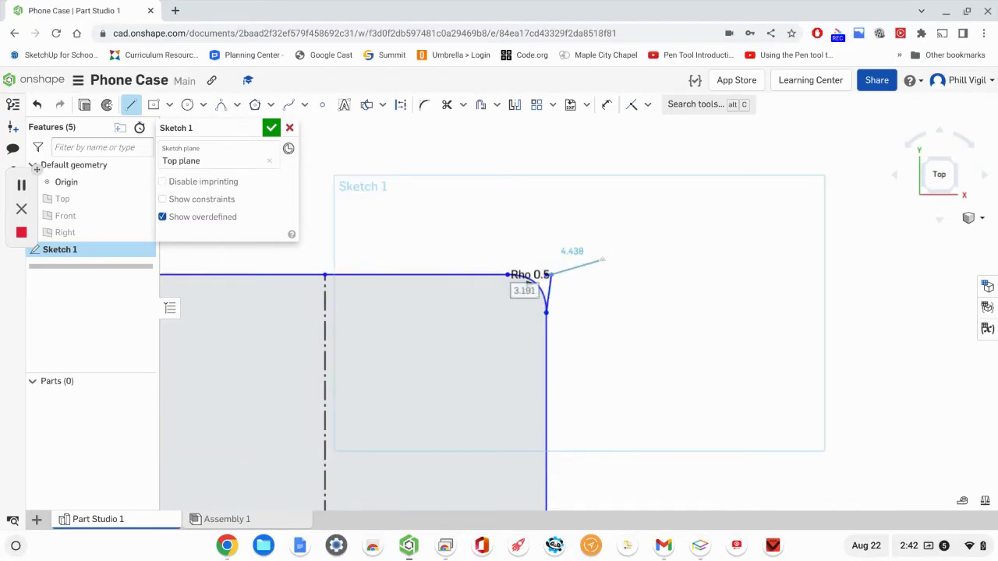
pyautogui.press('Escape')
pyautogui.hotkey('ctrl', 'z')
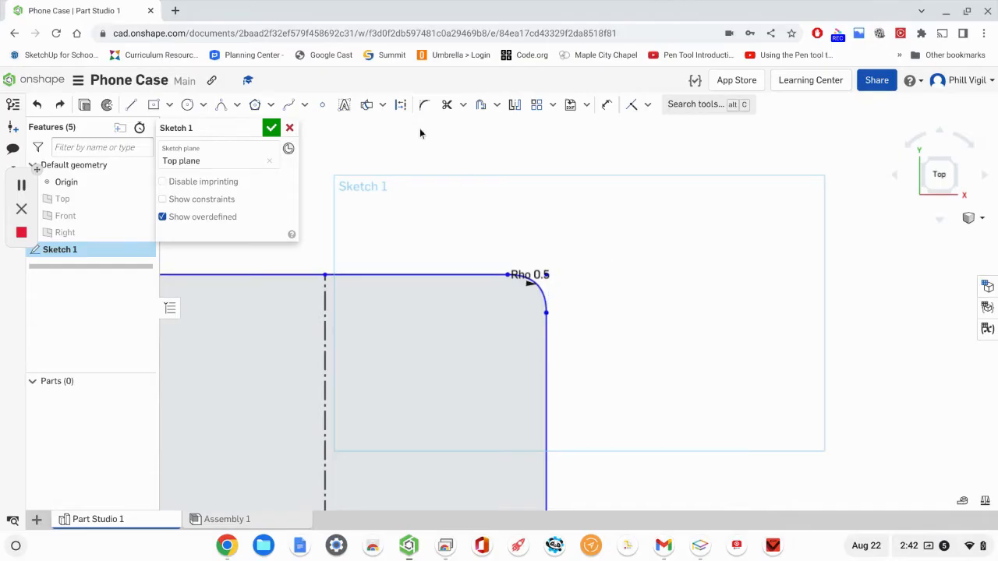
# Draw two construction lines at the upper-right corner, joining the conic's endpoints to the original corner point.
pyautogui.click(401, 106)
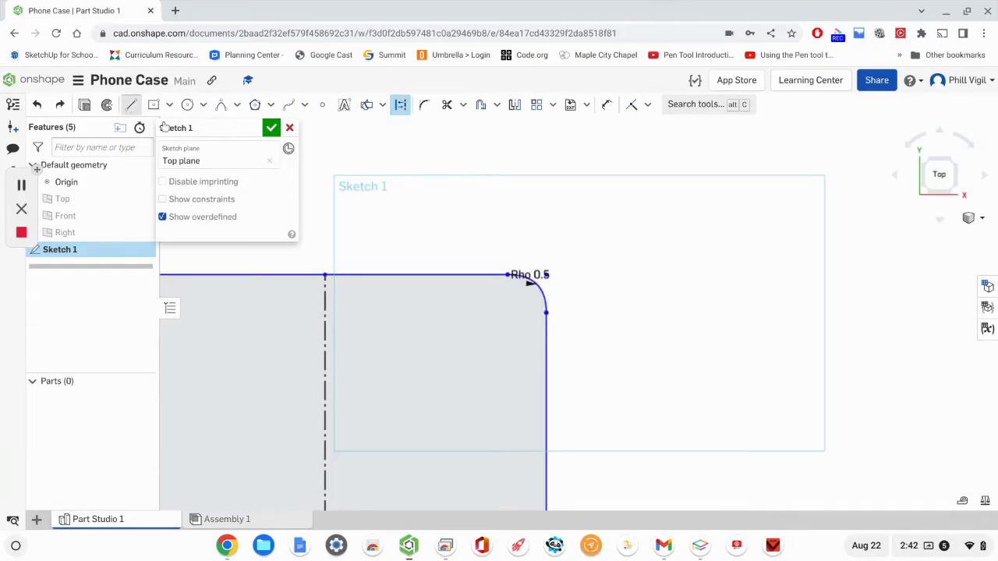
pyautogui.scroll(2, 577, 324)
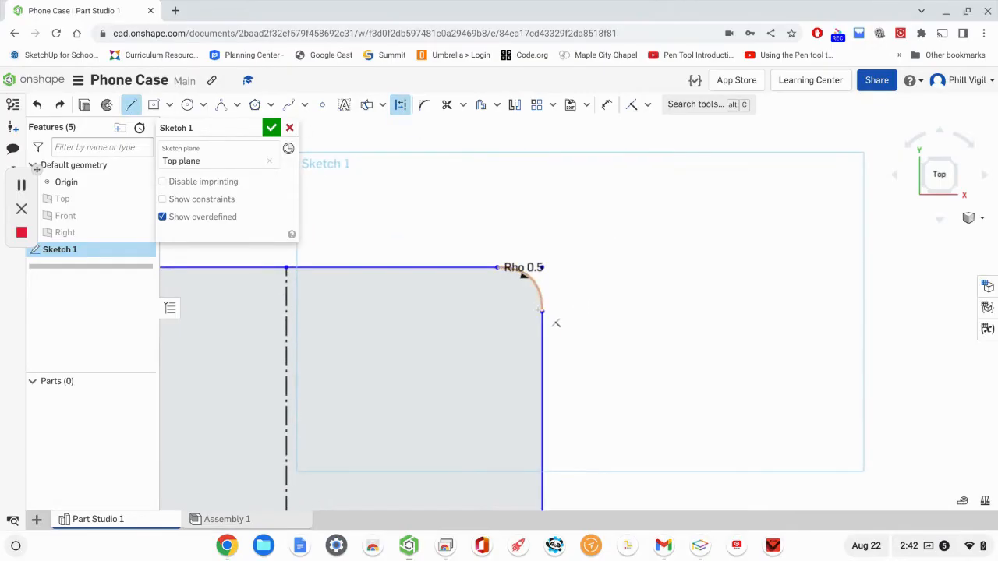
pyautogui.click(555, 309)
pyautogui.click(560, 286)
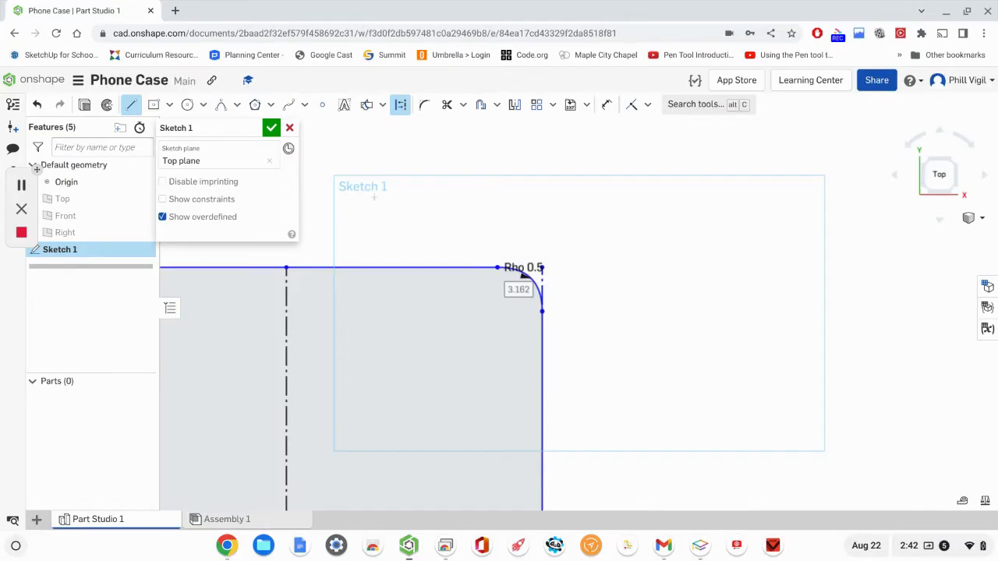
pyautogui.moveTo(494, 267); pyautogui.dragTo(535, 270)
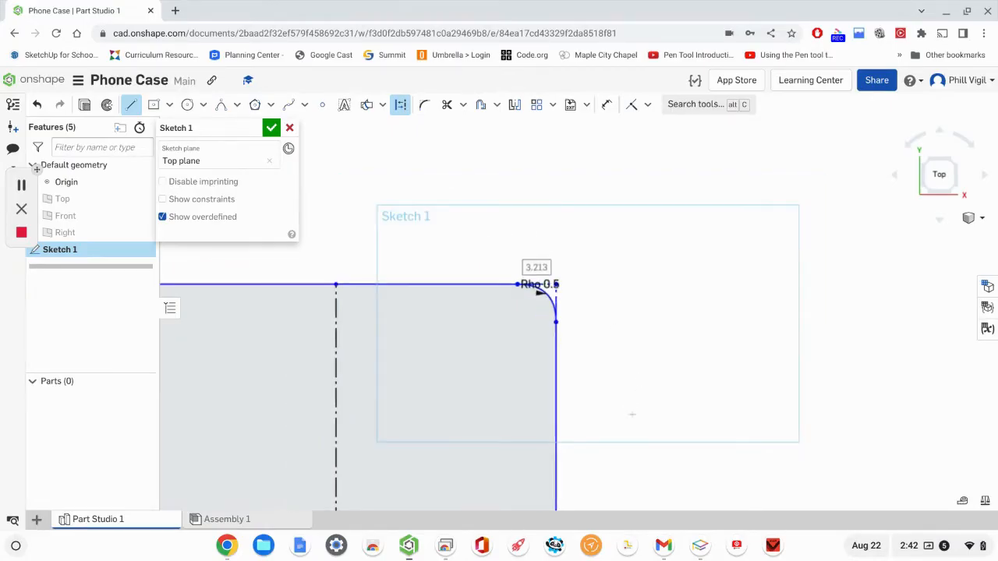
# Draw construction lines at both lower corners, joining each conic's two endpoints to the original corner point.
pyautogui.scroll(-3, 645, 380)
pyautogui.moveTo(744, 429); pyautogui.dragTo(718, 179, button='middle')
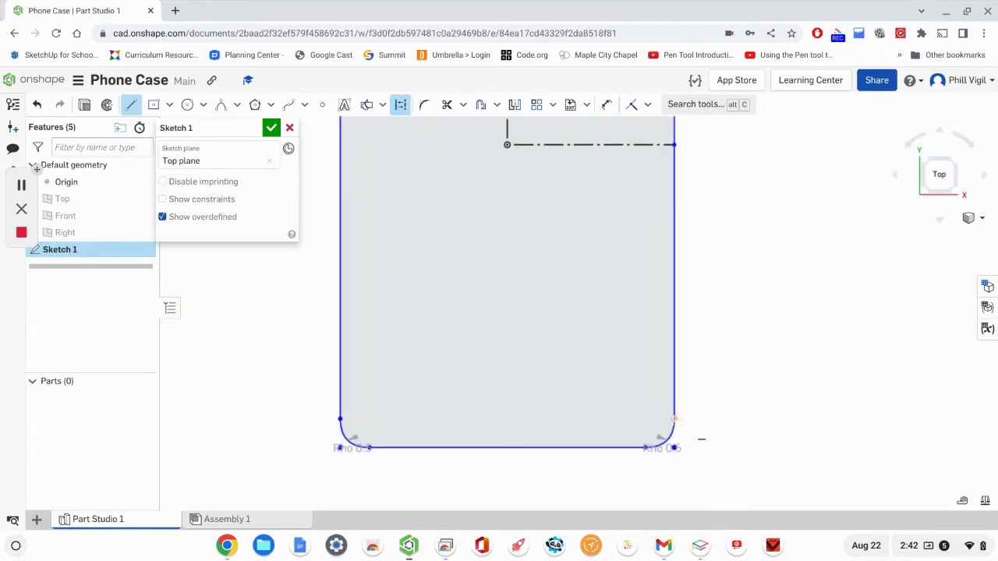
pyautogui.click(674, 420)
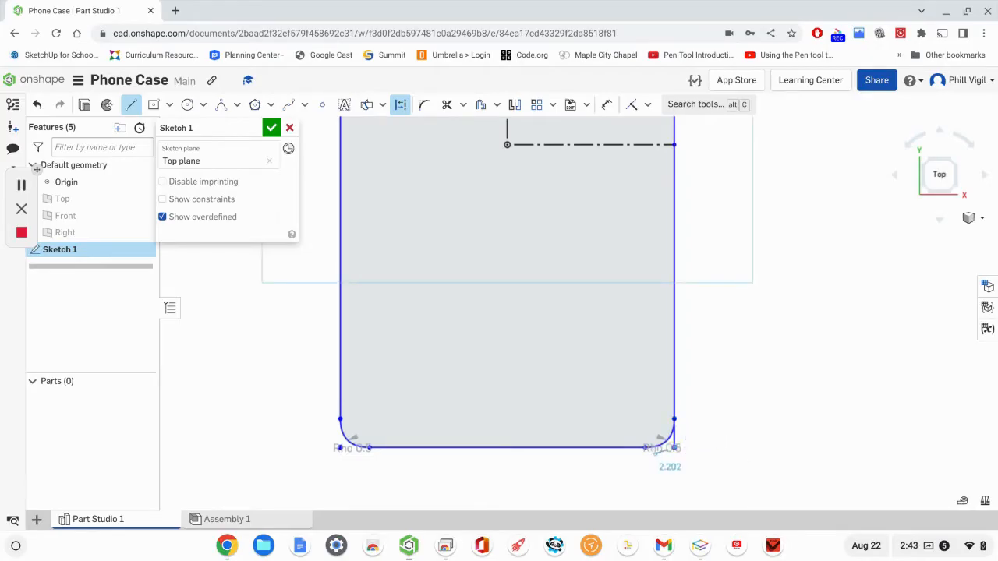
pyautogui.click(646, 448)
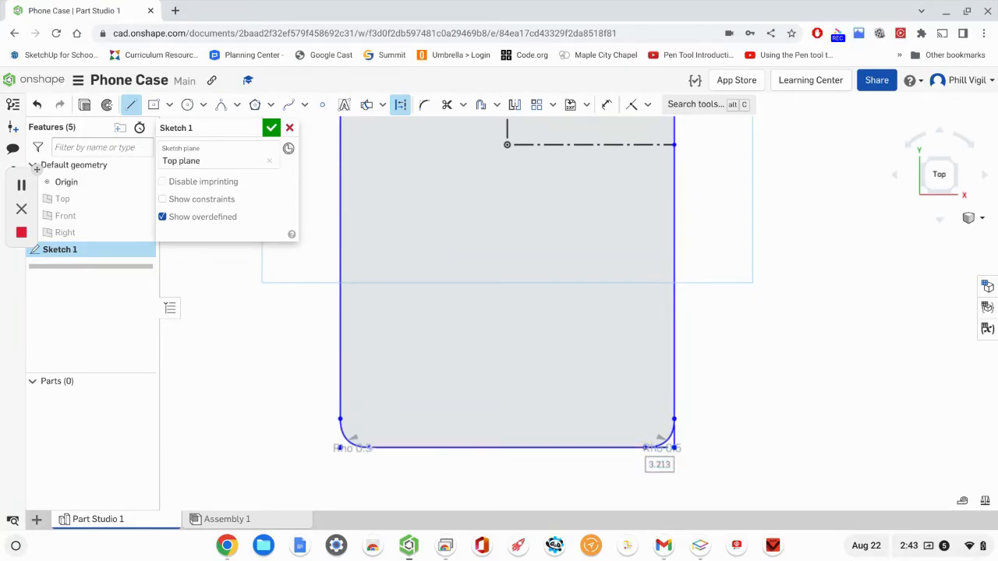
pyautogui.click(370, 448)
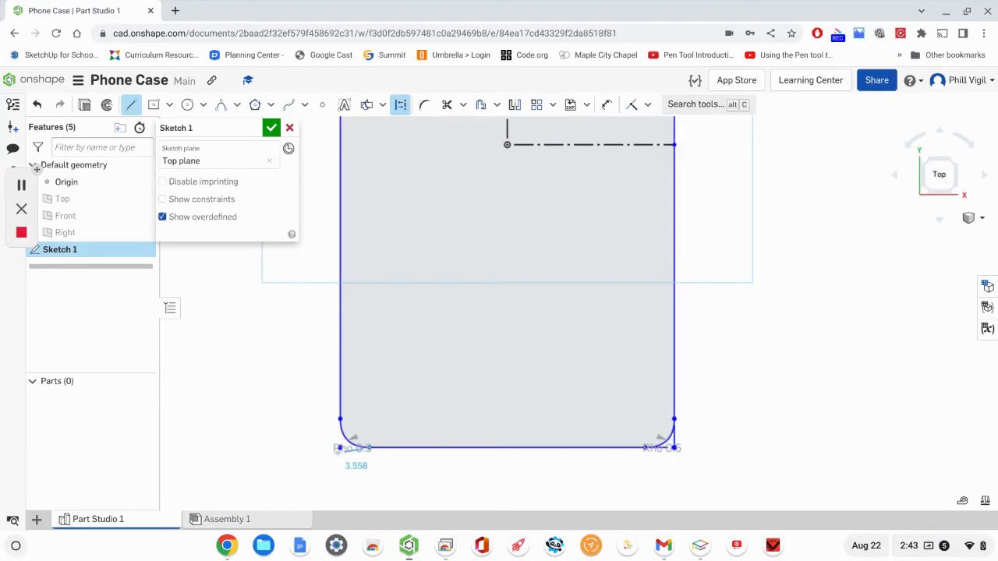
pyautogui.click(340, 448)
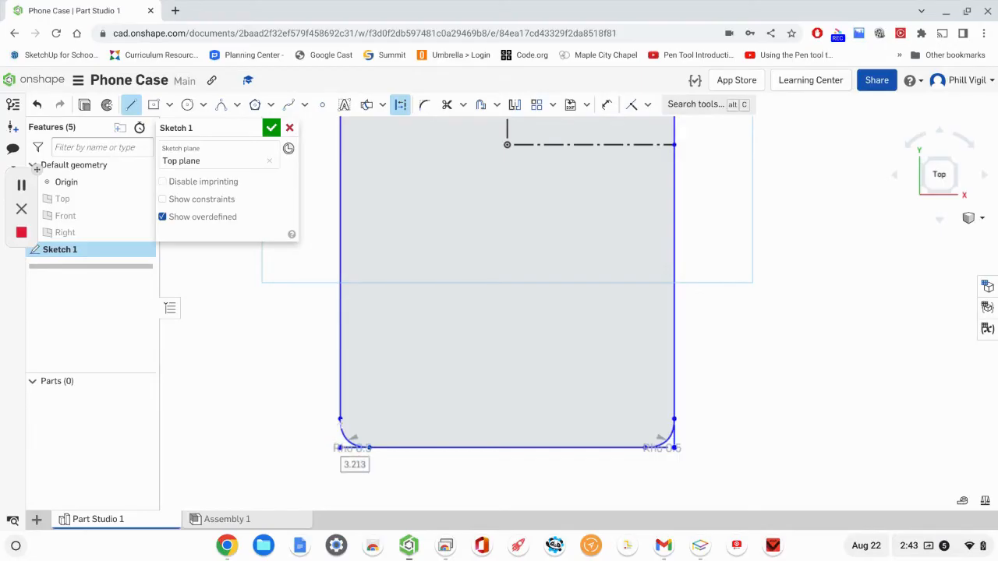
pyautogui.click(340, 419)
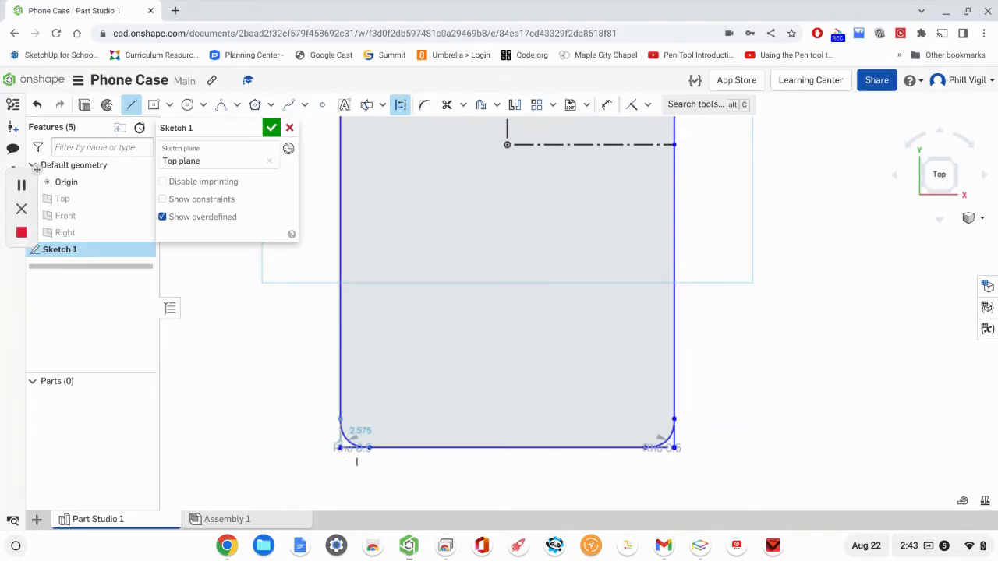
# Draw two construction lines at the upper-left corner, from the conic's endpoints to the original corner point.
pyautogui.scroll(-5, 362, 437)
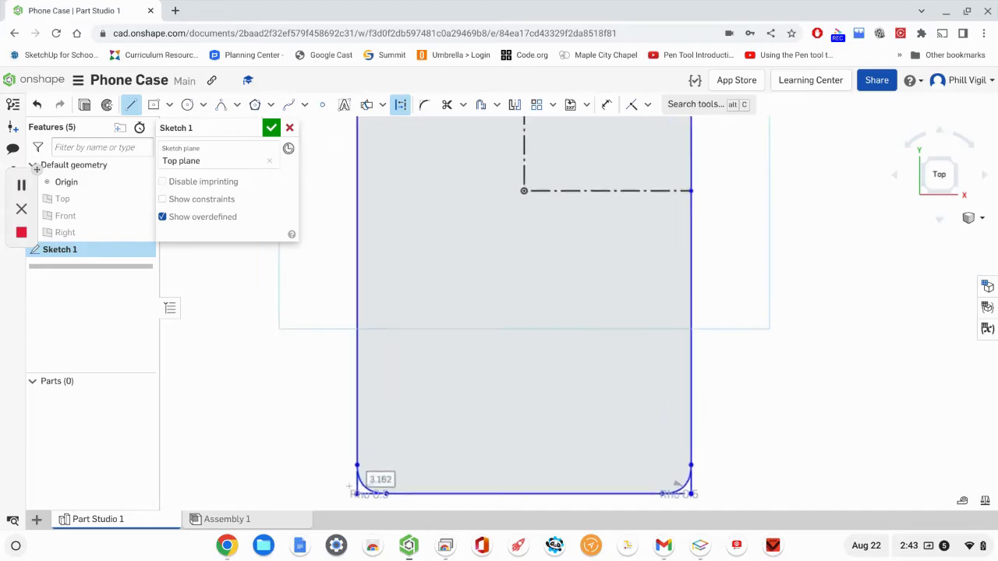
pyautogui.moveTo(345, 226); pyautogui.dragTo(350, 320, button='middle')
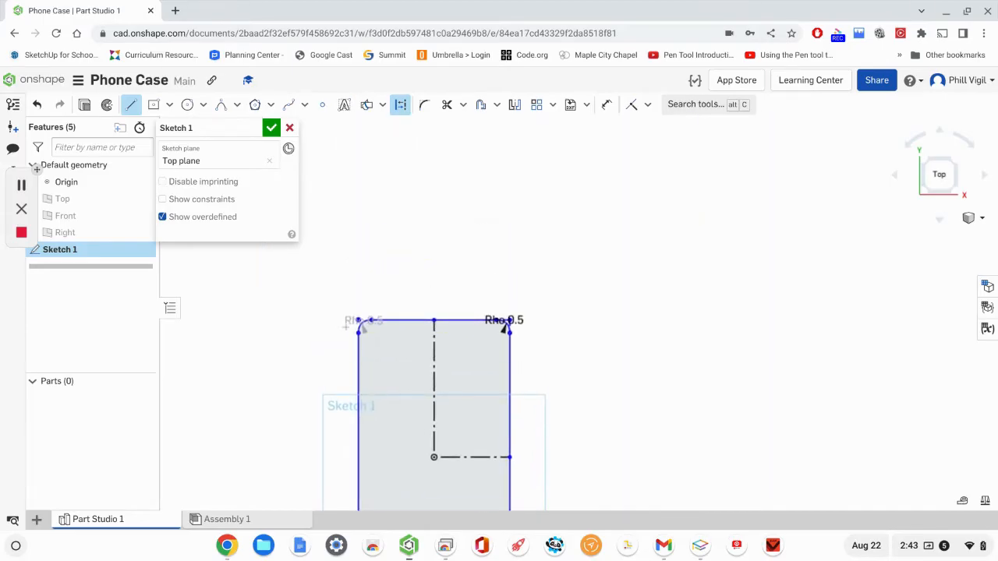
pyautogui.scroll(3, 351, 316)
pyautogui.scroll(4, 378, 336)
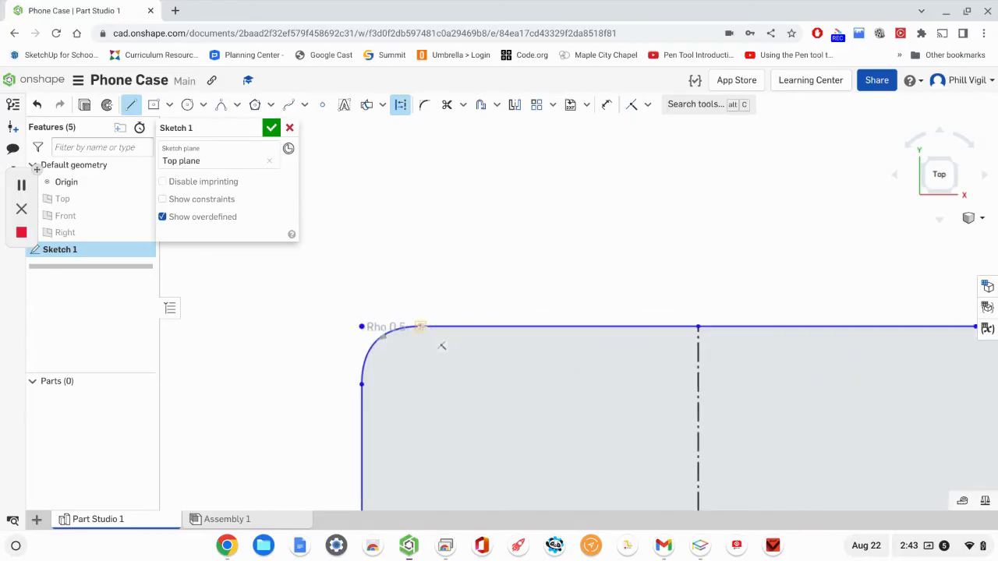
pyautogui.moveTo(420, 326); pyautogui.dragTo(362, 326)
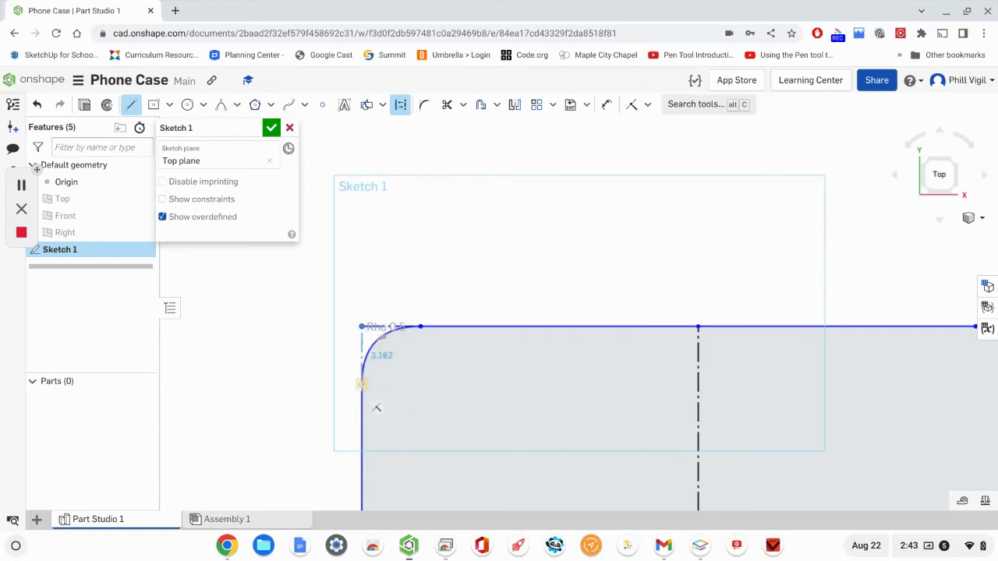
pyautogui.click(379, 406)
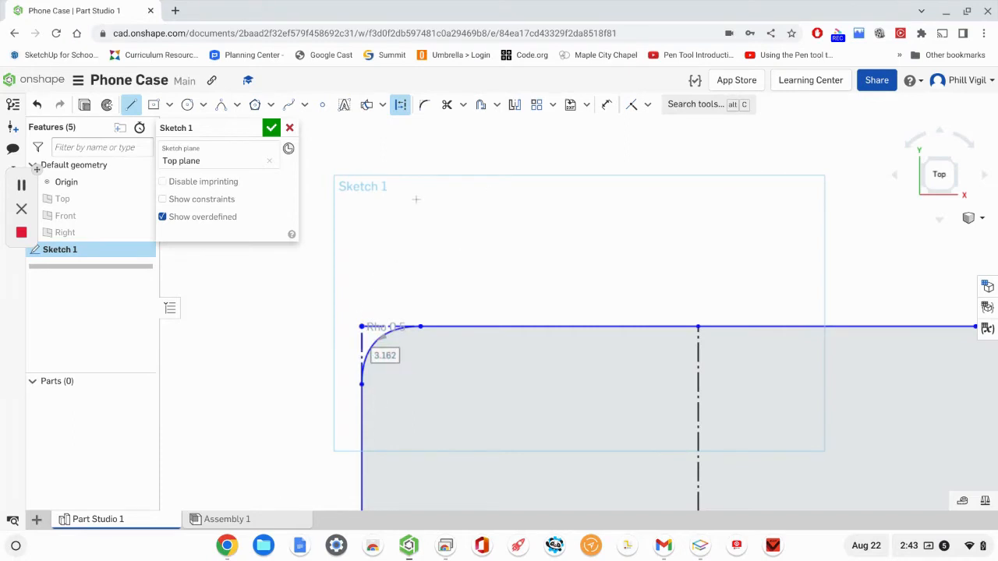
# Apply an Equal constraint between the horizontal and vertical construction lines at the upper-left corner.
pyautogui.click(649, 106)
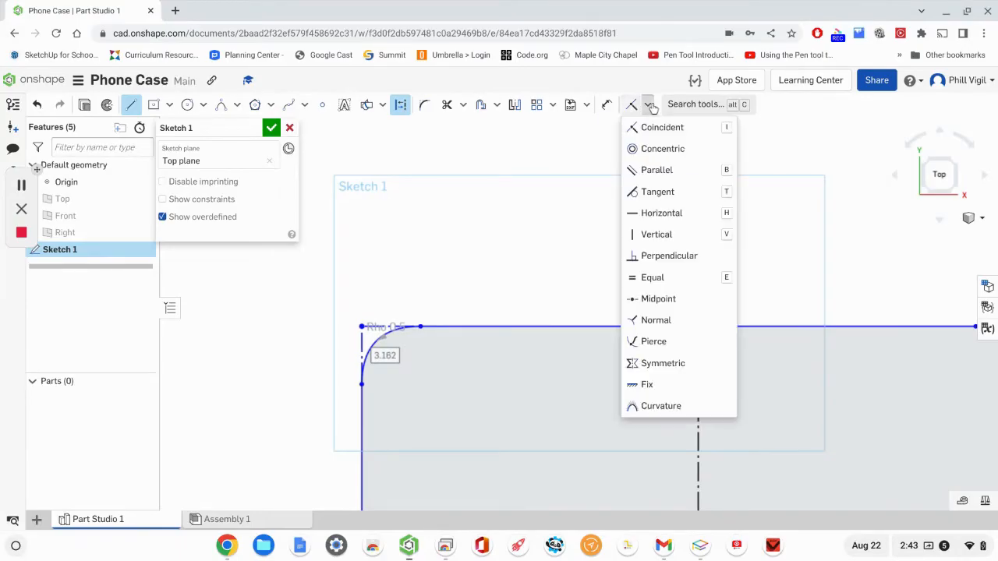
pyautogui.click(652, 278)
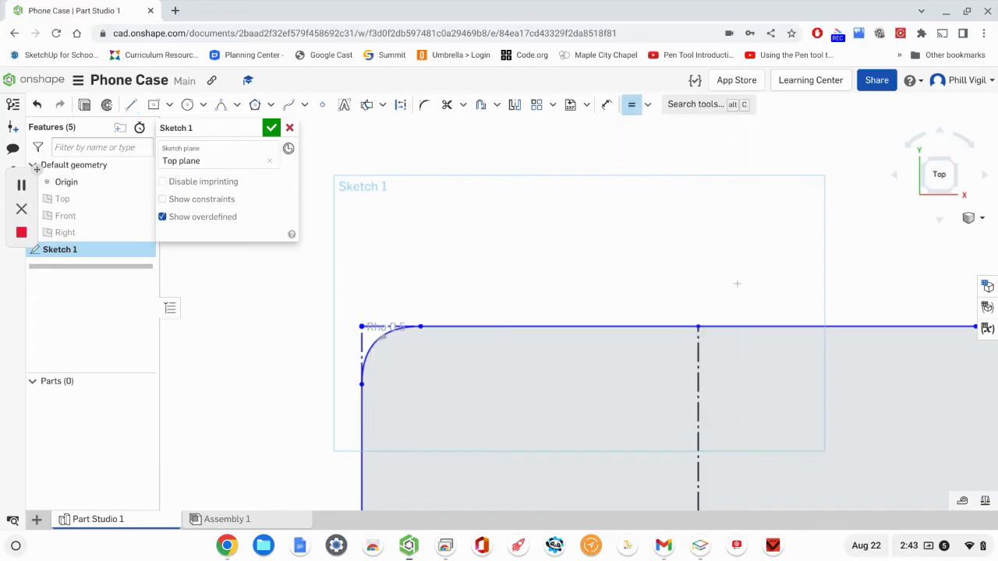
pyautogui.scroll(-1, 736, 284)
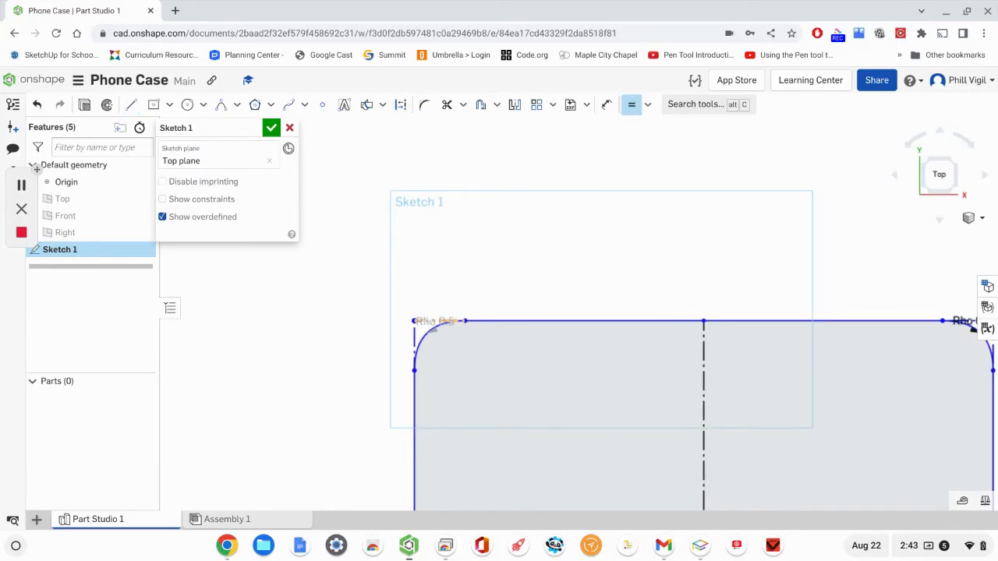
pyautogui.click(436, 321)
pyautogui.click(414, 340)
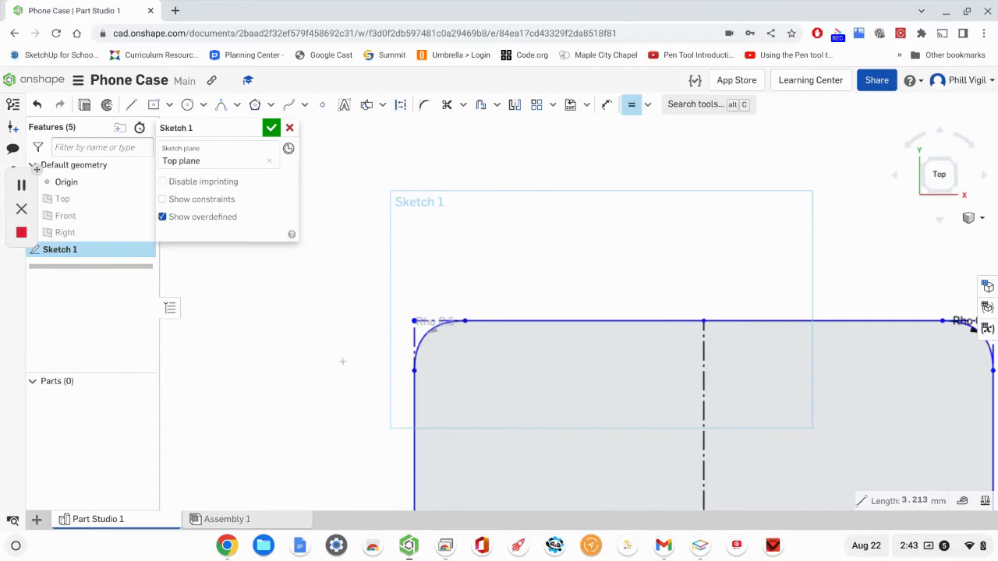
# Dimension the straight top edge between the two upper corner conics, placing the dimension above it and keeping its drawn length.
pyautogui.scroll(-1, 598, 212)
pyautogui.moveTo(711, 213); pyautogui.dragTo(454, 189, button='middle')
pyautogui.scroll(-1, 706, 242)
pyautogui.scroll(-1, 756, 260)
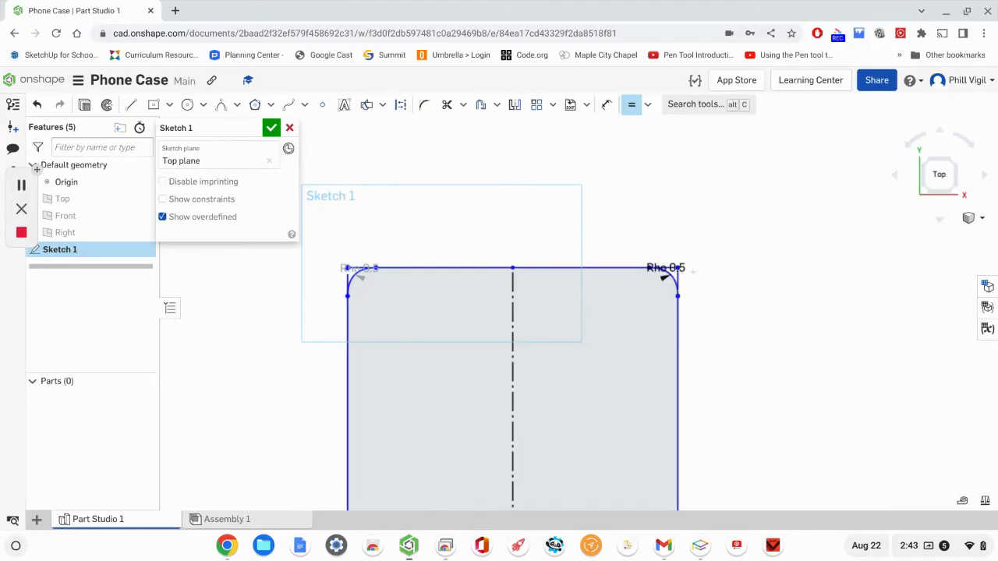
pyautogui.moveTo(808, 200)
pyautogui.mouseDown(button='middle')
pyautogui.moveTo(782, 241)
pyautogui.moveTo(641, 156)
pyautogui.moveTo(608, 124)
pyautogui.mouseUp(button='middle')
pyautogui.scroll(-1, 770, 240)
pyautogui.scroll(-2, 769, 240)
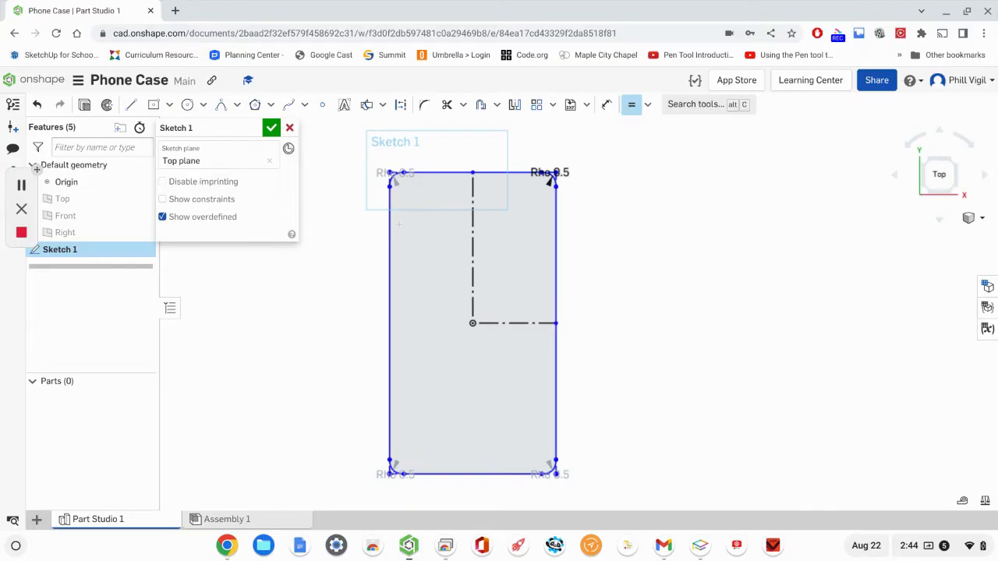
pyautogui.click(608, 106)
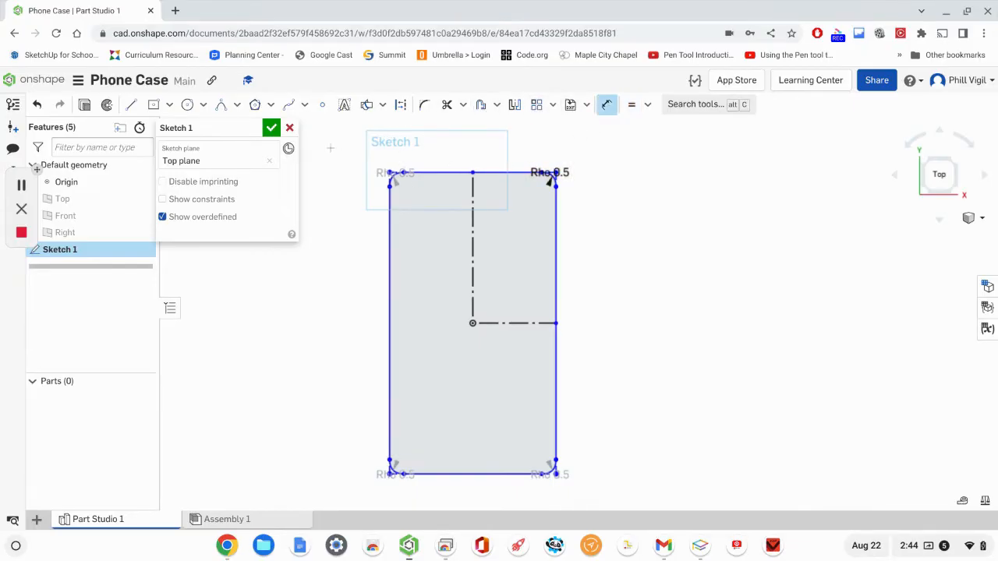
pyautogui.scroll(5, 331, 148)
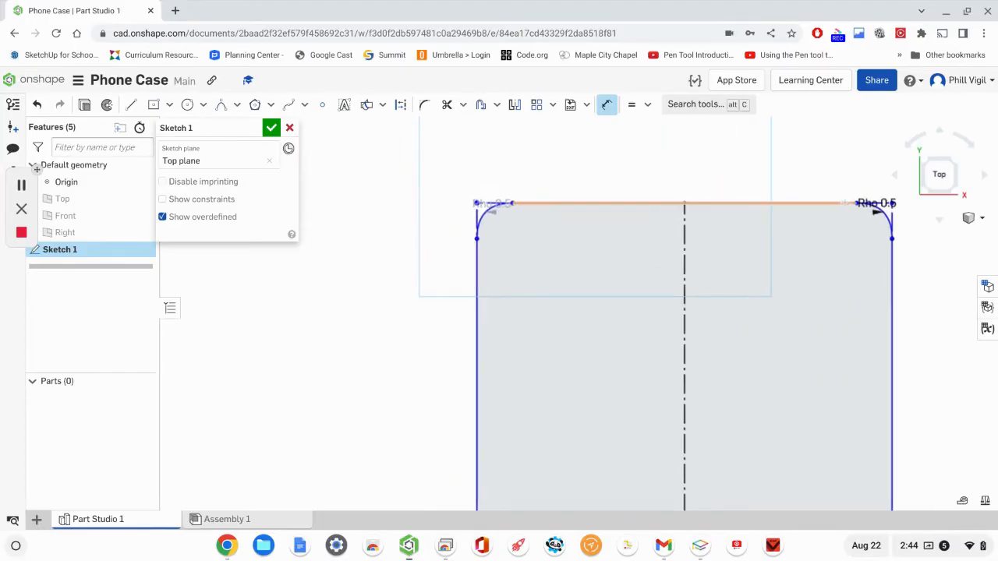
pyautogui.click(857, 204)
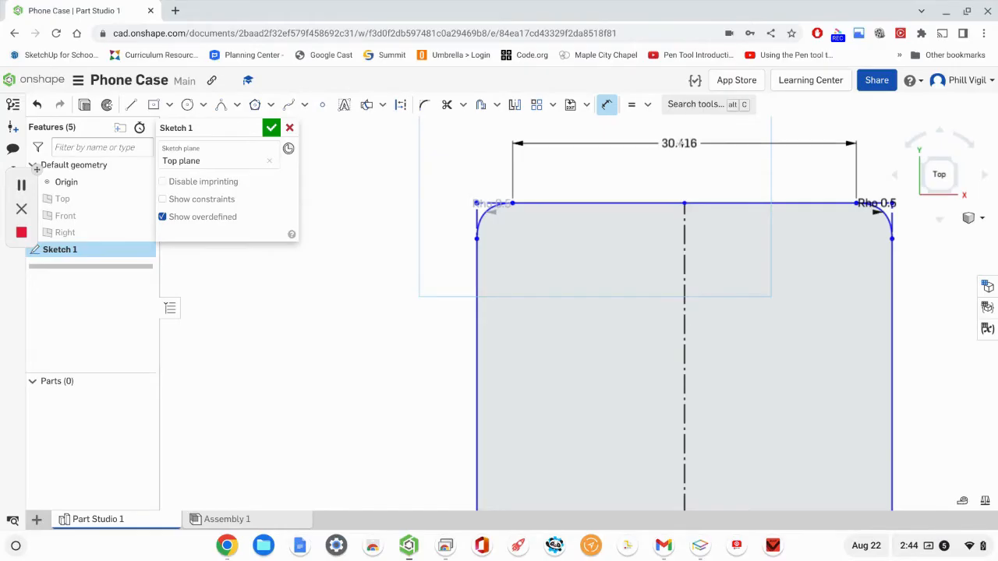
pyautogui.click(678, 145)
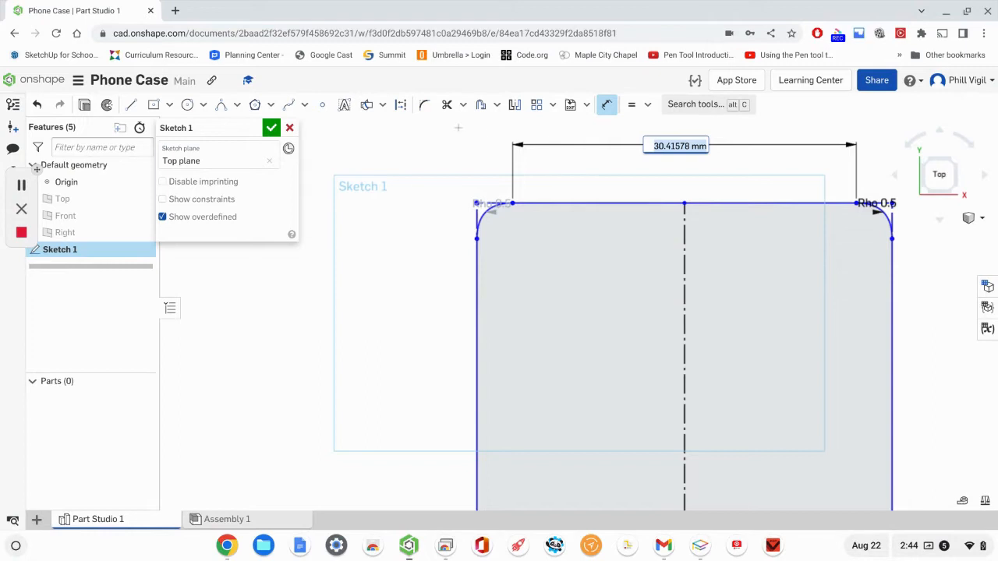
pyautogui.press('Return')
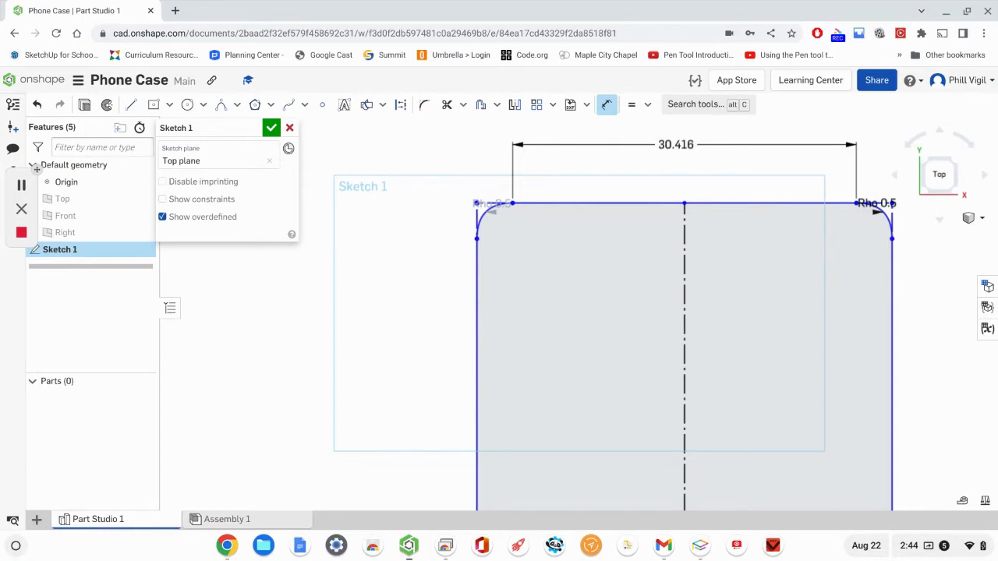
# Change the workspace's default length unit to Inch and apply the setting.
pyautogui.click(77, 80)
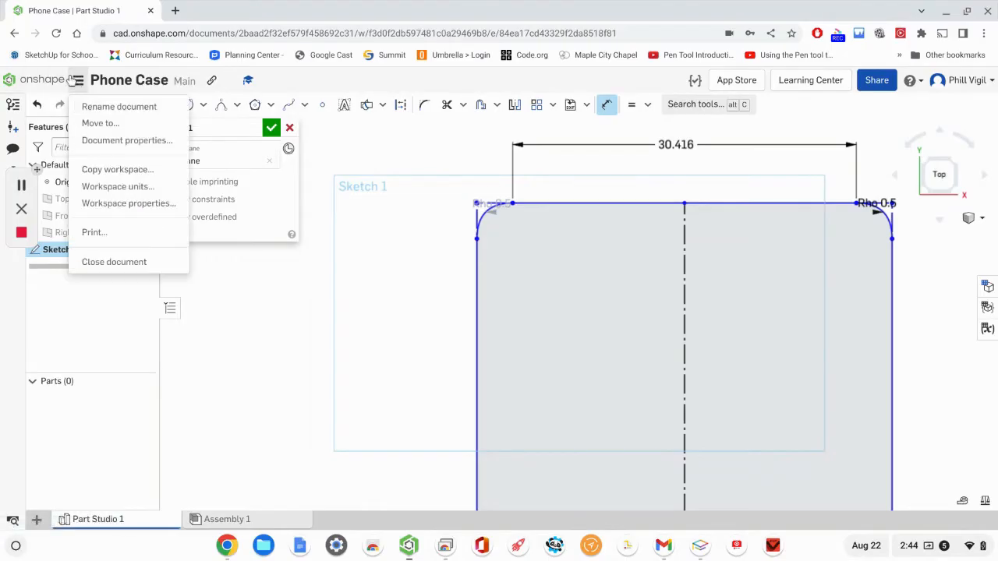
pyautogui.click(134, 188)
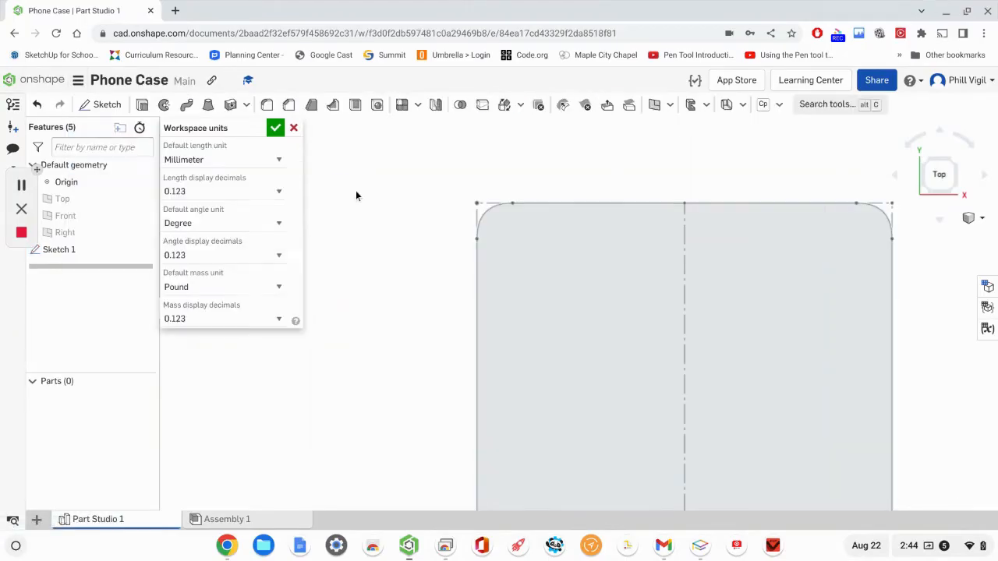
pyautogui.click(225, 159)
pyautogui.click(218, 221)
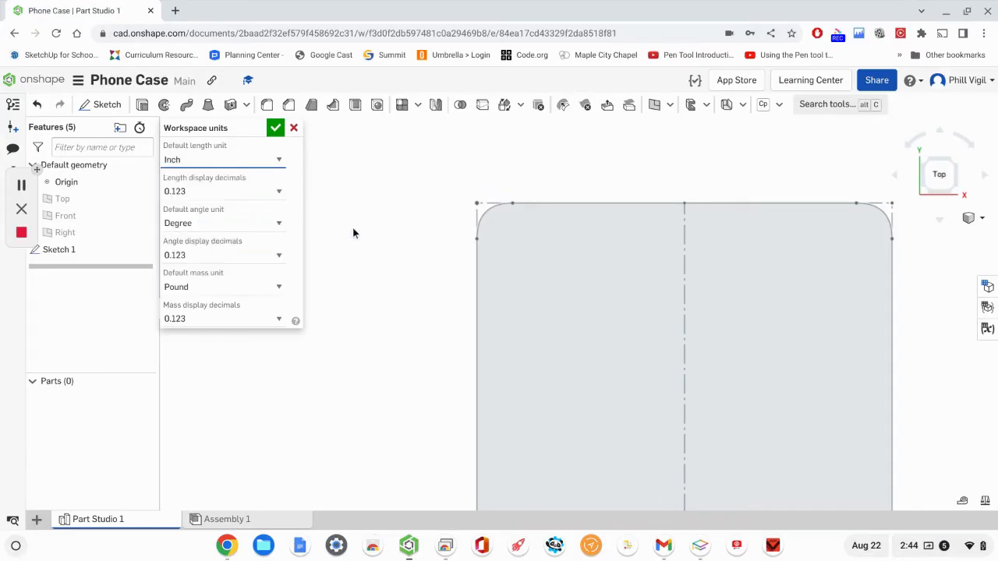
pyautogui.click(280, 127)
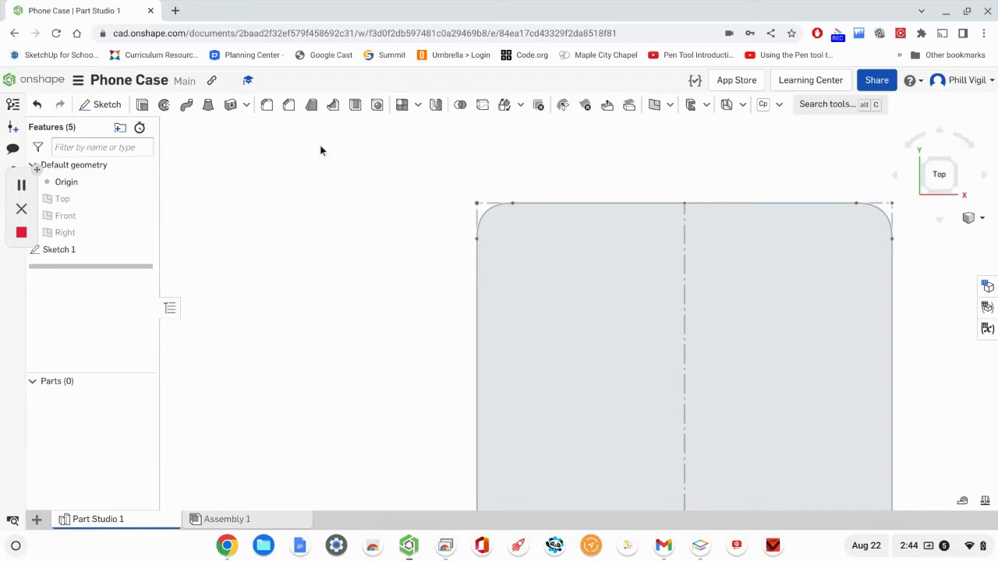
# Reopen Sketch 1 and set the dimension of the straight top edge between the corner conics to 2.5 in.
pyautogui.doubleClick(72, 248)
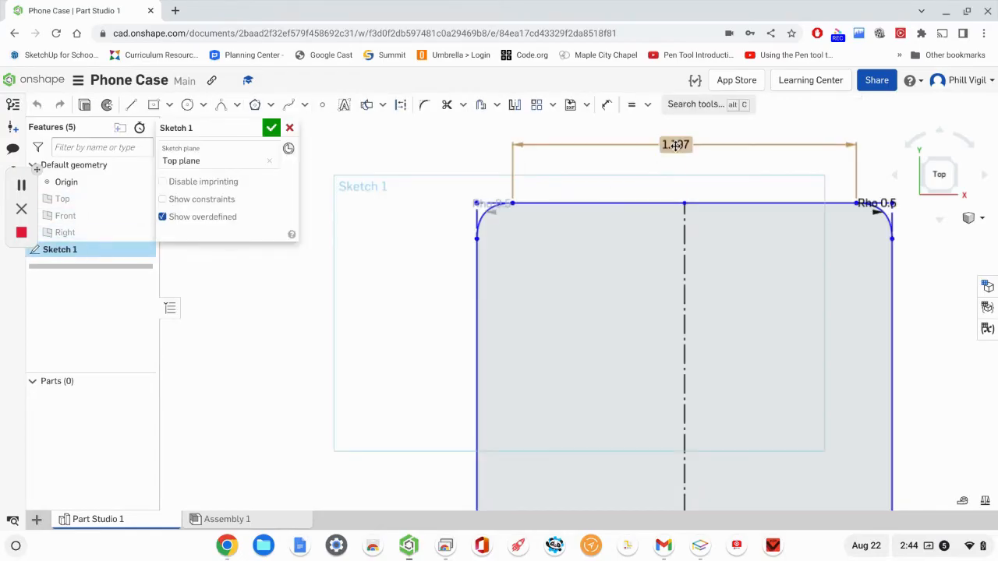
pyautogui.moveTo(744, 159); pyautogui.dragTo(638, 227, button='middle')
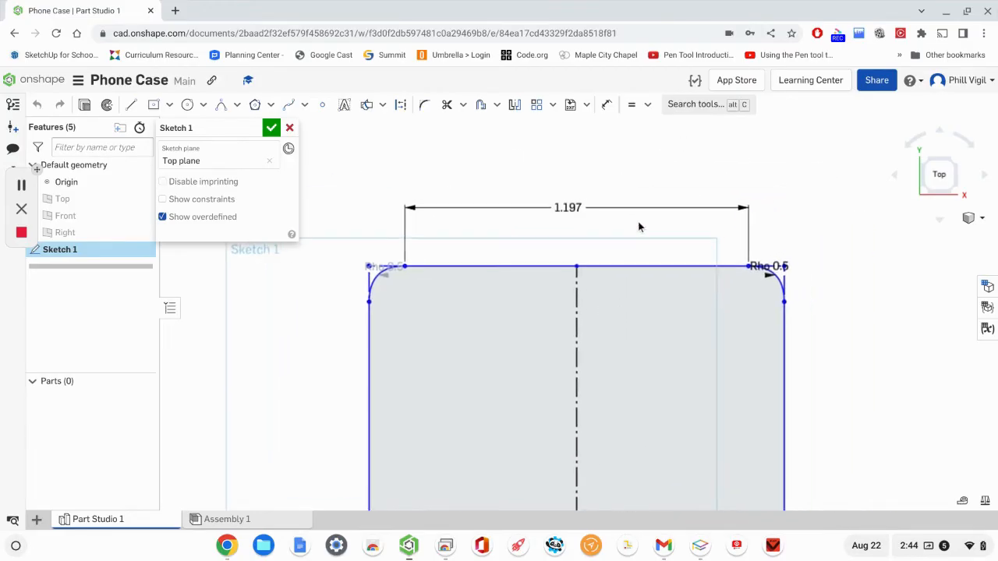
pyautogui.doubleClick(572, 209)
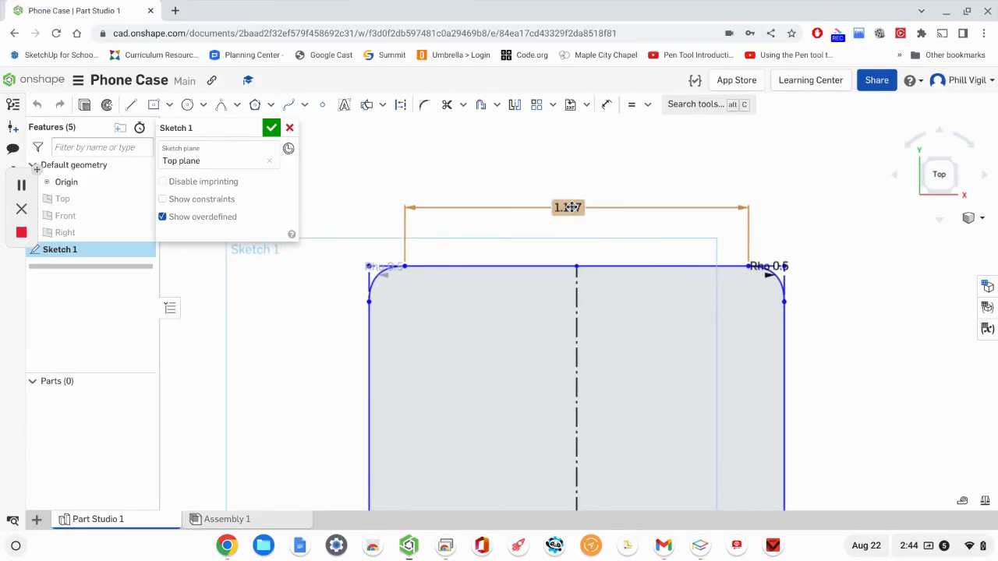
pyautogui.write('2')
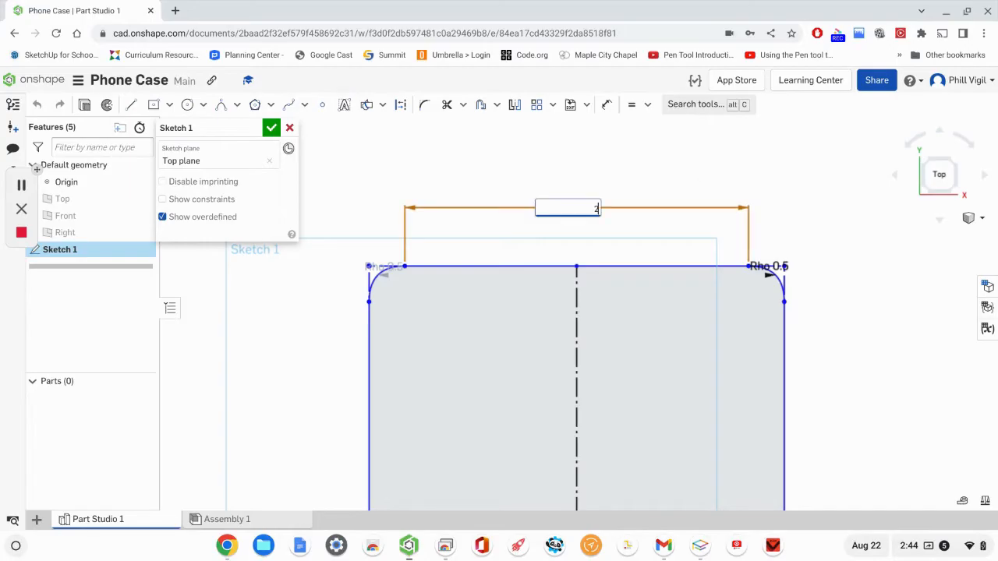
pyautogui.write('.5')
pyautogui.press('Return')
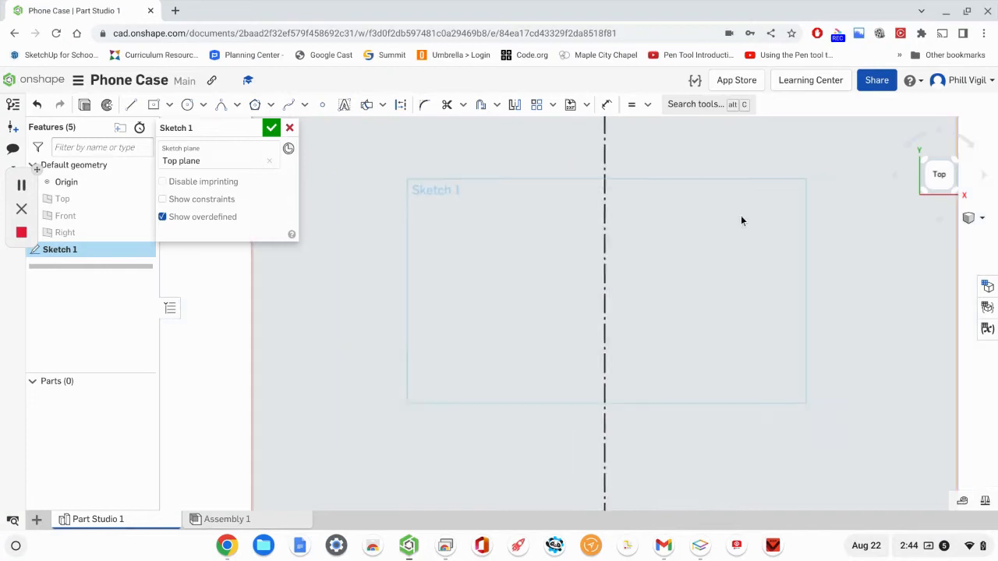
# Dimension the overall height between the original upper-left and lower-left corner points as 6 in, placed beside the profile.
pyautogui.scroll(-5, 733, 223)
pyautogui.moveTo(536, 266)
pyautogui.mouseDown(button='middle')
pyautogui.moveTo(457, 270)
pyautogui.moveTo(483, 339)
pyautogui.moveTo(626, 320)
pyautogui.moveTo(679, 281)
pyautogui.moveTo(697, 252)
pyautogui.mouseUp(button='middle')
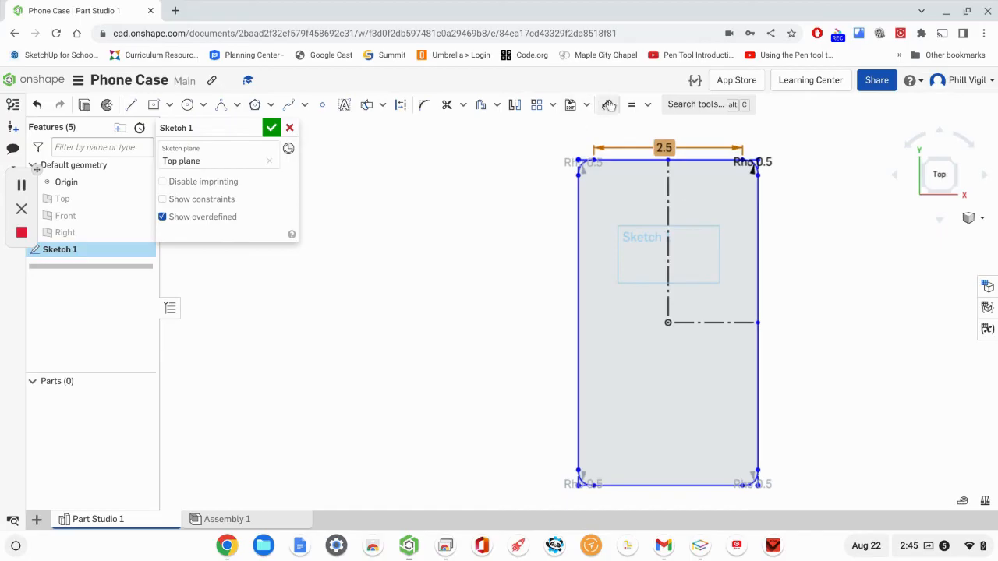
pyautogui.click(607, 104)
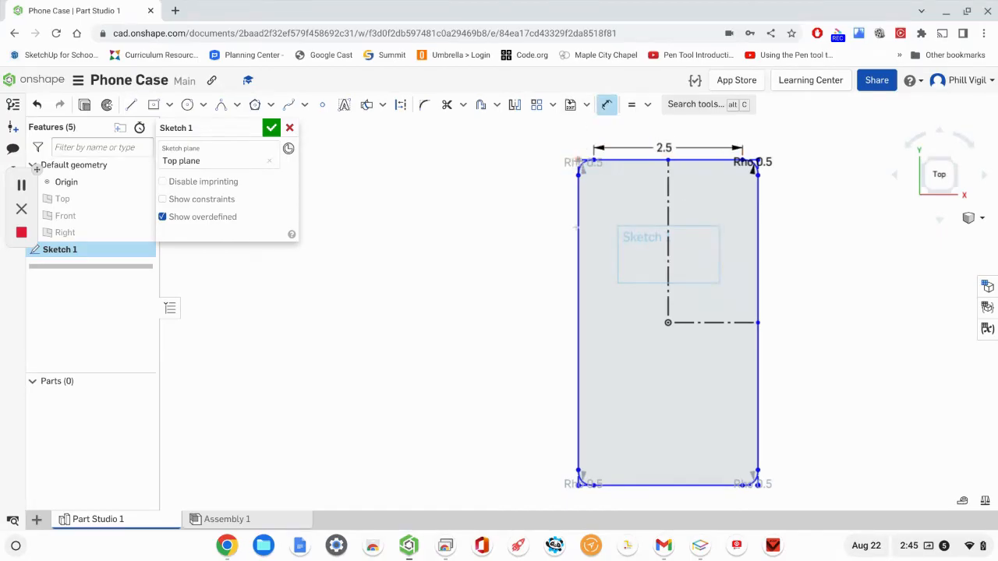
pyautogui.click(579, 483)
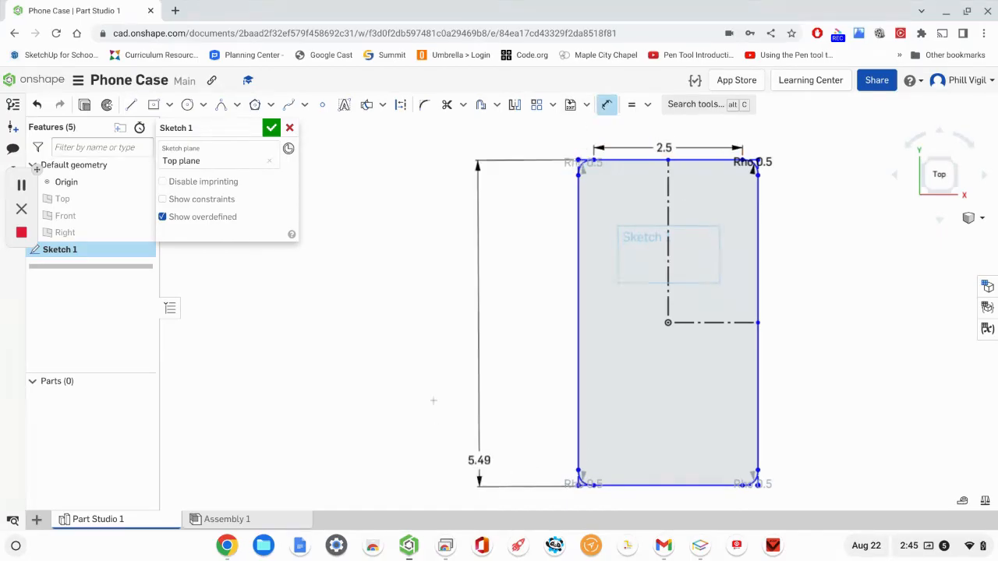
pyautogui.click(446, 342)
pyautogui.write('6')
pyautogui.press('Return')
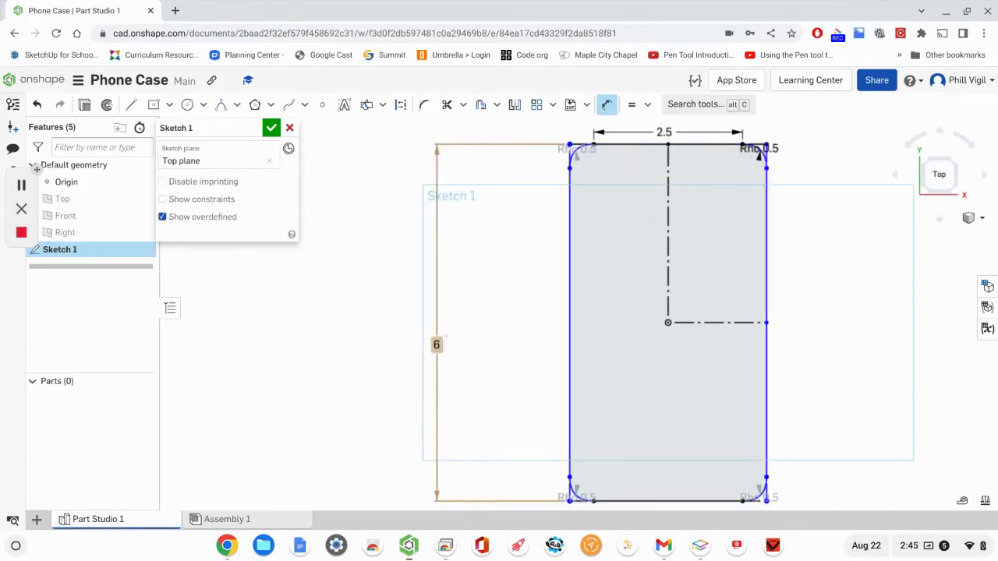
# Dimension the overall width between the original lower corner points as 3.5 in, placed below the profile, and finish Sketch 1.
pyautogui.moveTo(480, 334)
pyautogui.mouseDown(button='middle')
pyautogui.moveTo(376, 335)
pyautogui.moveTo(355, 290)
pyautogui.mouseUp(button='middle')
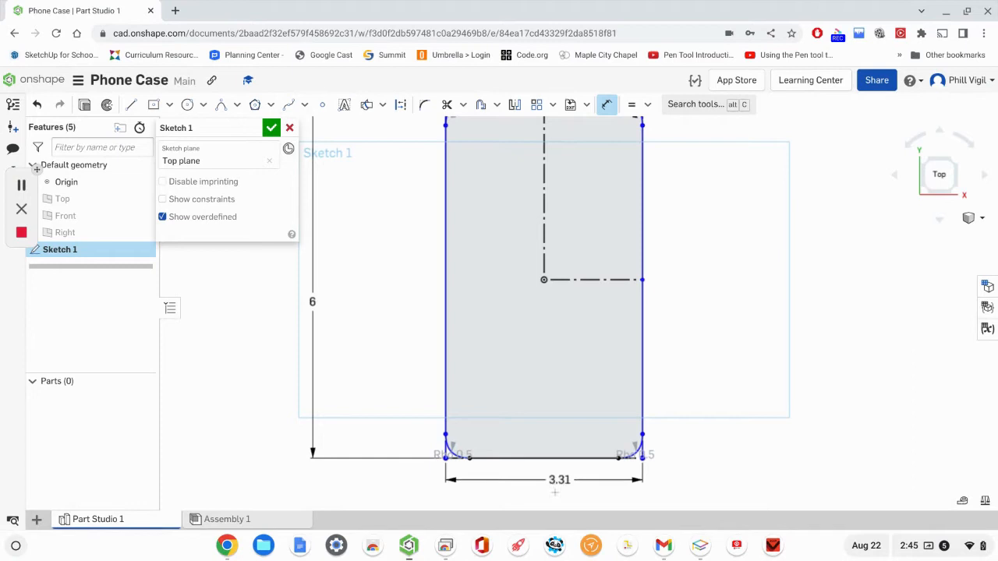
pyautogui.click(557, 492)
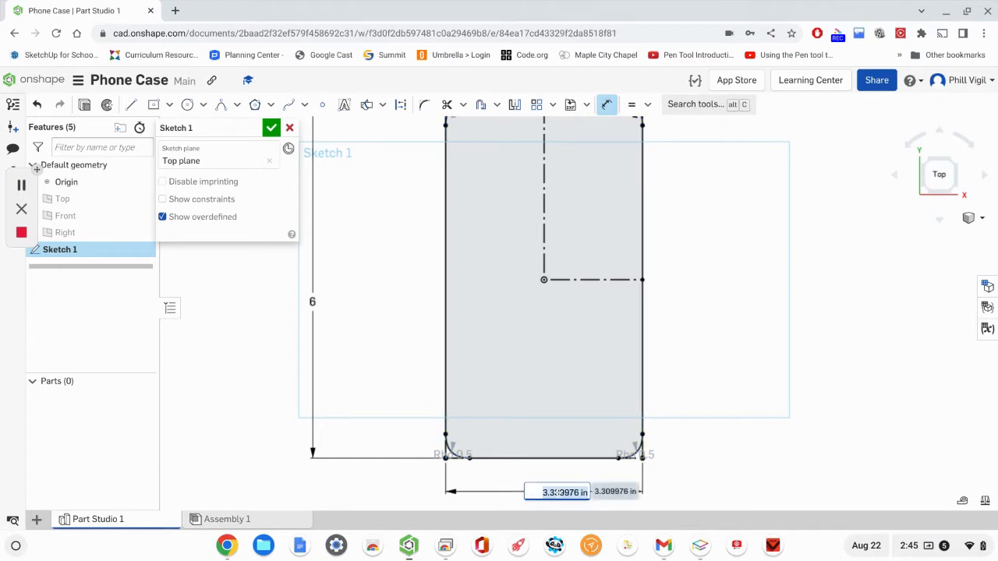
pyautogui.write('3.5')
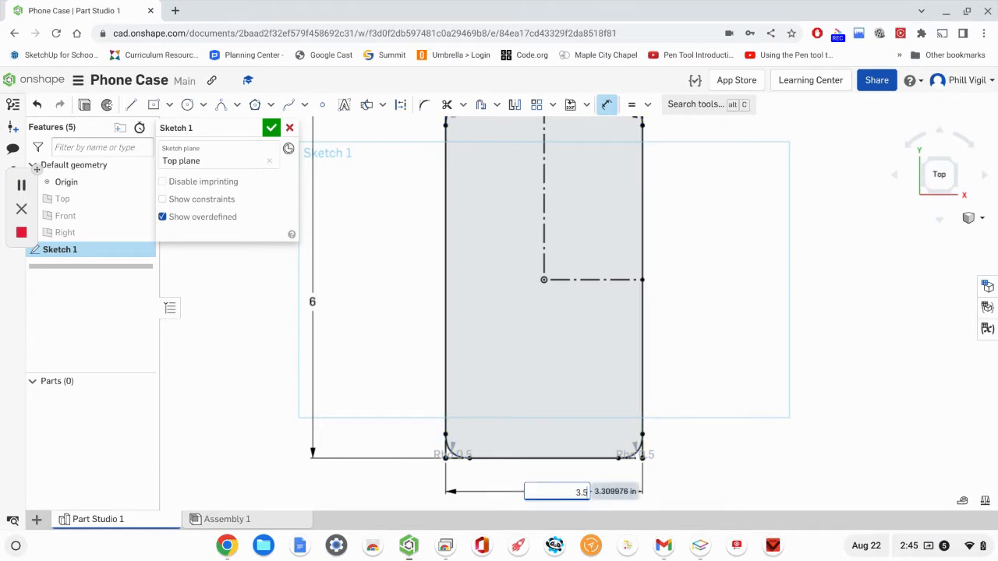
pyautogui.press('Return')
pyautogui.scroll(-2, 769, 340)
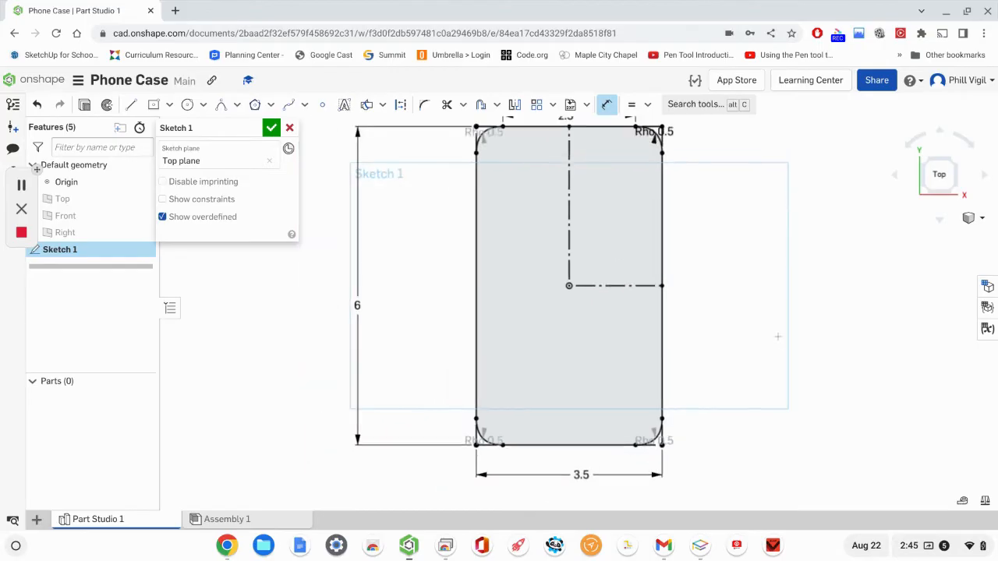
pyautogui.moveTo(754, 341); pyautogui.dragTo(716, 342, button='middle')
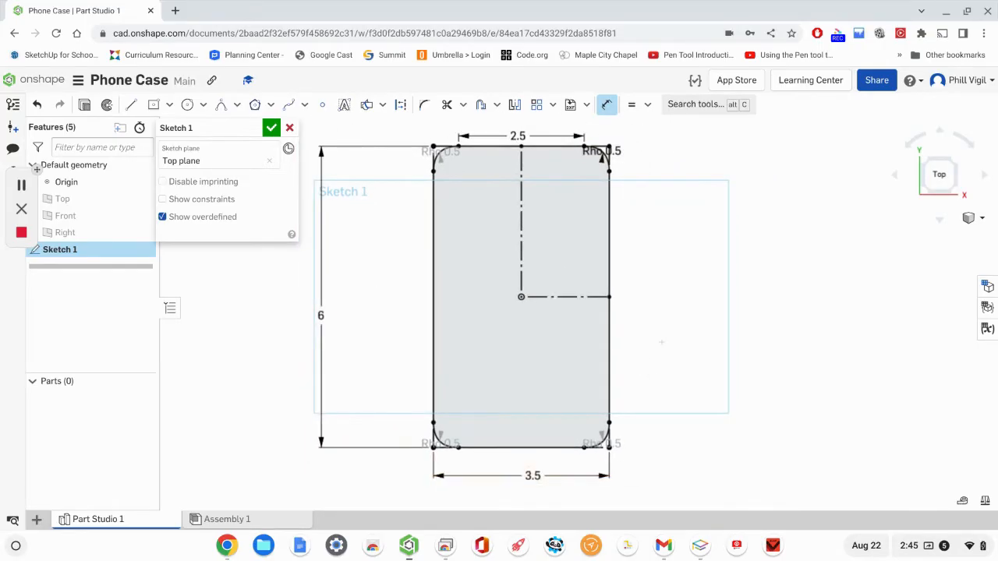
pyautogui.click(269, 128)
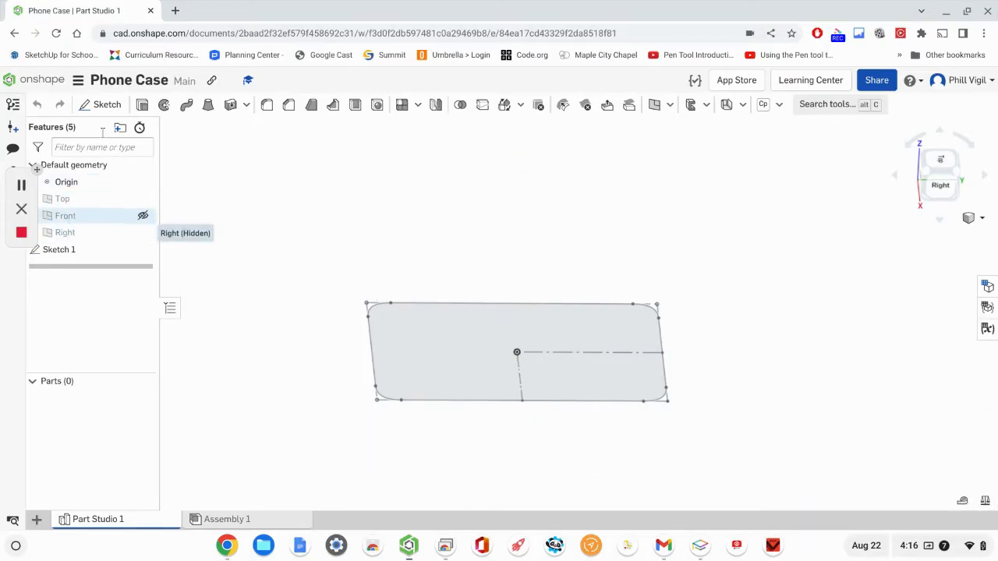
# Create a new sketch on the Right plane and view it normal to the sketch plane.
pyautogui.click(101, 108)
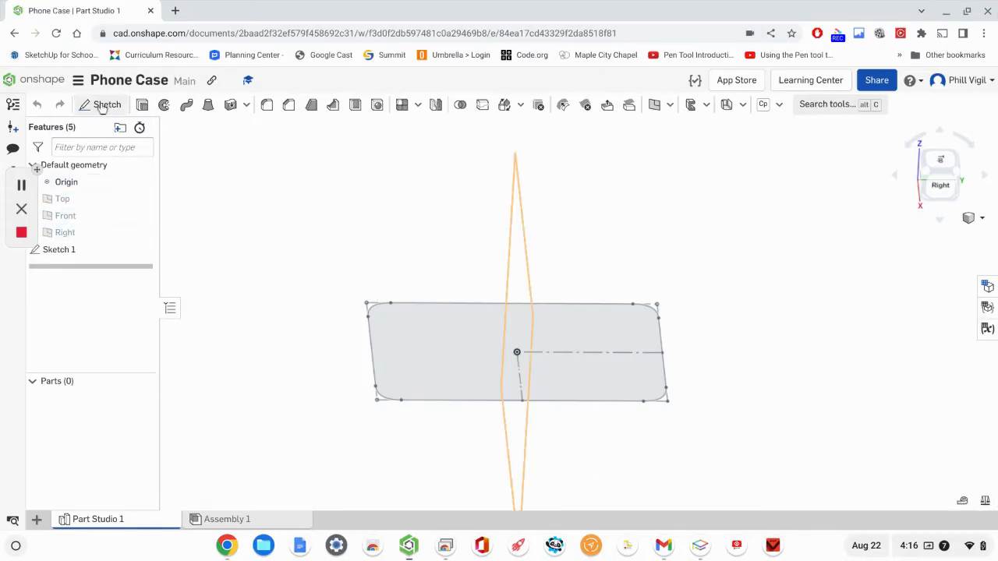
pyautogui.click(60, 234)
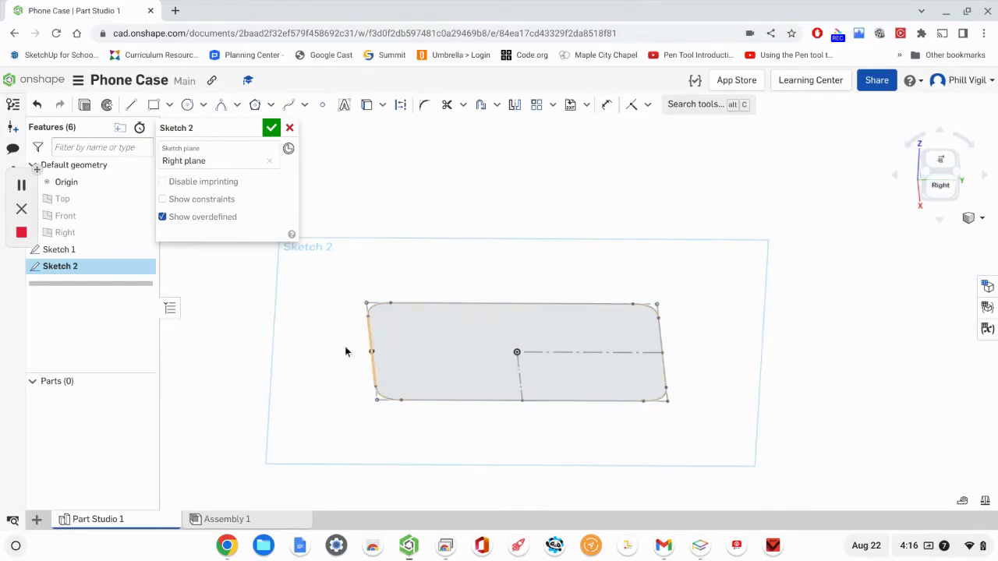
pyautogui.rightClick(349, 443)
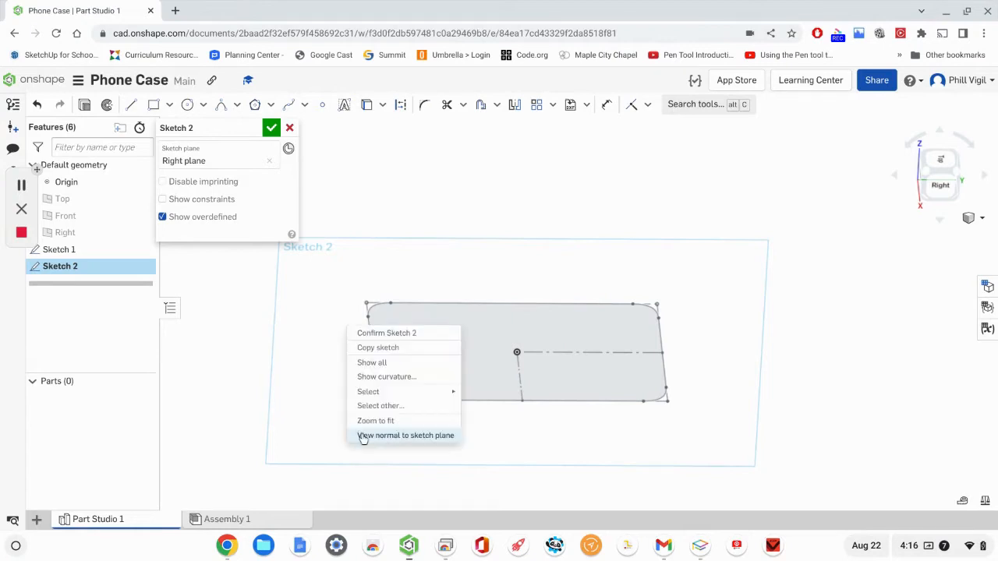
pyautogui.click(363, 436)
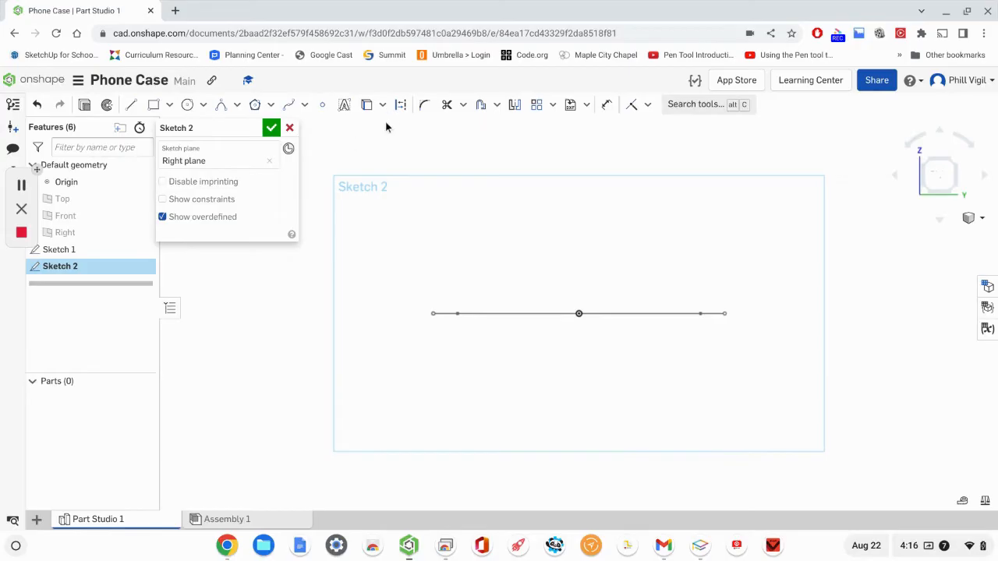
# Draw a horizontal construction line 0.125 in long just below the left end of the profile's edge-on line.
pyautogui.click(400, 105)
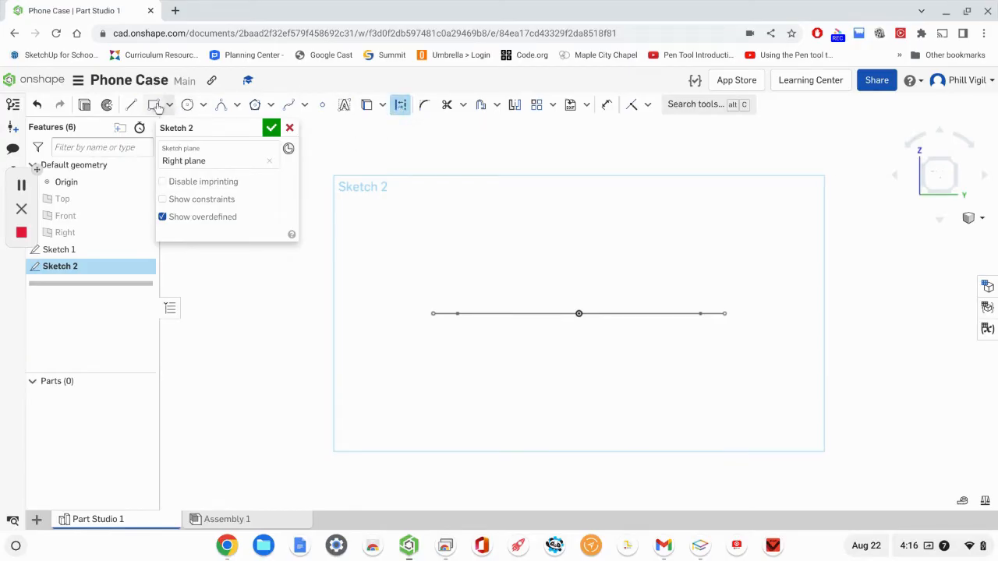
pyautogui.click(129, 104)
pyautogui.scroll(2, 431, 330)
pyautogui.scroll(1, 433, 327)
pyautogui.scroll(1, 431, 319)
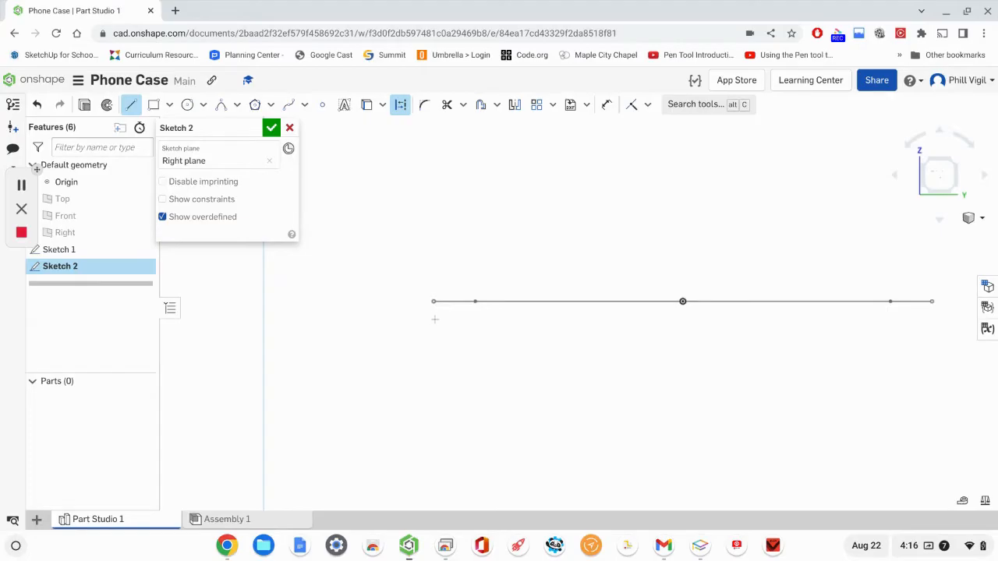
pyautogui.click(434, 319)
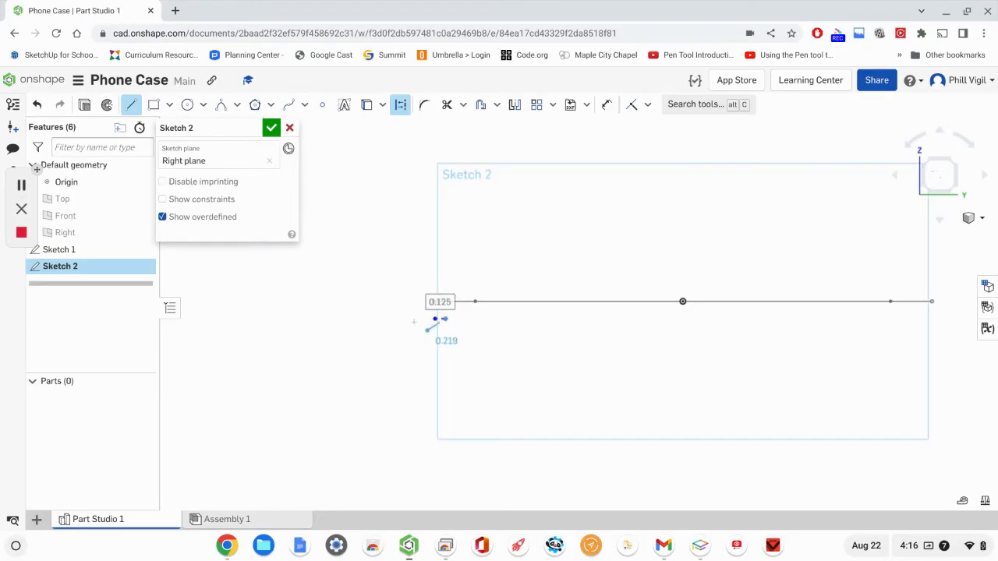
pyautogui.press('Escape')
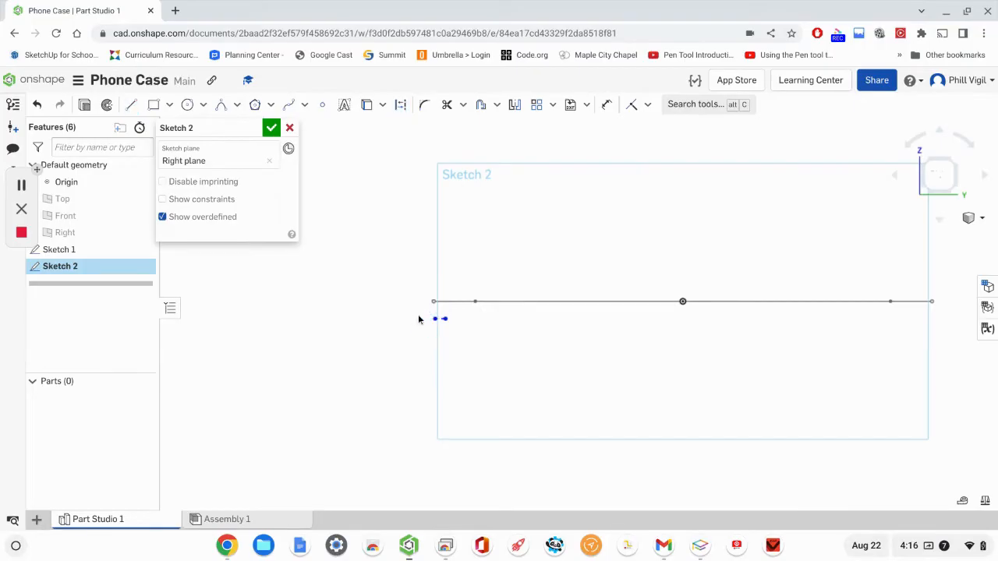
# Draw a vertical construction line about 0.41 in tall, rising from profile level just outside the profile's left end.
pyautogui.click(131, 104)
pyautogui.click(401, 105)
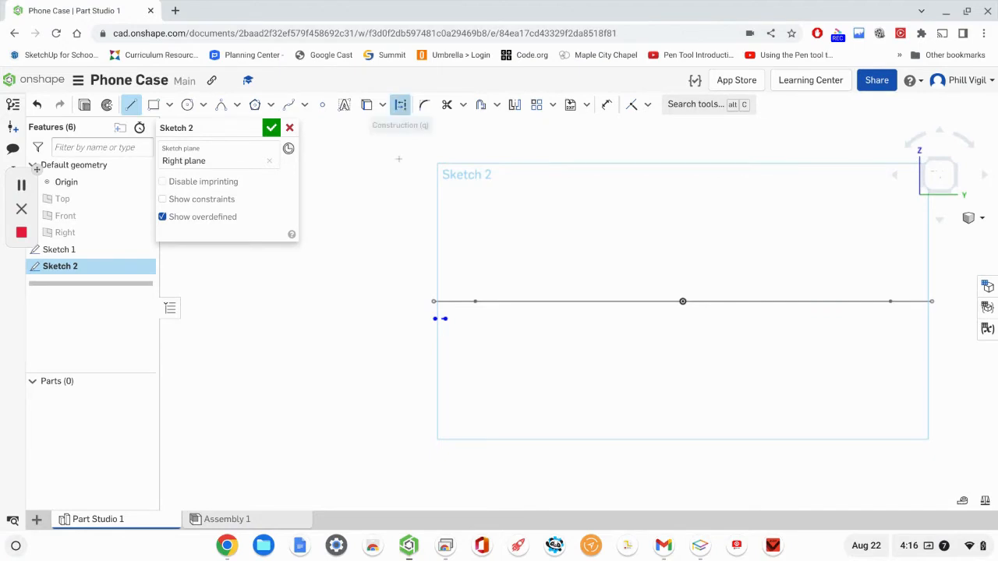
pyautogui.click(437, 301)
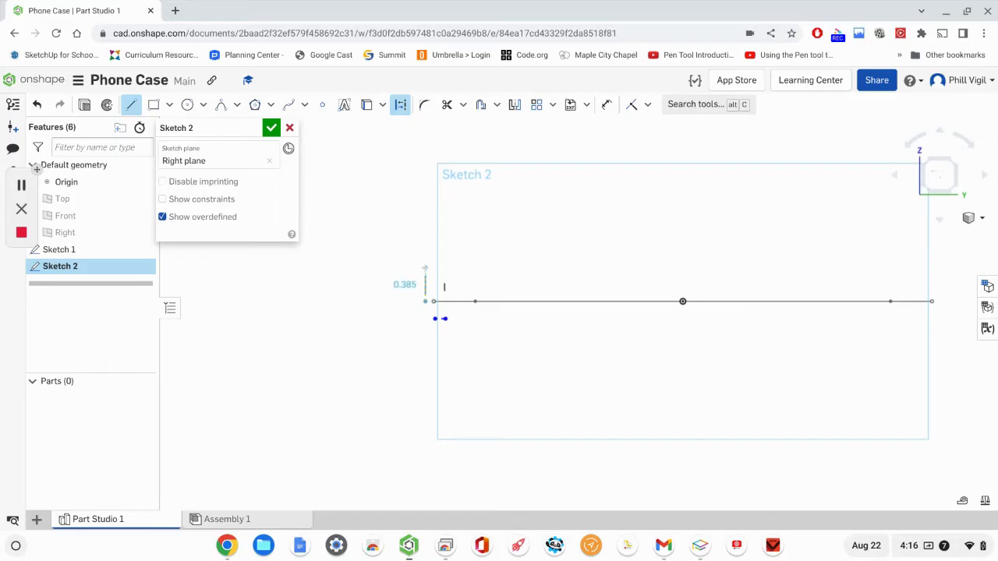
pyautogui.click(444, 289)
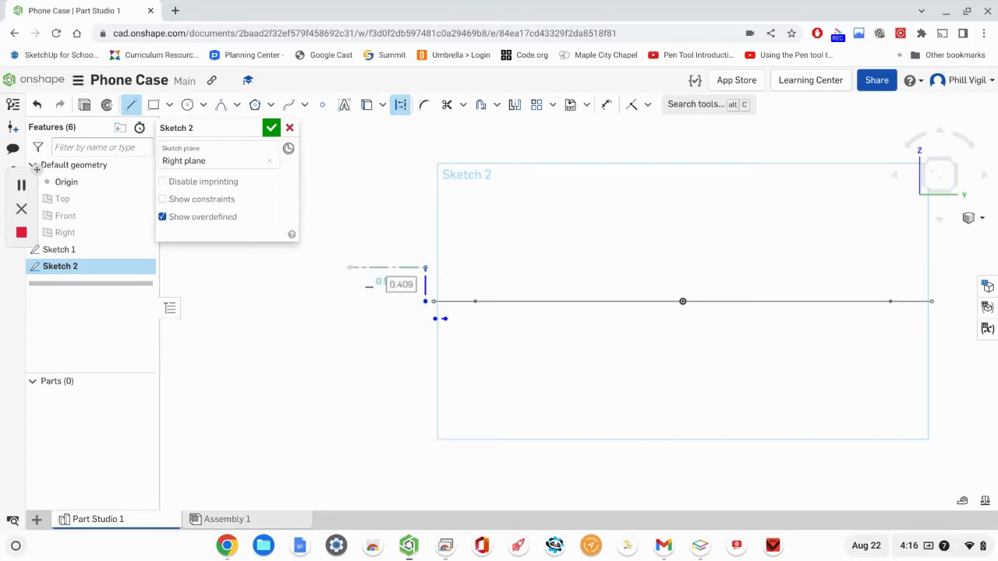
pyautogui.press('Escape')
pyautogui.scroll(5, 467, 304)
pyautogui.scroll(3, 425, 285)
pyautogui.moveTo(421, 284)
pyautogui.mouseDown(button='middle')
pyautogui.moveTo(480, 301)
pyautogui.moveTo(483, 284)
pyautogui.mouseUp(button='middle')
pyautogui.scroll(-1, 456, 282)
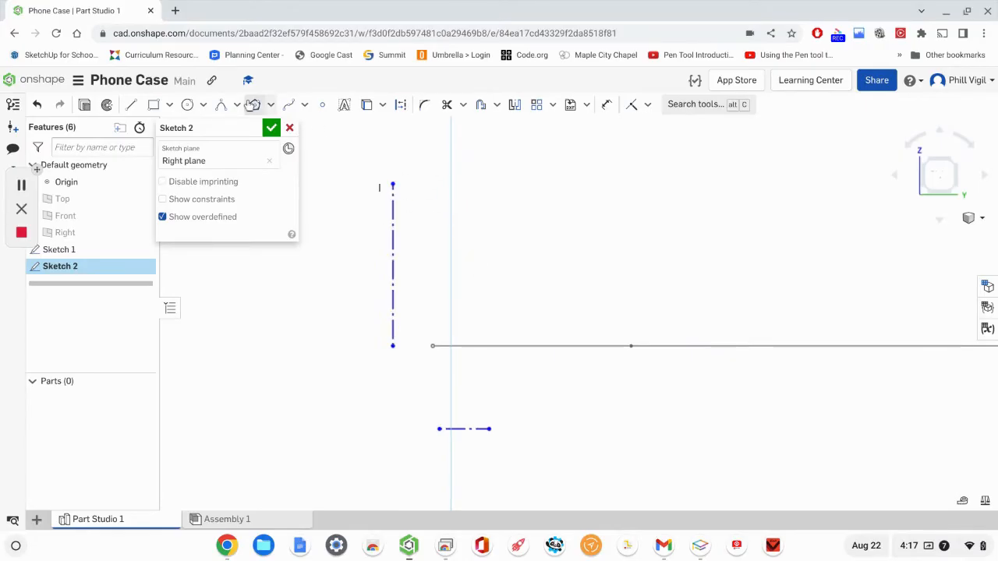
# Draw a conic with rho 0.5 from profile level above the short construction line's right end to a point above its left end.
pyautogui.click(237, 105)
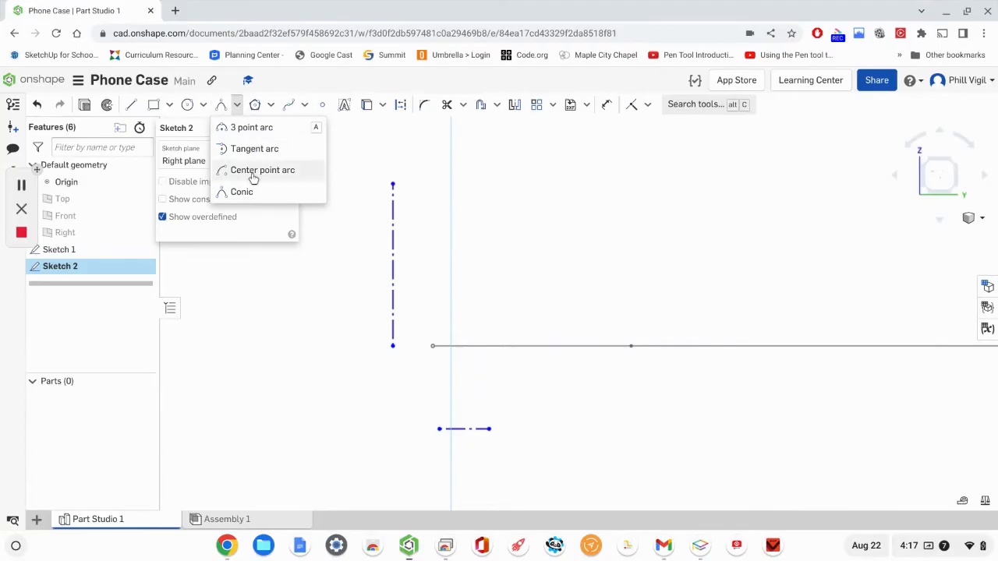
pyautogui.click(246, 192)
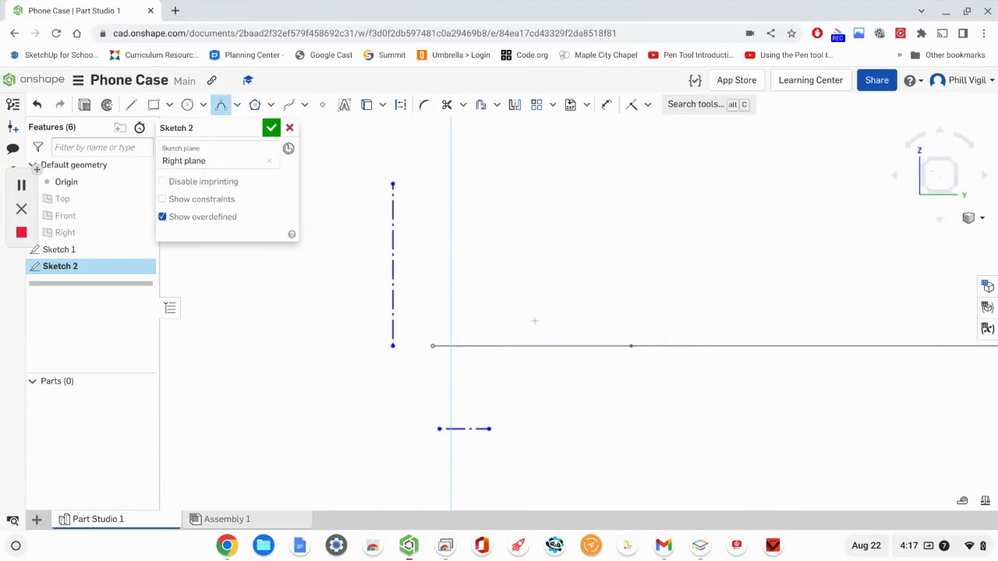
pyautogui.scroll(-5, 664, 296)
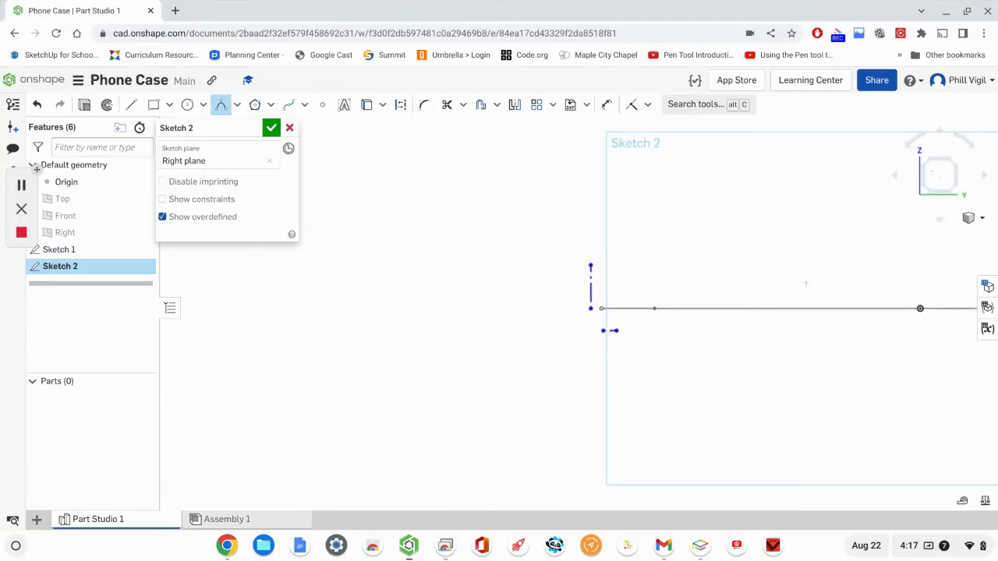
pyautogui.click(903, 310)
pyautogui.scroll(2, 621, 310)
pyautogui.scroll(2, 620, 311)
pyautogui.scroll(1, 620, 310)
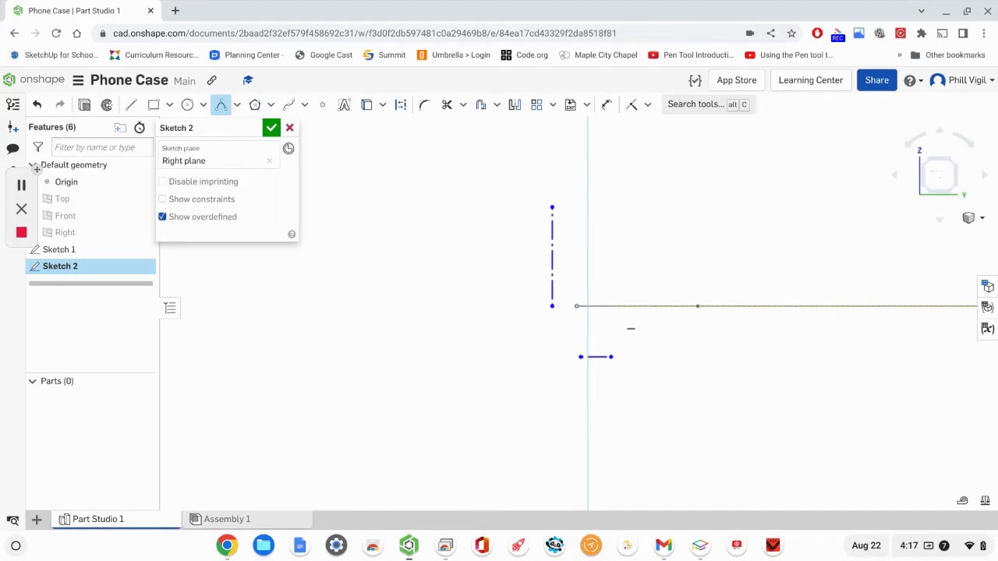
pyautogui.click(611, 305)
pyautogui.click(580, 250)
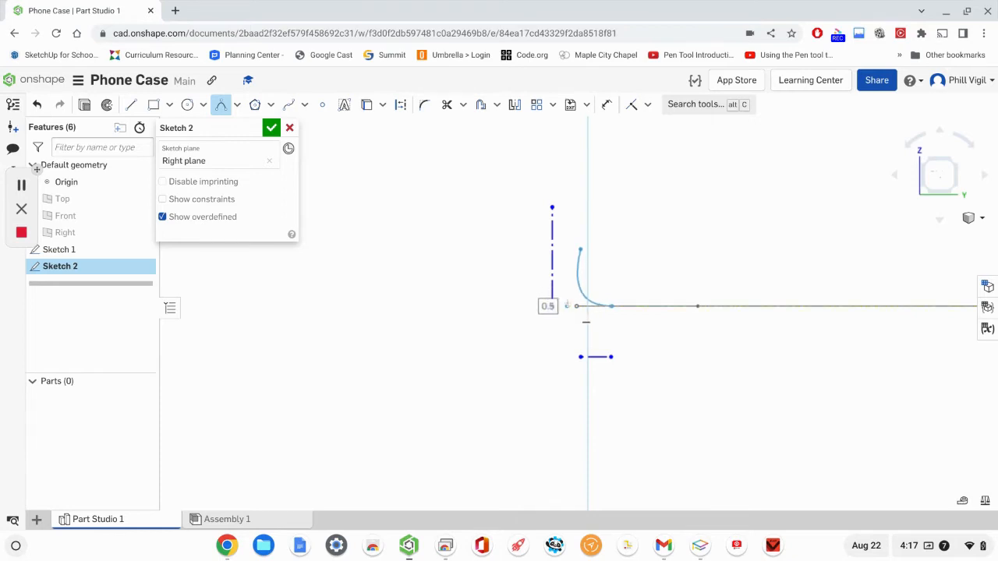
pyautogui.click(567, 306)
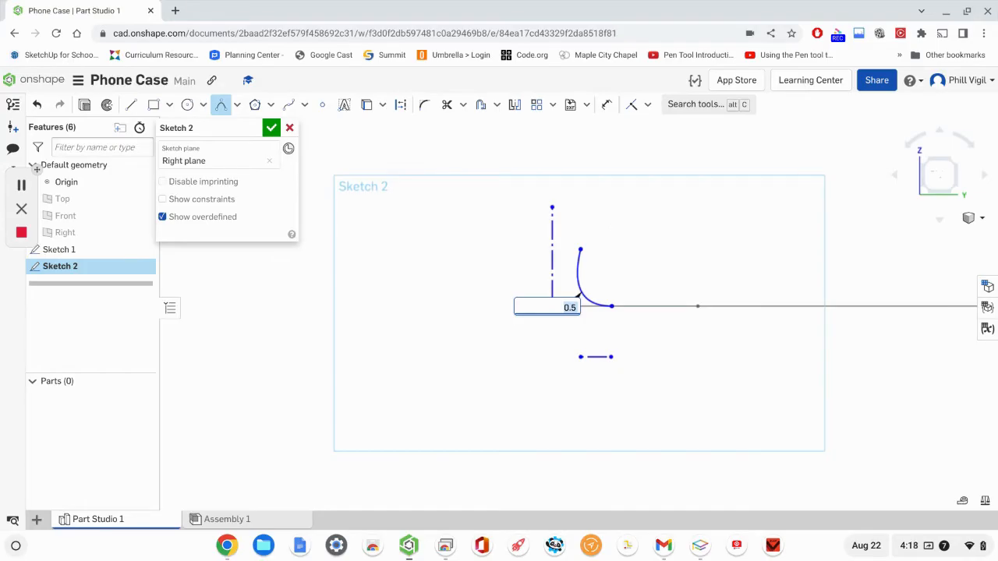
pyautogui.press('Return')
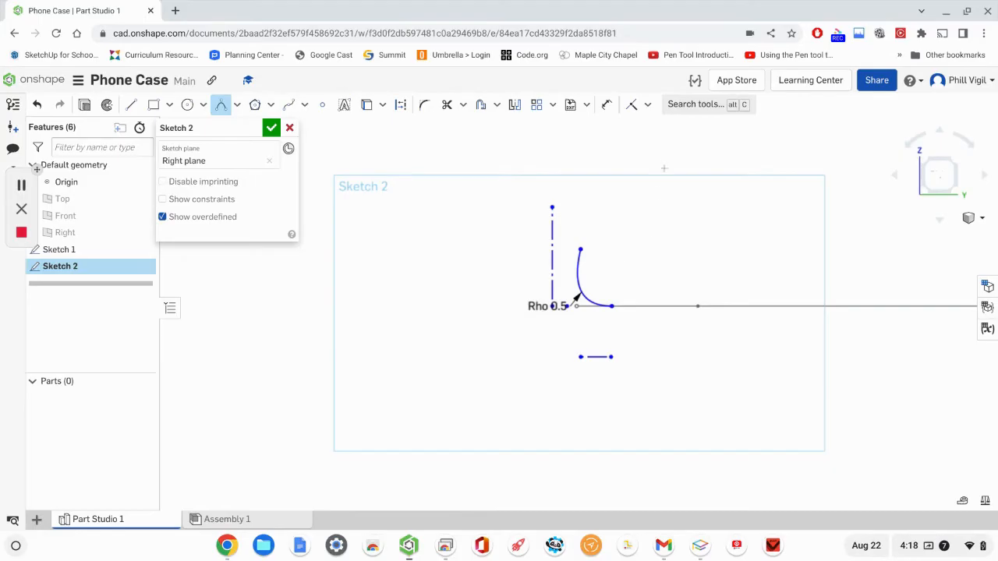
# Add a pierce constraint between the conic's control point and the straight end edge of the Sketch 1 profile.
pyautogui.click(648, 105)
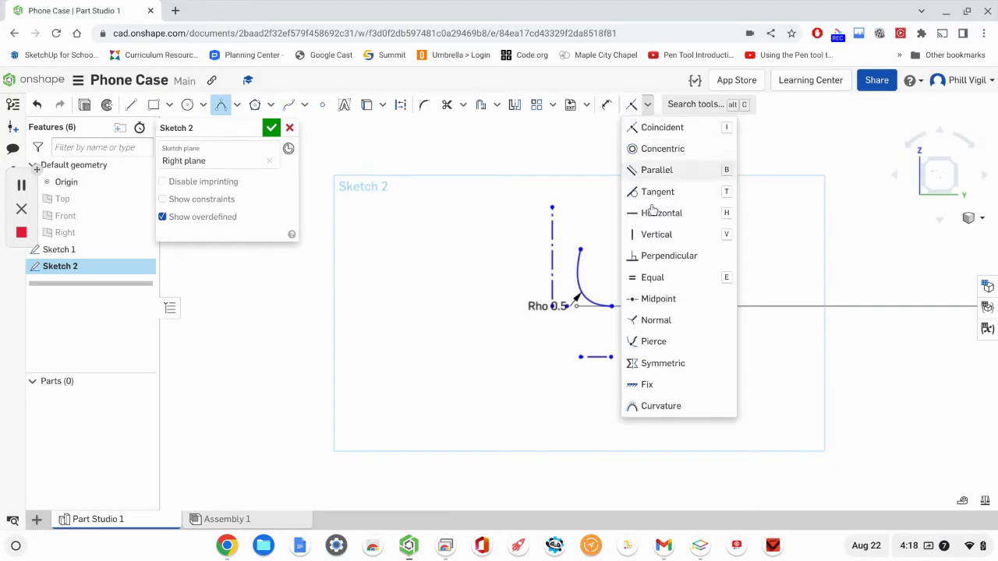
pyautogui.click(647, 342)
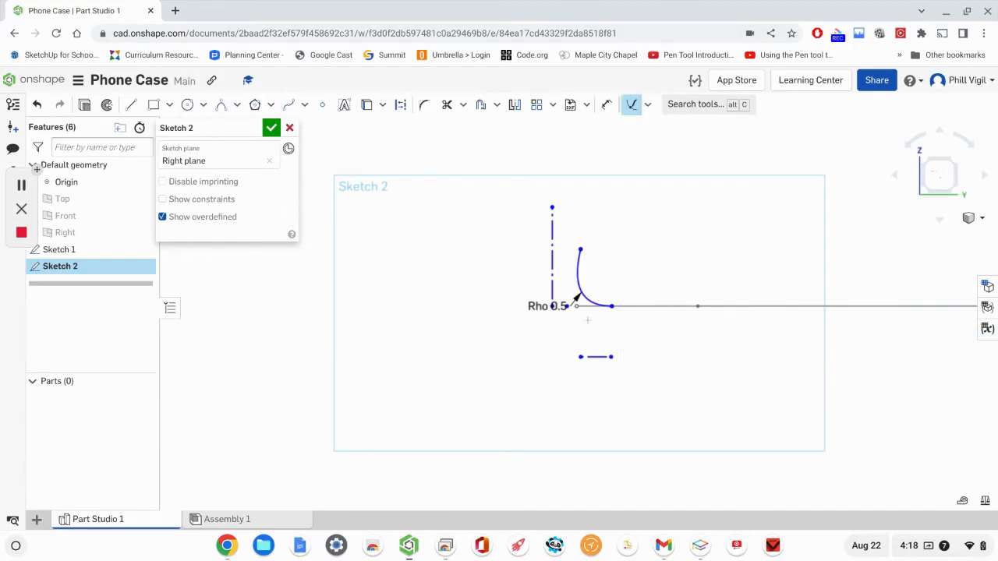
pyautogui.scroll(5, 588, 320)
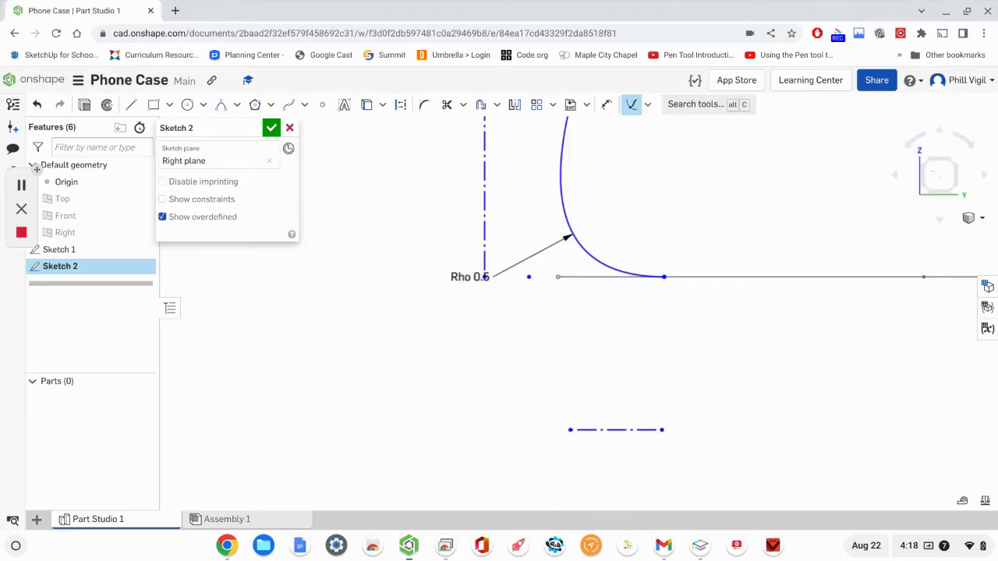
pyautogui.click(528, 277)
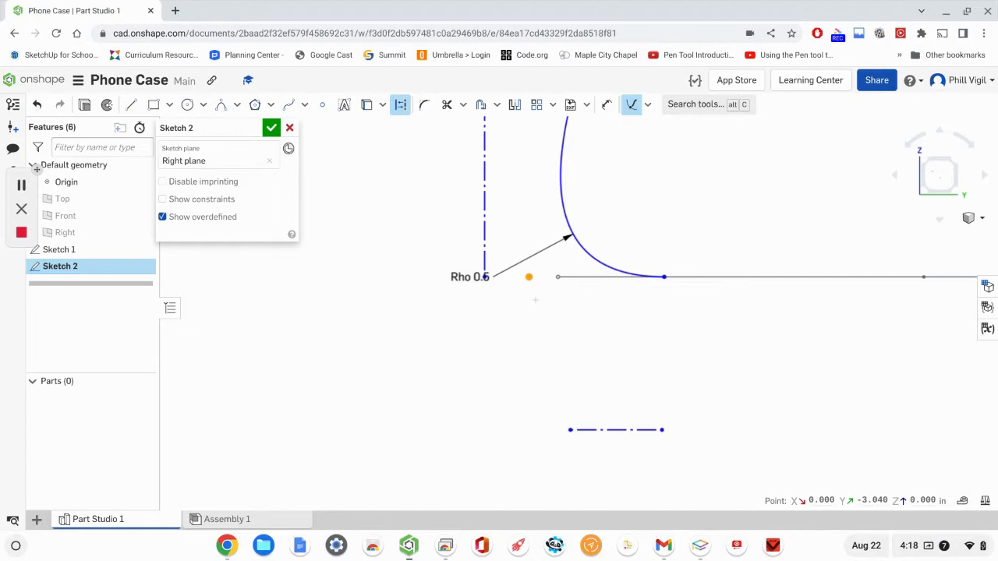
pyautogui.press('n')
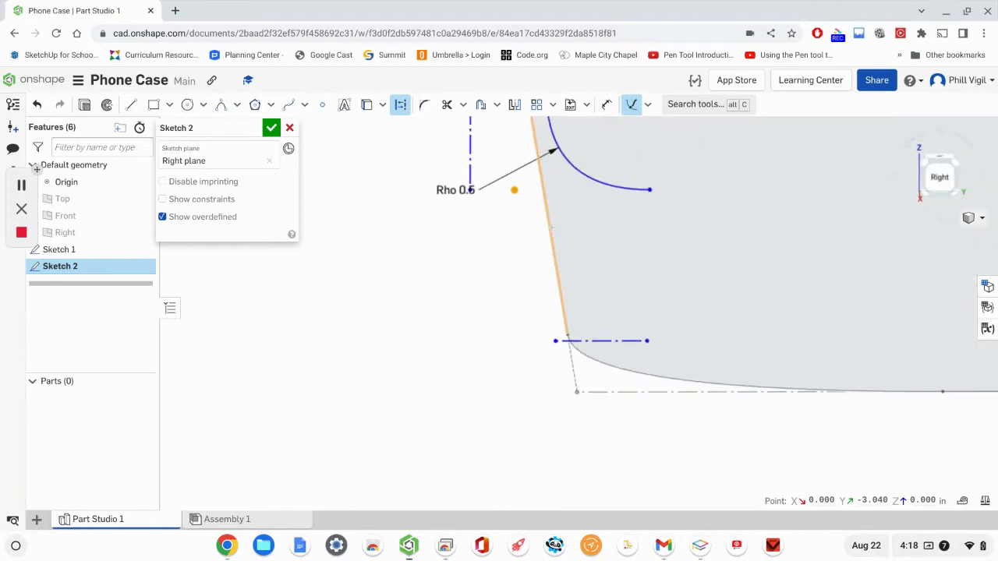
pyautogui.click(552, 238)
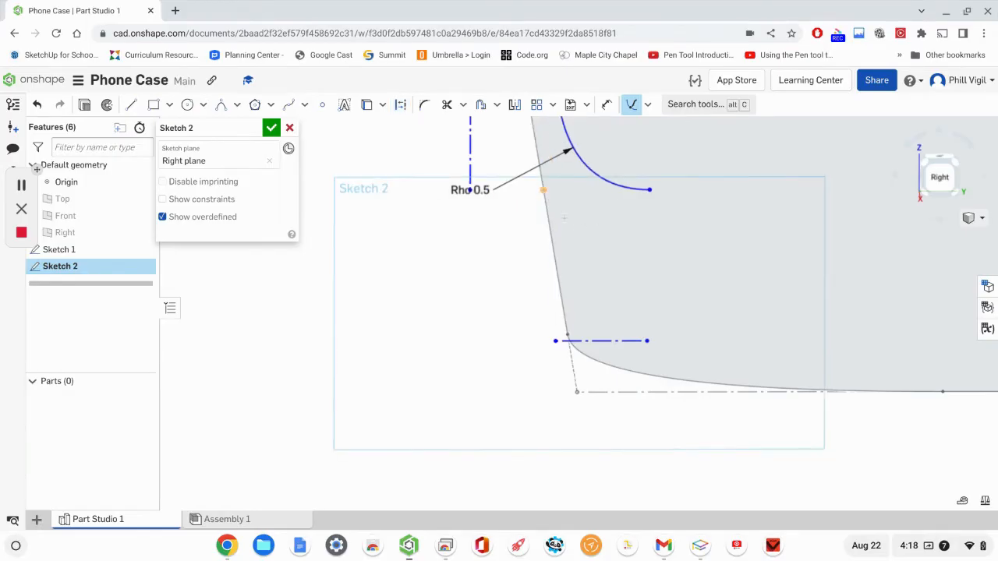
# View normal to the sketch plane and draw a vertical line about 0.049 in long up from the conic's upper endpoint.
pyautogui.rightClick(473, 342)
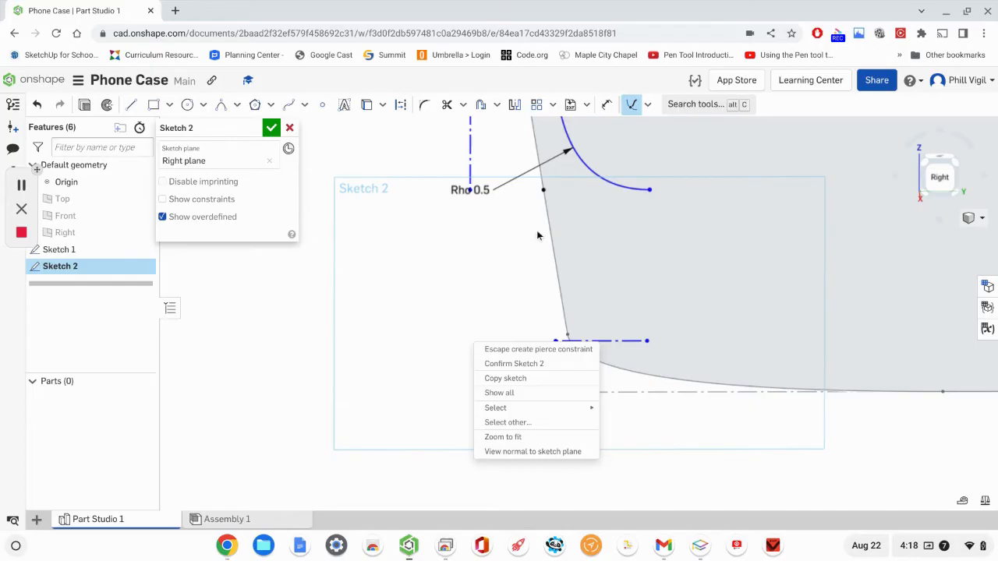
pyautogui.click(548, 453)
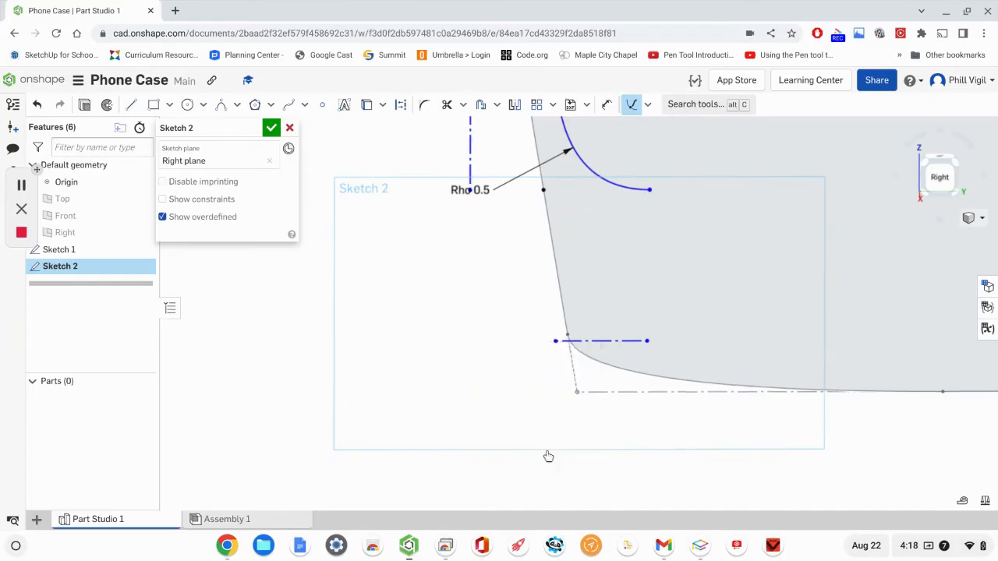
pyautogui.moveTo(691, 375)
pyautogui.mouseDown(button='right')
pyautogui.moveTo(612, 423)
pyautogui.moveTo(550, 443)
pyautogui.mouseUp(button='right')
pyautogui.moveTo(466, 189); pyautogui.dragTo(417, 315, button='right')
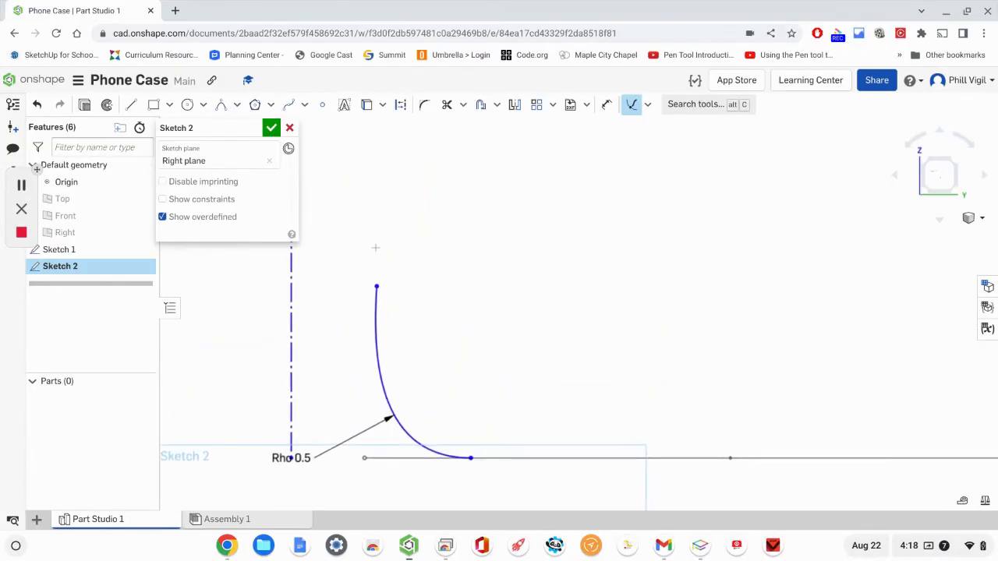
pyautogui.click(133, 107)
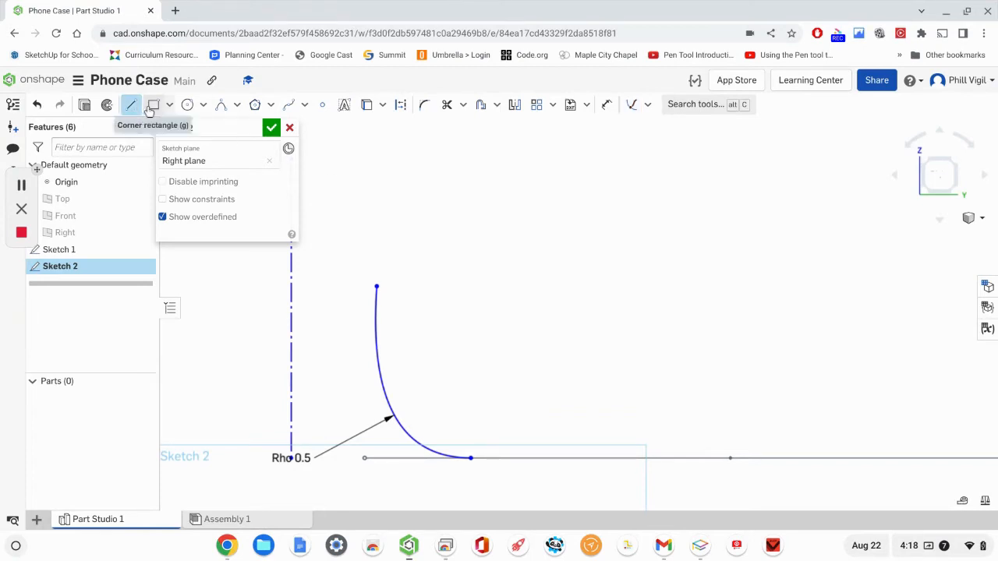
pyautogui.click(377, 288)
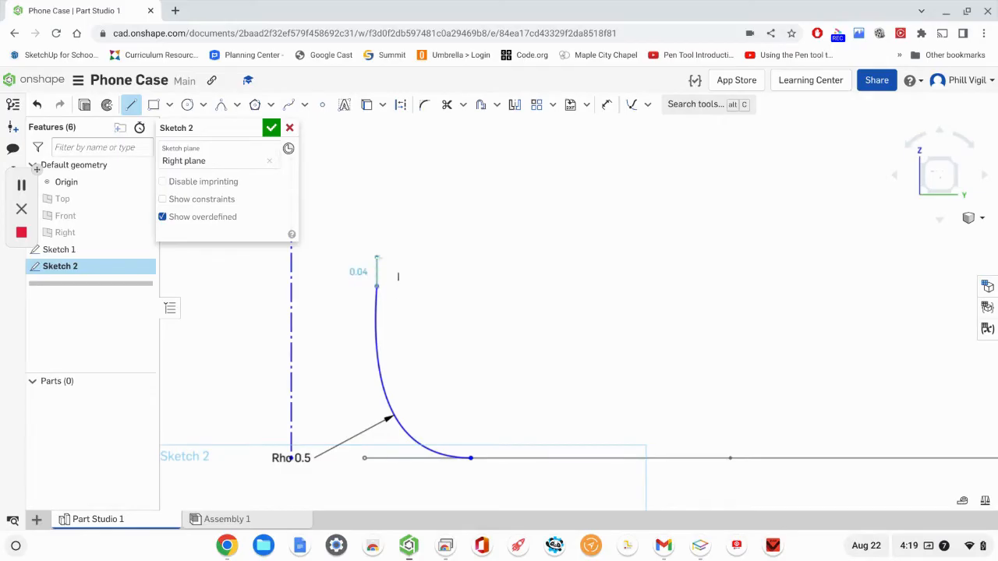
pyautogui.click(393, 253)
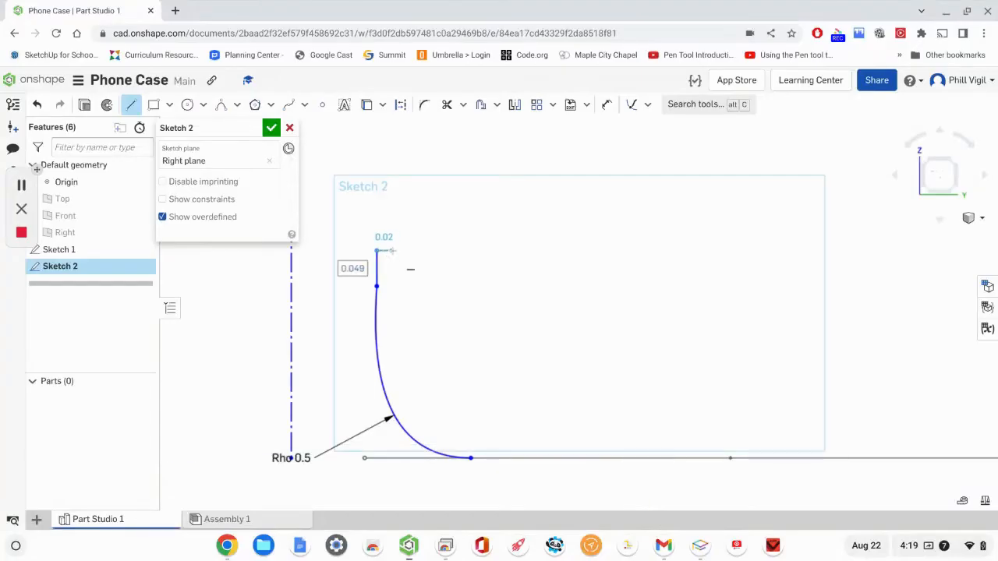
pyautogui.press('Escape')
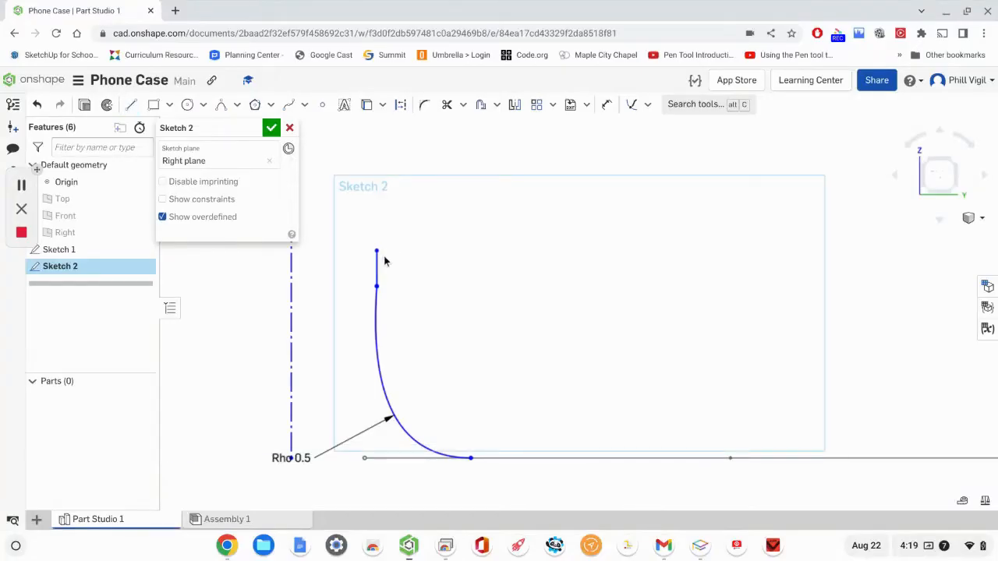
# Draw a second conic with rho 0.5 from the short line's upper end, curving inward to the height of the tall construction line's top.
pyautogui.click(222, 109)
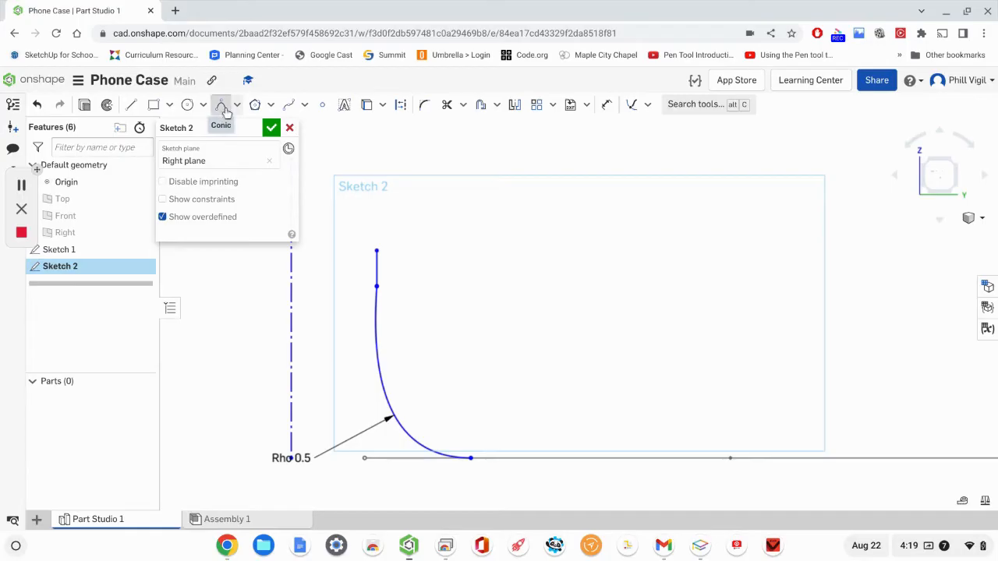
pyautogui.click(376, 251)
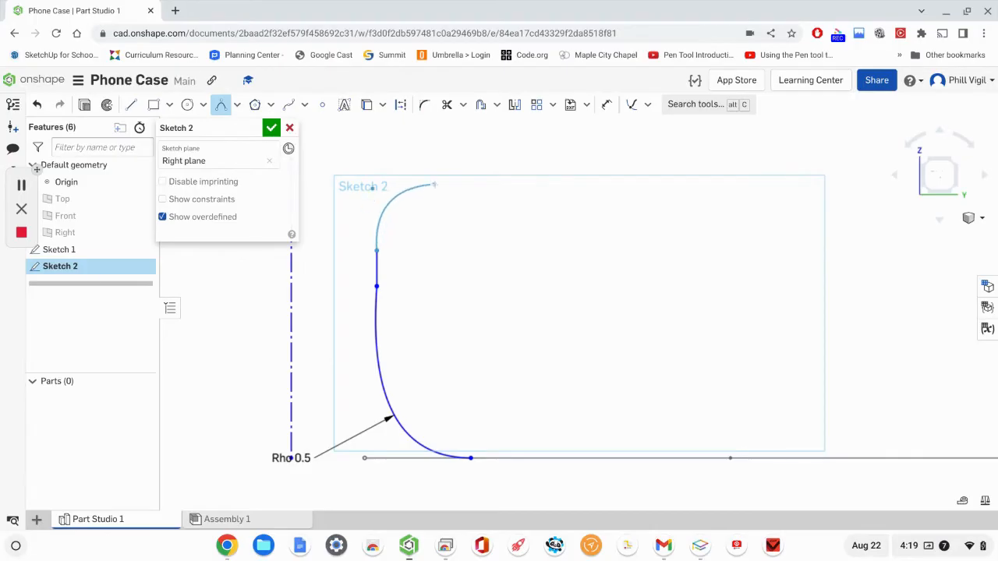
pyautogui.moveTo(434, 185); pyautogui.dragTo(451, 213, button='middle')
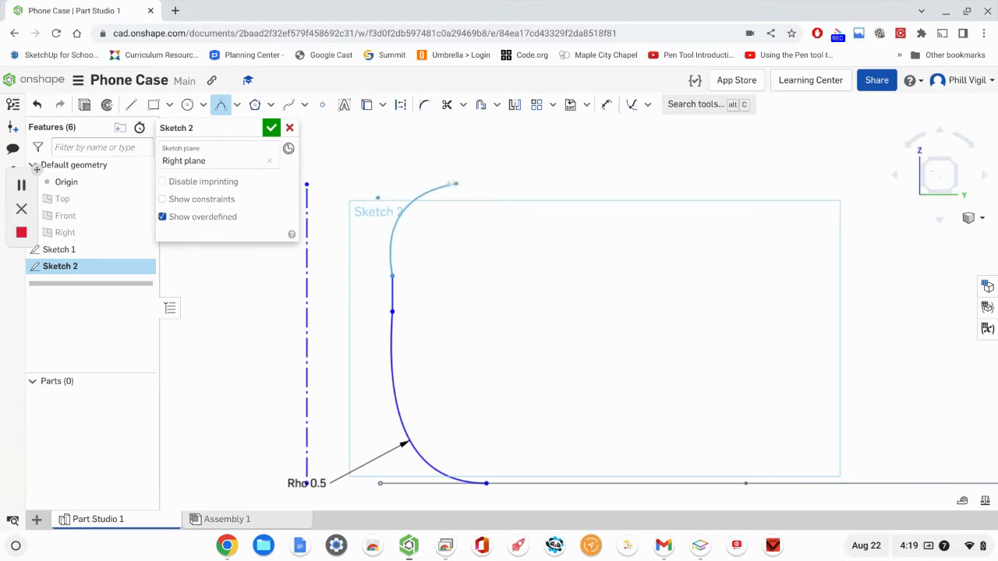
pyautogui.click(404, 186)
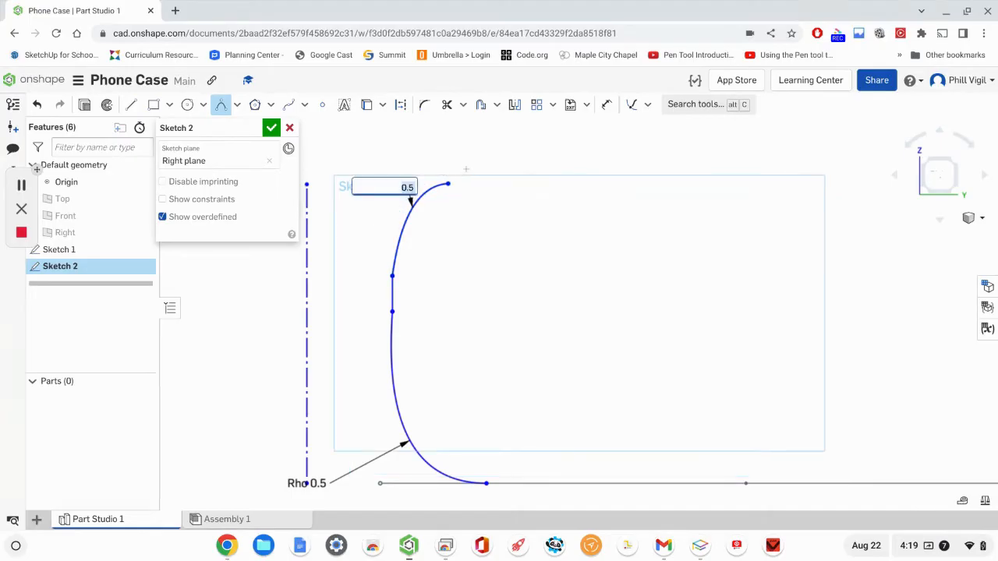
pyautogui.click(203, 104)
# Draw a 3 point arc of about 0.034 in radius from the upper conic's free end, curving inward and down.
pyautogui.click(237, 104)
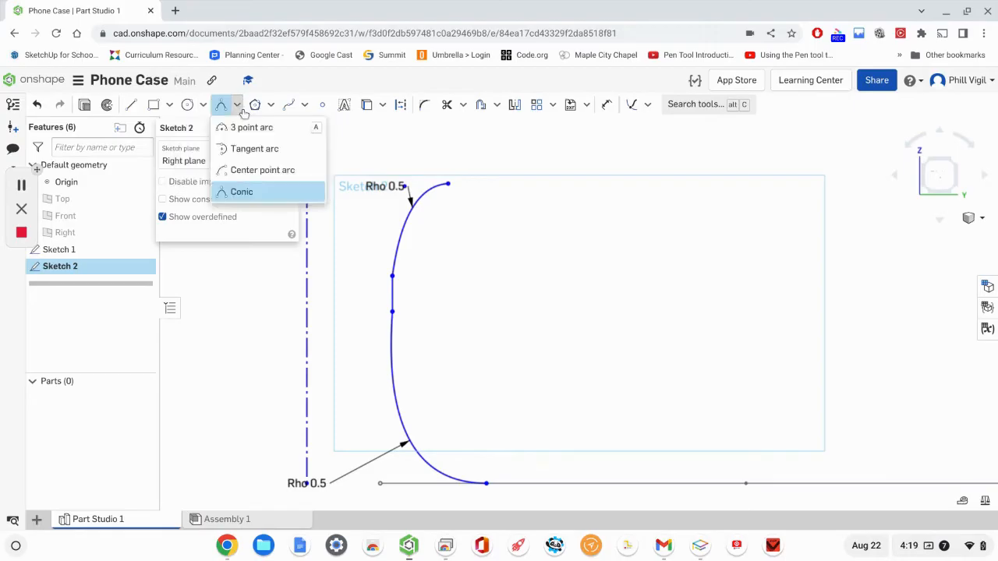
pyautogui.click(448, 183)
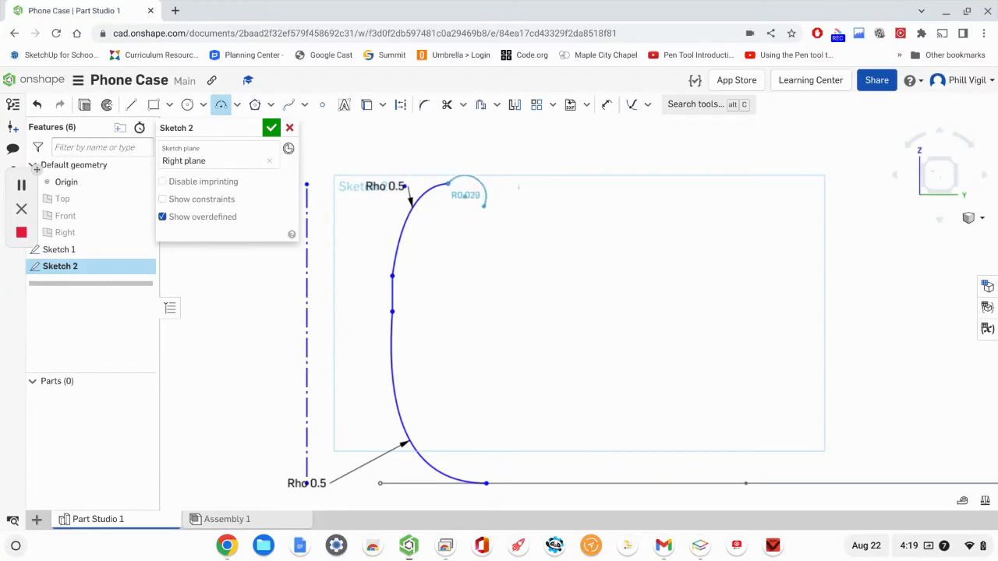
pyautogui.click(484, 205)
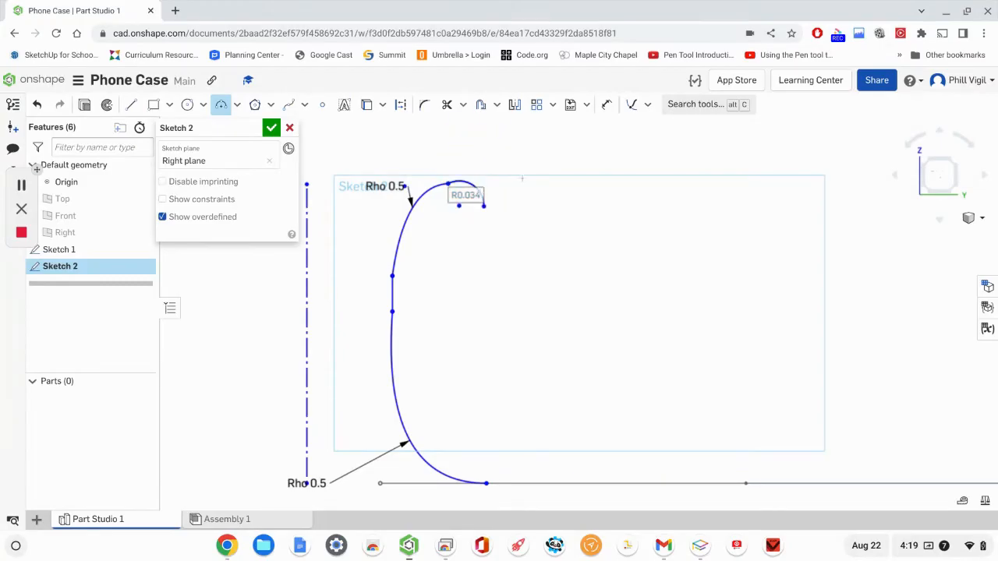
# Draw a short vertical line about 0.03 in long down from the arc's inner end.
pyautogui.click(131, 106)
pyautogui.click(484, 205)
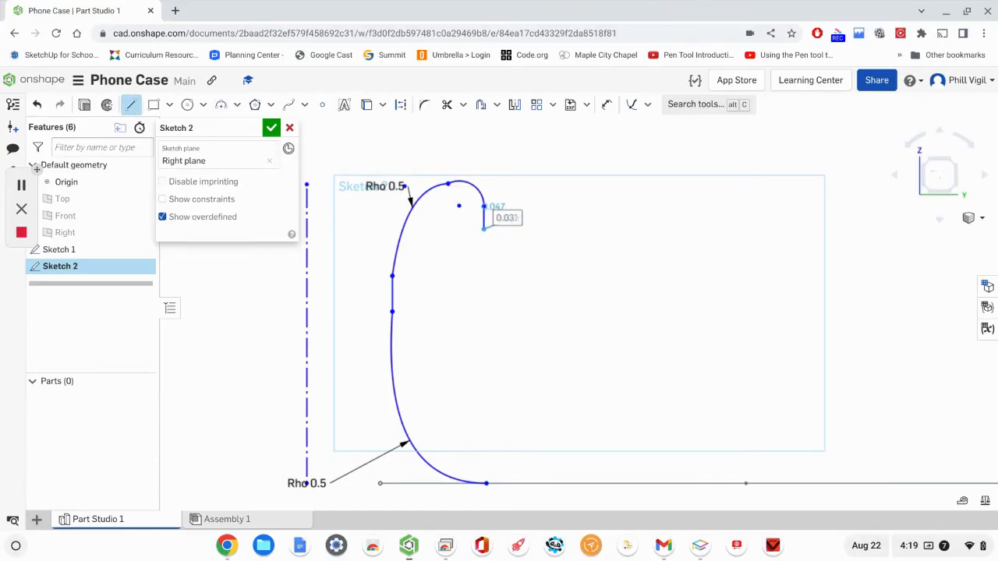
pyautogui.click(511, 223)
pyautogui.press('Escape')
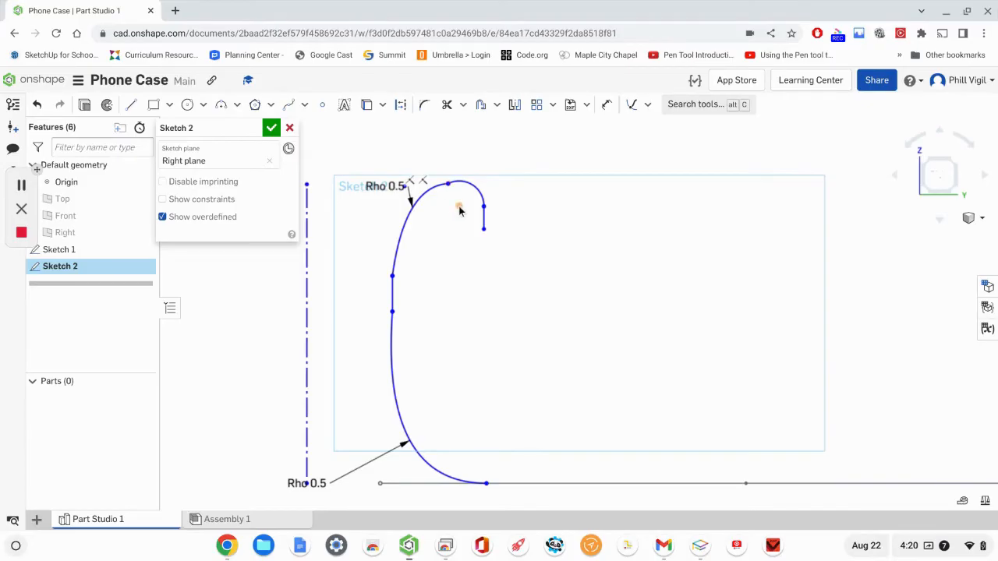
# Add a vertical constraint between the point joining the upper conic and arc and the arc's centre.
pyautogui.click(647, 105)
pyautogui.click(650, 235)
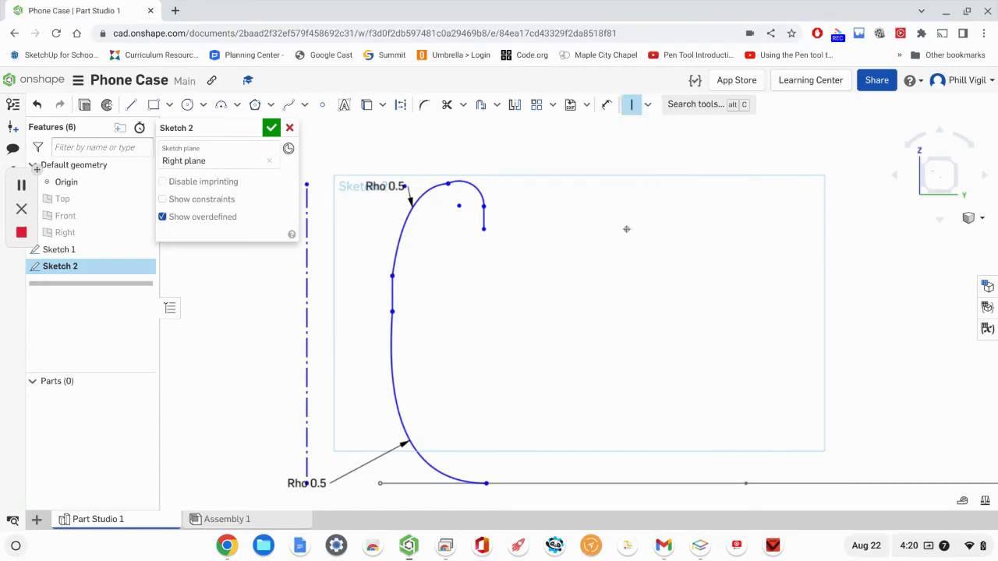
pyautogui.click(448, 184)
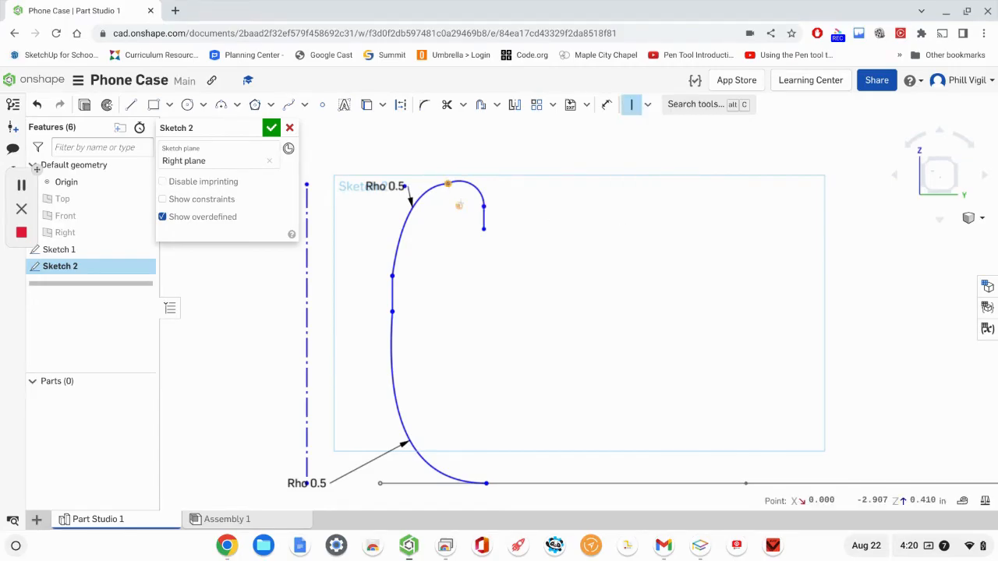
pyautogui.click(459, 205)
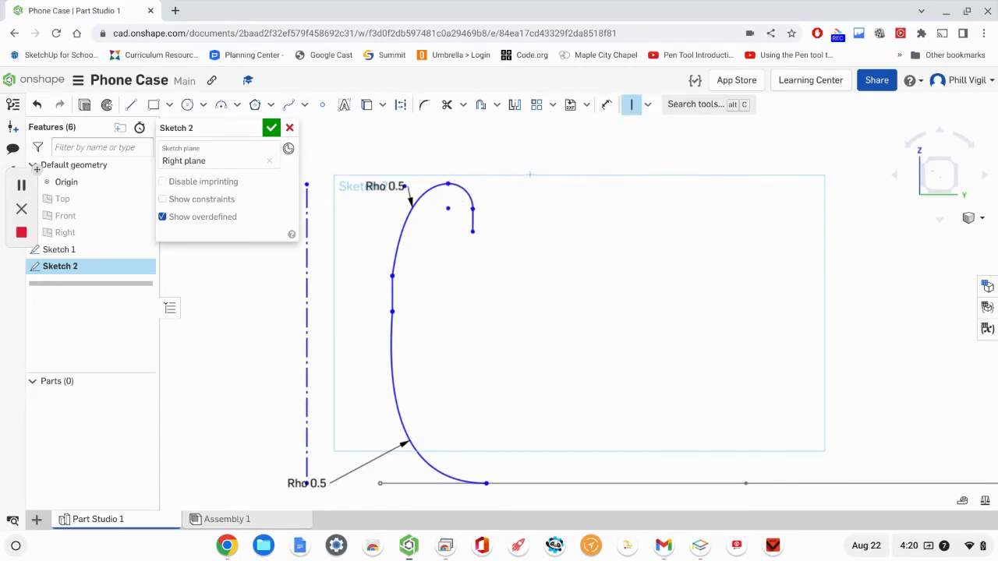
# Add a tangent constraint between the short inner vertical line and the arc above it.
pyautogui.click(647, 107)
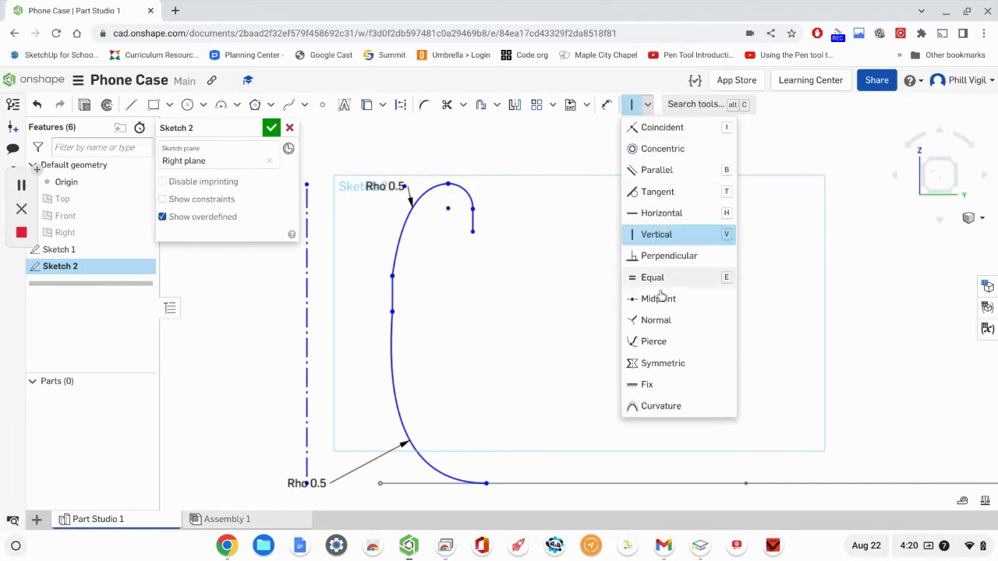
pyautogui.click(659, 193)
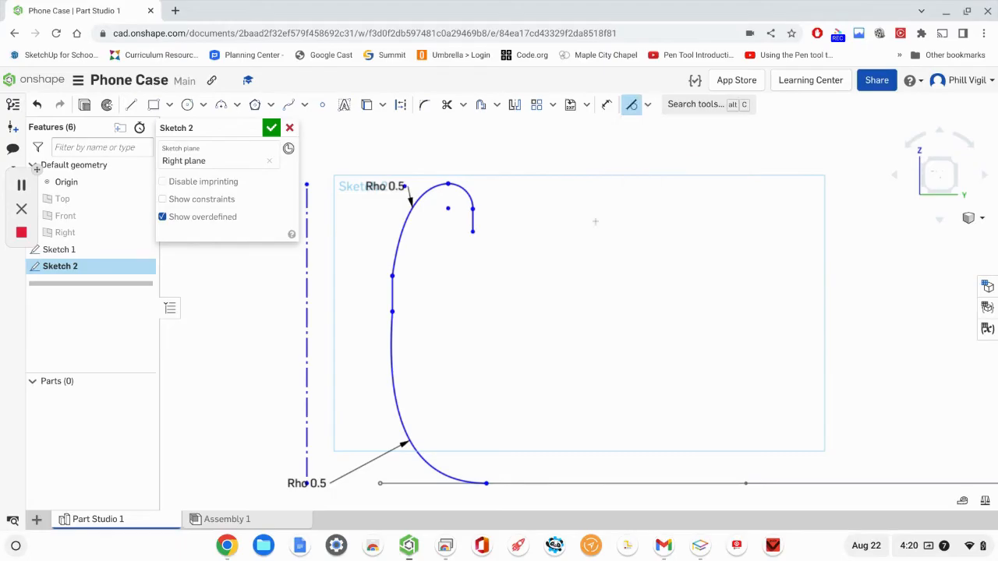
pyautogui.click(471, 222)
pyautogui.click(467, 194)
pyautogui.click(460, 189)
pyautogui.press('Delete')
pyautogui.press('Escape')
pyautogui.hotkey('ctrl', 'z')
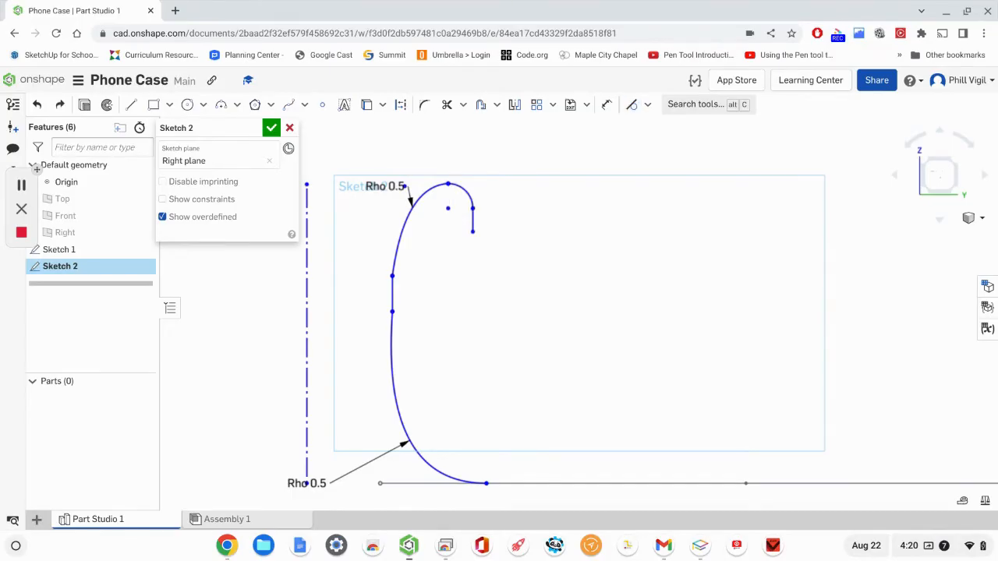
# Dimension the radius of the arc at the upper inner corner as 0.03 in.
pyautogui.click(607, 104)
pyautogui.click(463, 189)
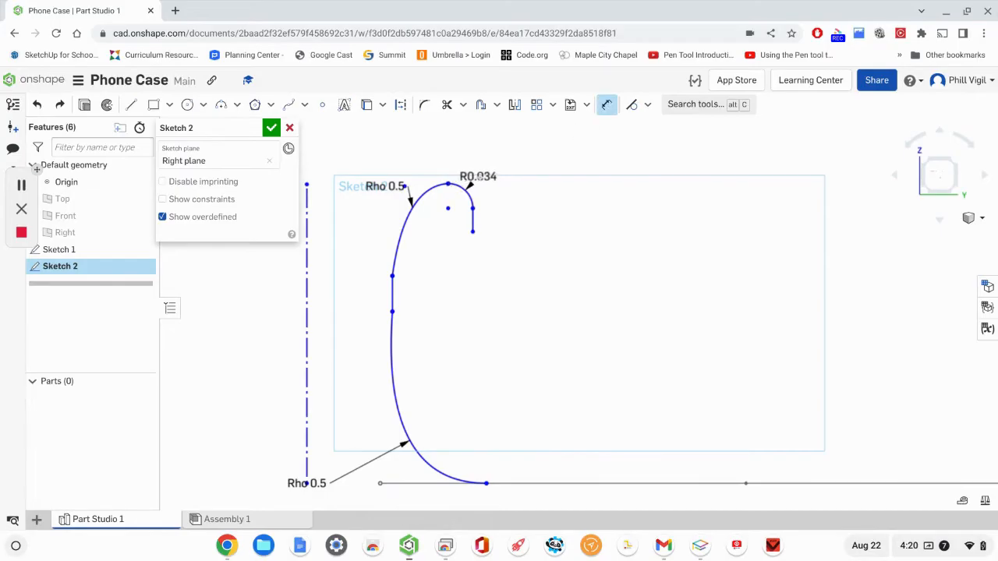
pyautogui.click(482, 175)
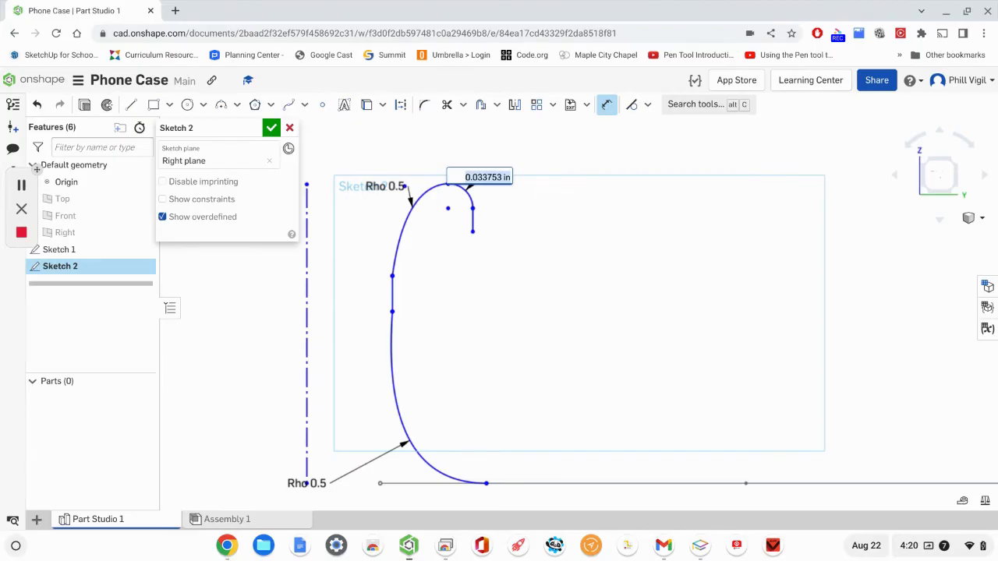
pyautogui.write('0')
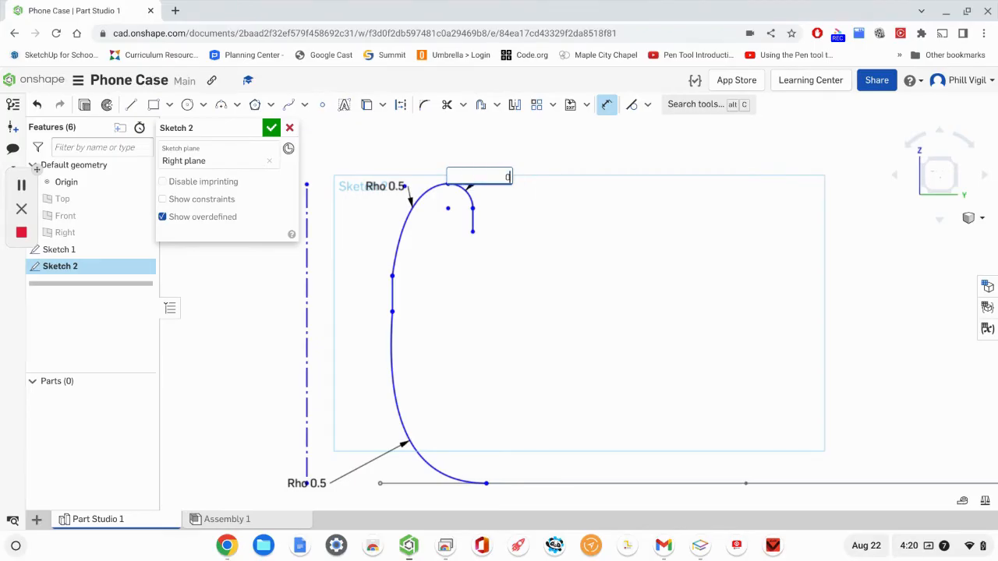
pyautogui.press('BackSpace')
pyautogui.write('0.03')
pyautogui.press('Return')
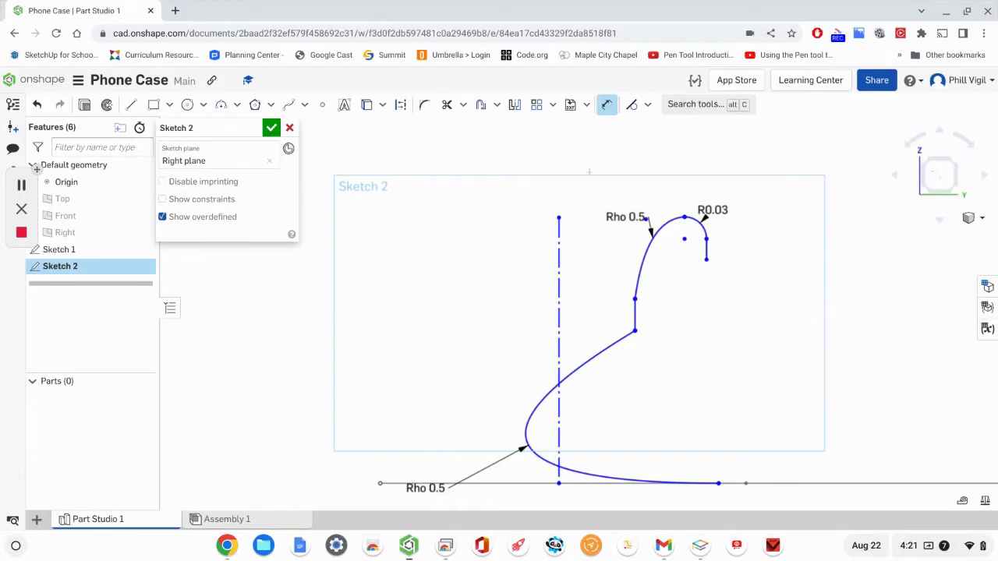
# Add a tangent constraint between the 0.03 in arc and the upper conic.
pyautogui.moveTo(793, 258)
pyautogui.mouseDown(button='middle')
pyautogui.moveTo(765, 238)
pyautogui.moveTo(566, 226)
pyautogui.mouseUp(button='middle')
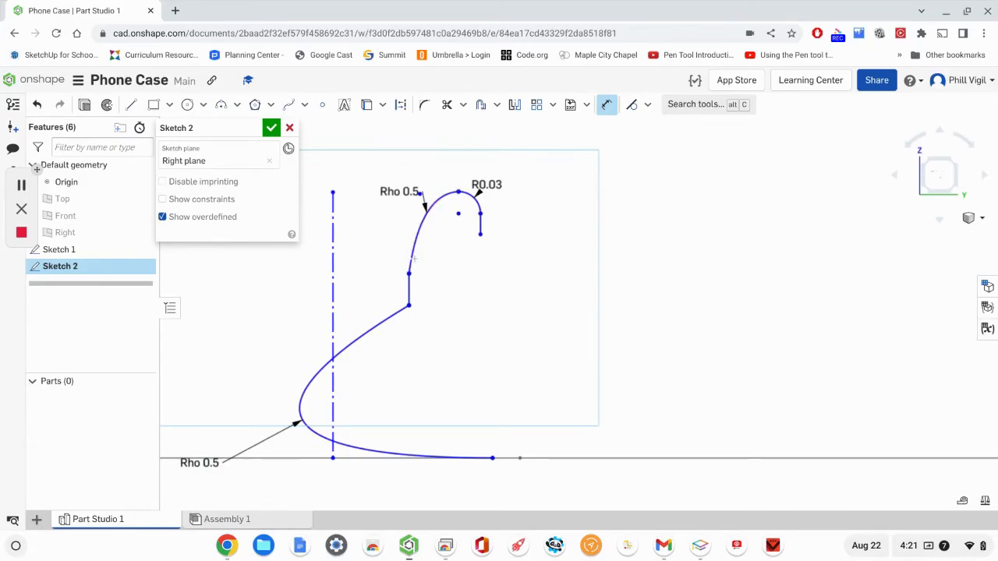
pyautogui.click(632, 106)
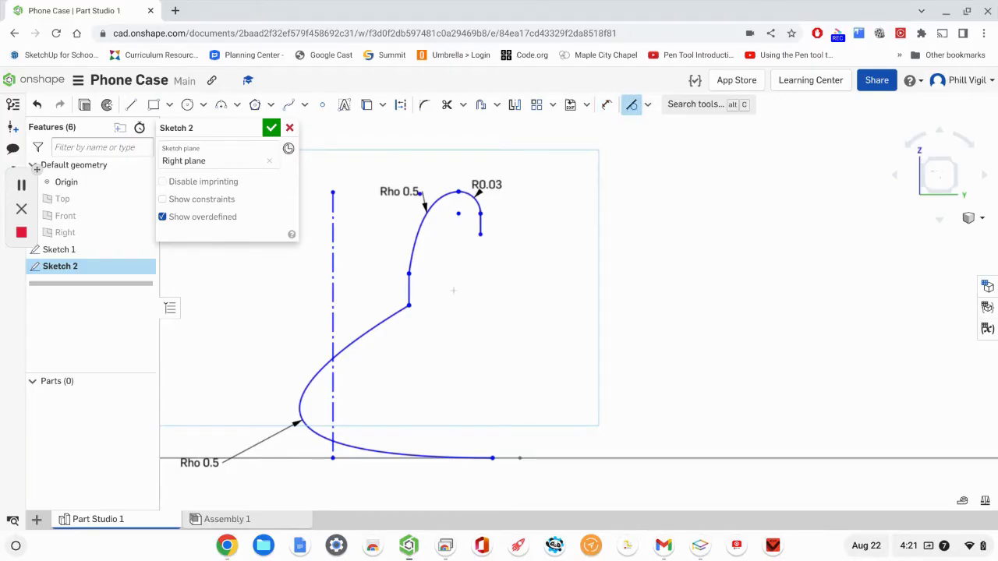
pyautogui.click(474, 200)
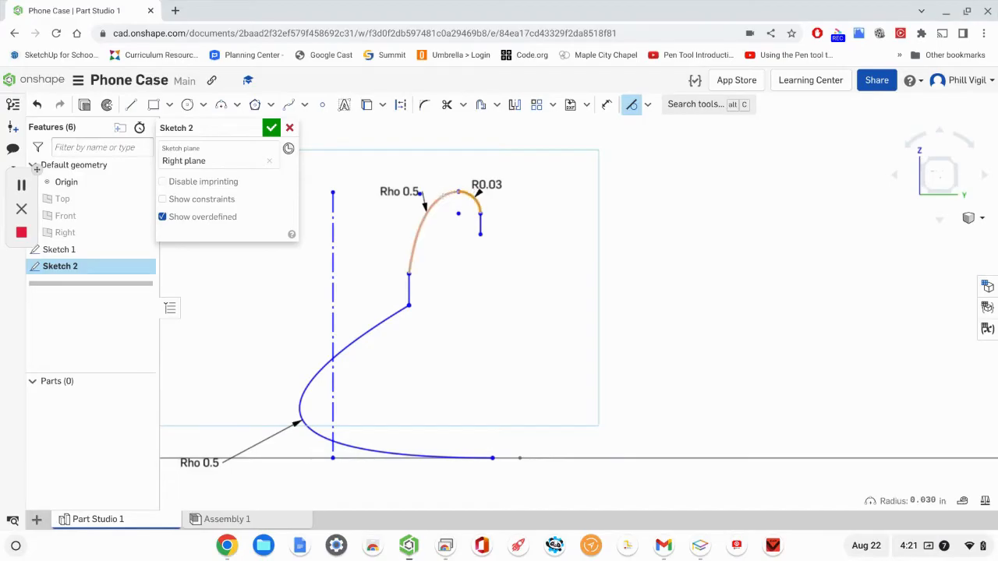
pyautogui.moveTo(440, 197); pyautogui.dragTo(419, 219)
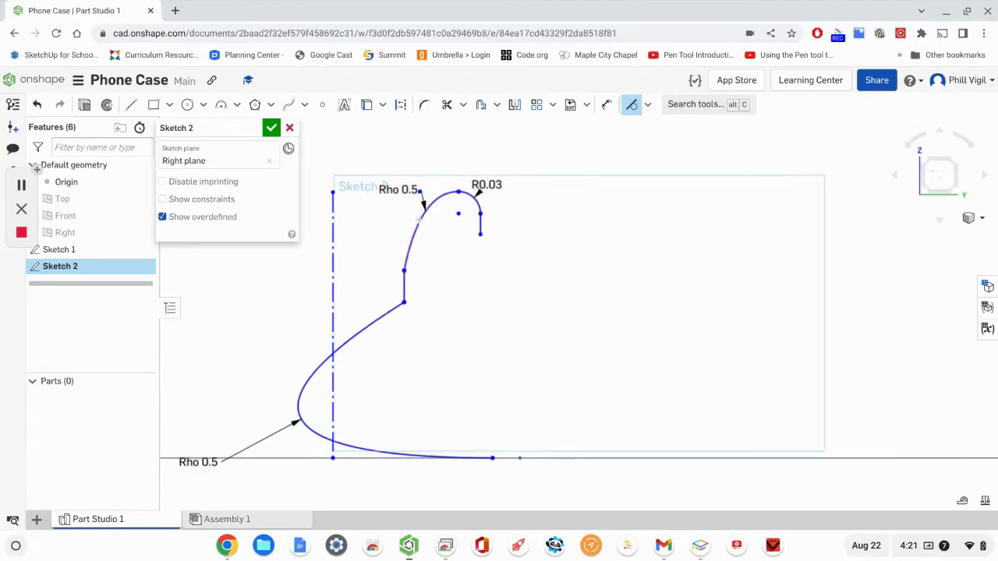
# Try tangent constraints between the outer vertical line and both the upper and lower conics, and undo them.
pyautogui.click(422, 212)
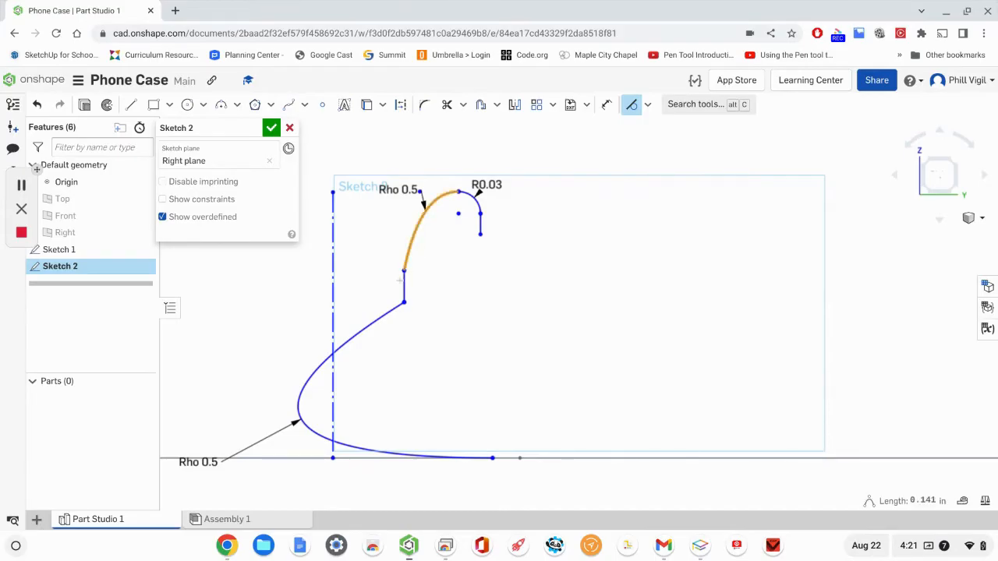
pyautogui.press('Escape')
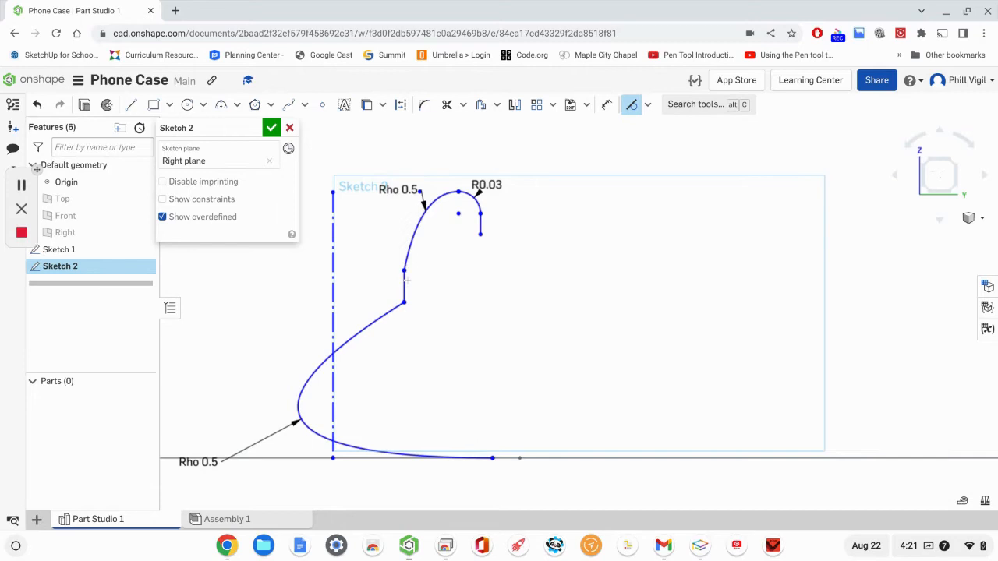
pyautogui.scroll(-5, 407, 340)
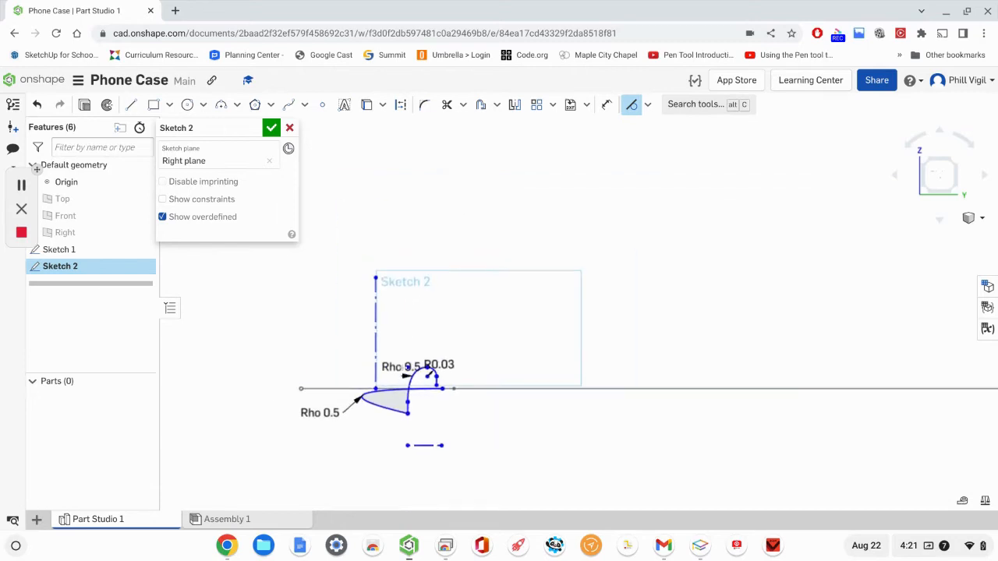
pyautogui.scroll(5, 407, 404)
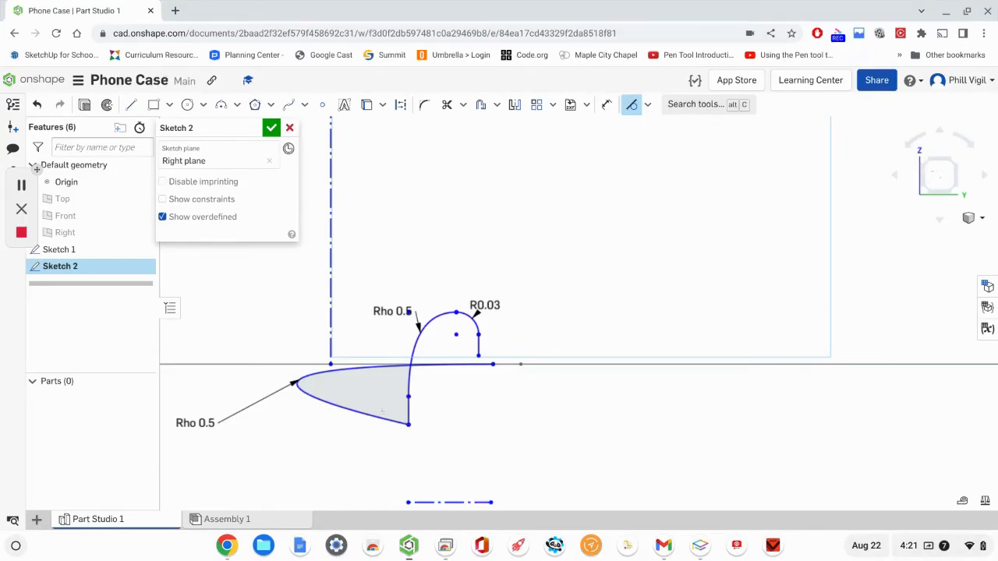
pyautogui.click(377, 417)
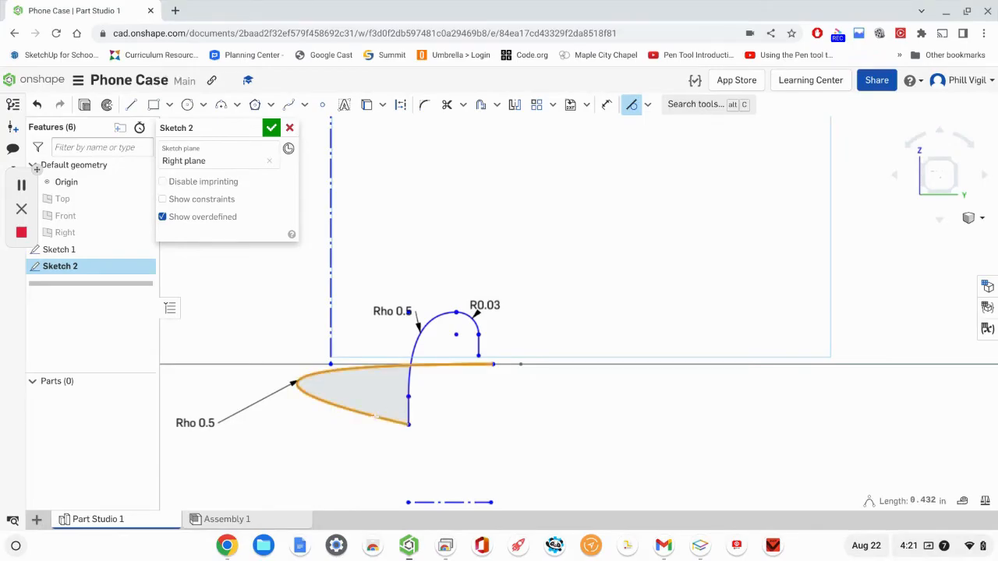
pyautogui.click(409, 410)
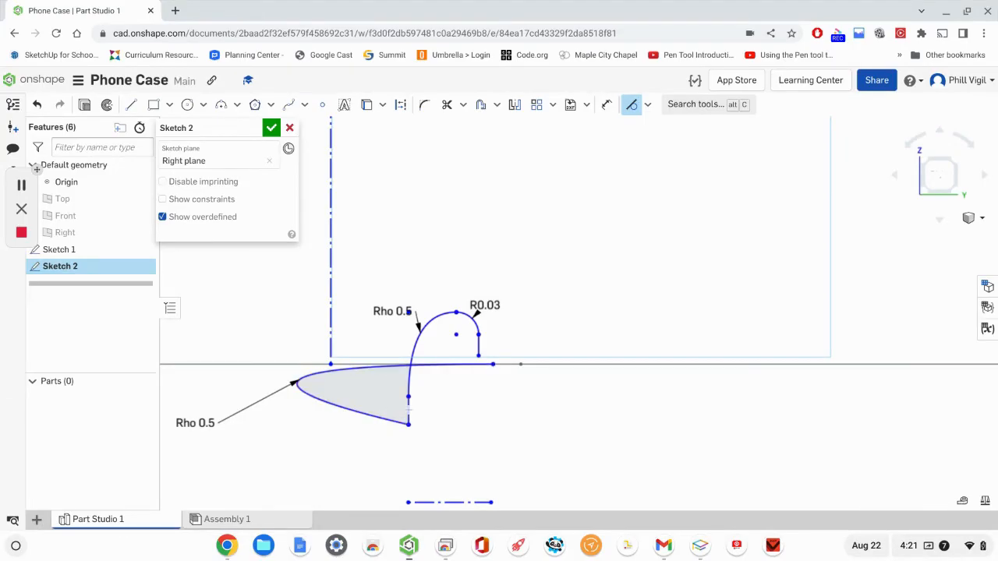
pyautogui.scroll(-3, 382, 406)
pyautogui.moveTo(382, 406)
pyautogui.mouseDown(button='middle')
pyautogui.moveTo(555, 286)
pyautogui.moveTo(521, 295)
pyautogui.mouseUp(button='middle')
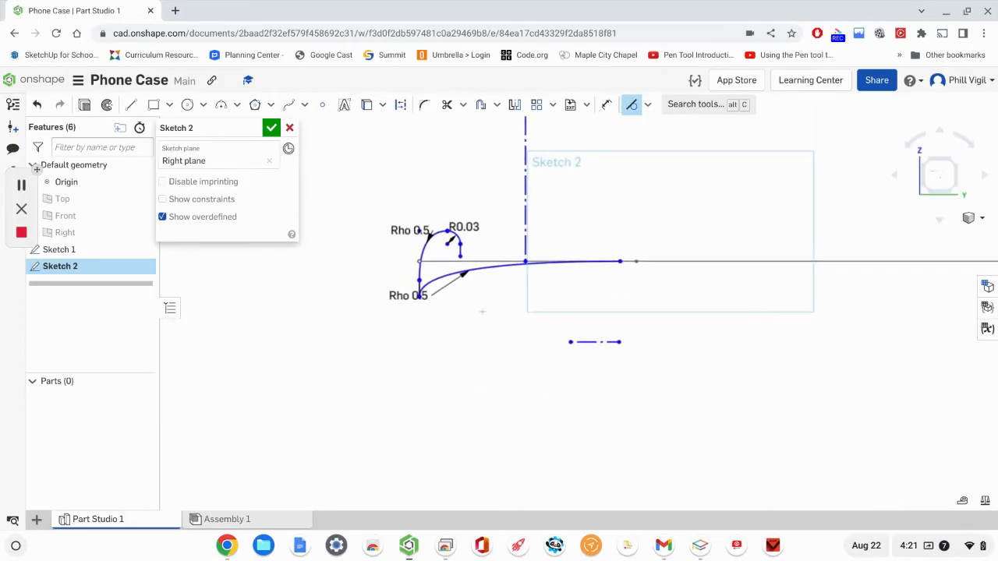
pyautogui.hotkey('ctrl', 'z')
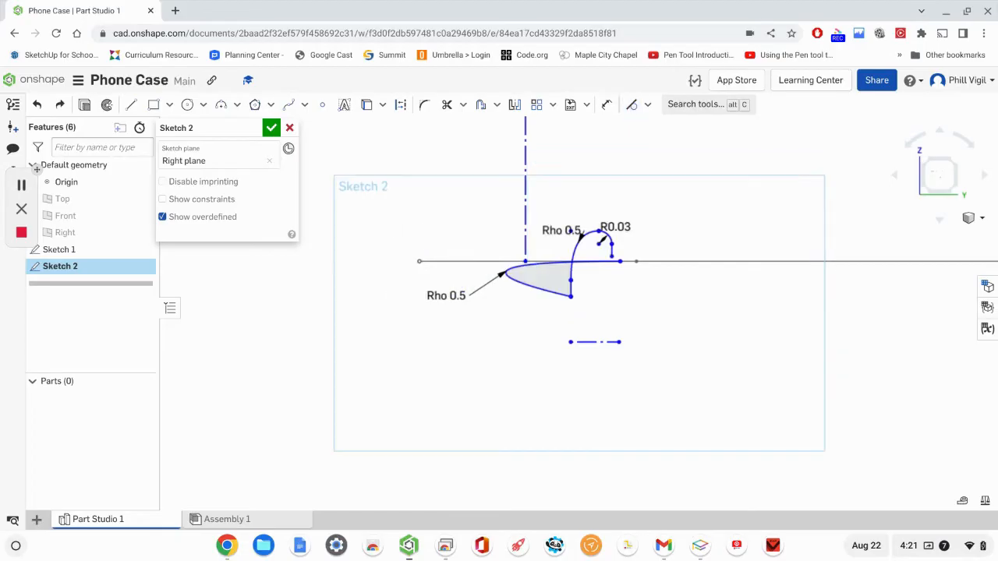
pyautogui.hotkey('ctrl', 'z')
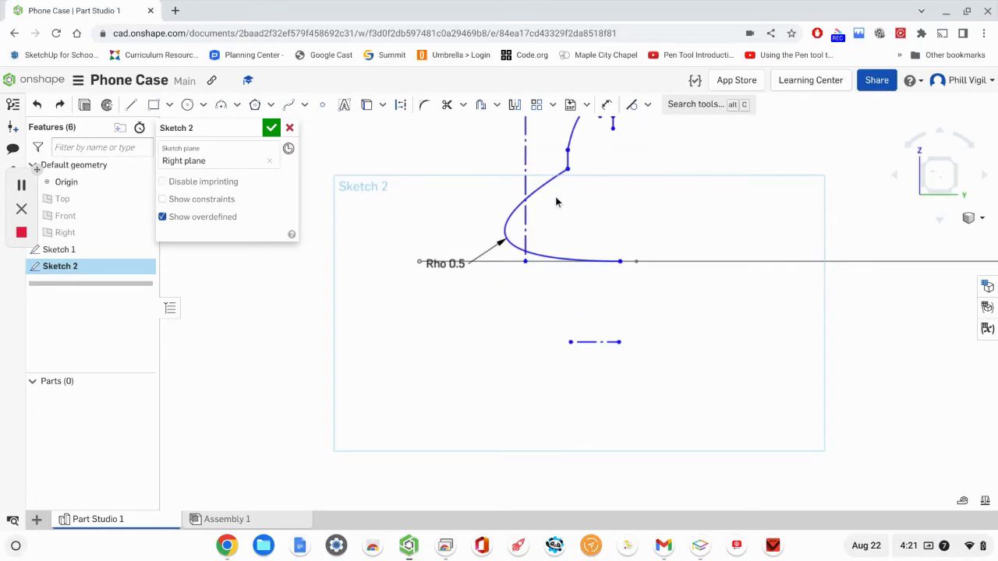
# Add a tangent constraint between the lower conic and the outer vertical line.
pyautogui.click(632, 103)
pyautogui.click(546, 192)
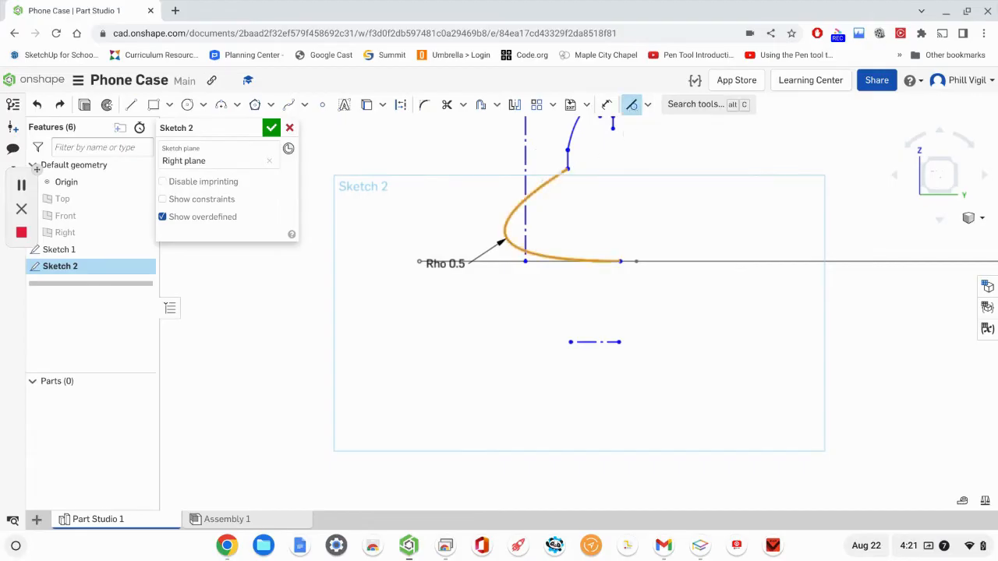
pyautogui.click(567, 161)
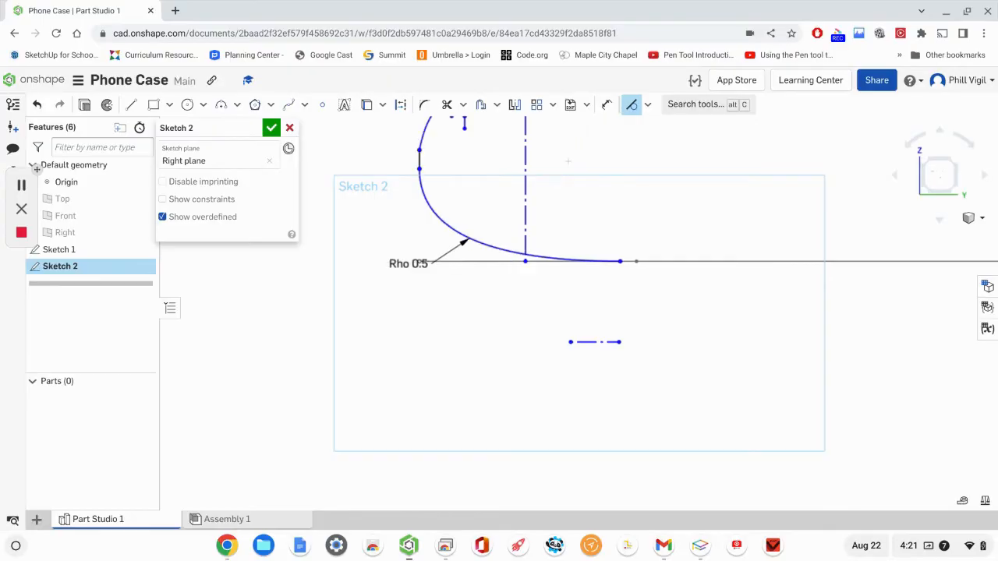
# Add a tangent constraint between the outer vertical line and the upper conic.
pyautogui.scroll(-4, 549, 184)
pyautogui.moveTo(613, 202); pyautogui.dragTo(570, 294, button='middle')
pyautogui.scroll(5, 535, 296)
pyautogui.moveTo(591, 248); pyautogui.dragTo(628, 333, button='middle')
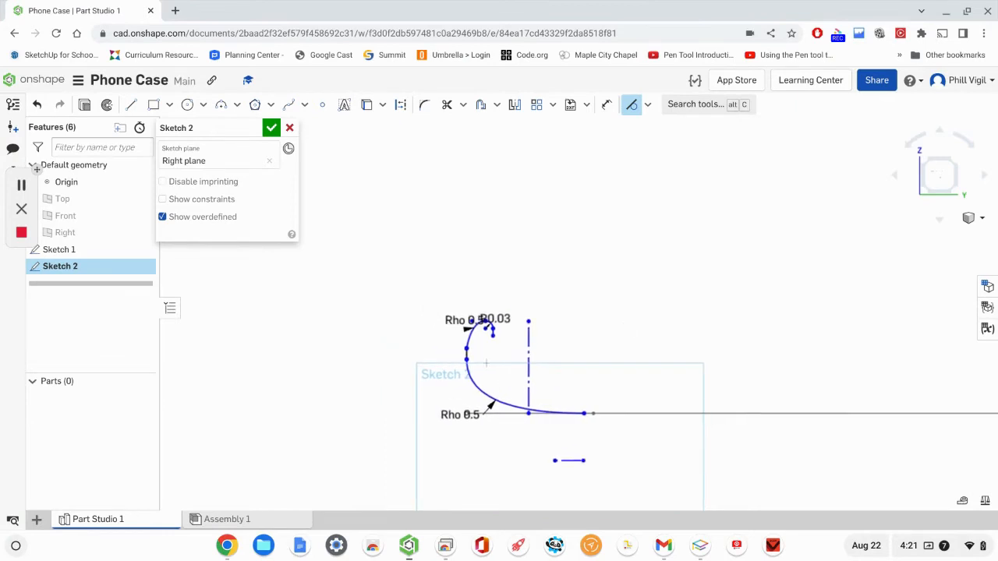
pyautogui.scroll(4, 486, 362)
pyautogui.click(439, 337)
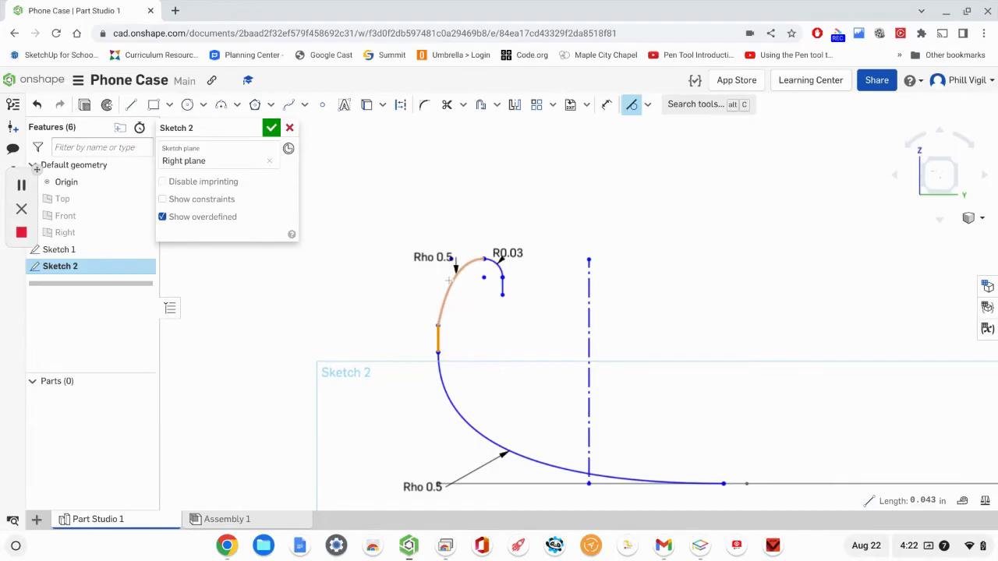
pyautogui.click(646, 266)
# Dimension the horizontal distance between the lower conic's two endpoints as 0.125 in.
pyautogui.scroll(-2, 646, 267)
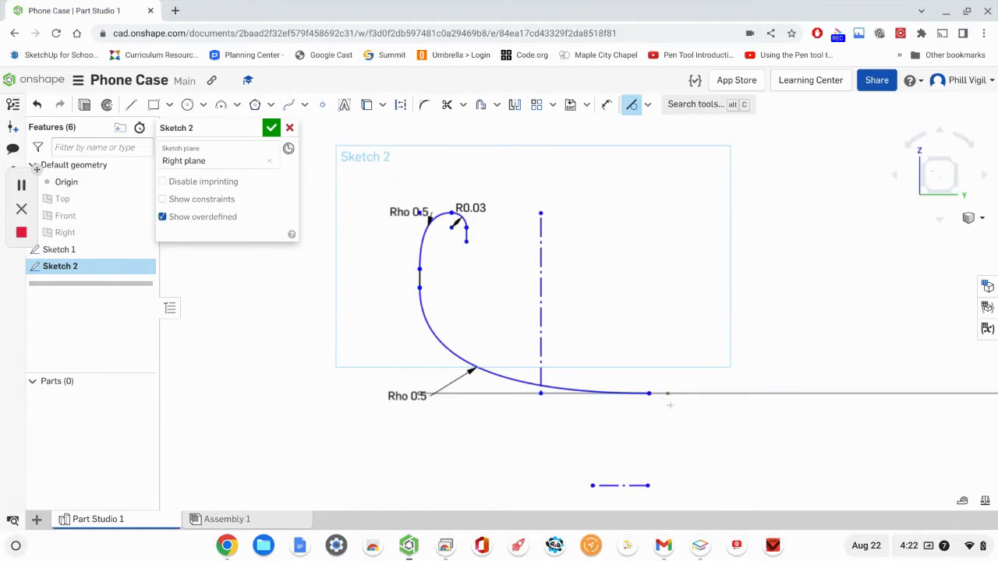
pyautogui.click(605, 103)
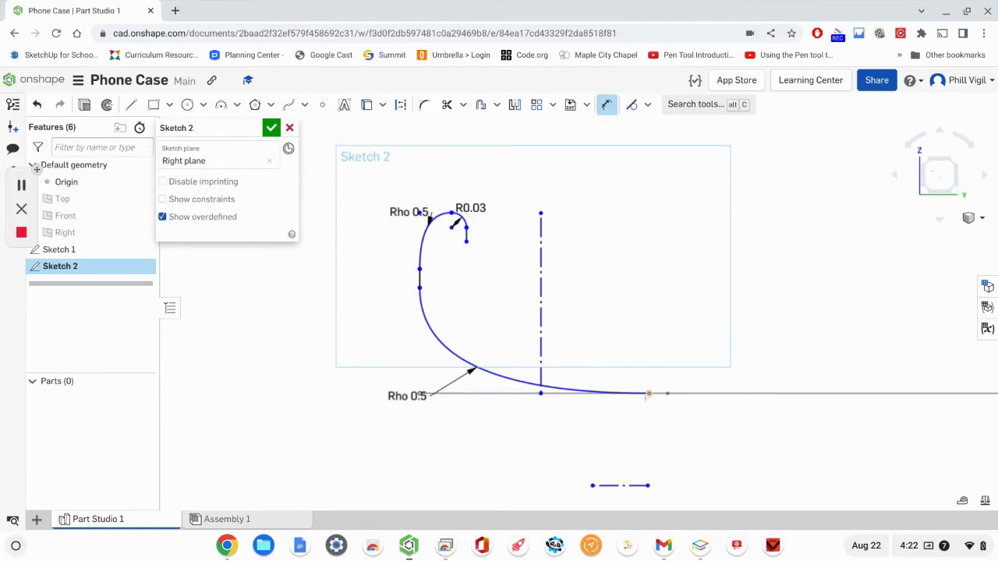
pyautogui.click(420, 287)
pyautogui.click(649, 393)
pyautogui.click(552, 458)
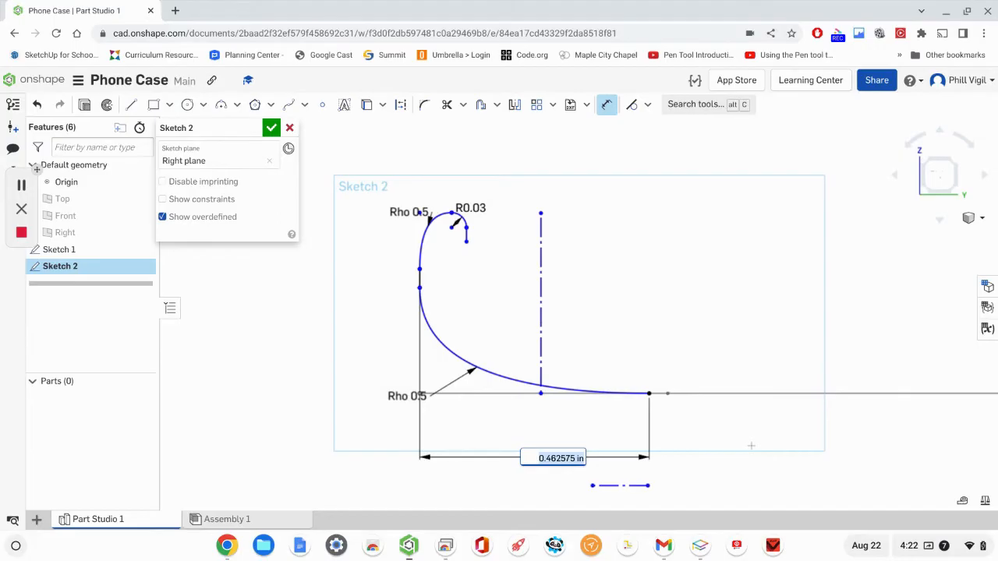
pyautogui.write('.125')
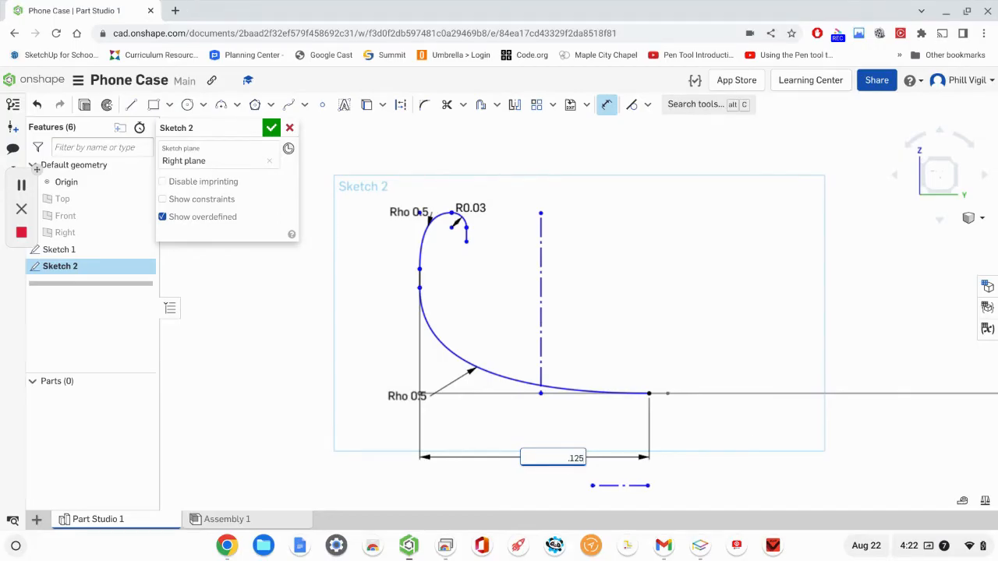
pyautogui.press('Return')
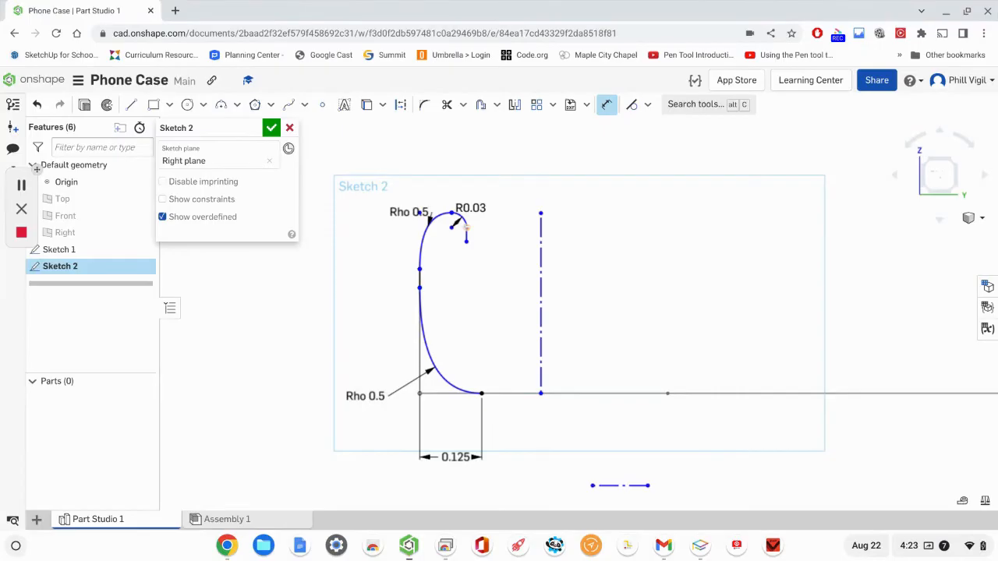
# Dimension the horizontal distance from the outer side of the profile to the arc's inner end as 0.1 in.
pyautogui.click(423, 247)
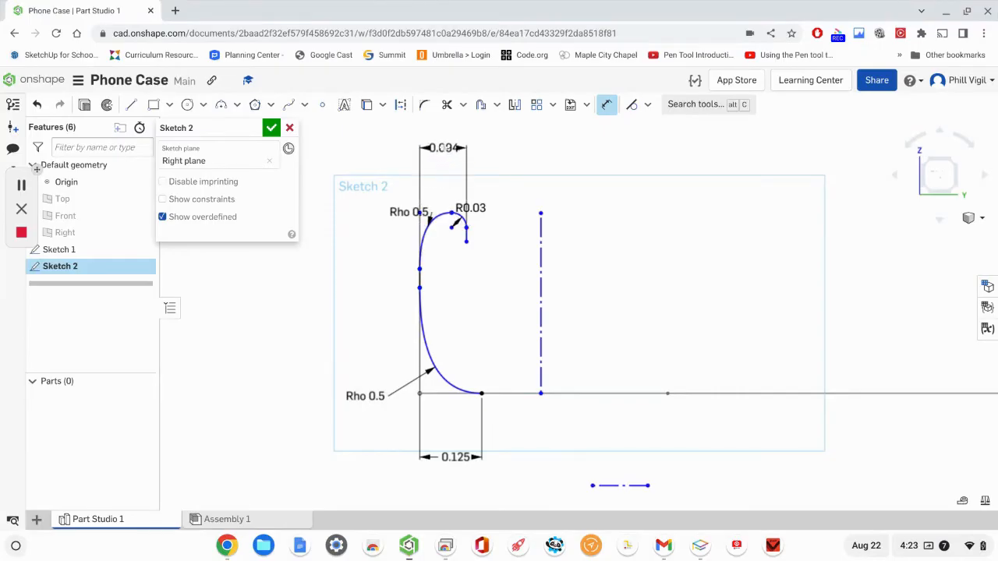
pyautogui.click(515, 140)
pyautogui.press('BackSpace')
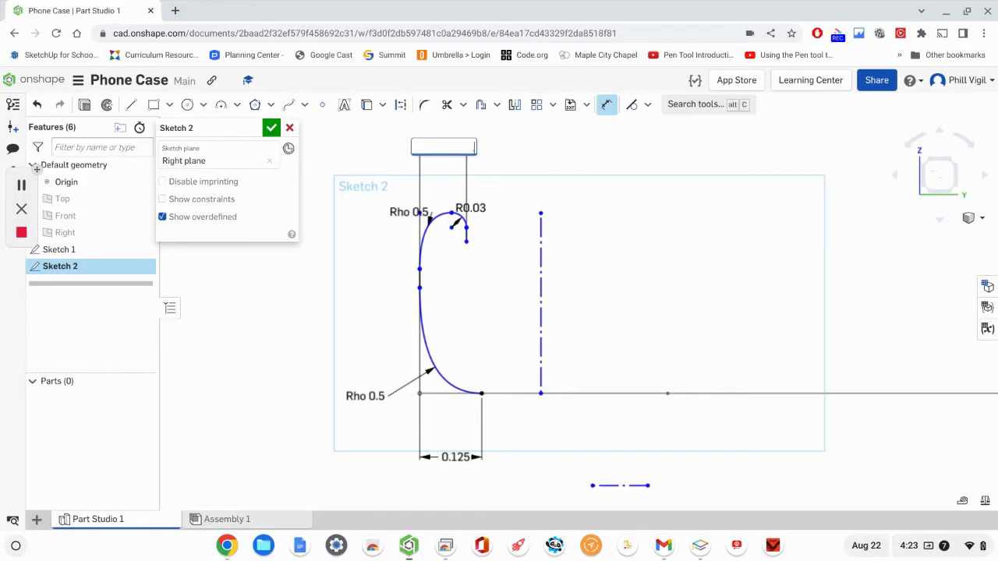
pyautogui.write('.1')
pyautogui.press('Return')
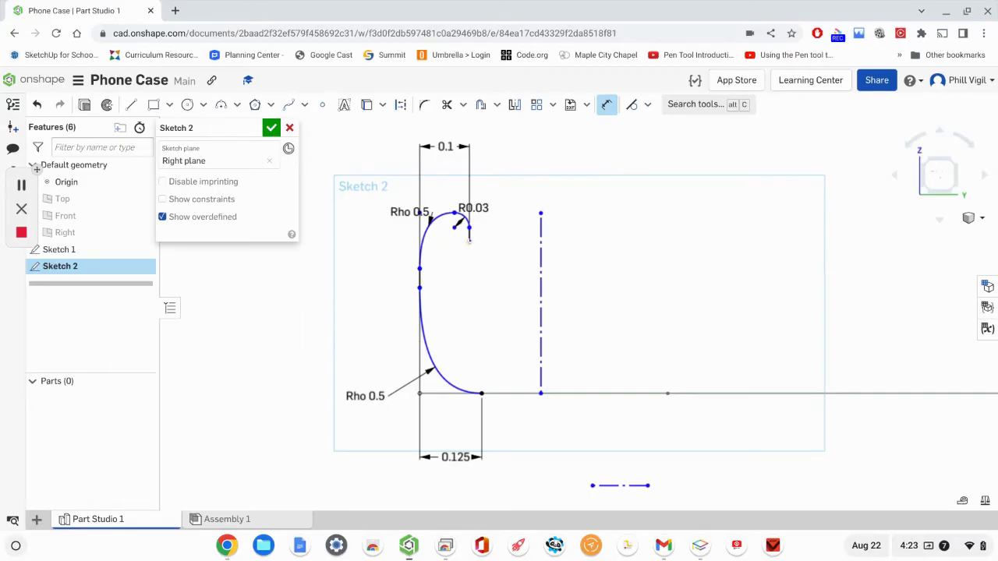
# Dimension the vertical distance from the short inner line's lower end to the lower conic's bottom endpoint as 0.325 in.
pyautogui.click(481, 393)
pyautogui.click(500, 308)
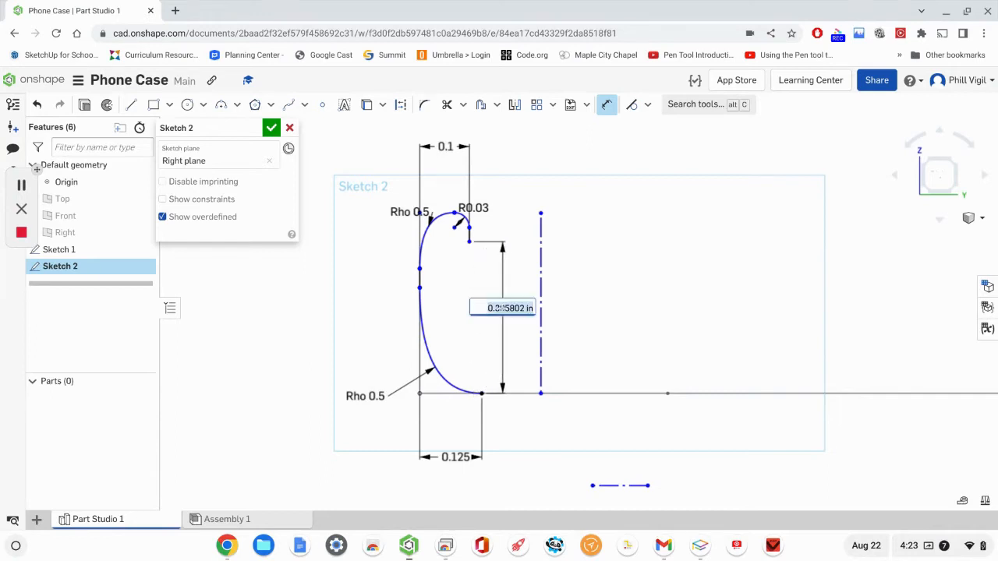
pyautogui.press('BackSpace')
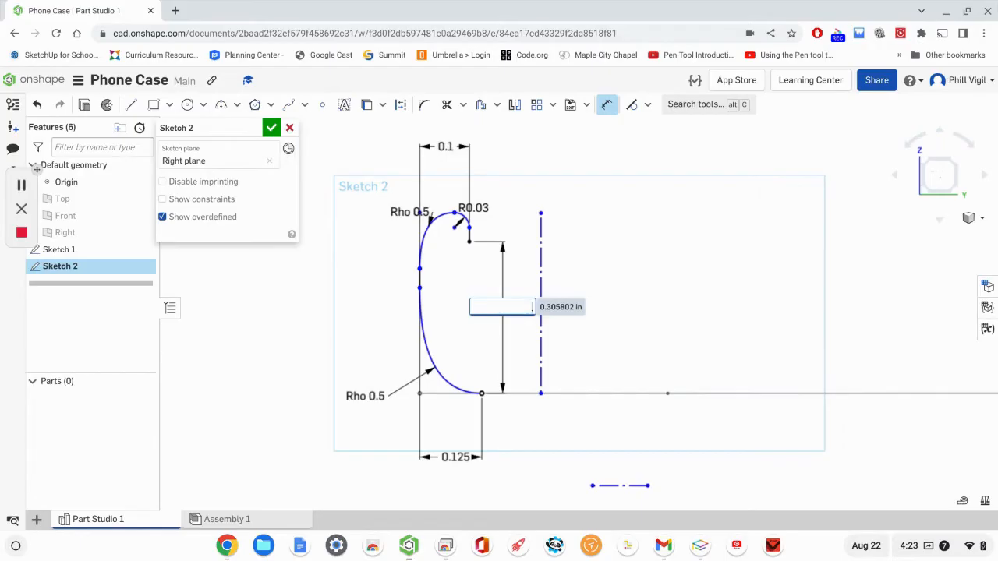
pyautogui.write('.325')
pyautogui.press('Return')
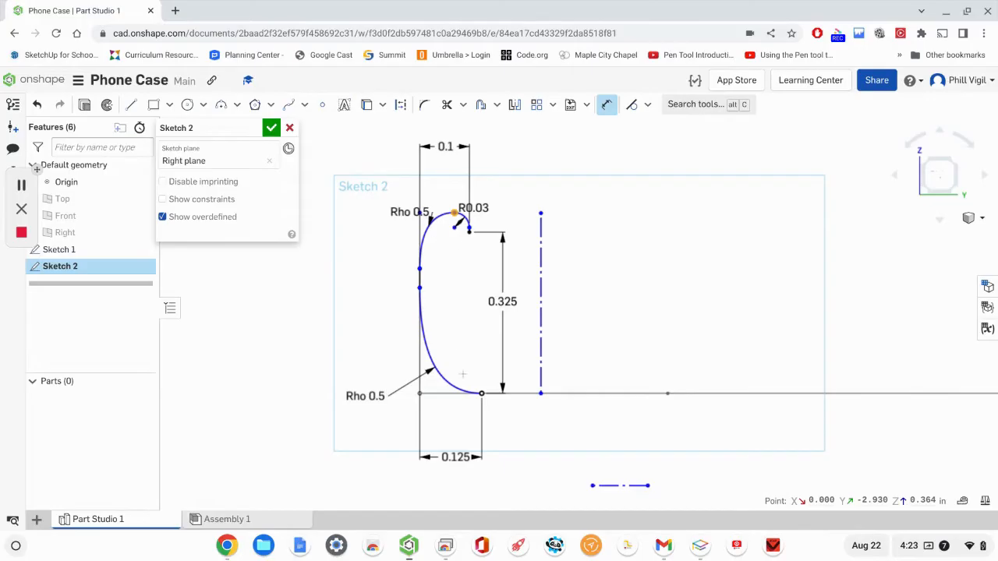
# Dimension the overall height from the point joining the upper conic and arc to the lower conic's bottom endpoint as 0.4 in.
pyautogui.click(481, 394)
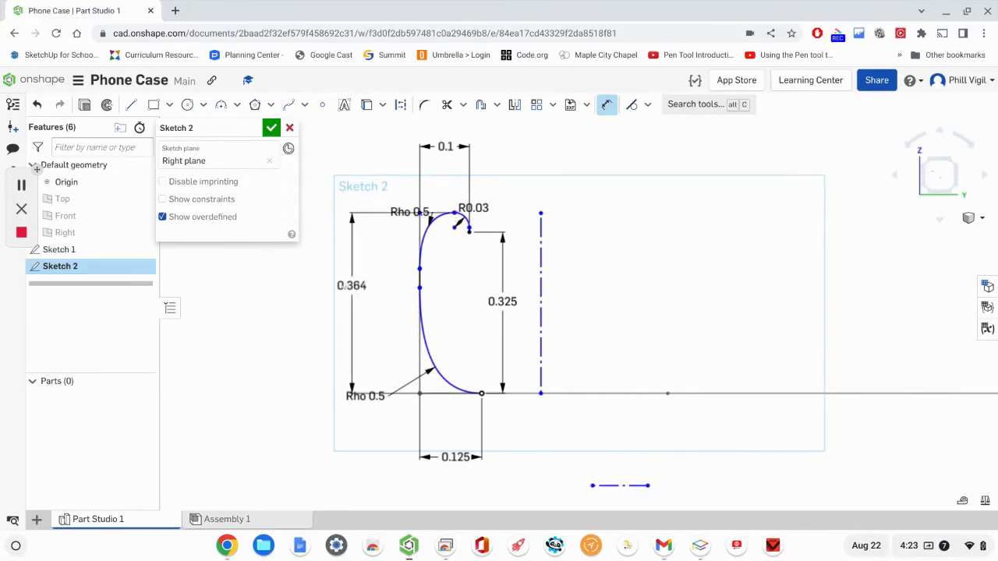
pyautogui.click(333, 288)
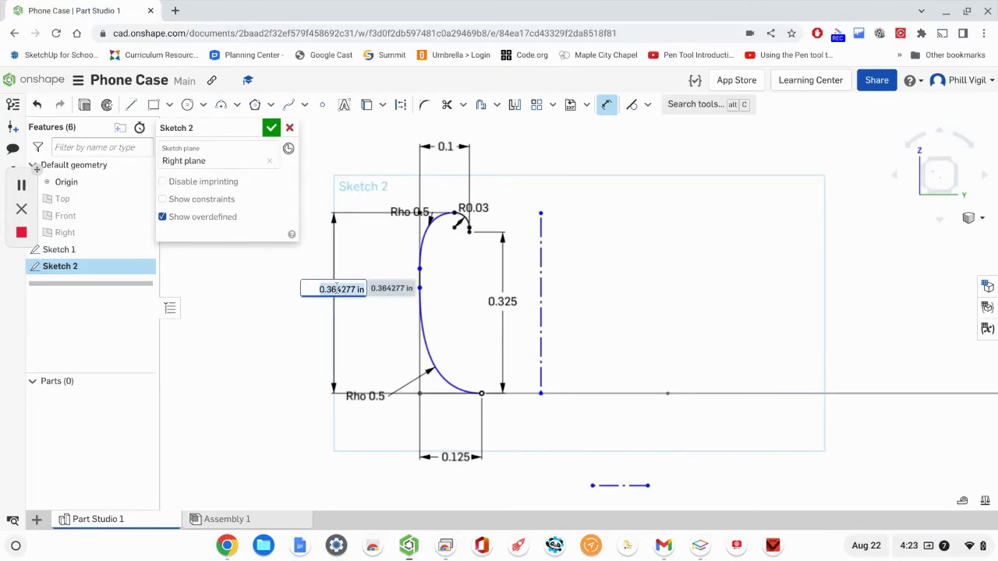
pyautogui.press('BackSpace')
pyautogui.write('.4')
pyautogui.press('Return')
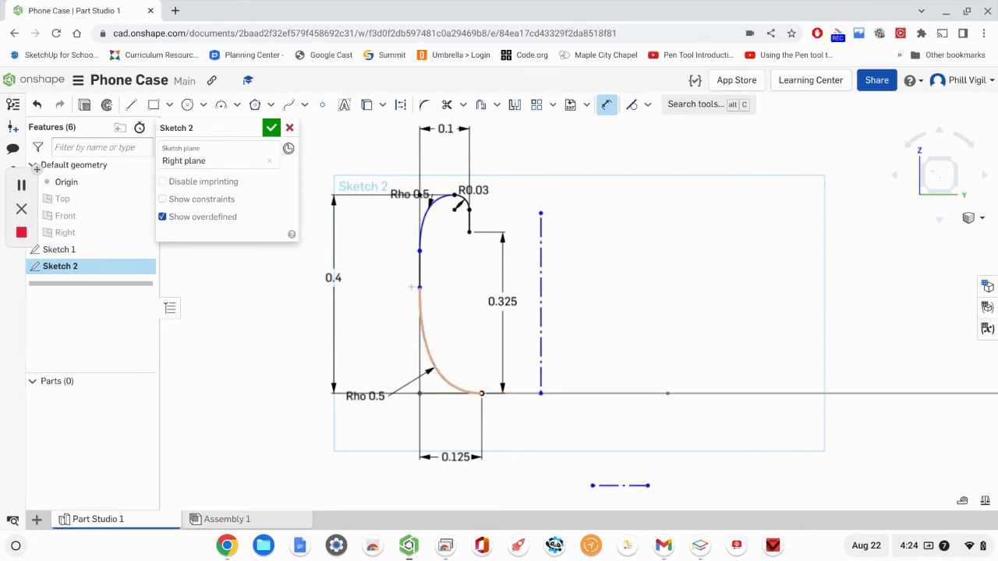
# Dimension the vertical distance from the lower conic's upper endpoint to its bottom endpoint as 0.25 in.
pyautogui.click(421, 288)
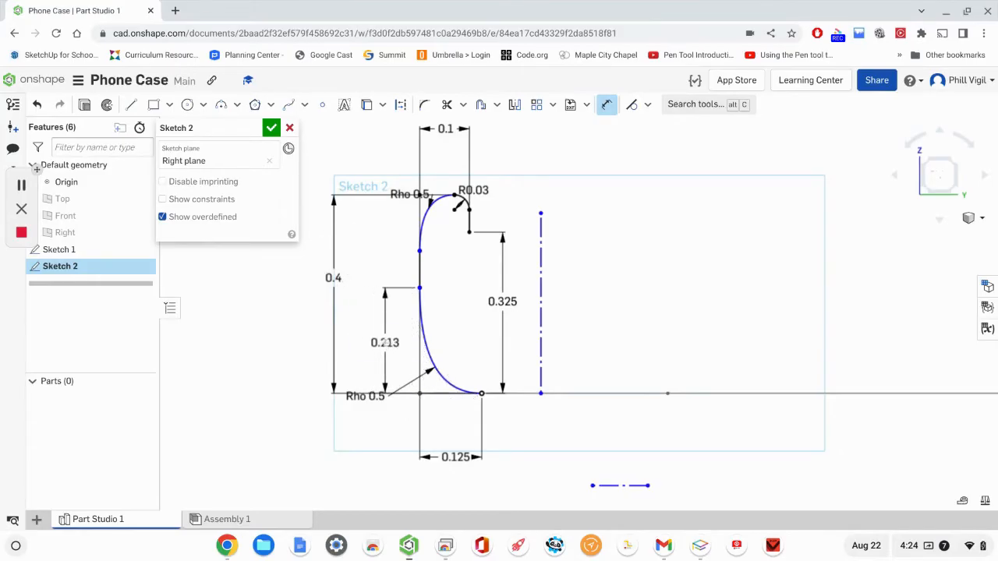
pyautogui.click(385, 343)
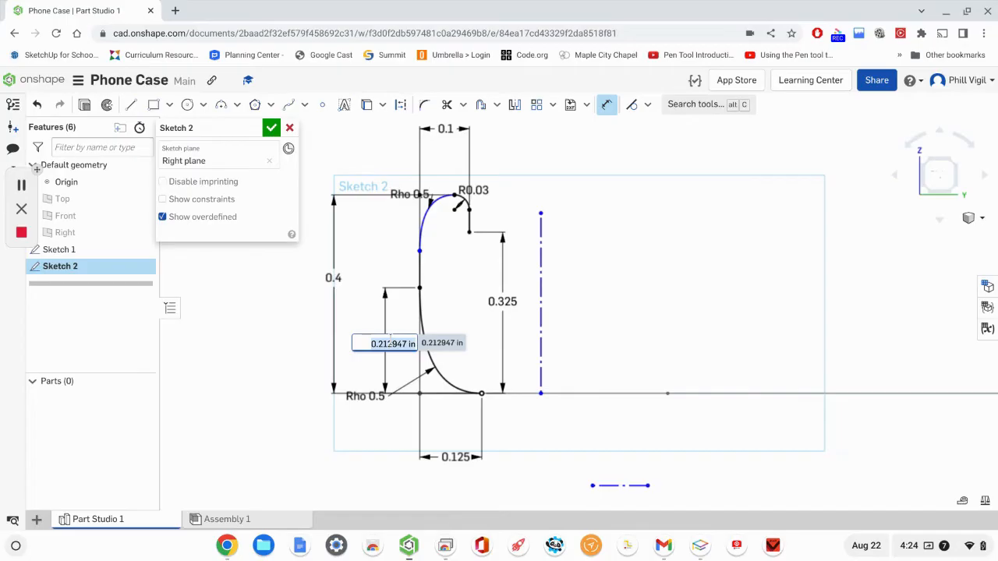
pyautogui.write('.25')
pyautogui.press('Return')
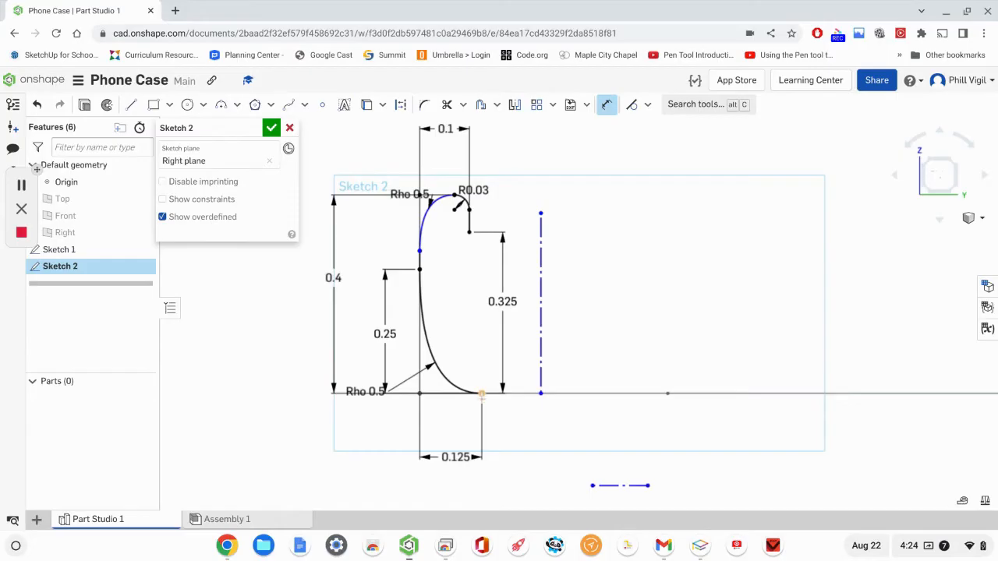
# Dimension the vertical distance from the upper conic's lower endpoint to the lower conic's bottom endpoint as 0.3 in.
pyautogui.click(419, 251)
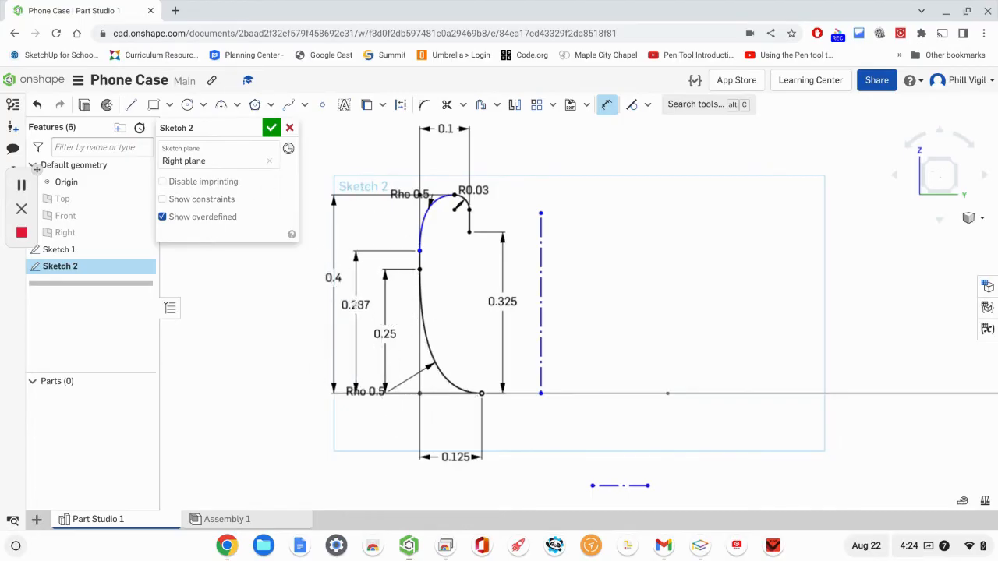
pyautogui.click(356, 304)
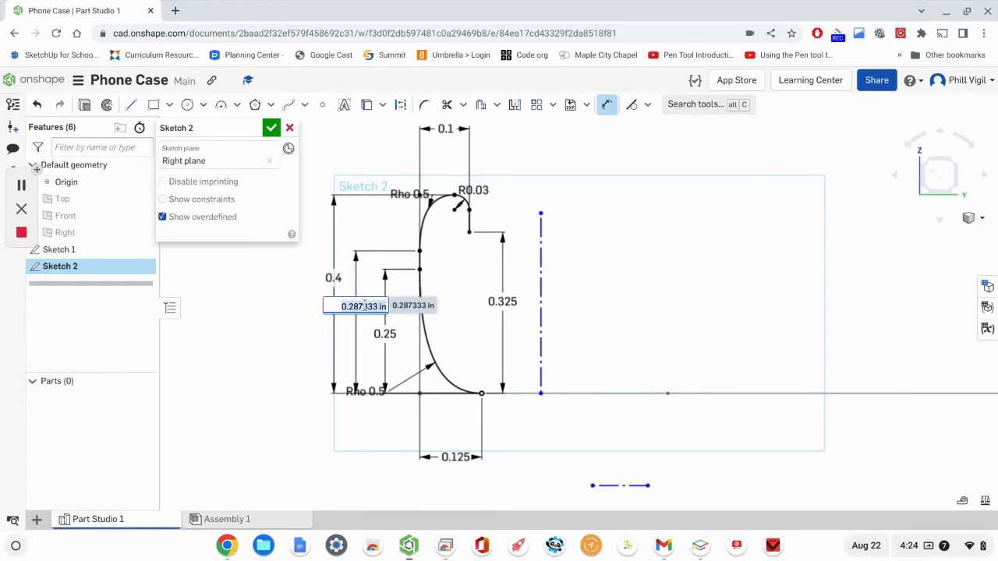
pyautogui.press('BackSpace')
pyautogui.write('.3')
pyautogui.press('Return')
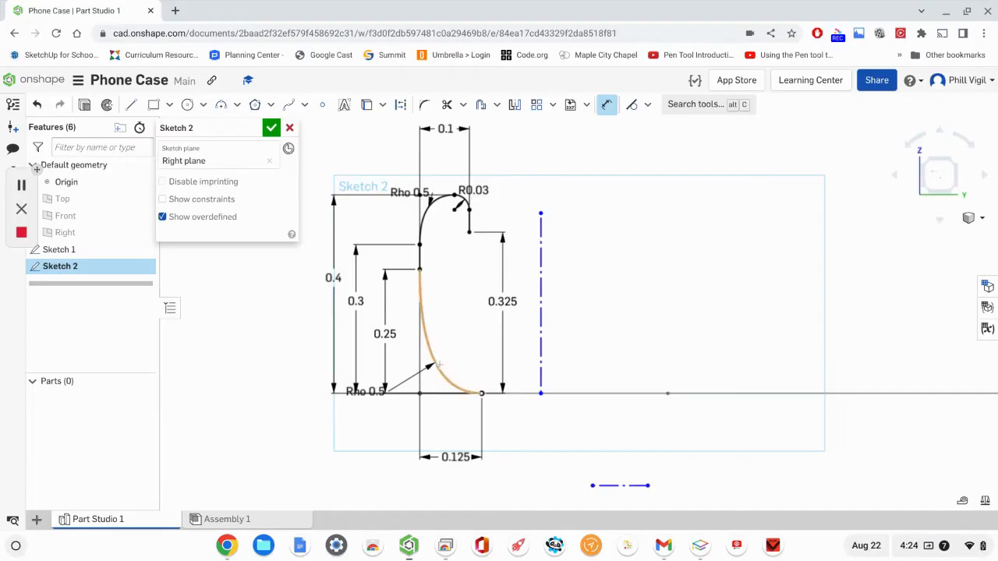
# Set the lower conic's rho value to 0.525.
pyautogui.doubleClick(375, 392)
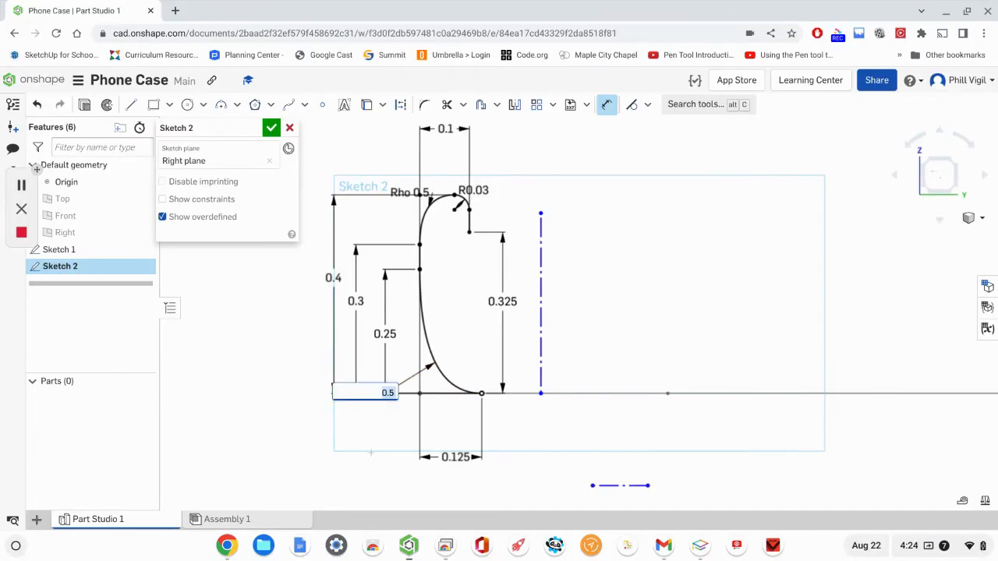
pyautogui.press('BackSpace')
pyautogui.write('.525')
pyautogui.press('Return')
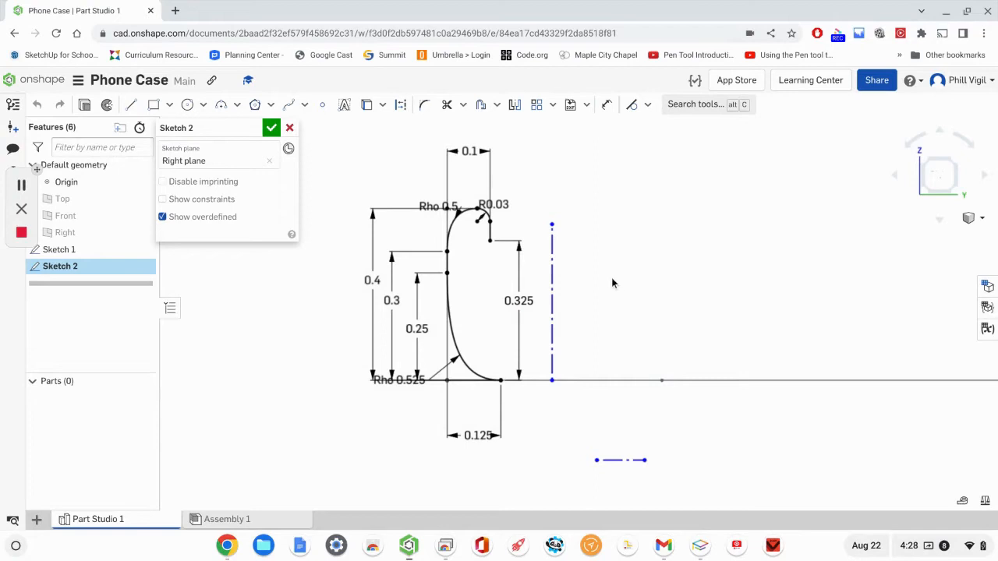
# Delete the leftover vertical and horizontal construction lines beside the side-wall profile and finish the sketch.
pyautogui.click(552, 289)
pyautogui.click(400, 103)
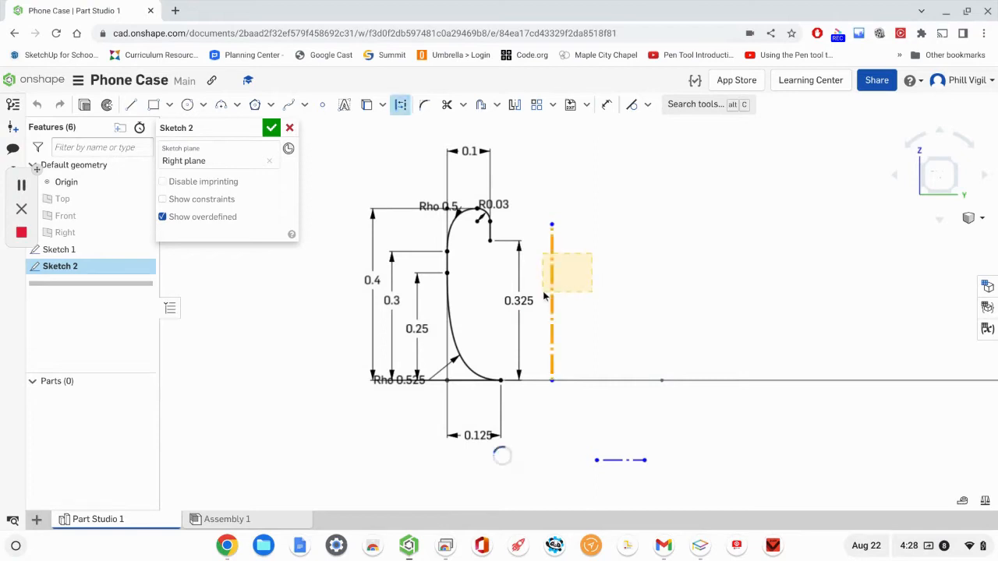
pyautogui.press('Delete')
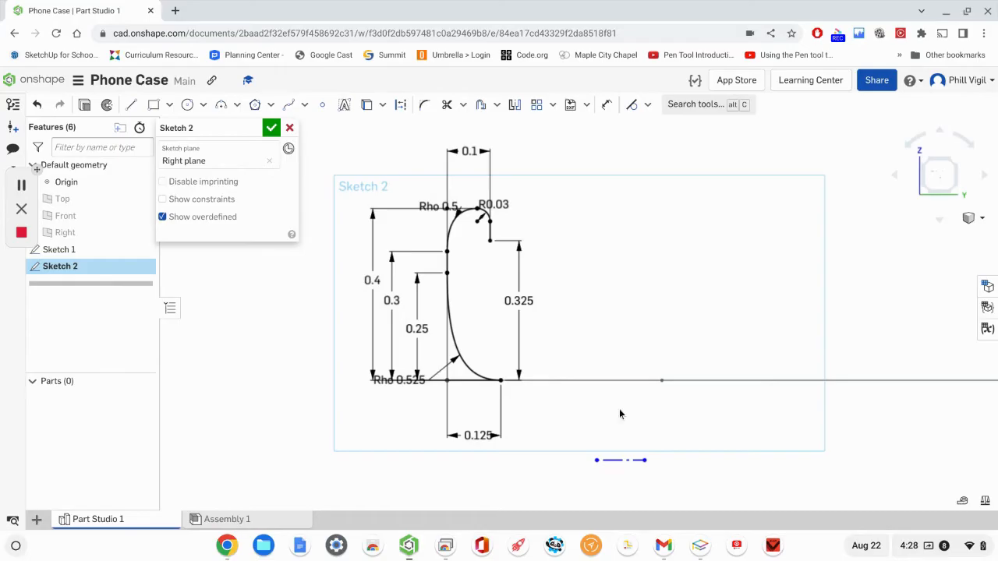
pyautogui.click(622, 461)
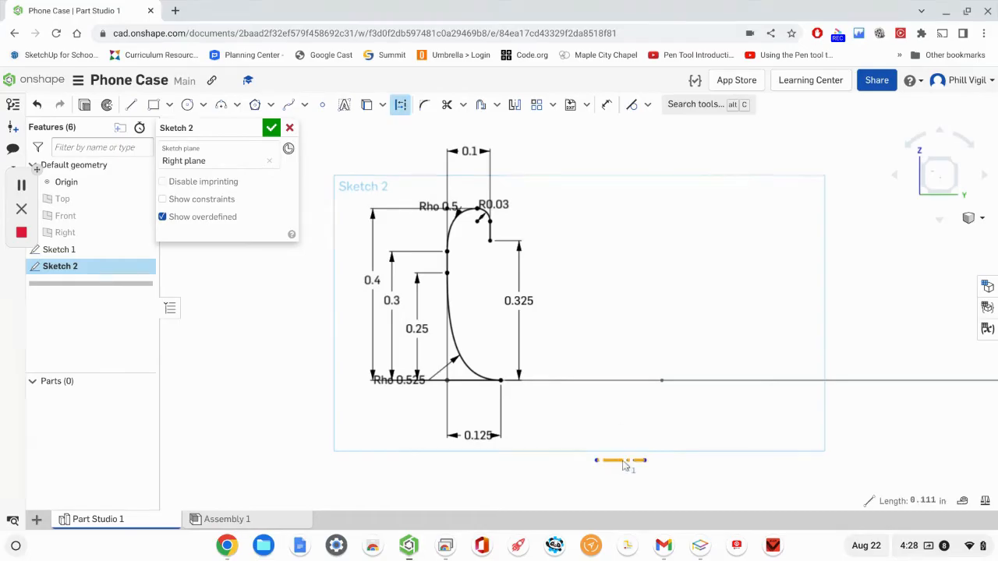
pyautogui.press('Delete')
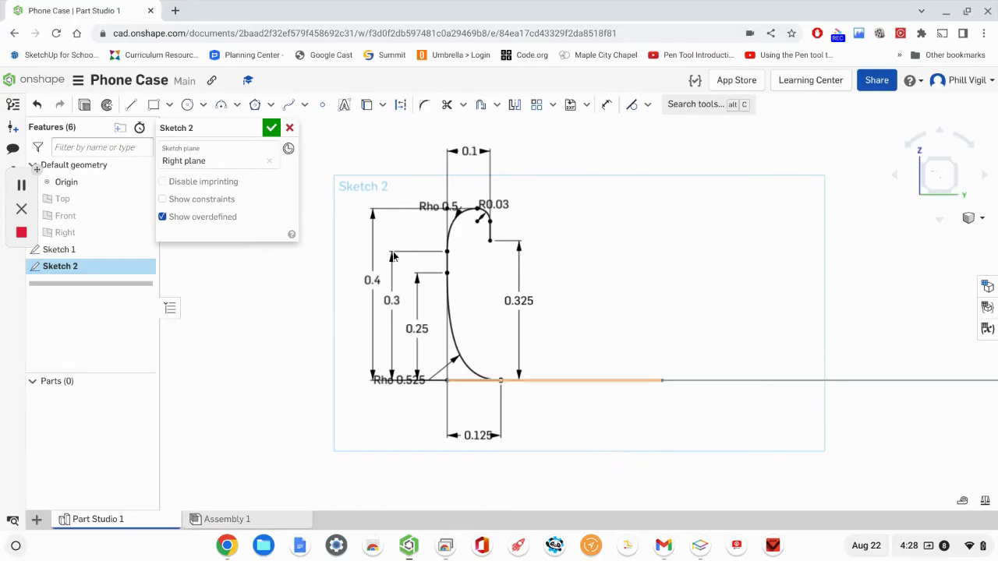
pyautogui.click(271, 127)
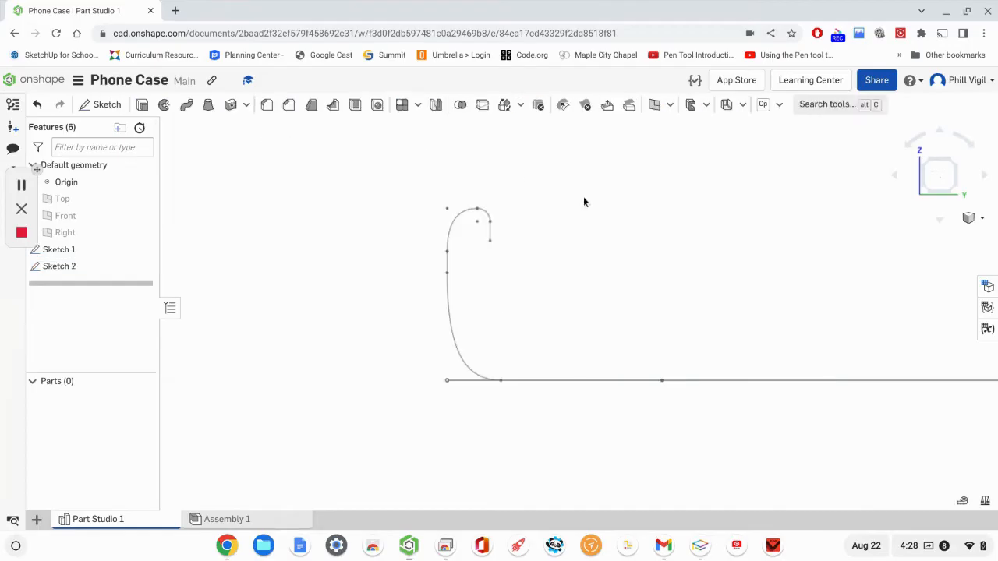
# Create a new surface sweep of the Sketch 2 side-wall curves along the edges of Sketch 1.
pyautogui.moveTo(541, 237)
pyautogui.mouseDown(button='right')
pyautogui.moveTo(545, 250)
pyautogui.moveTo(555, 242)
pyautogui.moveTo(545, 246)
pyautogui.mouseUp(button='right')
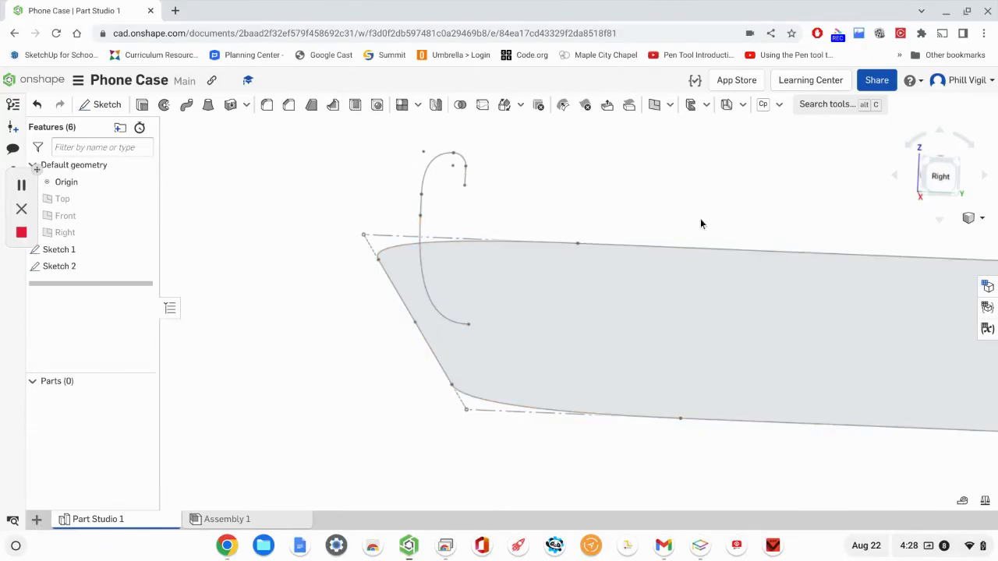
pyautogui.scroll(-2, 739, 302)
pyautogui.moveTo(705, 309); pyautogui.dragTo(607, 357, button='middle')
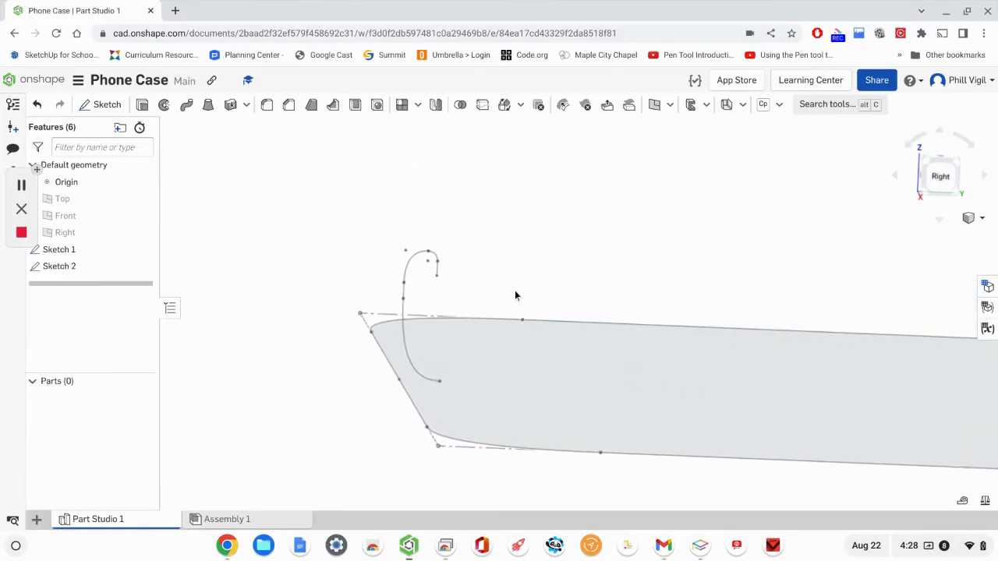
pyautogui.click(193, 112)
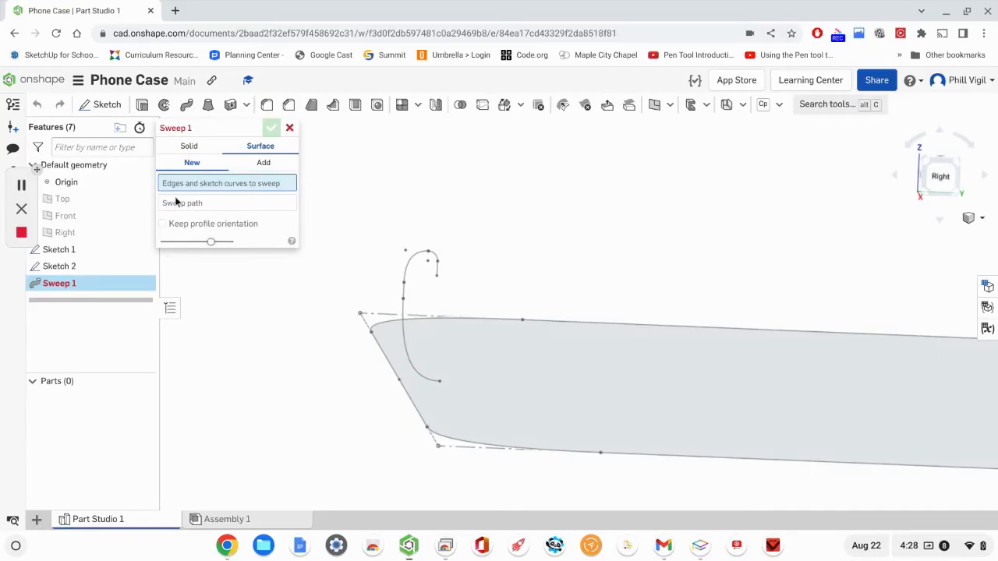
pyautogui.click(51, 268)
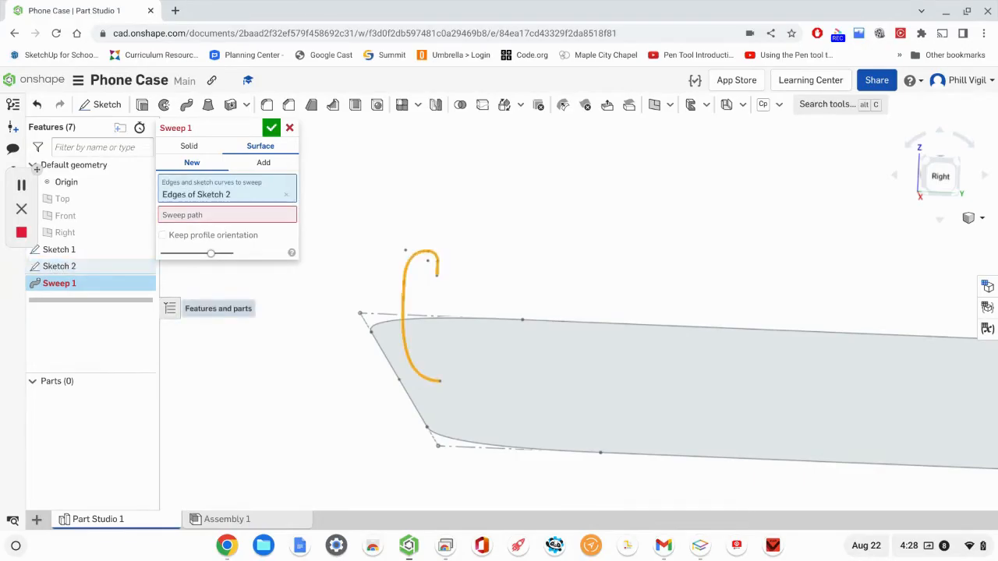
pyautogui.click(199, 218)
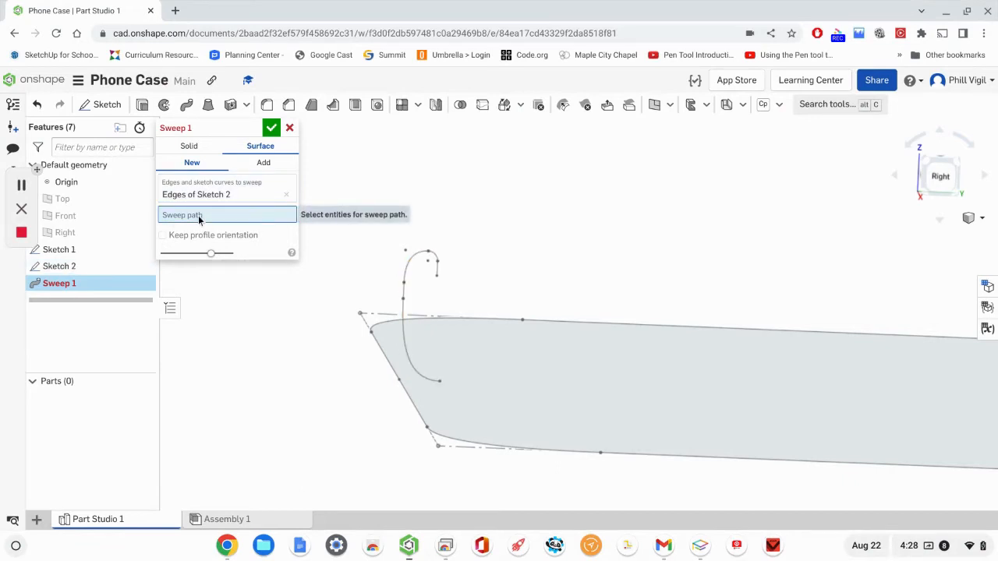
pyautogui.click(64, 255)
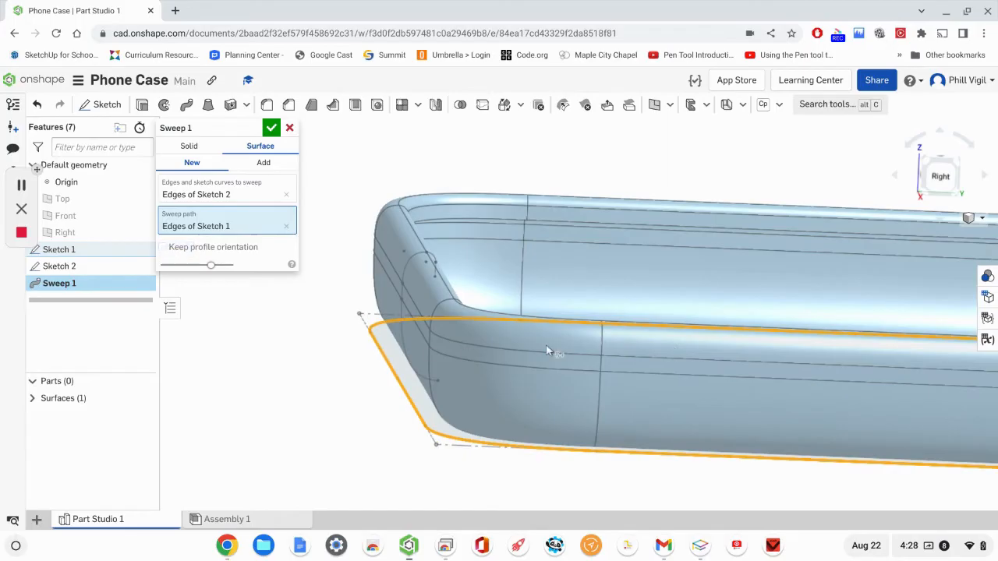
pyautogui.scroll(-1, 546, 351)
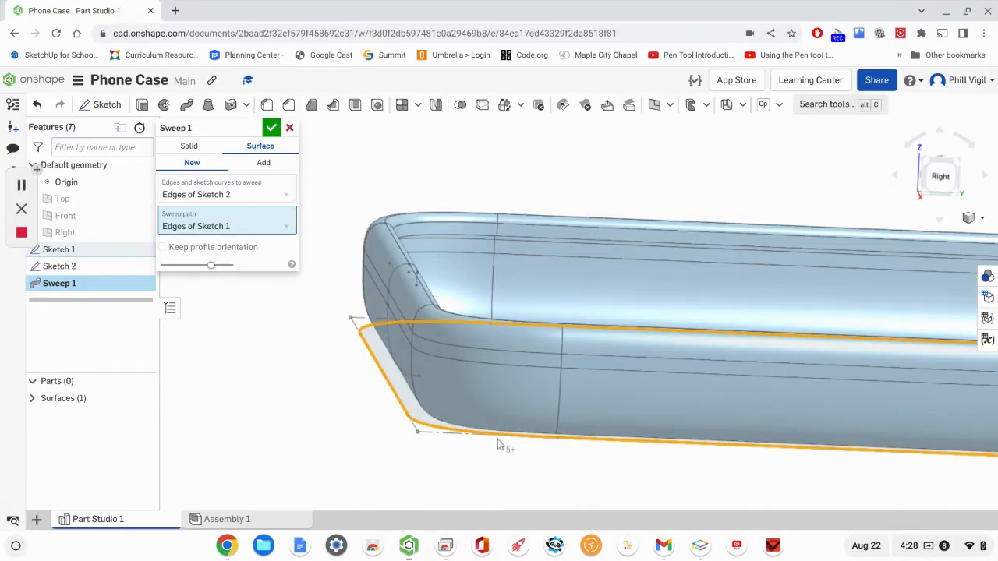
pyautogui.press('Return')
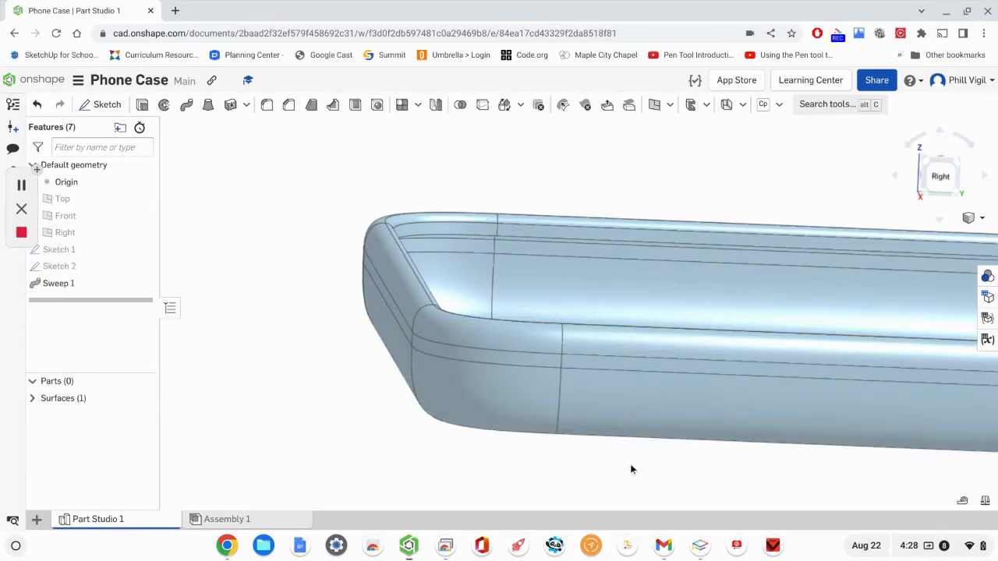
# Start a new sketch on the Top plane with the underside of the swept surface in view.
pyautogui.moveTo(653, 478); pyautogui.dragTo(639, 505, button='right')
pyautogui.click(102, 103)
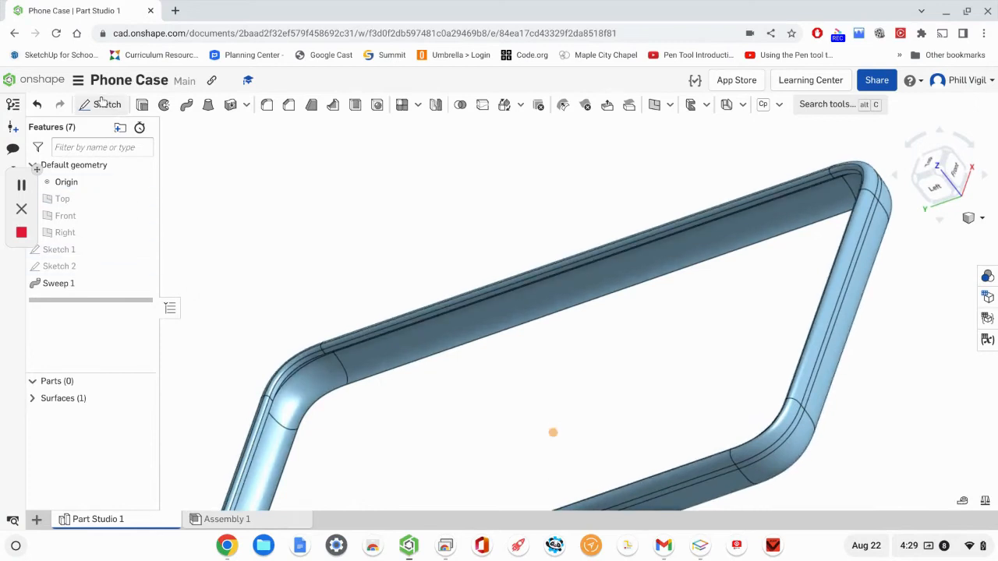
pyautogui.click(64, 200)
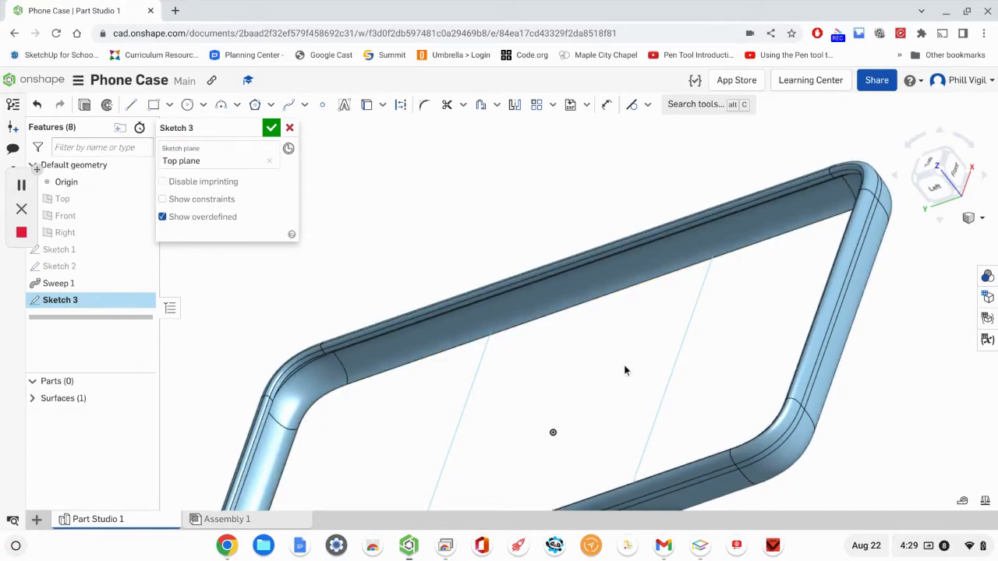
pyautogui.moveTo(699, 349); pyautogui.dragTo(726, 232, button='middle')
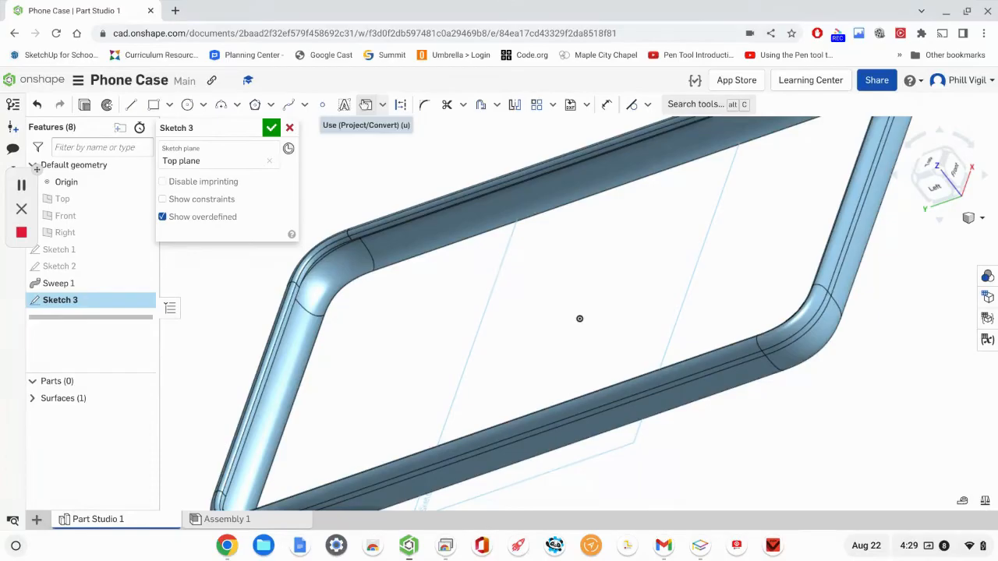
# Project the swept surface's complete bottom edge loop into the sketch with Use, selecting it as tangent connected edges.
pyautogui.click(365, 105)
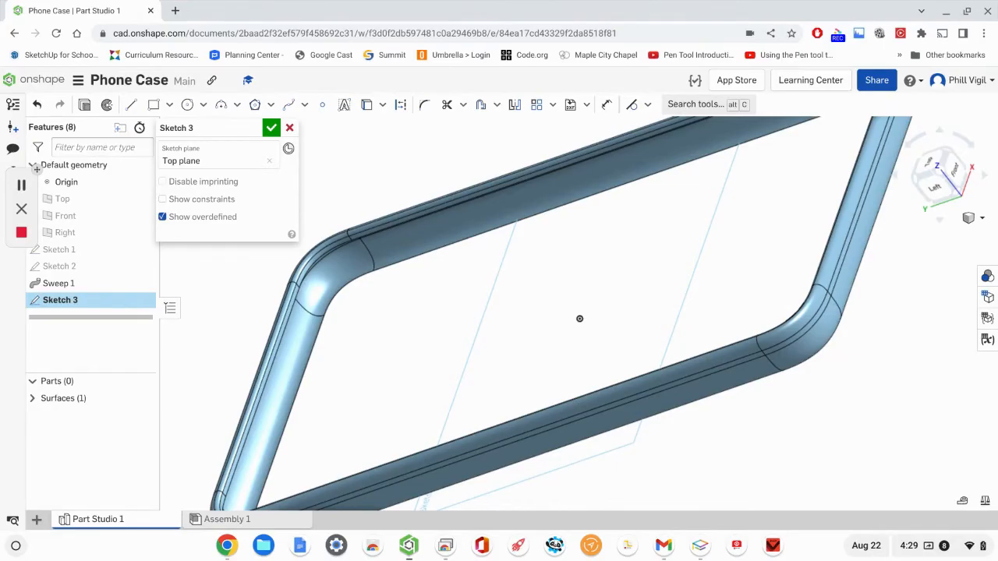
pyautogui.click(456, 244)
pyautogui.click(361, 285)
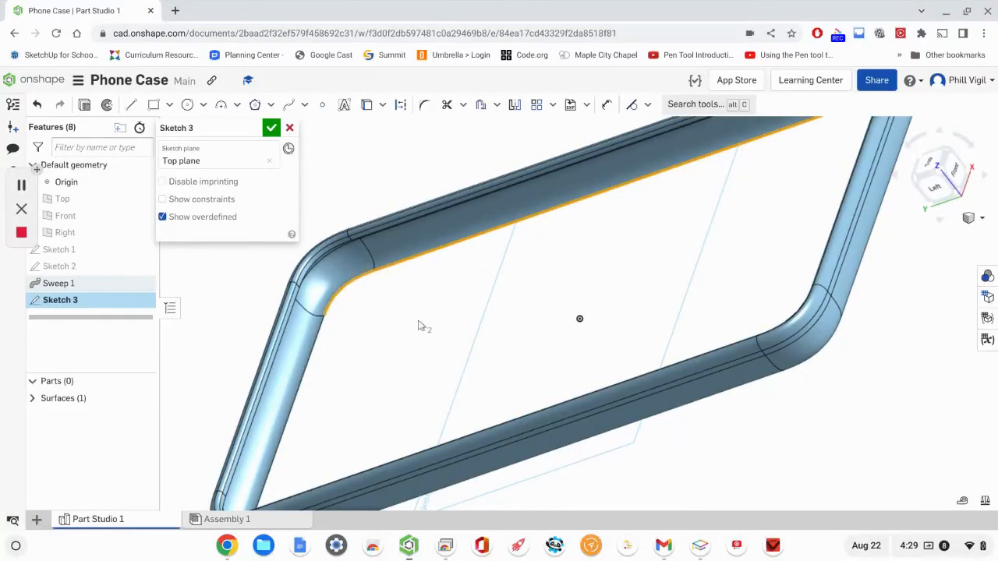
pyautogui.rightClick(477, 295)
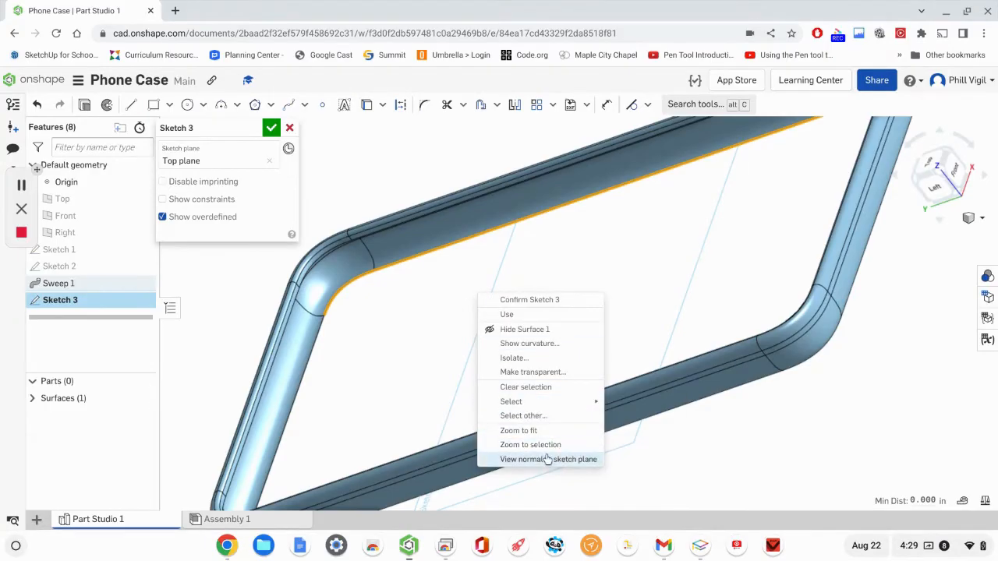
pyautogui.moveTo(520, 407)
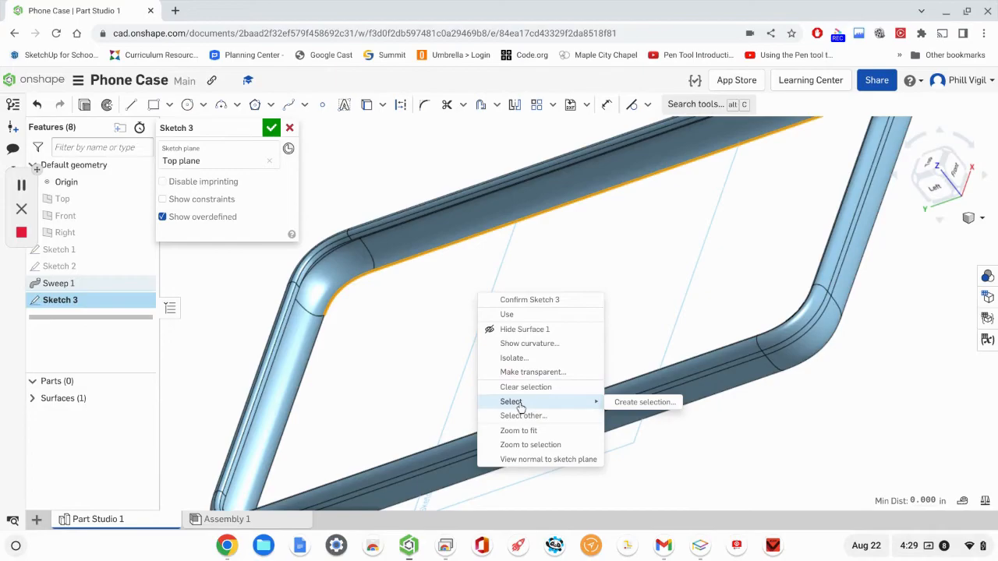
pyautogui.click(633, 406)
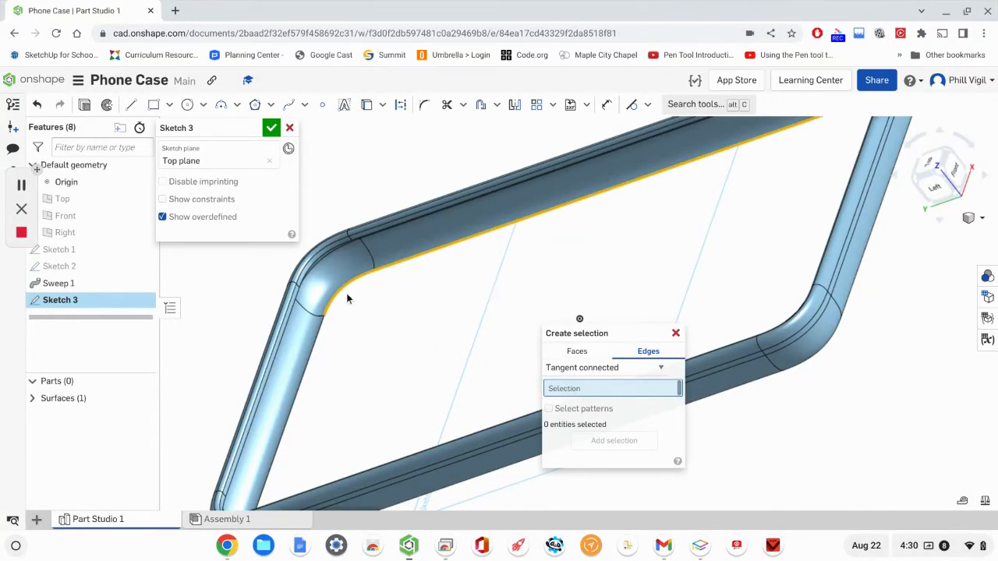
pyautogui.click(309, 353)
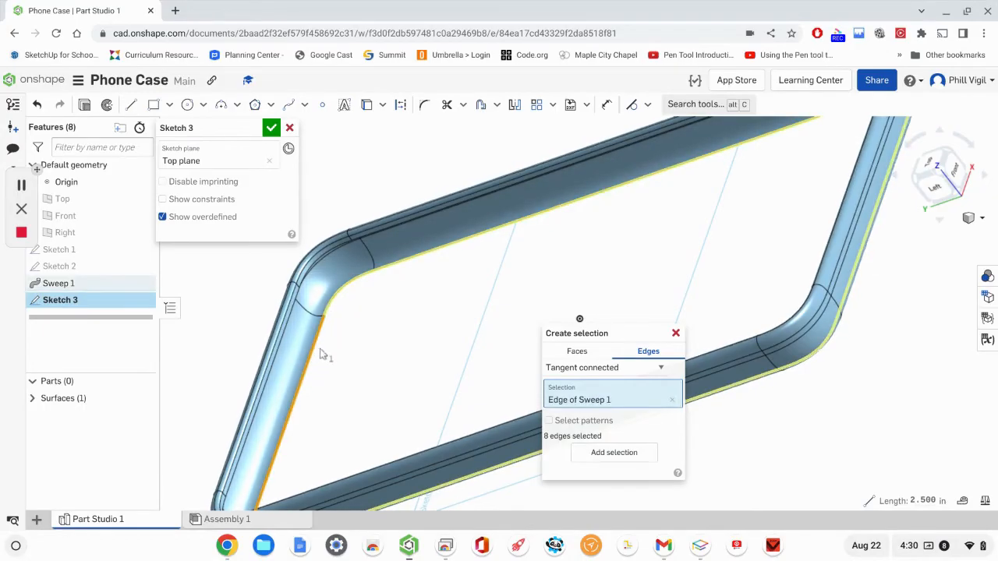
pyautogui.moveTo(383, 400); pyautogui.dragTo(460, 222, button='right')
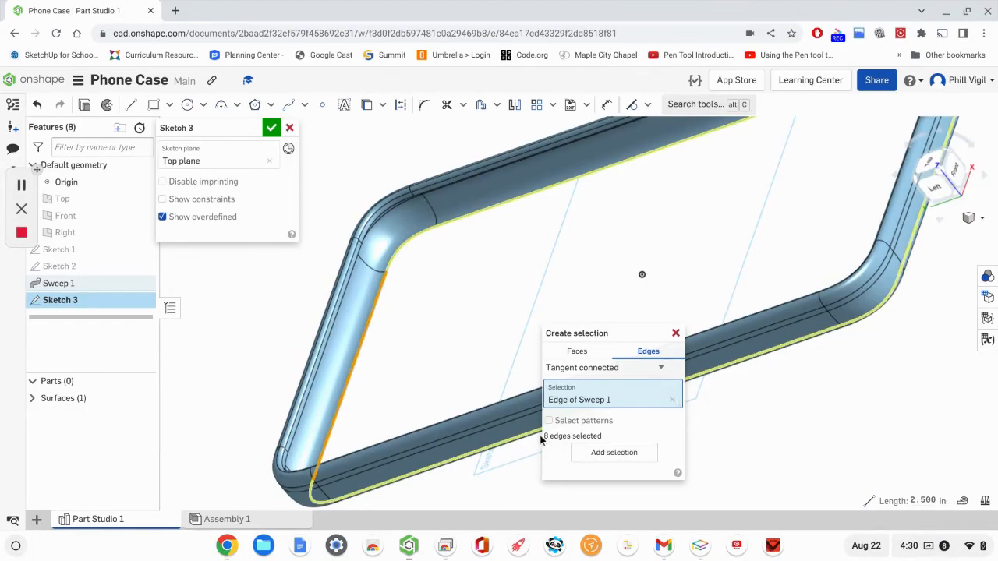
pyautogui.click(616, 453)
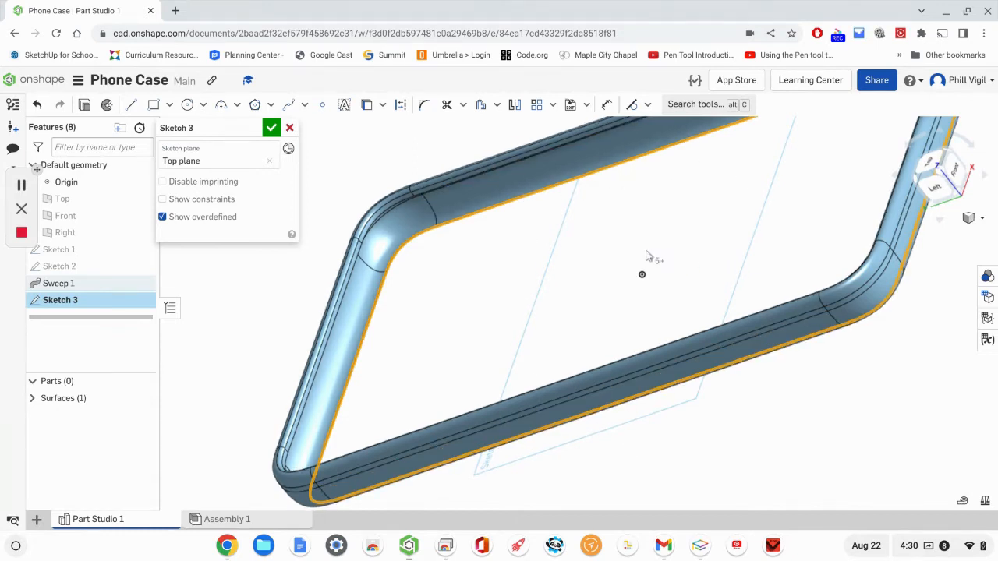
pyautogui.scroll(-1, 627, 256)
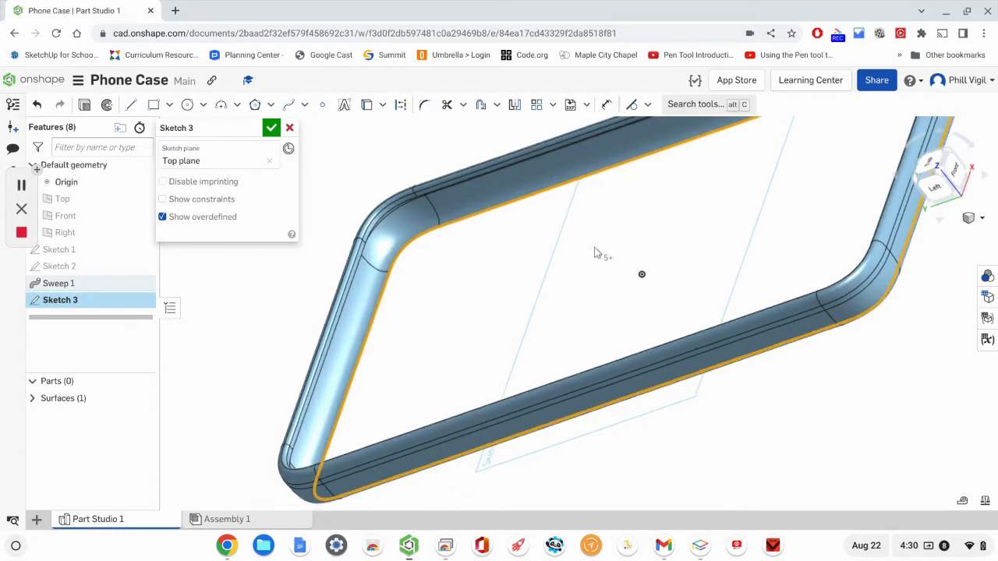
pyautogui.click(367, 107)
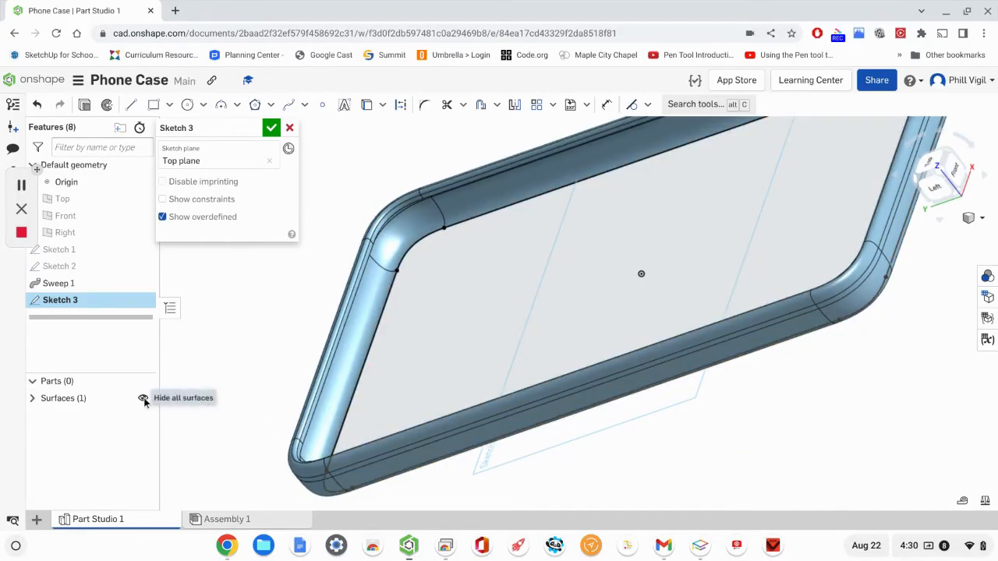
# Hide all surfaces so only the projected bottom outline is displayed.
pyautogui.click(144, 400)
pyautogui.moveTo(867, 383)
pyautogui.mouseDown(button='middle')
pyautogui.moveTo(773, 357)
pyautogui.moveTo(644, 346)
pyautogui.mouseUp(button='middle')
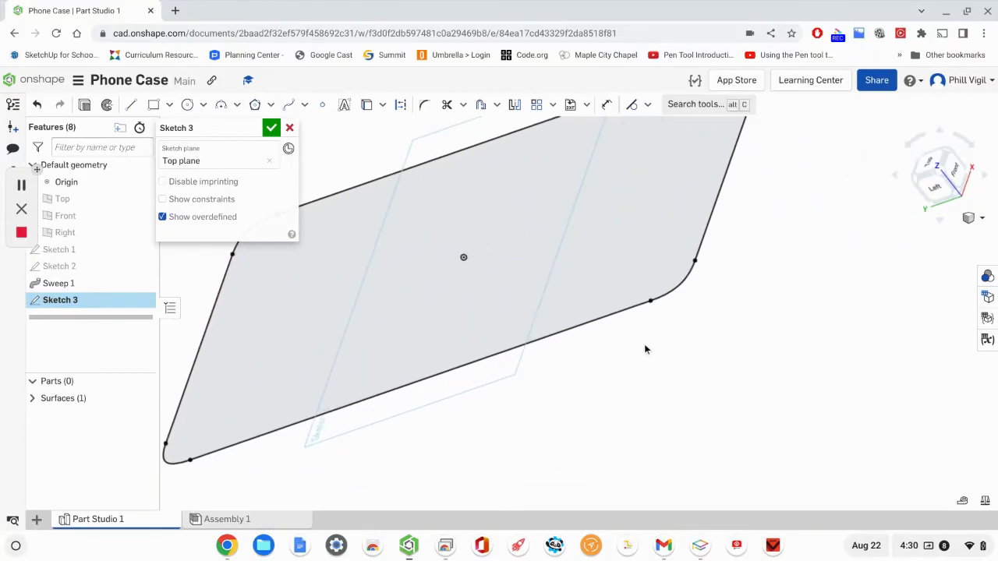
# Finish Sketch 3 with the projected bottom outline of the case.
pyautogui.moveTo(651, 351)
pyautogui.mouseDown(button='right')
pyautogui.moveTo(662, 363)
pyautogui.moveTo(677, 354)
pyautogui.moveTo(590, 394)
pyautogui.moveTo(608, 405)
pyautogui.moveTo(637, 397)
pyautogui.moveTo(641, 366)
pyautogui.moveTo(679, 354)
pyautogui.mouseUp(button='right')
pyautogui.scroll(-3, 679, 354)
pyautogui.moveTo(740, 396); pyautogui.dragTo(782, 417, button='middle')
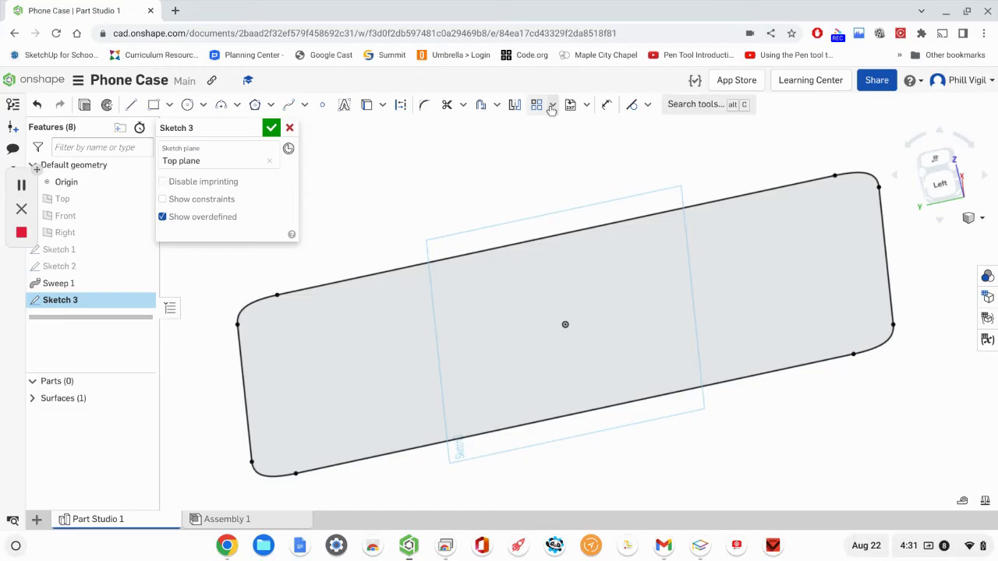
pyautogui.click(276, 128)
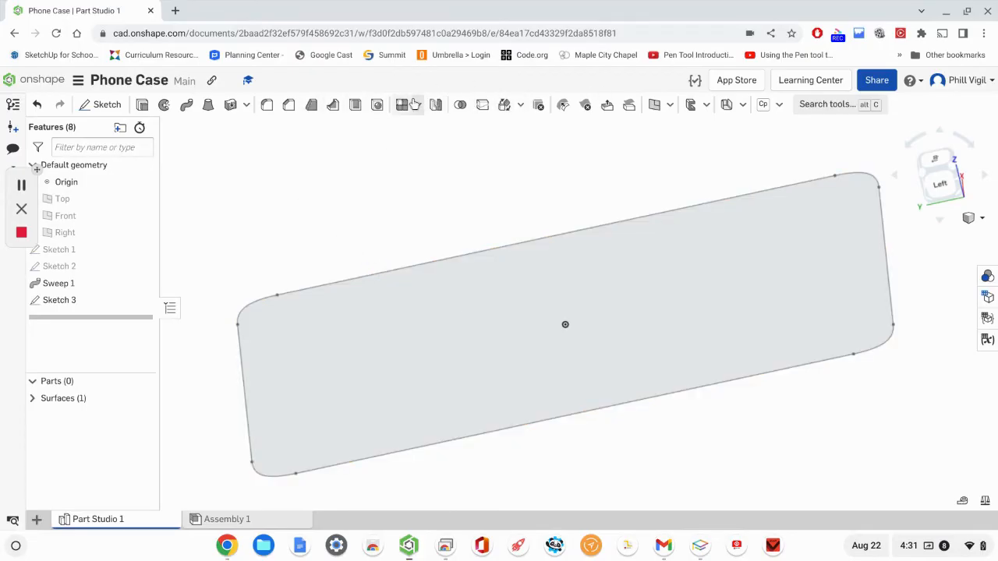
# Start an offset surface from the Sketch 3 region with a 1 in offset and list the model's surfaces.
pyautogui.click(670, 106)
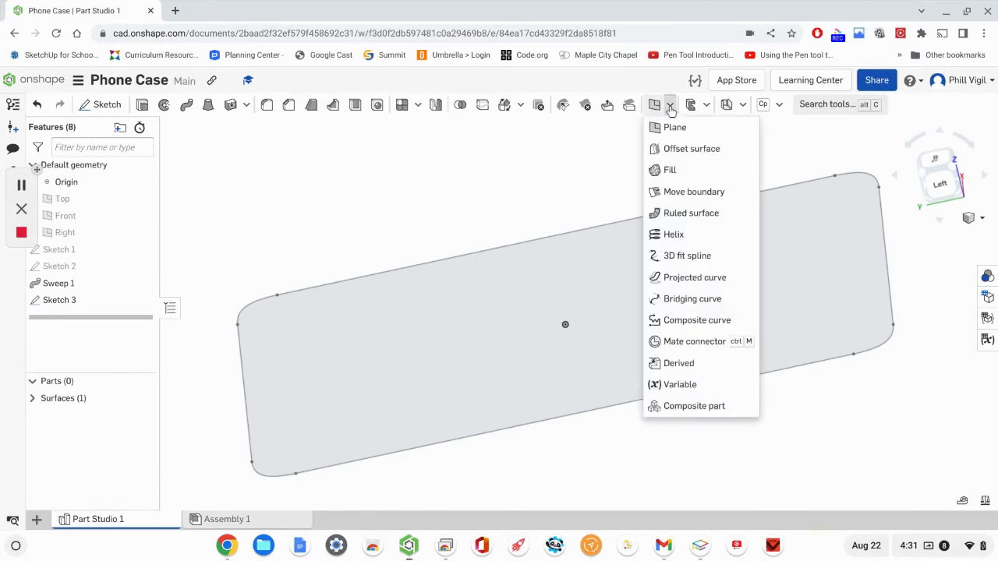
pyautogui.click(698, 151)
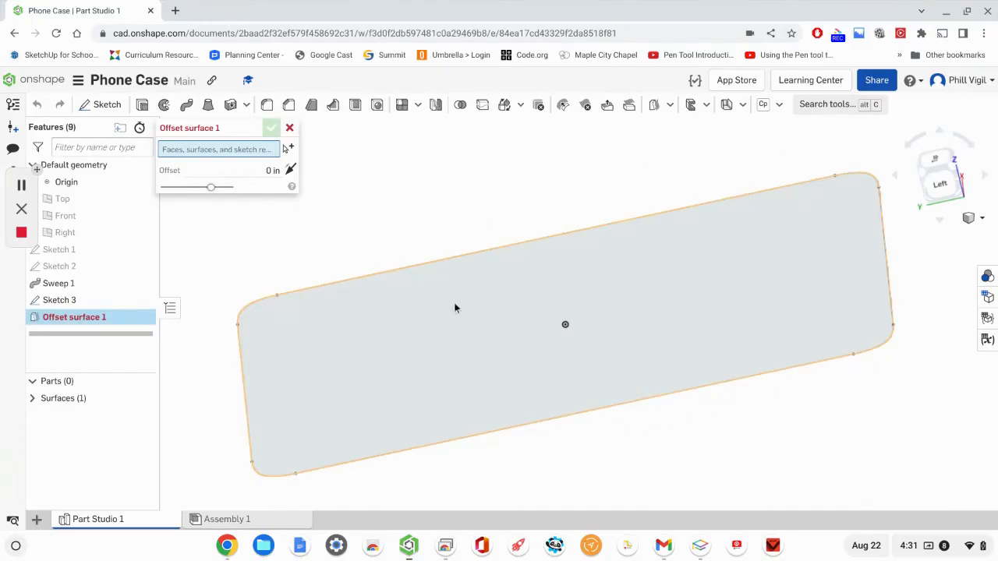
pyautogui.click(271, 169)
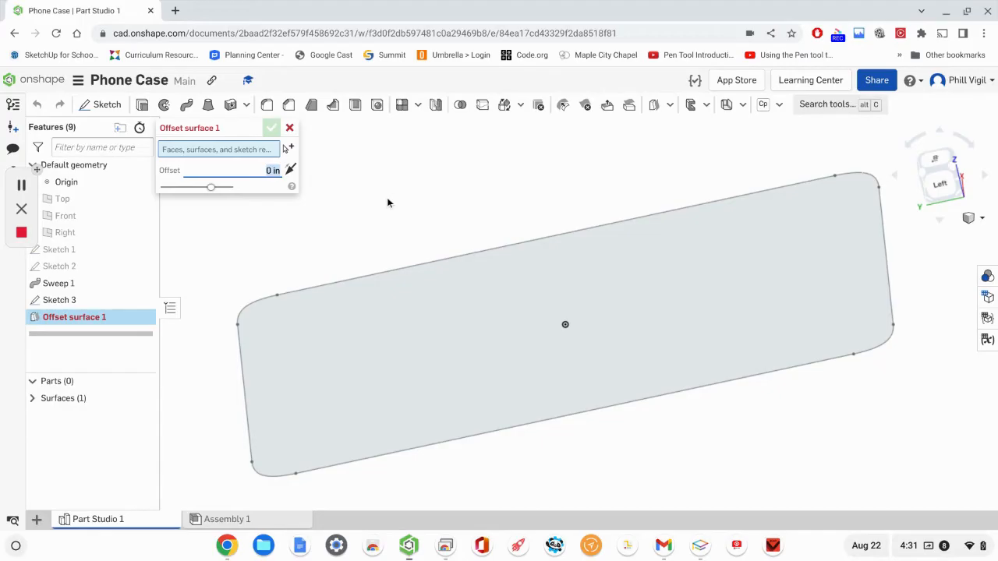
pyautogui.write('1')
pyautogui.press('Return')
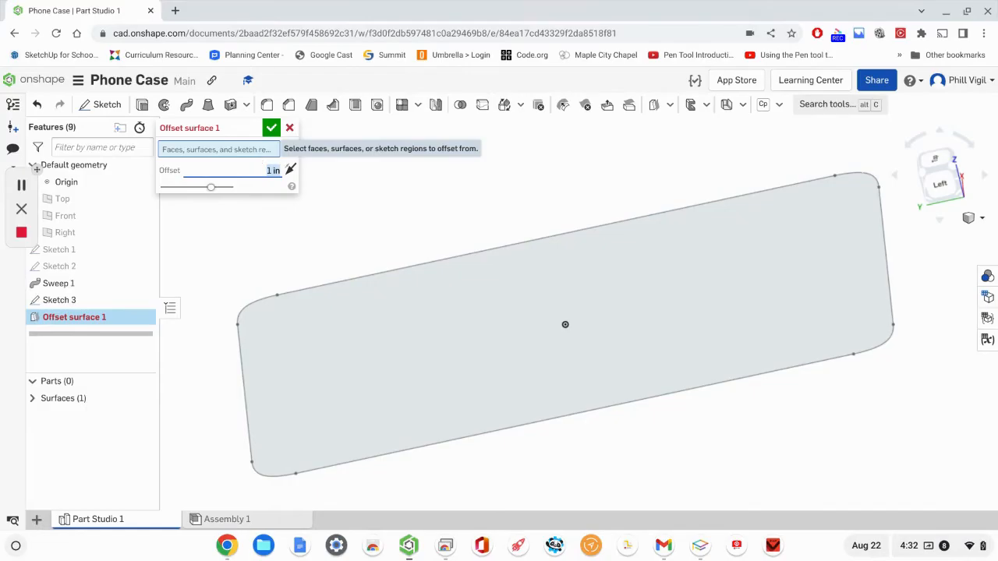
pyautogui.click(76, 300)
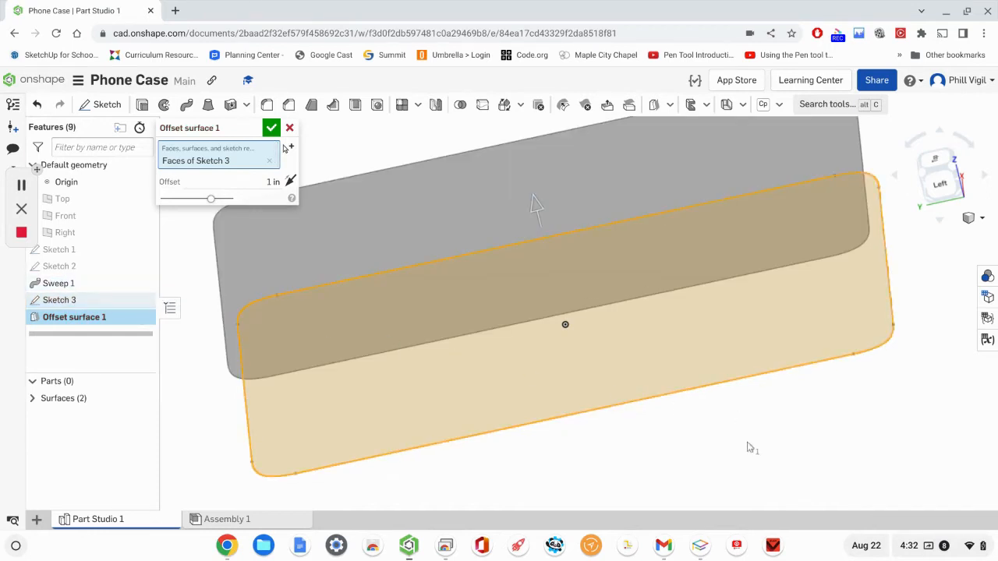
pyautogui.press('Left')
pyautogui.press('Left')
pyautogui.press('Left')
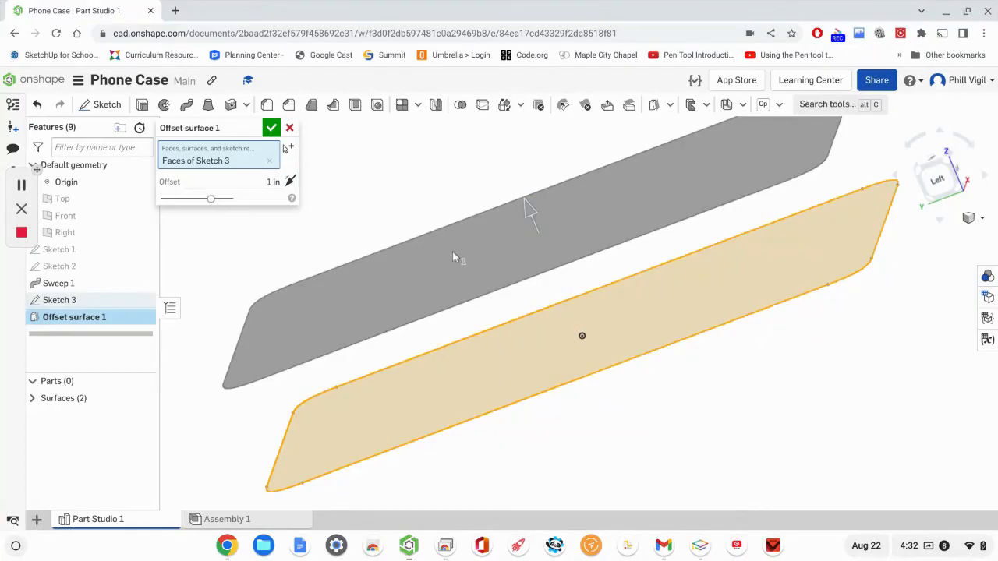
pyautogui.click(32, 398)
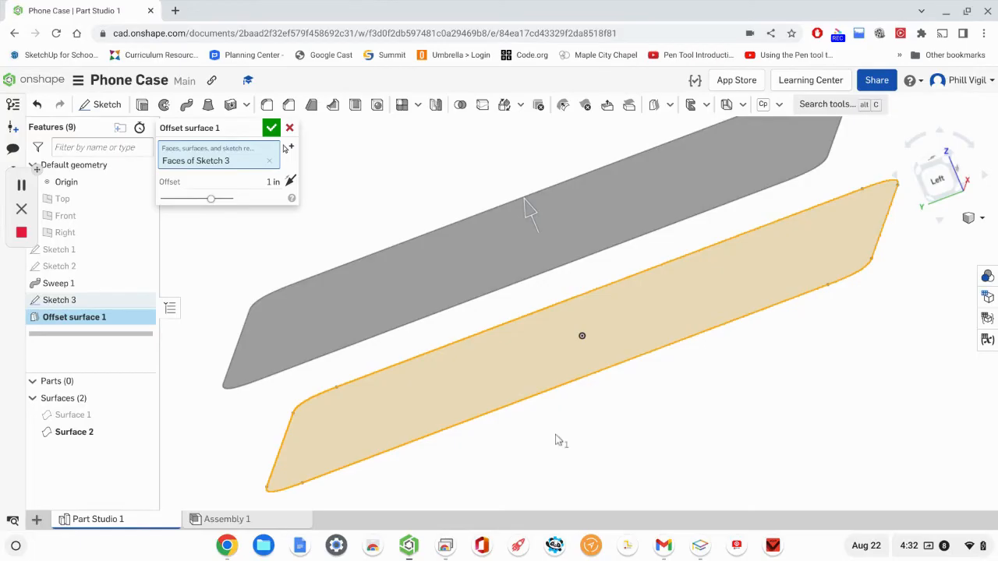
# Set the offset surface's distance to 0 in, accept it, and show the swept side-wall surface again.
pyautogui.click(272, 183)
pyautogui.write('0 in')
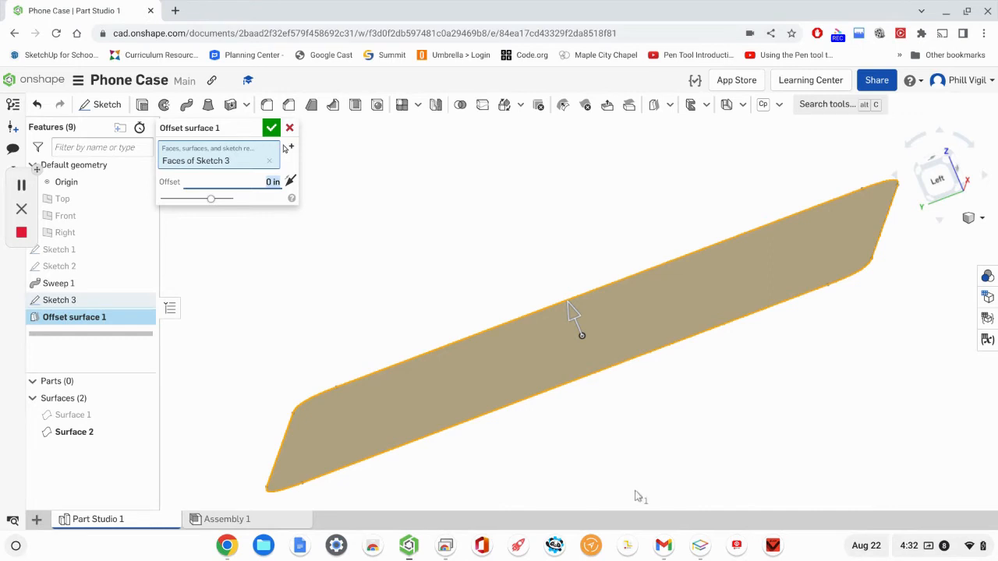
pyautogui.click(271, 128)
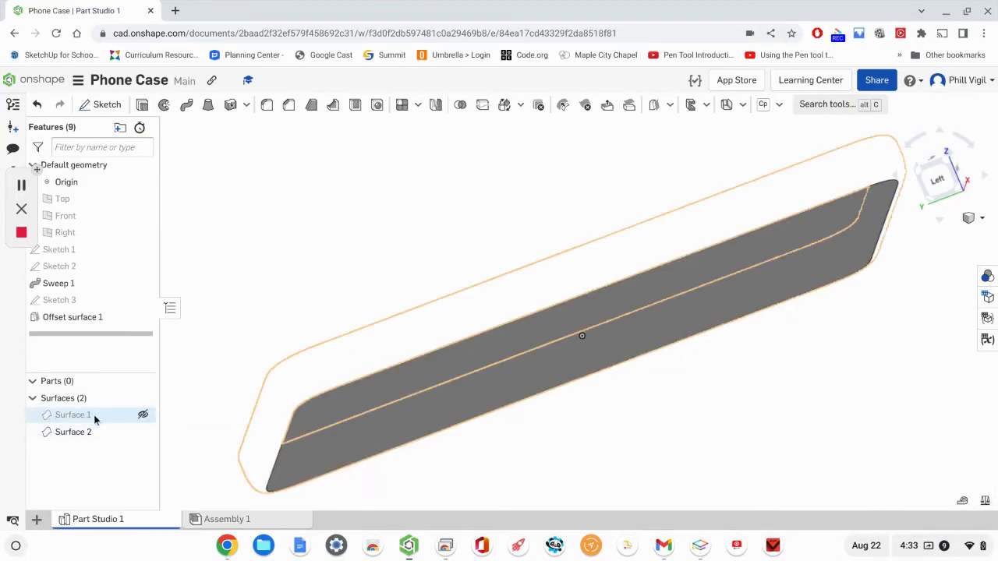
pyautogui.click(144, 418)
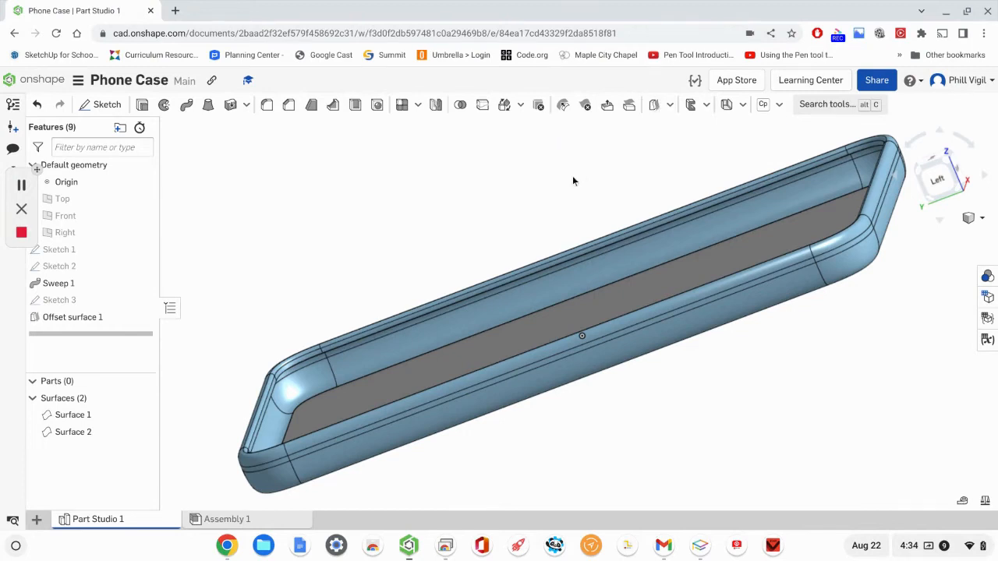
pyautogui.click(671, 106)
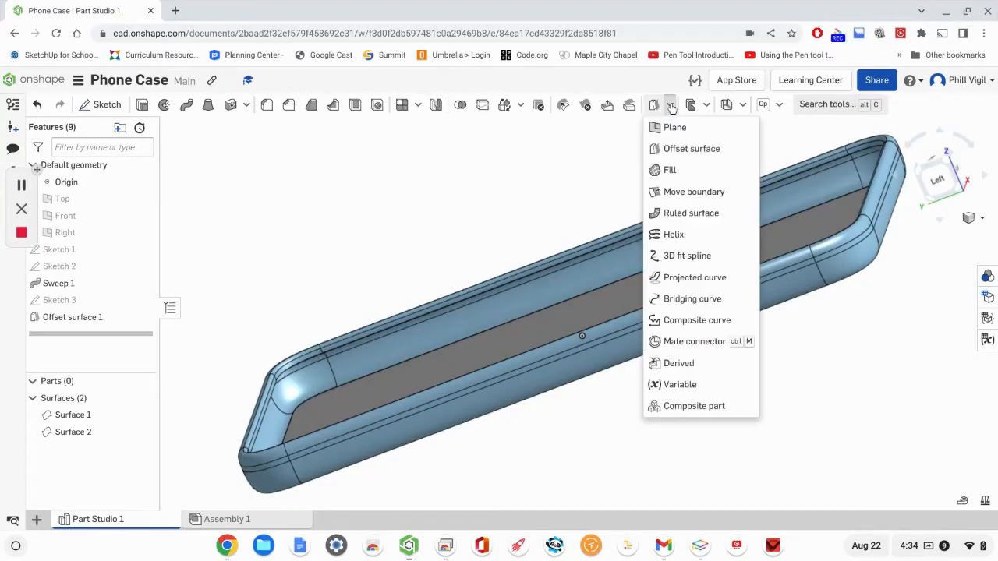
pyautogui.click(677, 132)
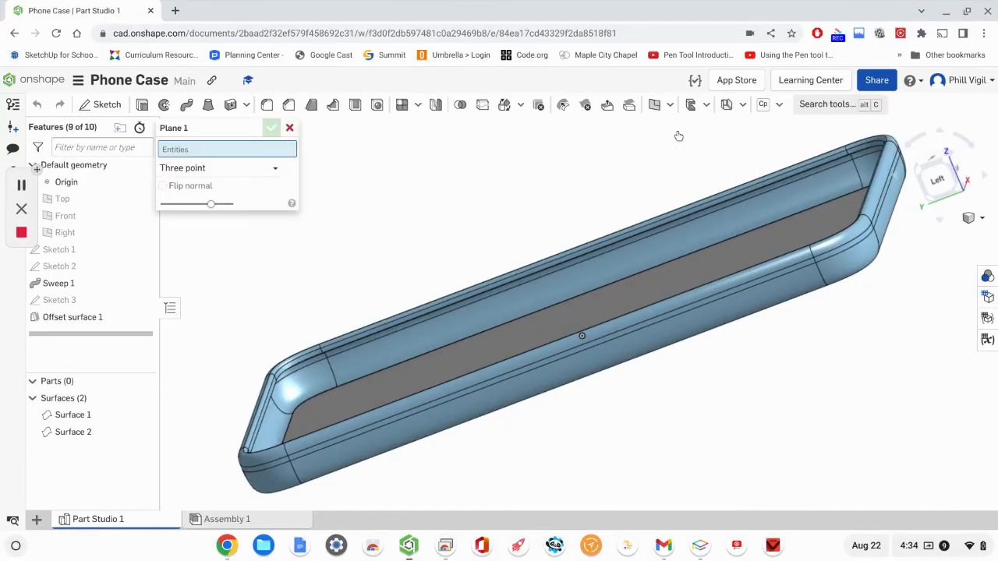
pyautogui.click(290, 128)
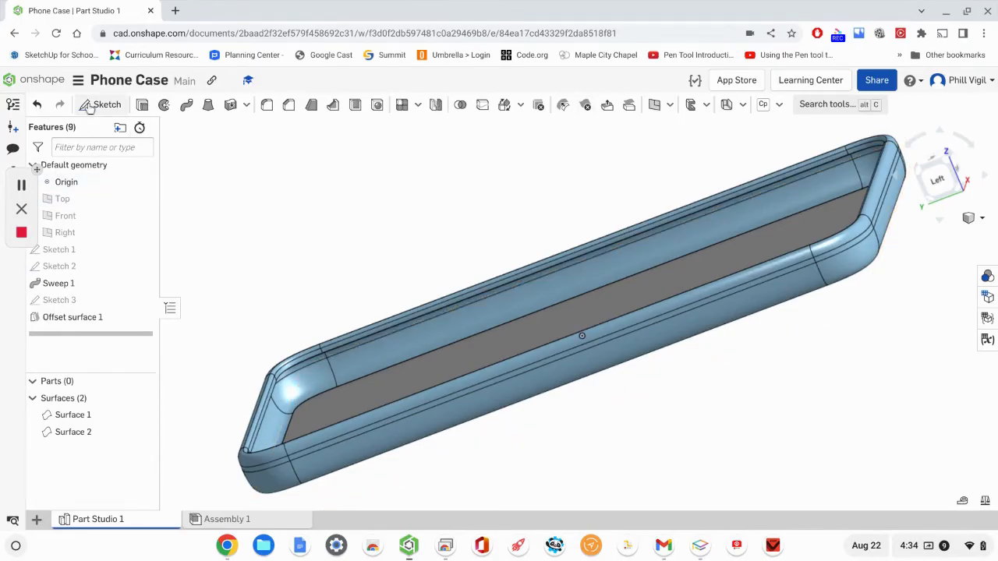
# Start a new sketch, then hide both surfaces and show the Sketch 2 side-wall profile for choosing its plane.
pyautogui.hotkey('shift', 's')
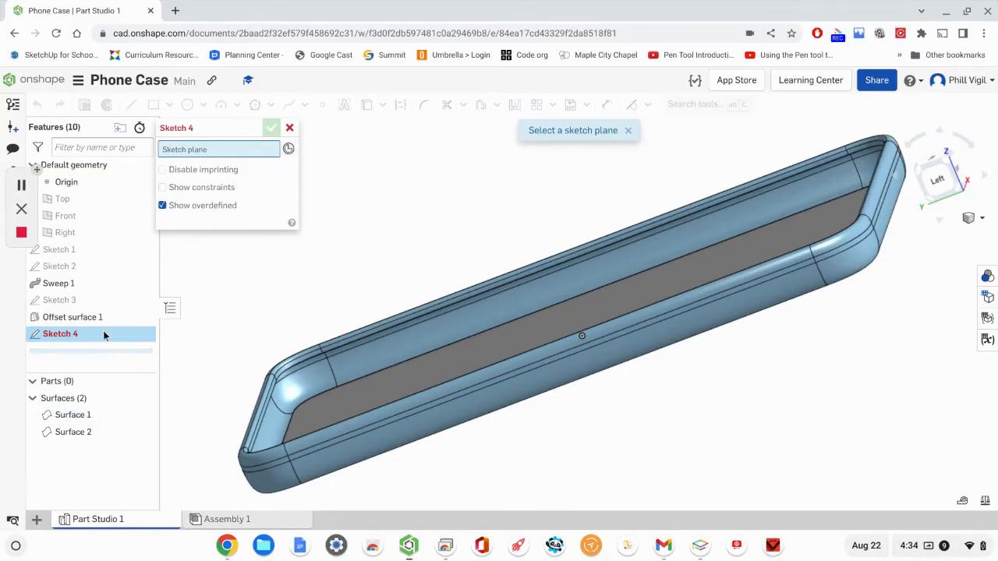
pyautogui.scroll(3, 296, 372)
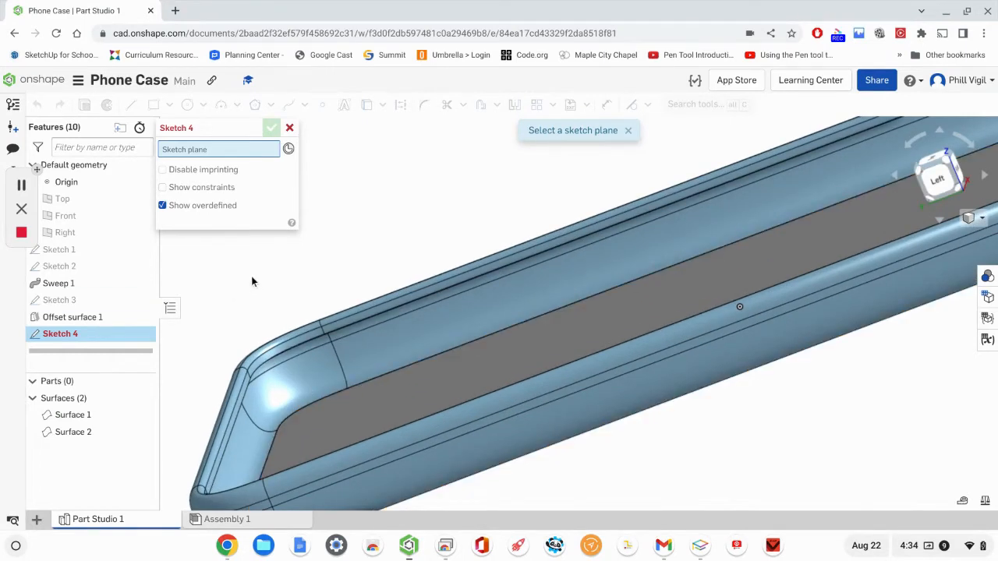
pyautogui.click(142, 415)
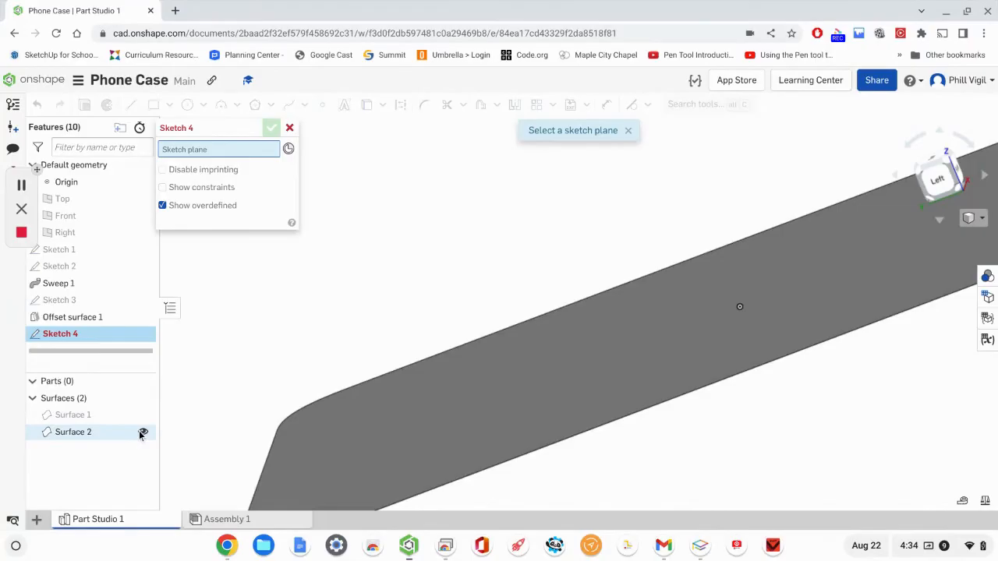
pyautogui.click(143, 433)
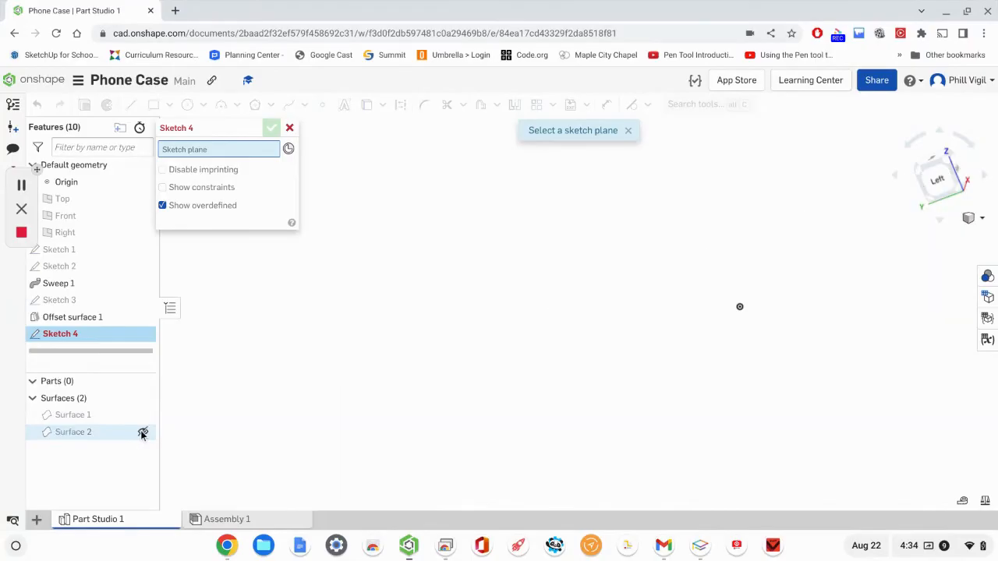
pyautogui.click(142, 267)
pyautogui.scroll(-5, 343, 402)
pyautogui.moveTo(646, 325)
pyautogui.mouseDown(button='right')
pyautogui.moveTo(833, 327)
pyautogui.moveTo(793, 340)
pyautogui.moveTo(768, 302)
pyautogui.mouseUp(button='right')
pyautogui.scroll(5, 745, 221)
pyautogui.moveTo(677, 271)
pyautogui.mouseDown(button='middle')
pyautogui.moveTo(651, 280)
pyautogui.moveTo(613, 329)
pyautogui.moveTo(578, 318)
pyautogui.mouseUp(button='middle')
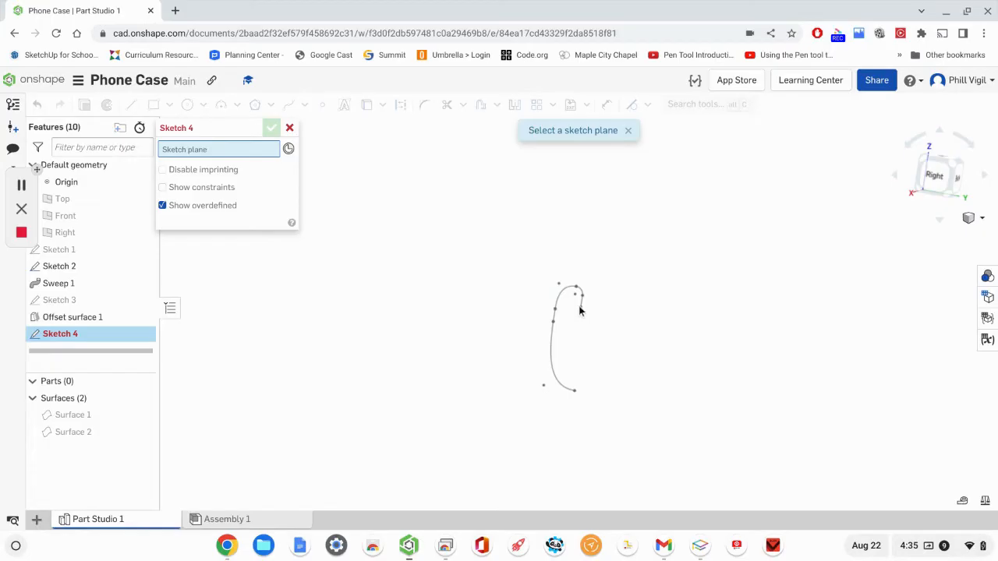
# Place the new sketch on a horizontal mate connector at the free upper end of the Sketch 2 lip curve.
pyautogui.scroll(3, 587, 313)
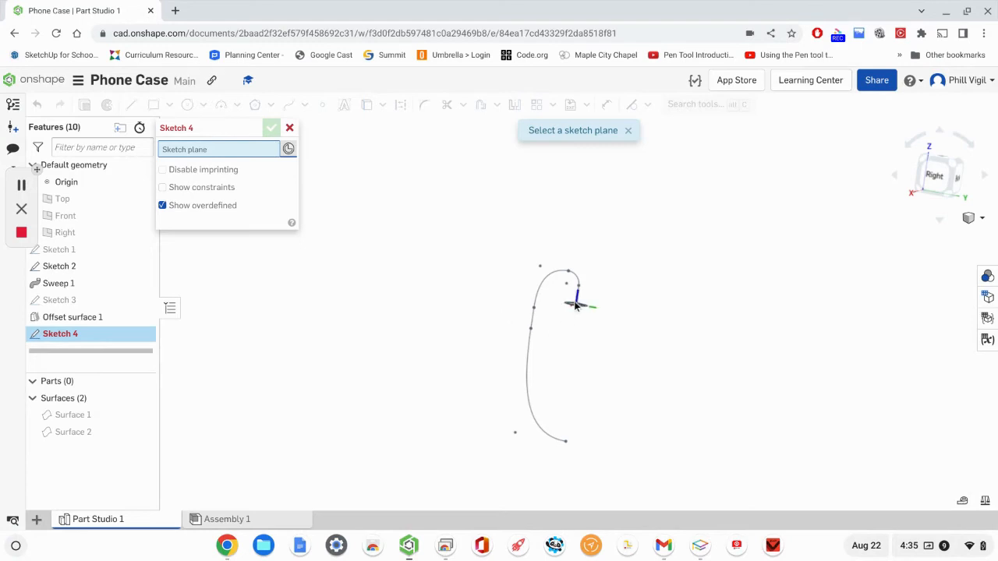
pyautogui.scroll(5, 576, 303)
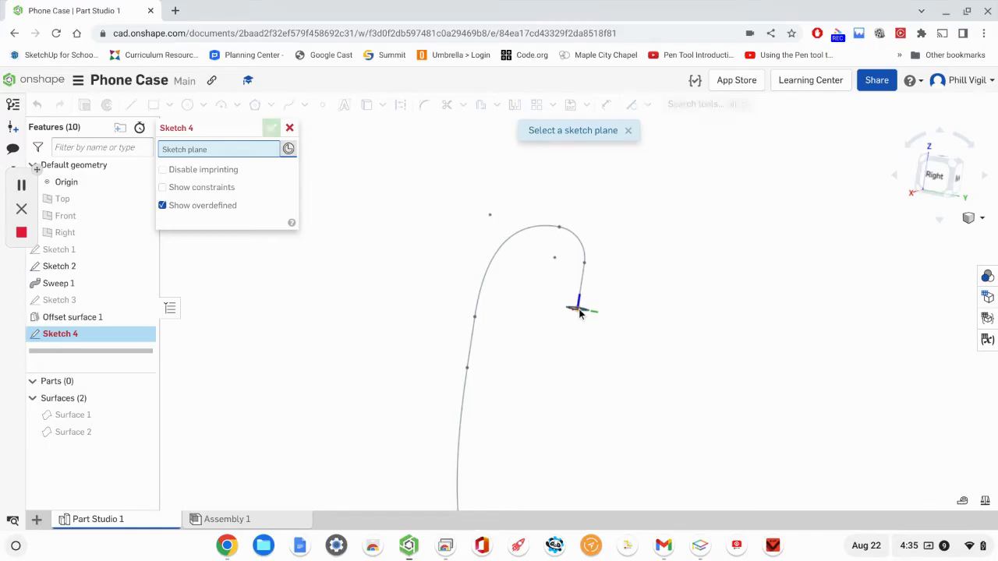
pyautogui.click(579, 312)
pyautogui.scroll(-1, 638, 311)
pyautogui.scroll(-4, 775, 320)
pyautogui.moveTo(773, 323)
pyautogui.mouseDown(button='right')
pyautogui.moveTo(655, 318)
pyautogui.moveTo(753, 316)
pyautogui.moveTo(670, 340)
pyautogui.moveTo(724, 340)
pyautogui.moveTo(733, 315)
pyautogui.moveTo(652, 316)
pyautogui.moveTo(744, 322)
pyautogui.moveTo(759, 337)
pyautogui.moveTo(751, 358)
pyautogui.moveTo(721, 359)
pyautogui.mouseUp(button='right')
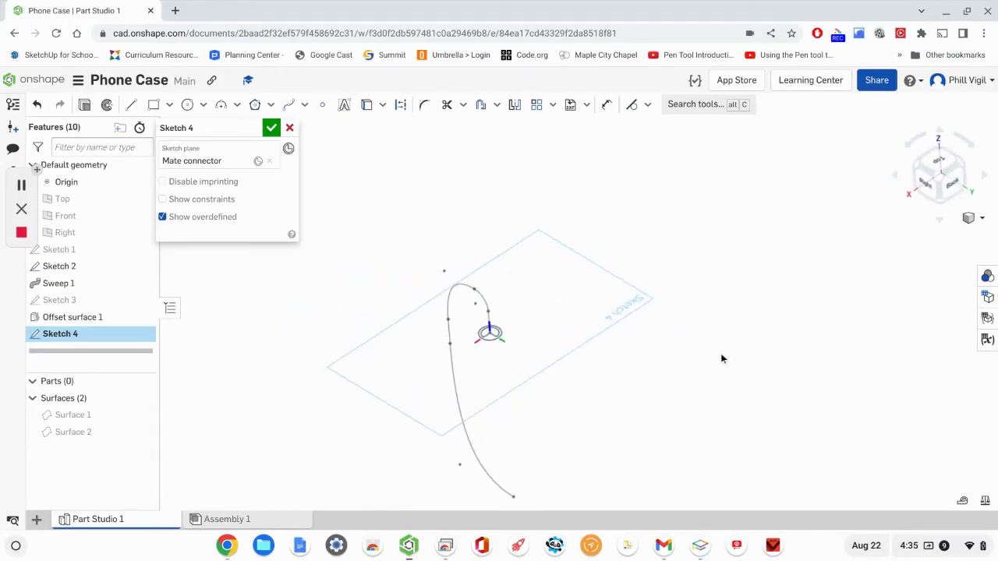
# Show the swept side-wall surface again with its inner lip edge in view.
pyautogui.moveTo(112, 421)
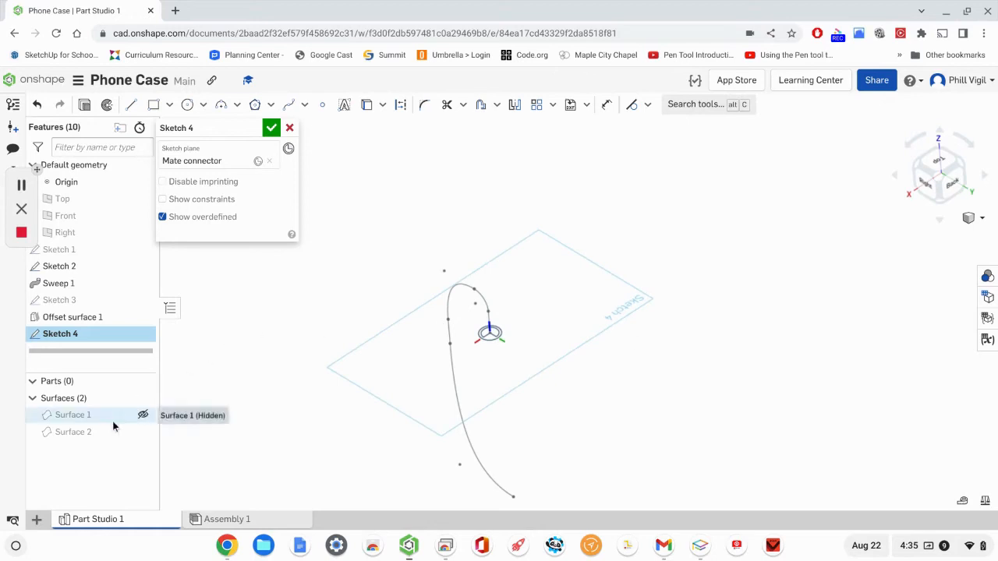
pyautogui.click(143, 415)
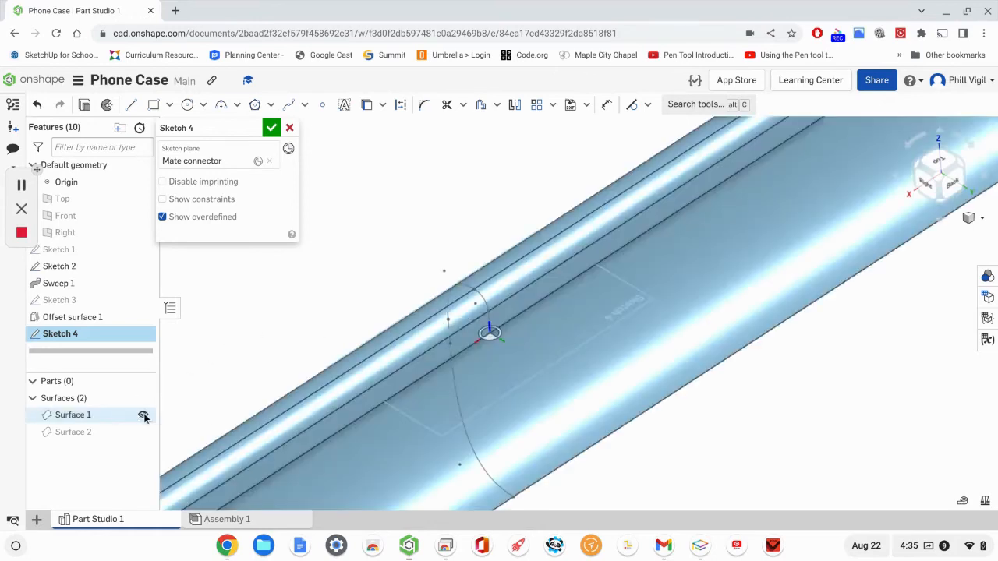
pyautogui.scroll(-5, 537, 403)
pyautogui.moveTo(535, 402); pyautogui.dragTo(616, 281, button='middle')
pyautogui.scroll(3, 616, 278)
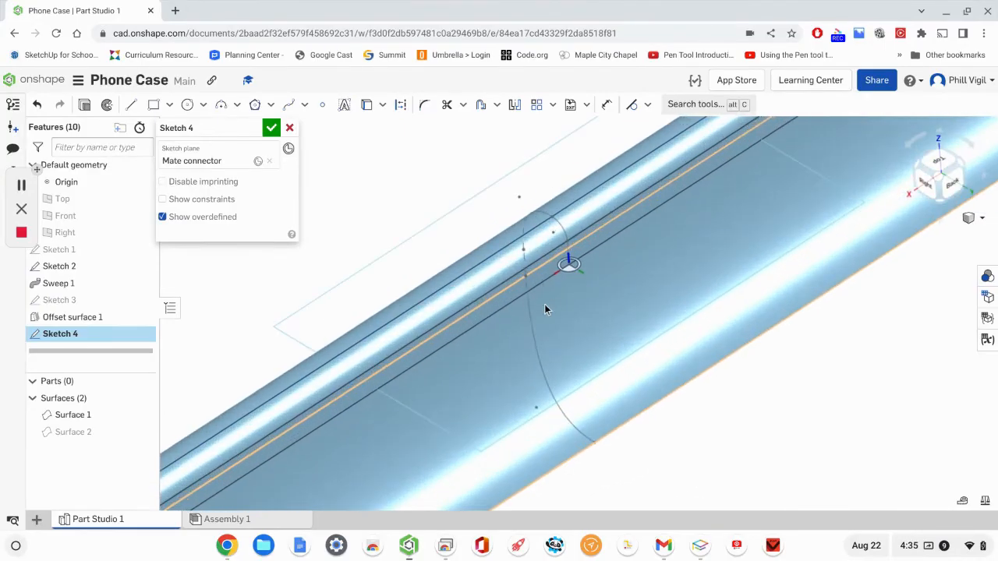
pyautogui.scroll(-2, 546, 306)
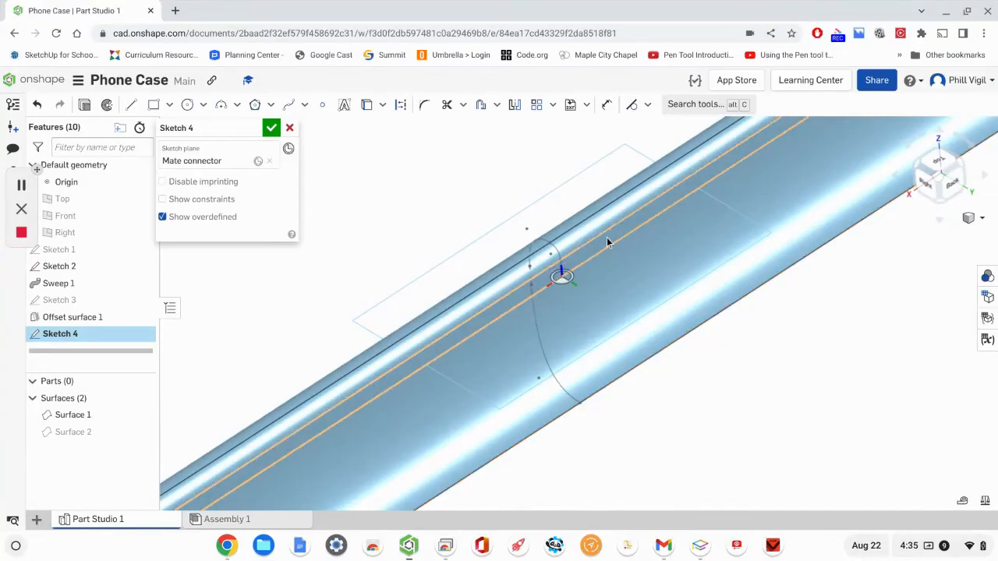
pyautogui.scroll(-2, 544, 370)
pyautogui.scroll(-2, 543, 369)
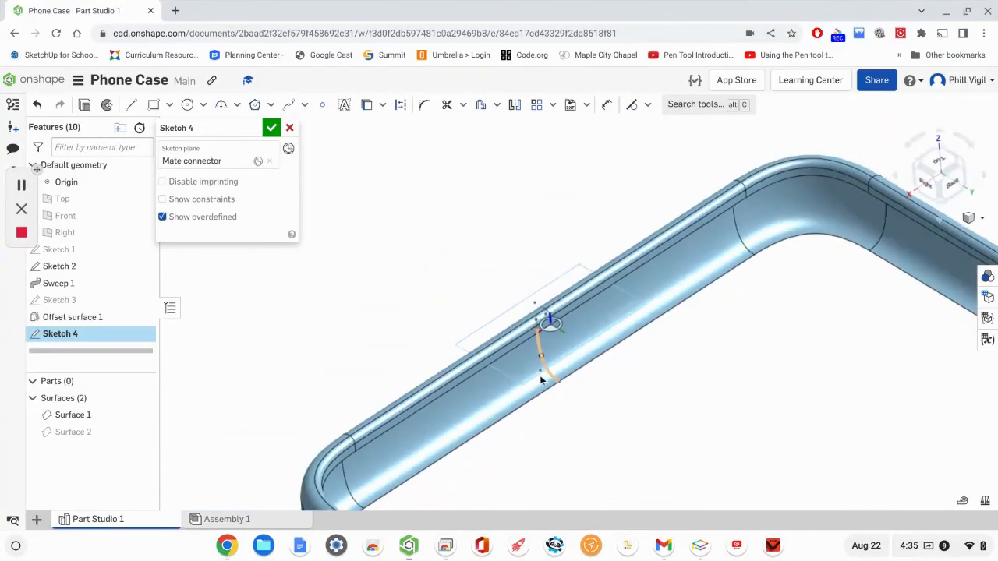
pyautogui.moveTo(522, 409); pyautogui.dragTo(762, 414, button='right')
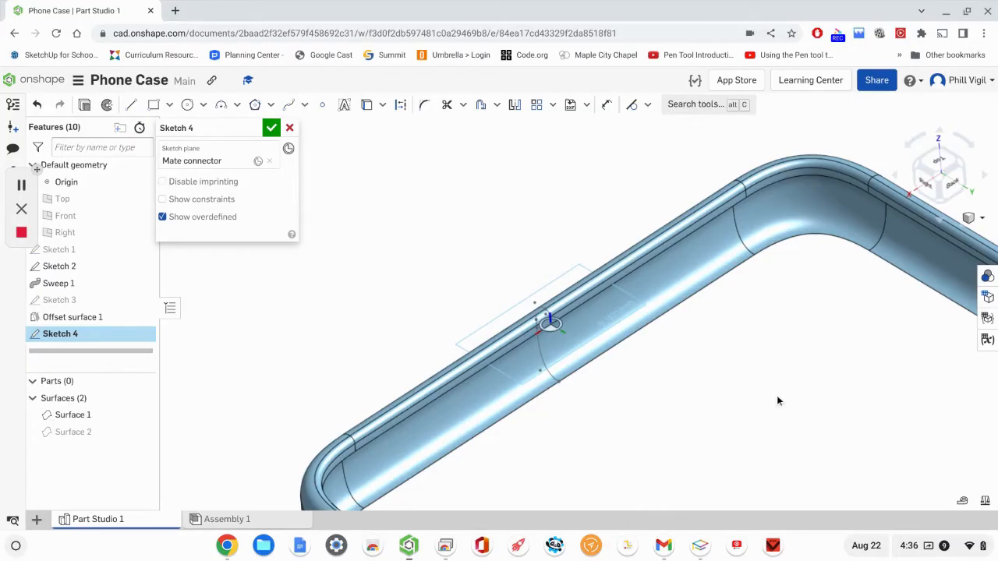
# Select the swept surface's complete inner lip edge loop with a tangent connected edge selection.
pyautogui.rightClick(768, 399)
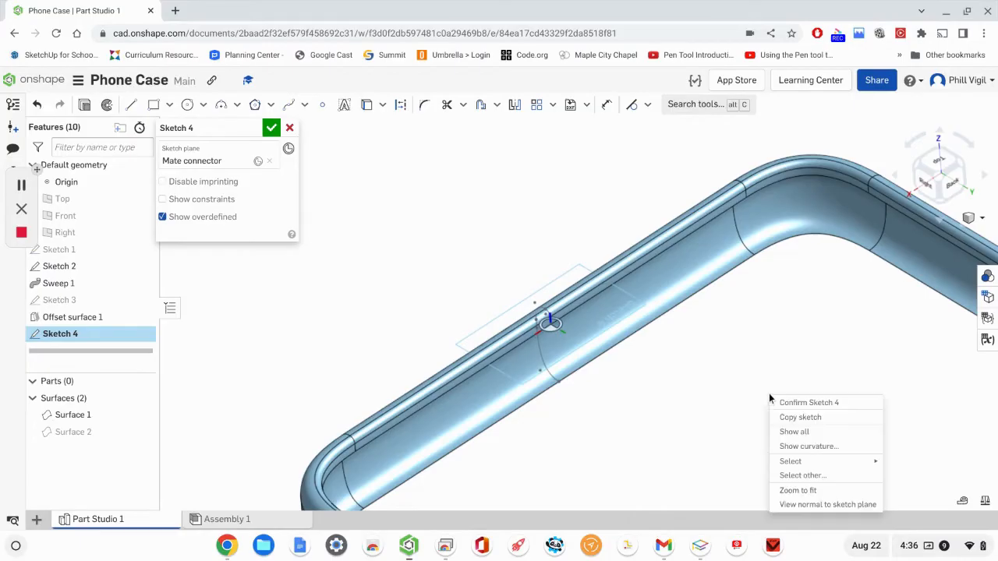
pyautogui.moveTo(815, 462)
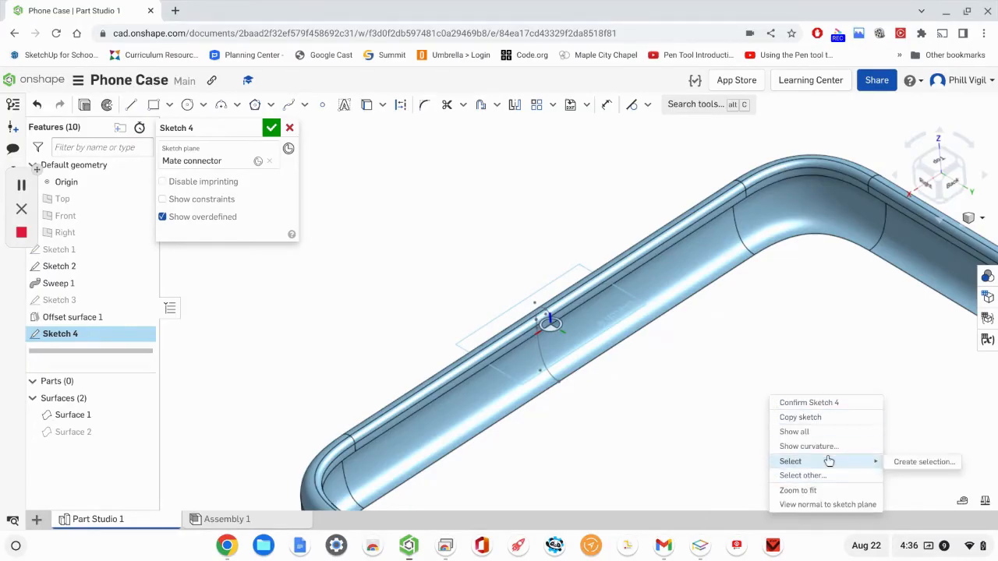
pyautogui.click(920, 463)
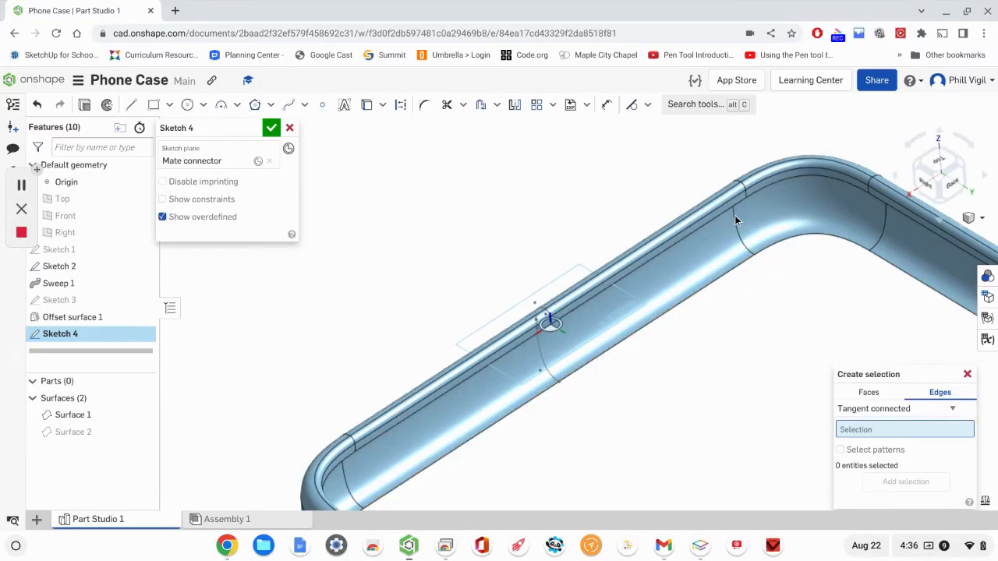
pyautogui.scroll(3, 720, 212)
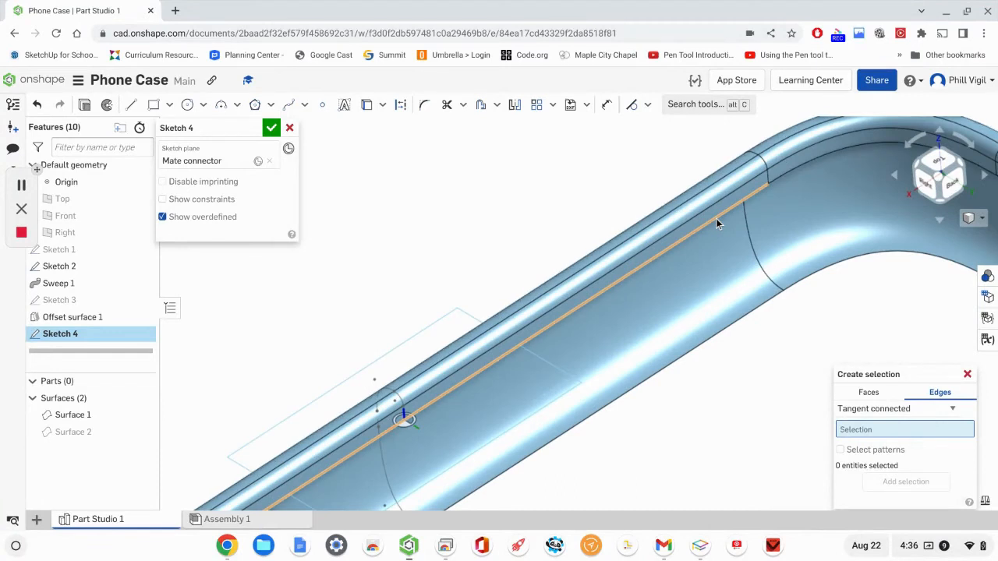
pyautogui.click(716, 219)
pyautogui.moveTo(717, 223)
pyautogui.mouseDown(button='right')
pyautogui.moveTo(723, 345)
pyautogui.moveTo(715, 343)
pyautogui.moveTo(711, 394)
pyautogui.moveTo(777, 392)
pyautogui.moveTo(711, 266)
pyautogui.moveTo(555, 229)
pyautogui.mouseUp(button='right')
pyautogui.moveTo(555, 229); pyautogui.dragTo(509, 224, button='middle')
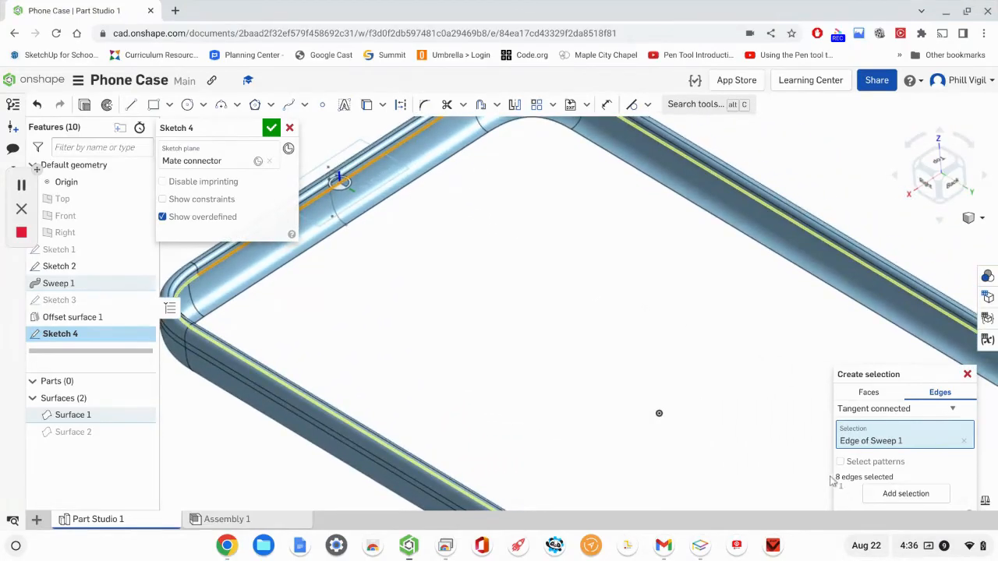
pyautogui.click(887, 496)
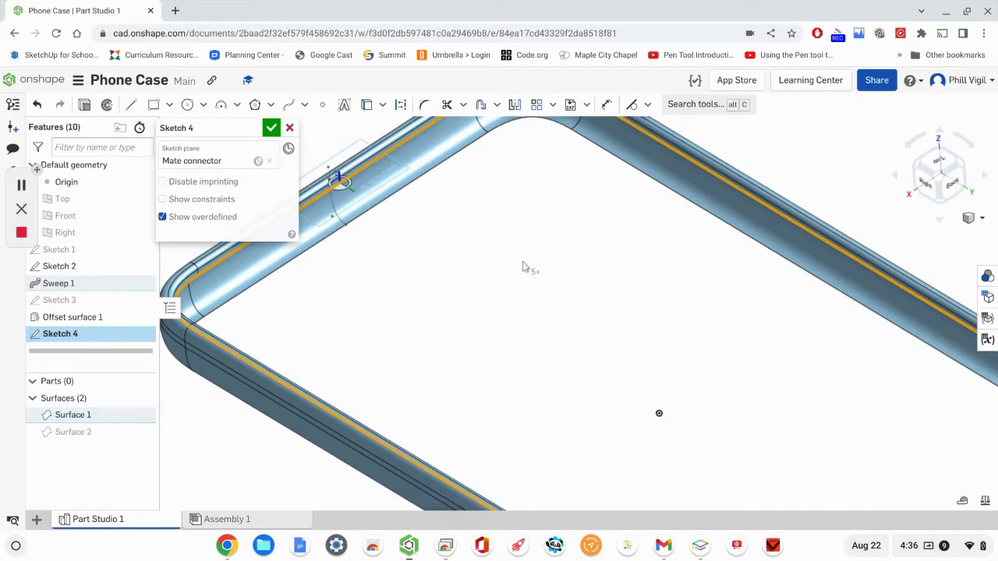
# Project the selected inner lip edge loop into the new sketch and finish the sketch.
pyautogui.click(368, 105)
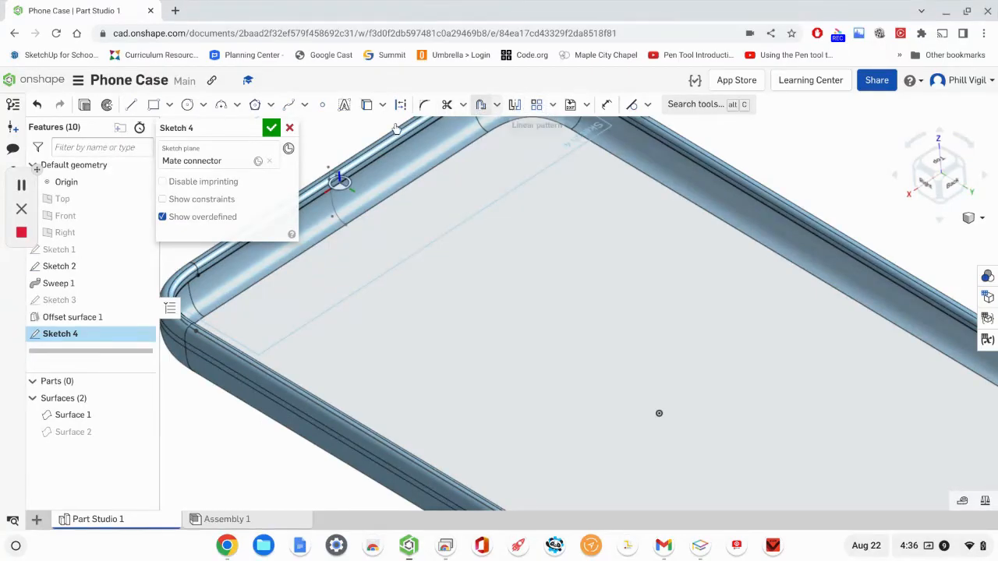
pyautogui.click(271, 129)
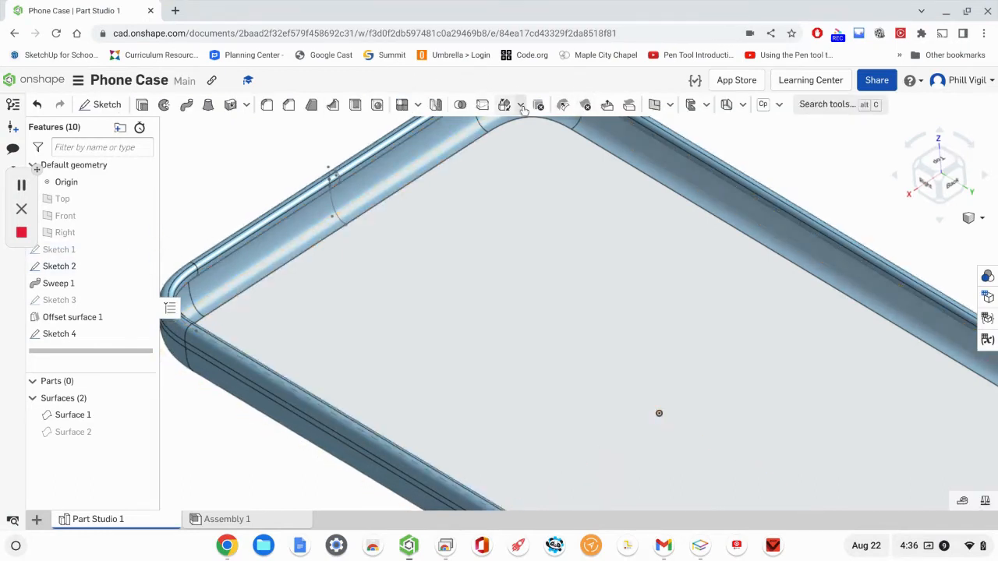
# Create an offset surface from the Sketch 4 lip outline with a 0 in offset to cap the open face.
pyautogui.click(671, 106)
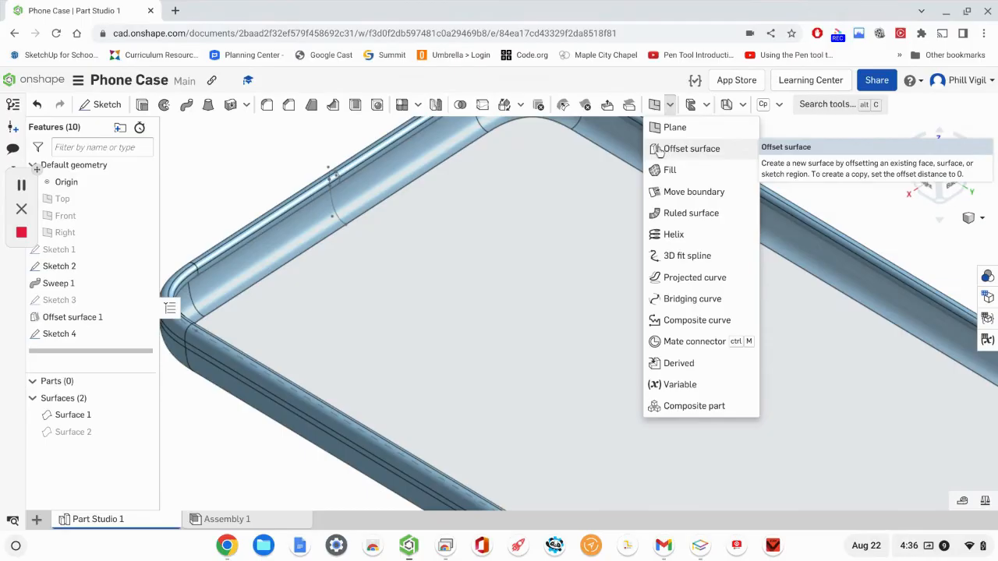
pyautogui.click(690, 150)
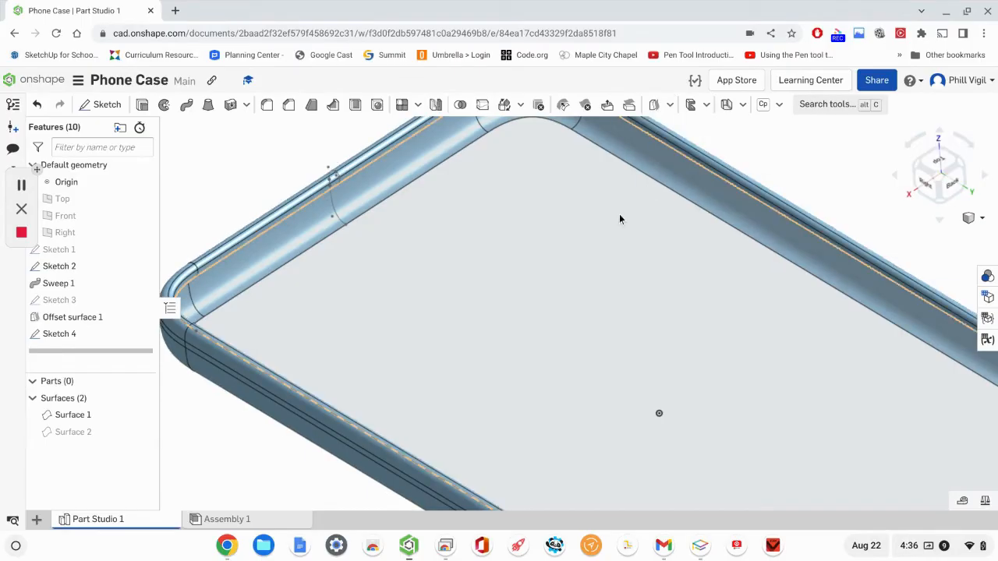
pyautogui.scroll(-5, 613, 225)
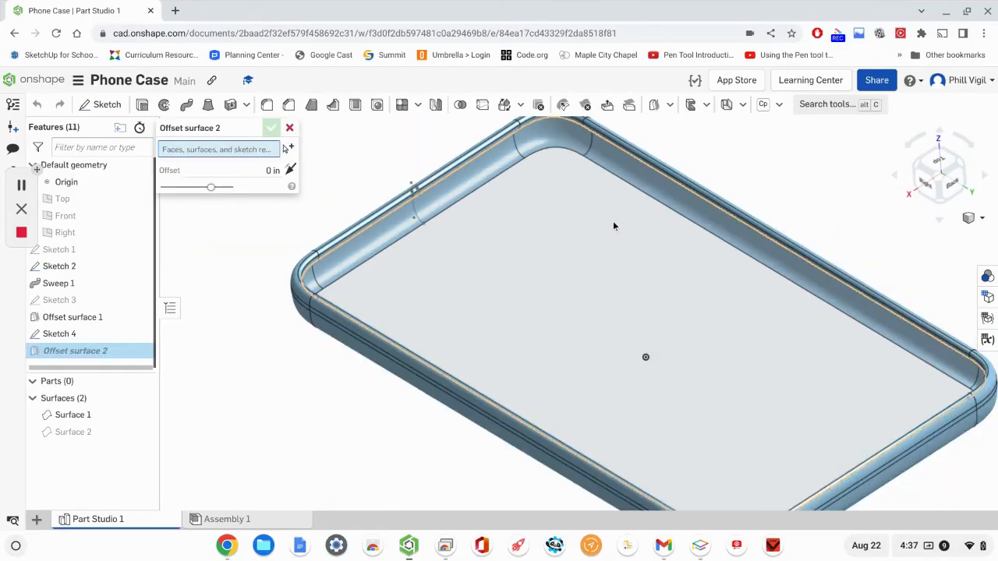
pyautogui.click(90, 335)
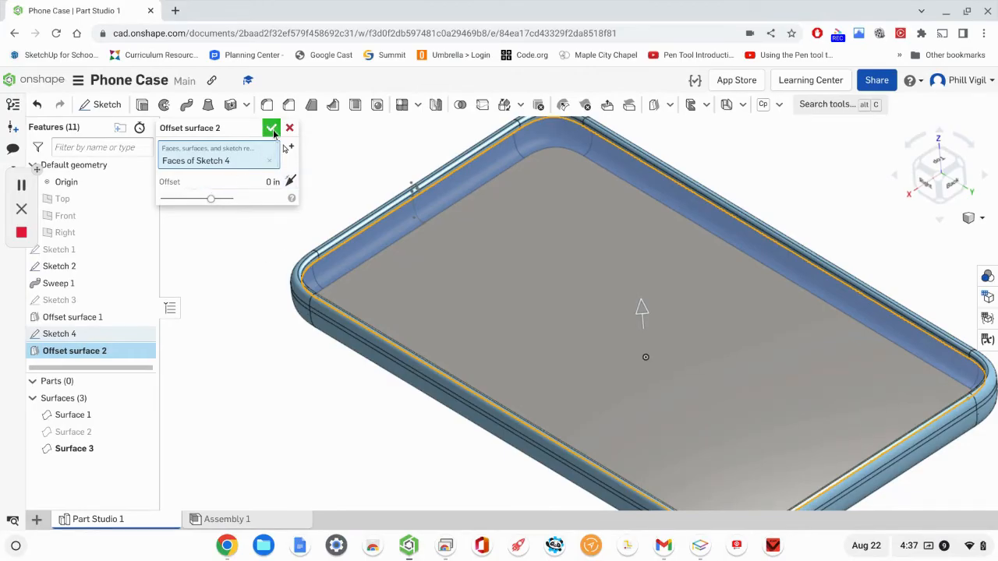
pyautogui.click(271, 129)
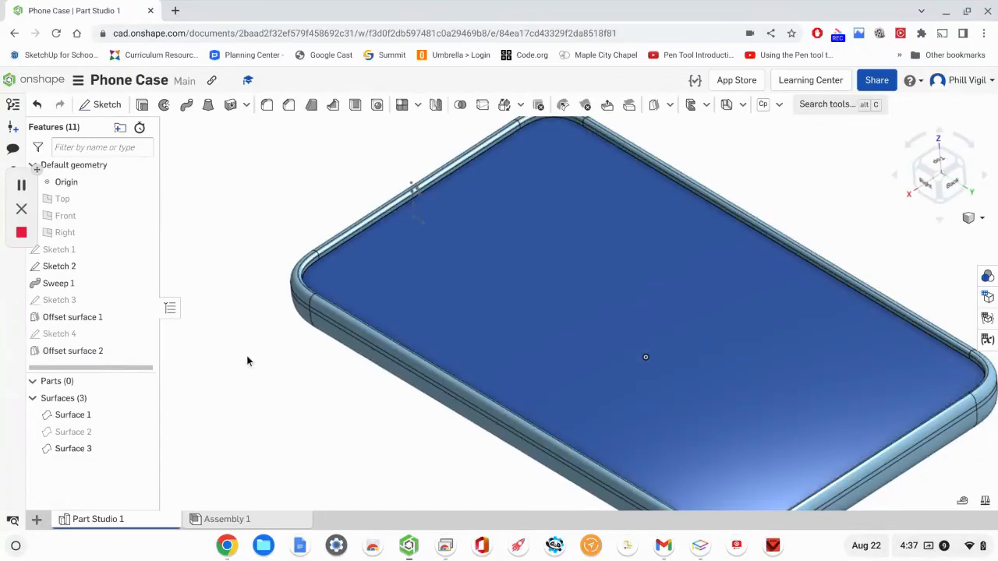
# Show the hidden back surface, Surface 2, so that all three surfaces of the shell are displayed.
pyautogui.moveTo(342, 446); pyautogui.dragTo(373, 405, button='right')
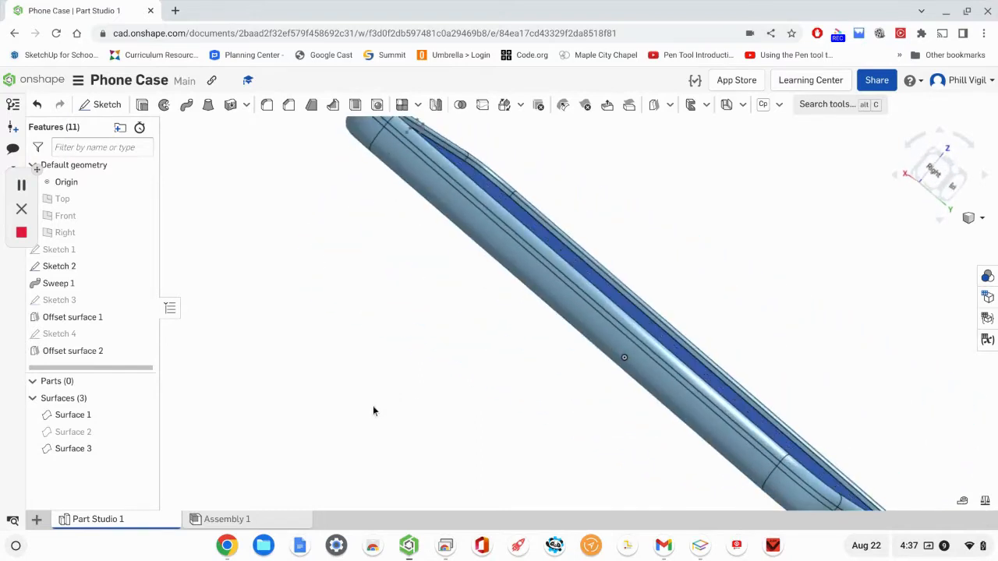
pyautogui.click(142, 432)
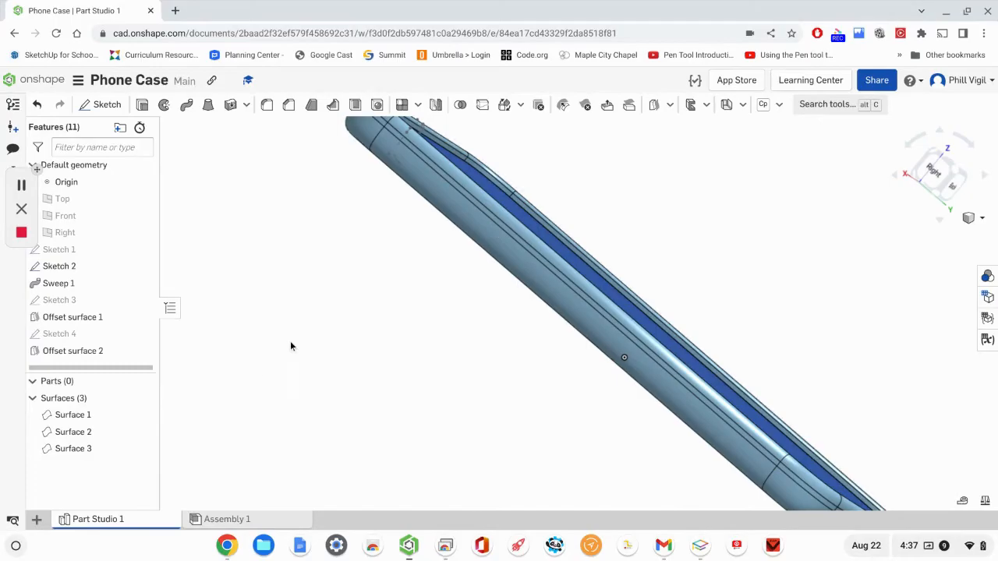
pyautogui.scroll(-3, 312, 313)
pyautogui.moveTo(312, 389); pyautogui.dragTo(337, 416, button='right')
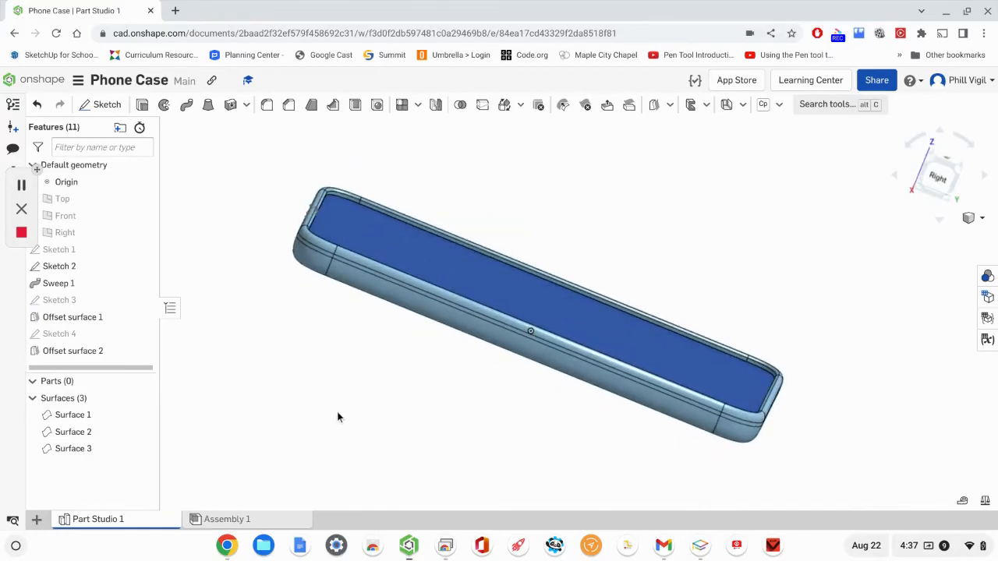
# Enclose Surface 1, Surface 2 and Surface 3 into a solid part without keeping the tool surfaces.
pyautogui.click(248, 106)
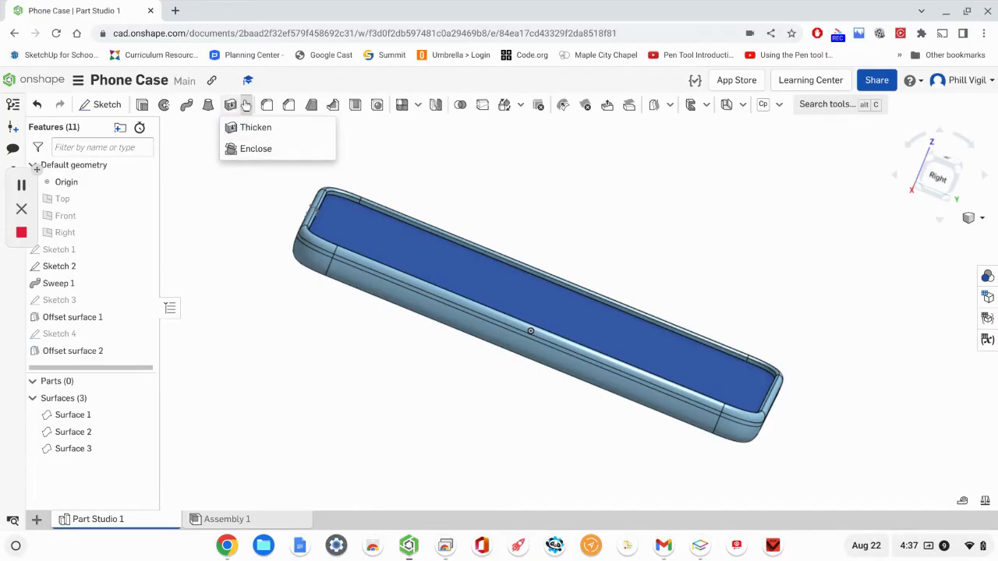
pyautogui.click(252, 148)
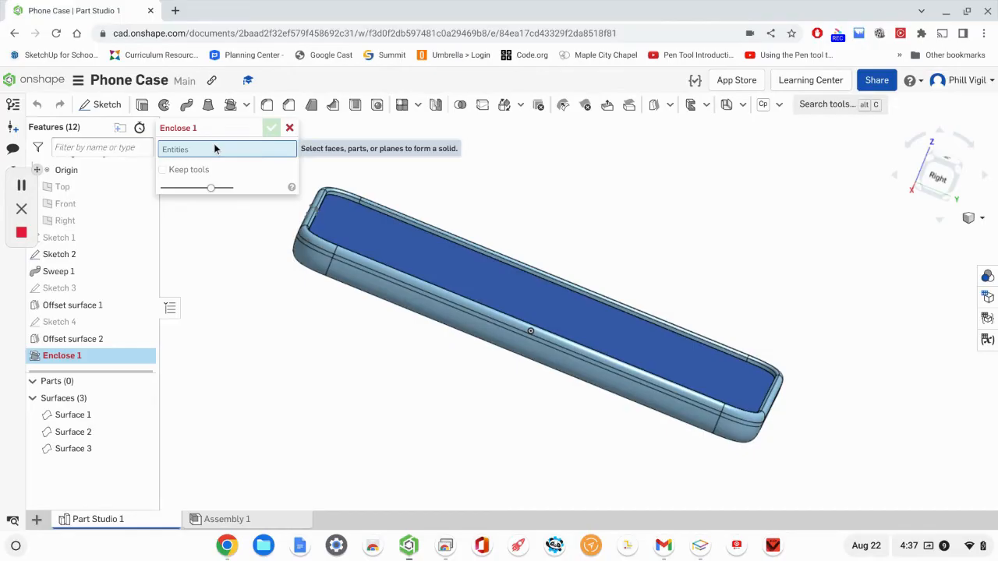
pyautogui.click(79, 418)
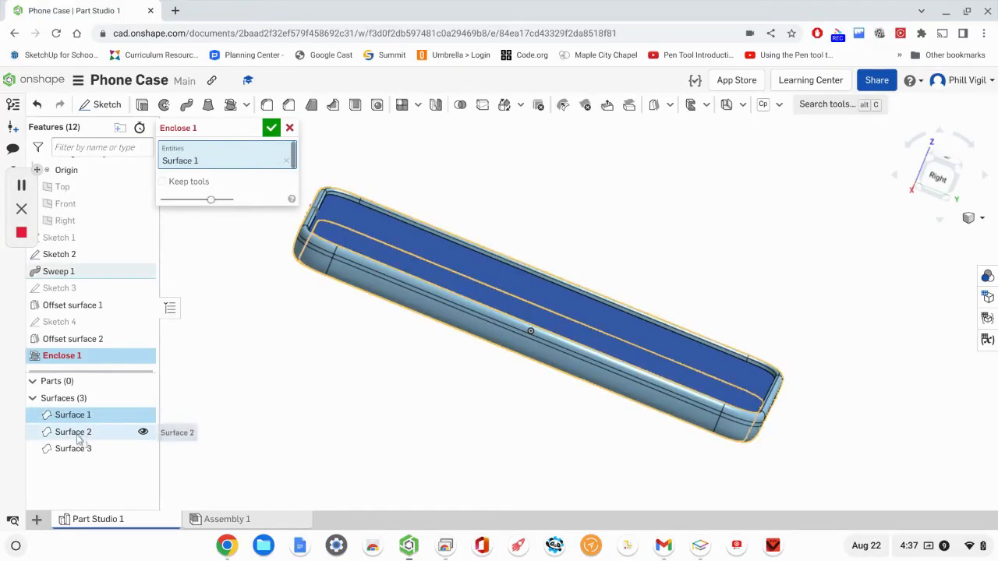
pyautogui.click(78, 433)
pyautogui.click(141, 448)
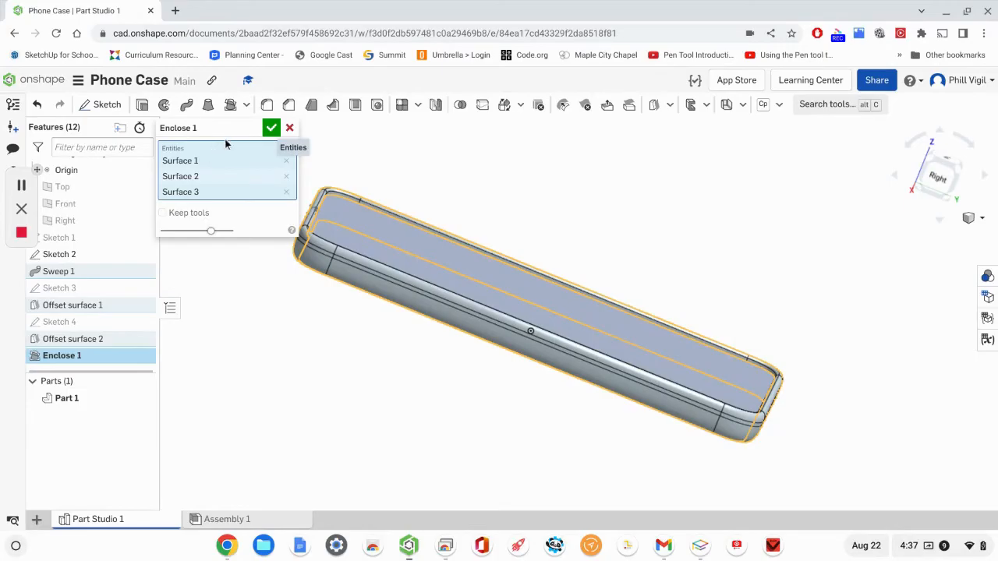
pyautogui.click(271, 128)
pyautogui.scroll(-1, 804, 443)
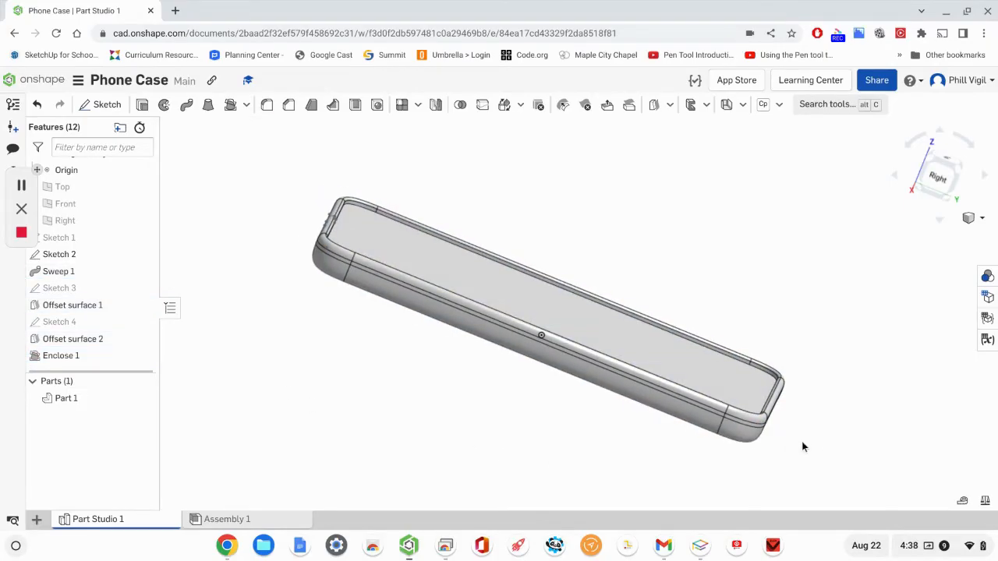
pyautogui.moveTo(789, 439); pyautogui.dragTo(661, 439, button='right')
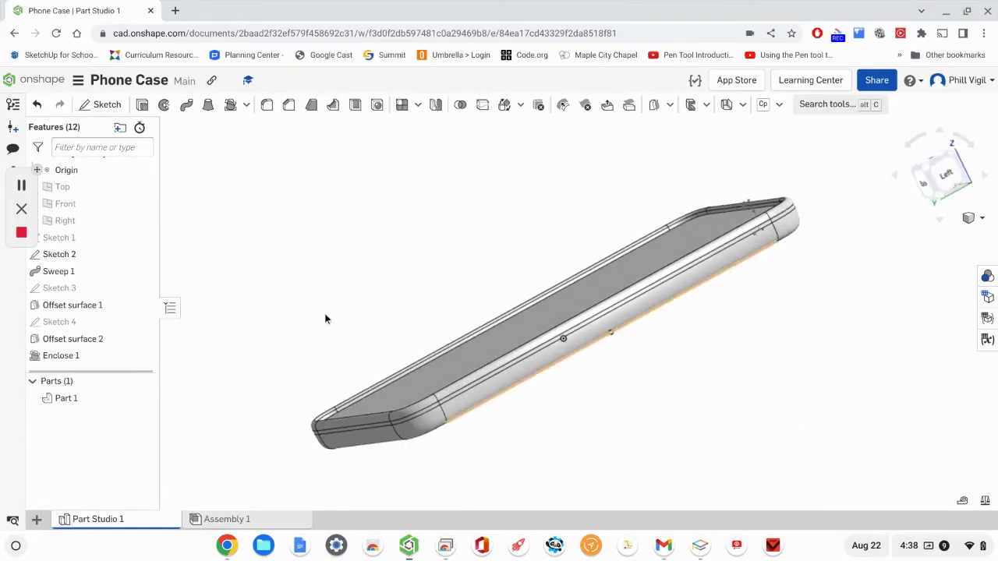
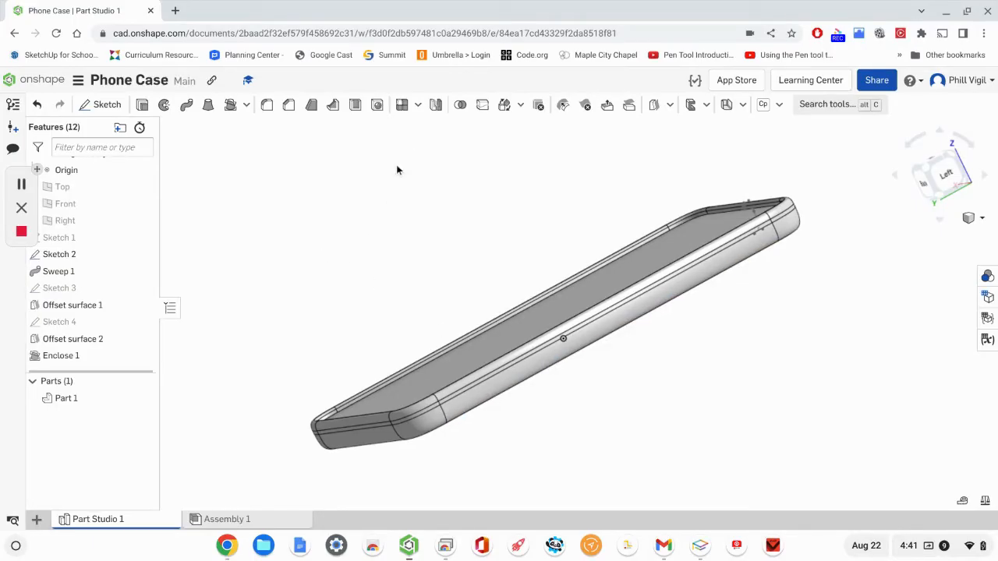
# Create a length variable named Offset with a value of 0.025 in.
pyautogui.click(671, 106)
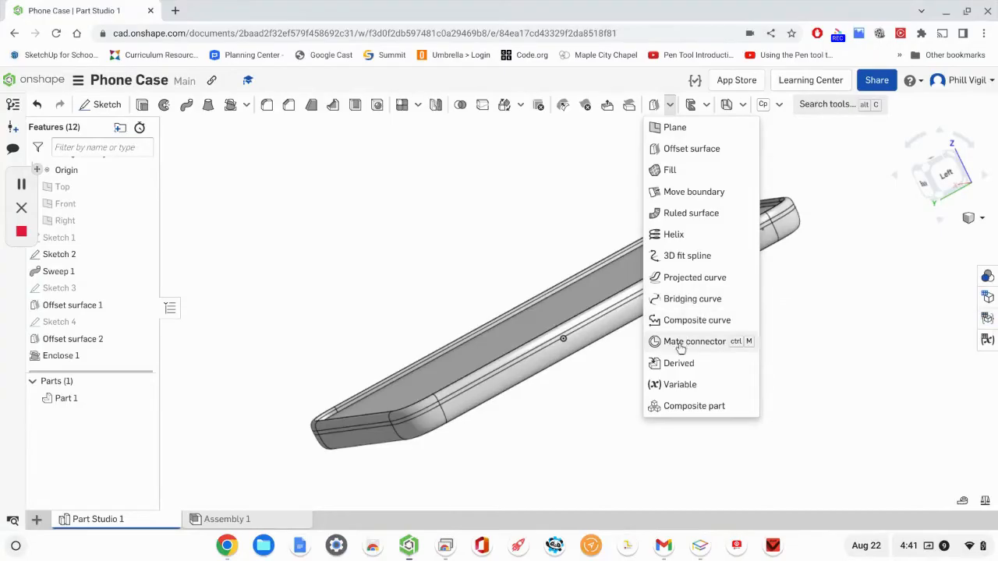
pyautogui.click(683, 385)
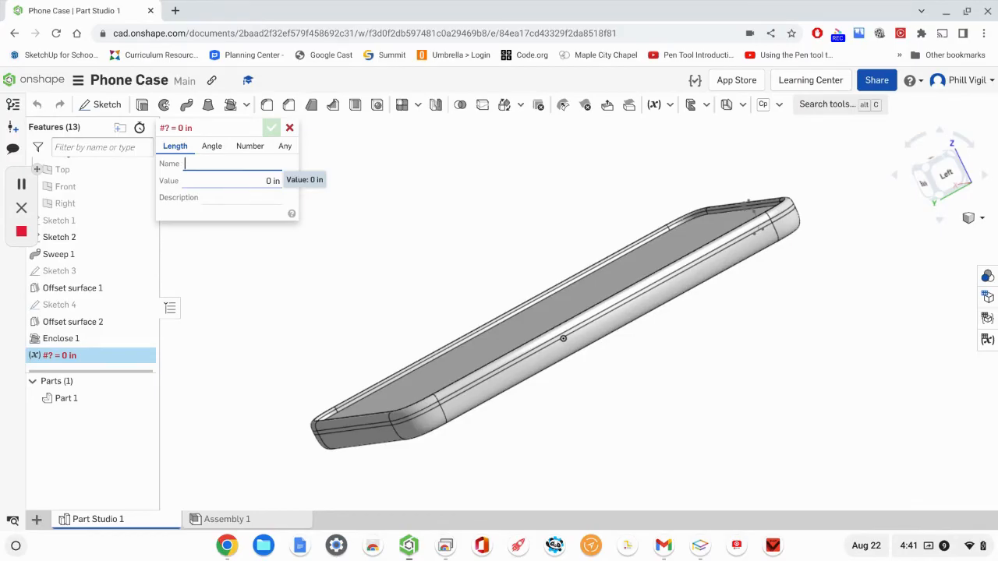
pyautogui.write('Offset')
pyautogui.click(265, 181)
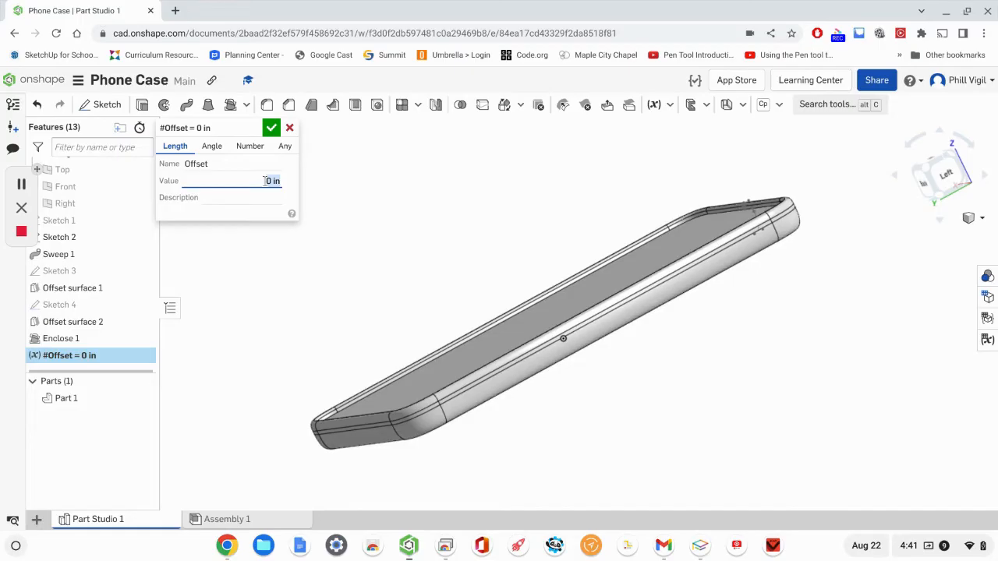
pyautogui.press('BackSpace')
pyautogui.write('.025')
pyautogui.press('Return')
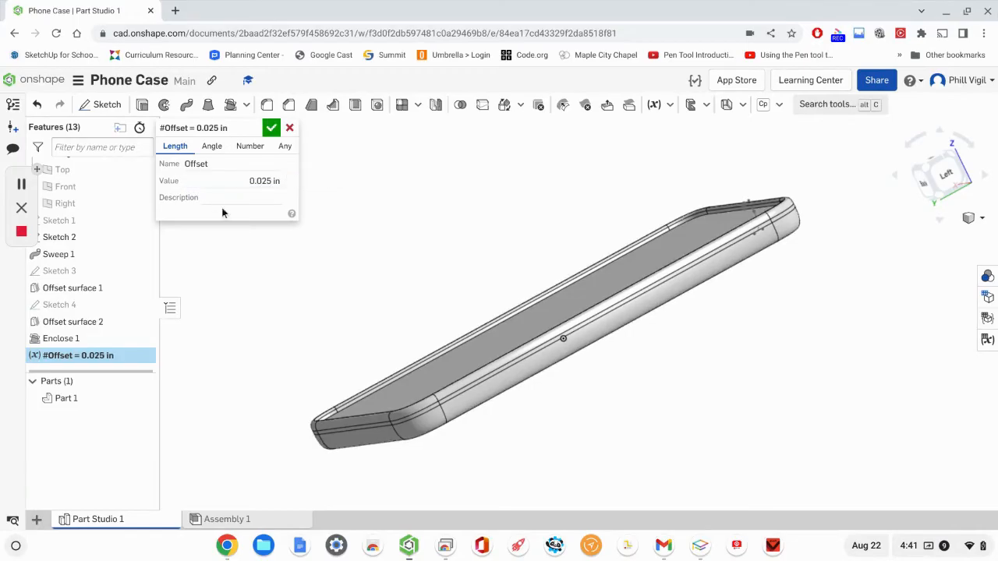
pyautogui.click(271, 127)
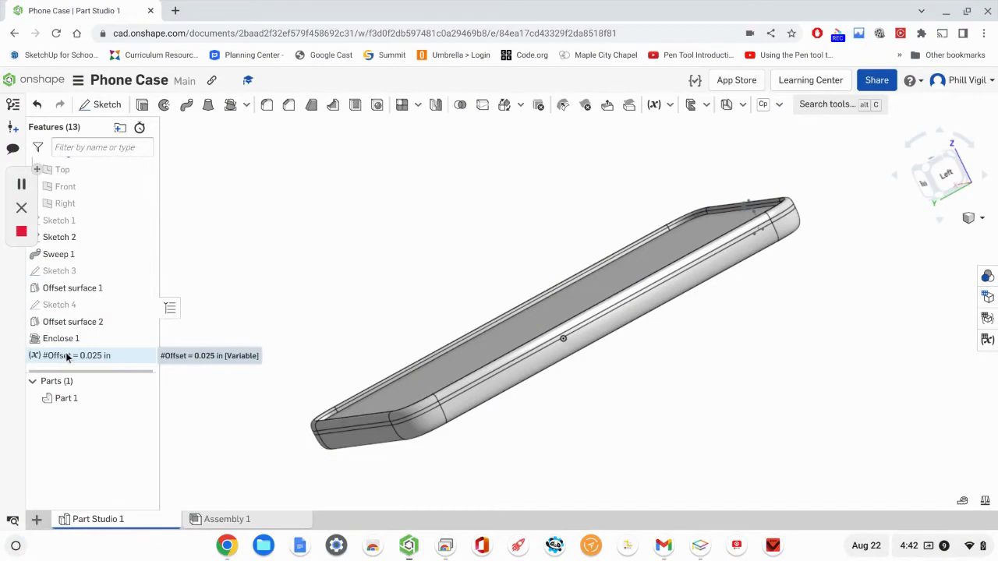
# Rename the enclosed solid part as Phone.
pyautogui.rightClick(67, 403)
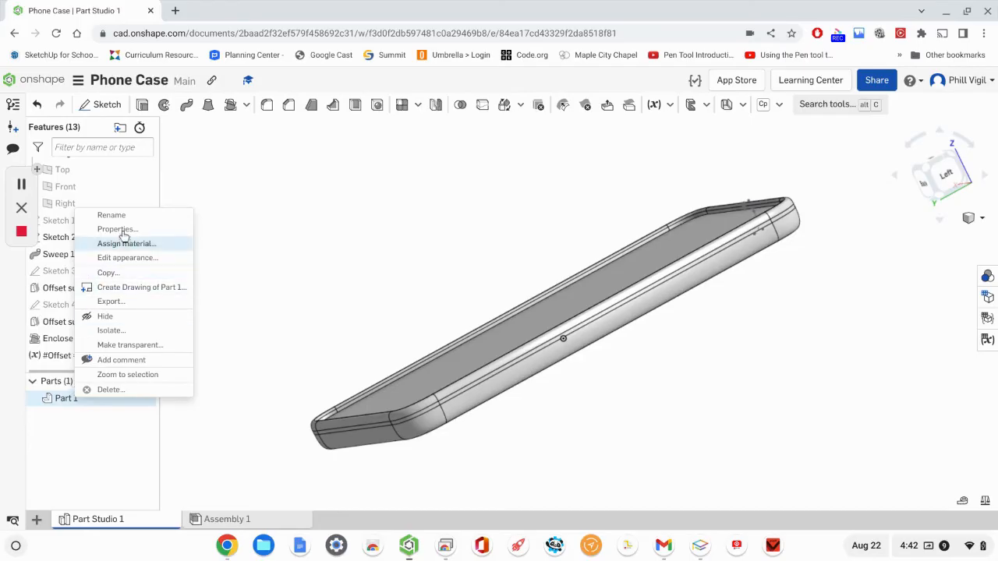
pyautogui.click(180, 215)
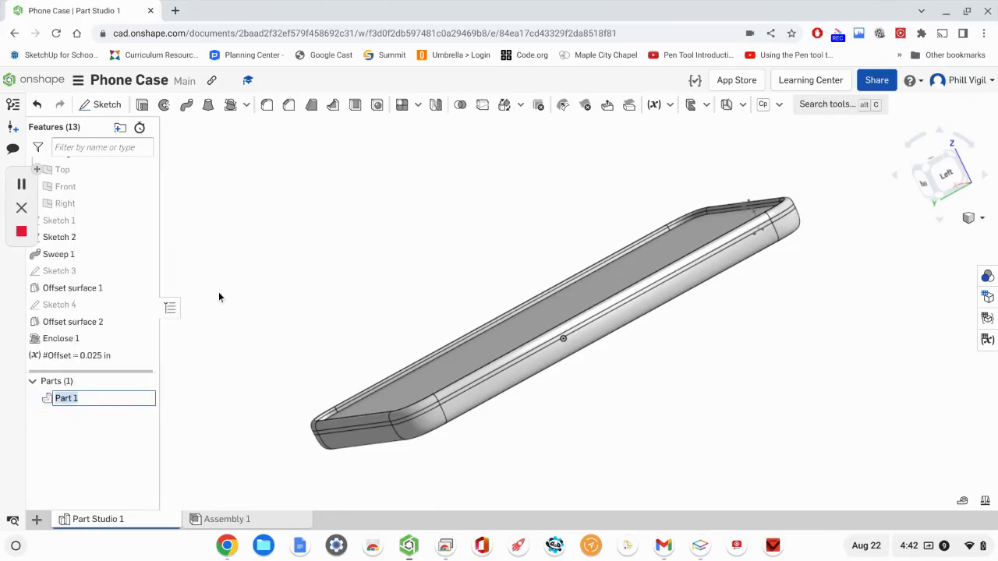
pyautogui.write('Phone')
pyautogui.press('Return')
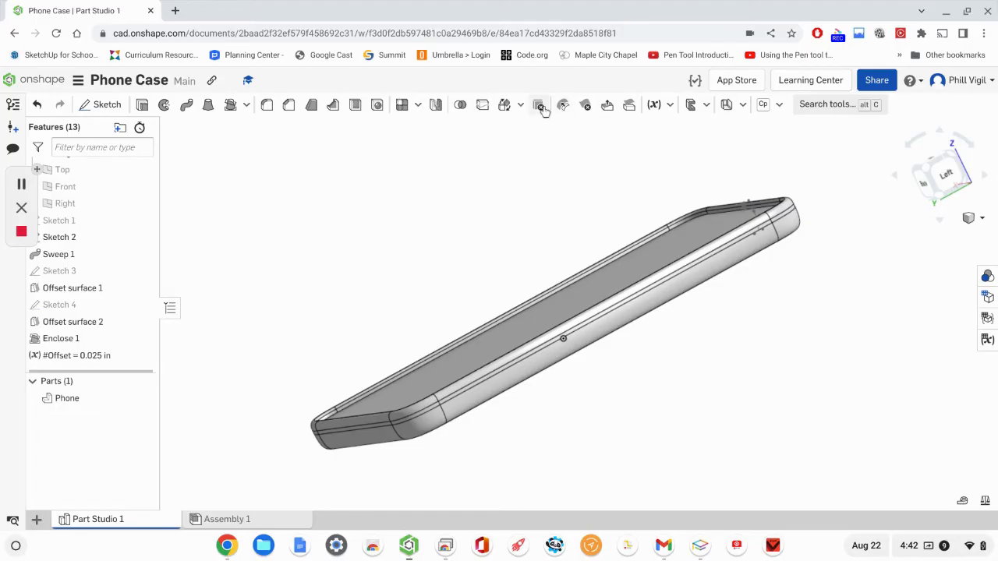
# Set up an offset surface on the phone's flat back face, using the #Offset variable as its distance.
pyautogui.click(670, 105)
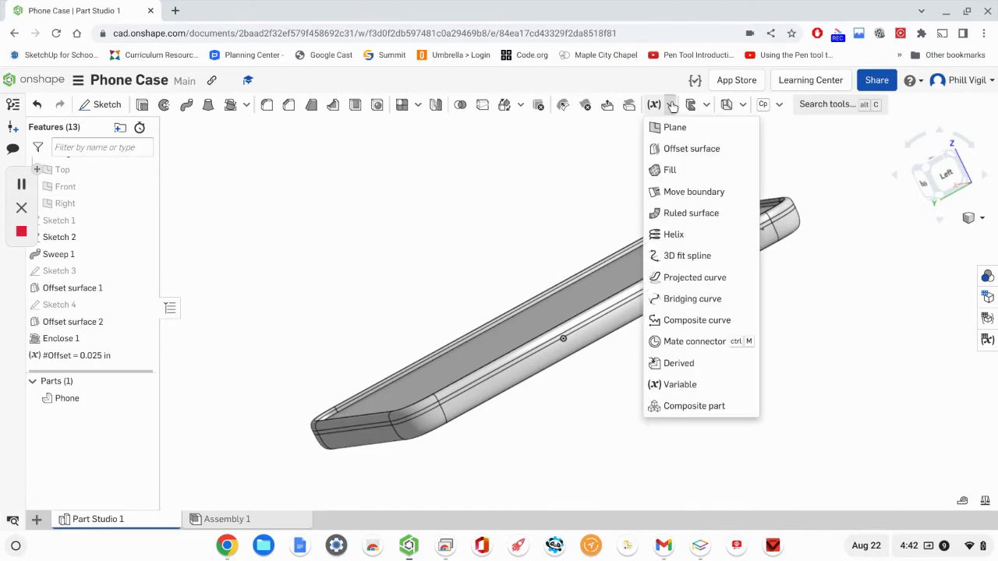
pyautogui.click(690, 149)
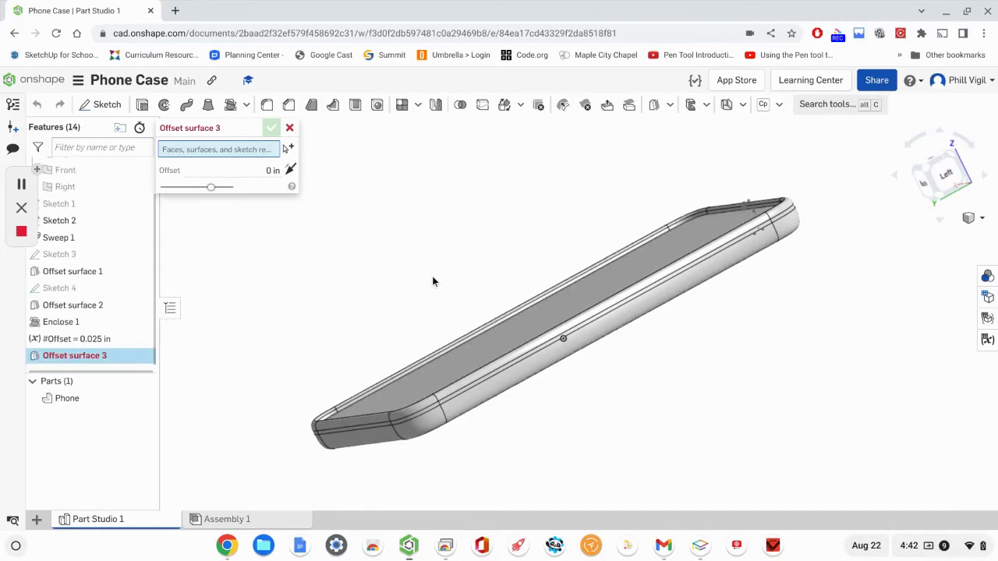
pyautogui.click(252, 172)
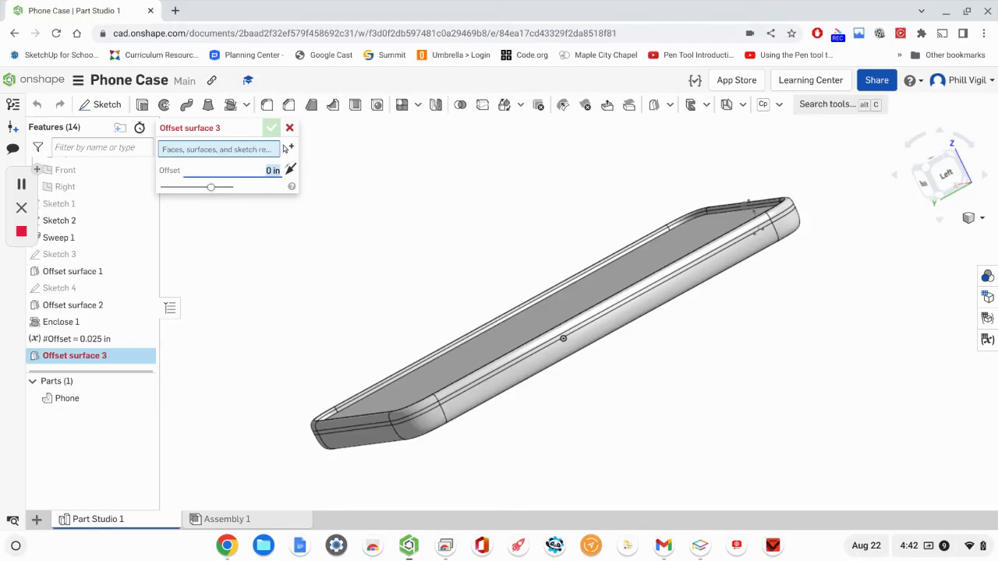
pyautogui.write('#')
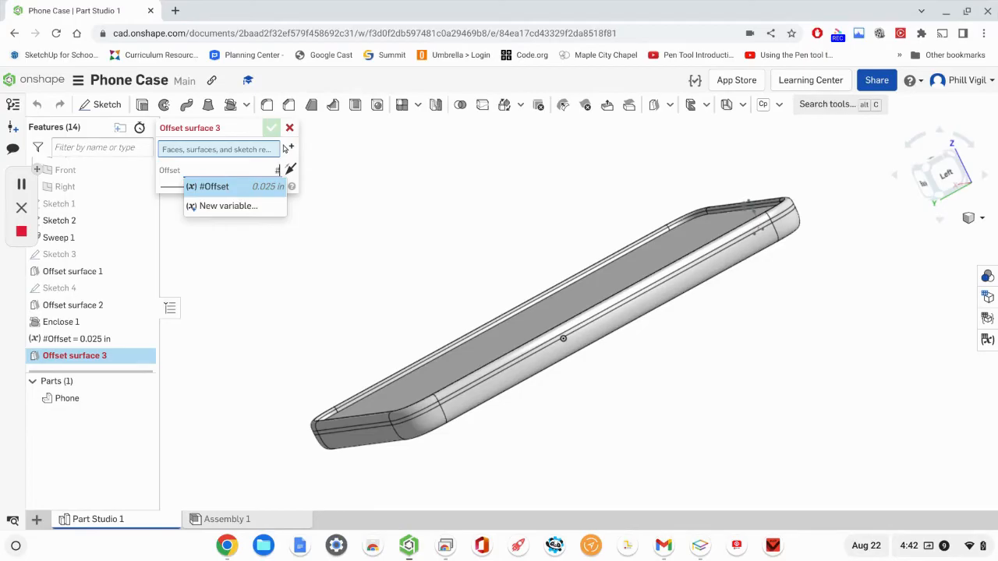
pyautogui.click(214, 187)
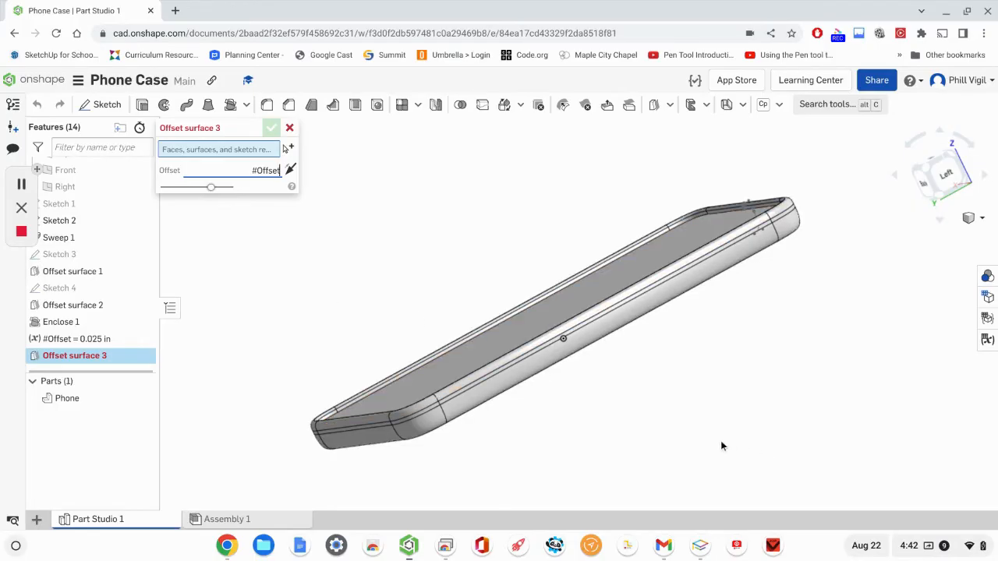
pyautogui.moveTo(720, 446); pyautogui.dragTo(684, 388, button='right')
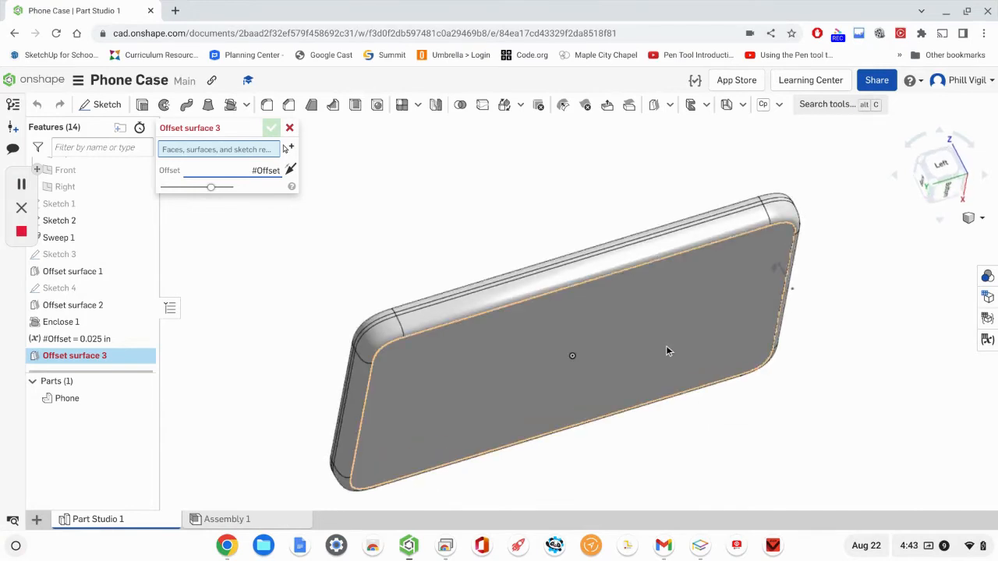
pyautogui.click(667, 350)
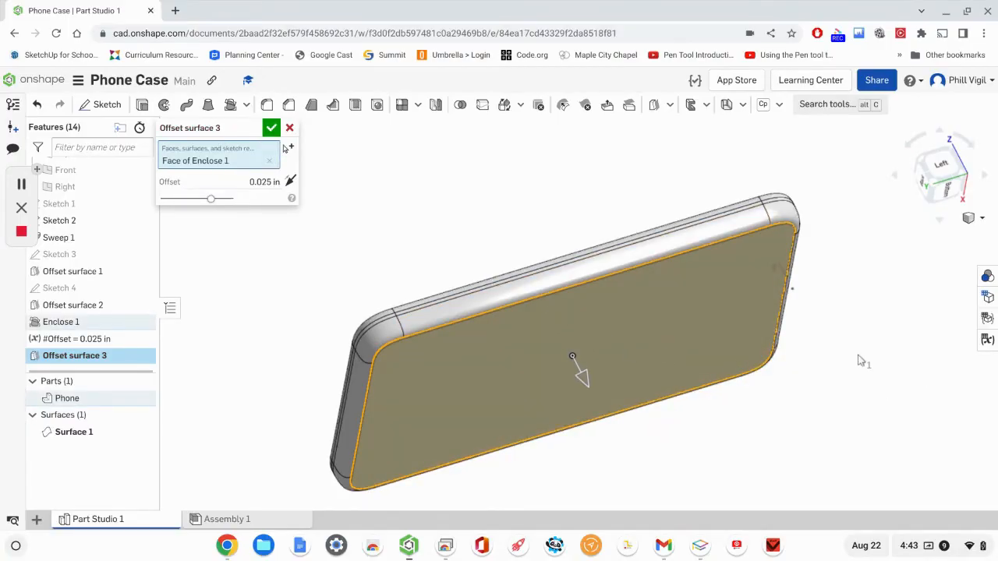
# Add the phone's left long side faces, including the narrow band, plus the adjoining rear corner and rear end faces to the offset surface.
pyautogui.press('Up')
pyautogui.press('Up')
pyautogui.press('Up')
pyautogui.press('Up')
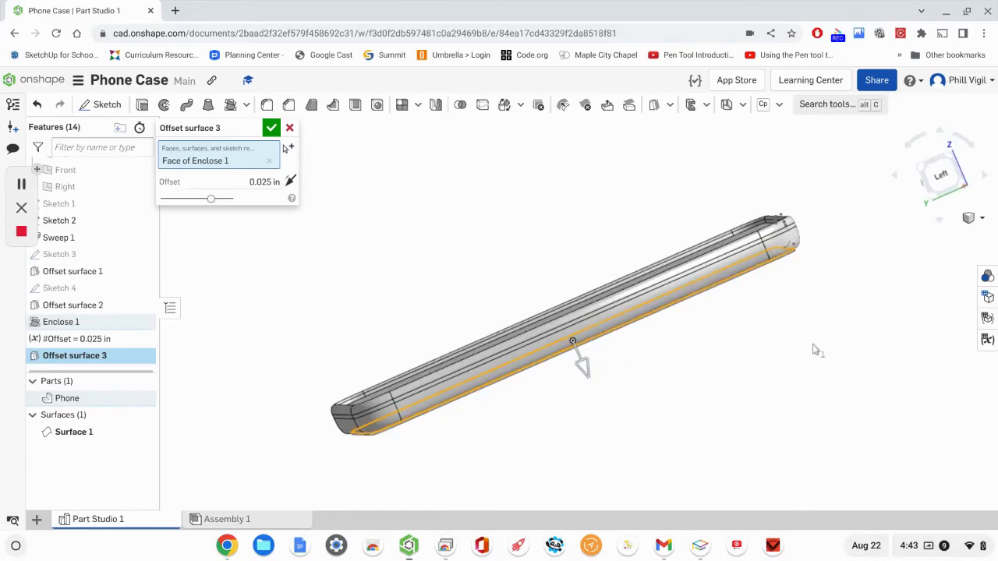
pyautogui.click(427, 411)
pyautogui.scroll(3, 427, 411)
pyautogui.scroll(3, 425, 409)
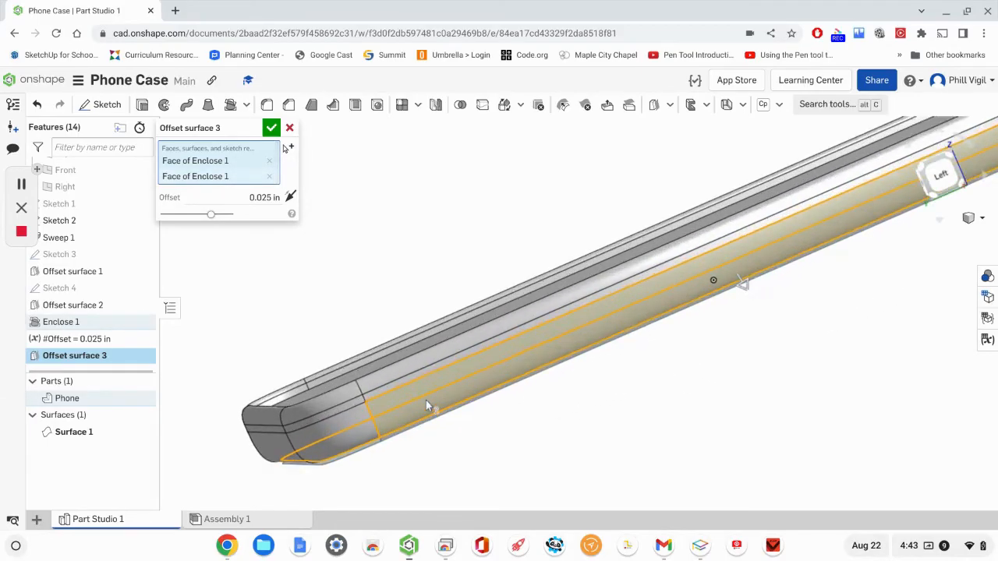
pyautogui.click(327, 420)
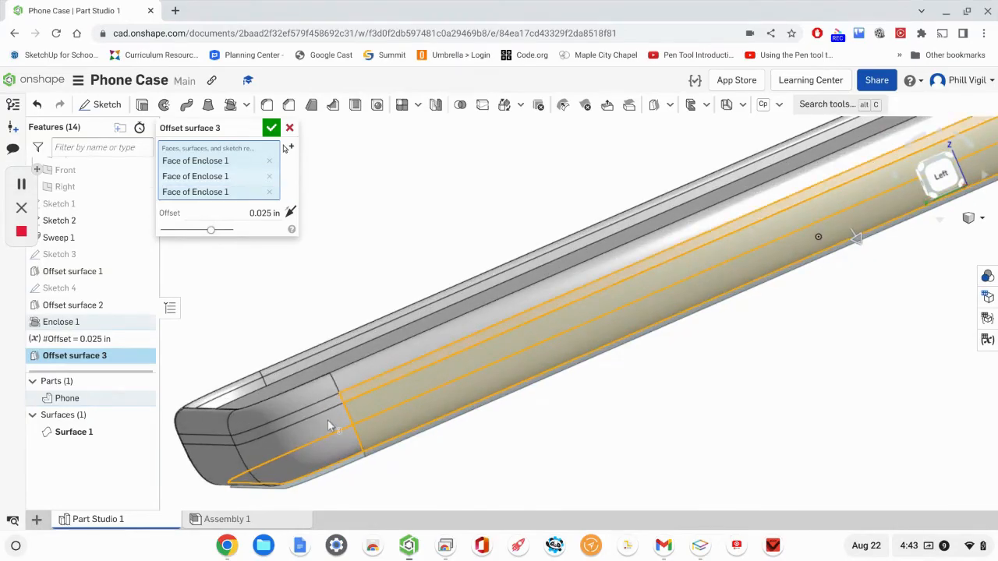
pyautogui.click(329, 435)
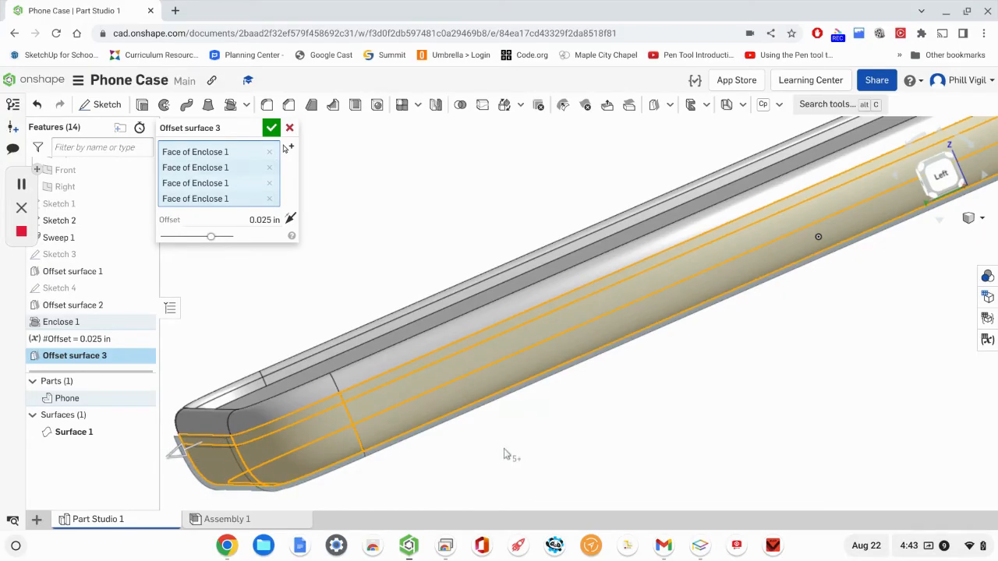
# Extend the offset surface selection with the outer wall and narrow band faces of the right long side and both its corners.
pyautogui.moveTo(528, 453); pyautogui.dragTo(645, 436, button='right')
pyautogui.scroll(3, 641, 443)
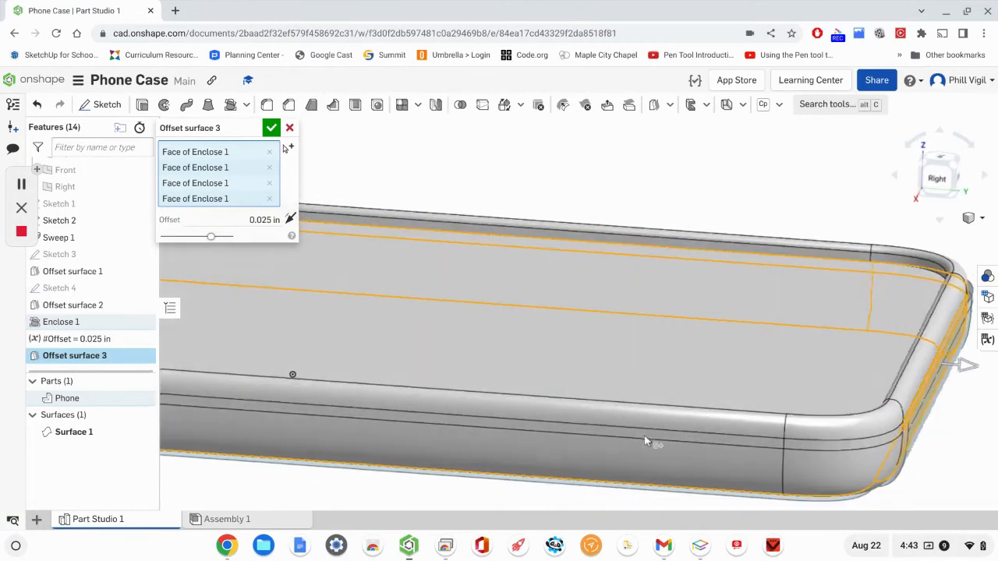
pyautogui.moveTo(888, 502); pyautogui.dragTo(836, 461, button='right')
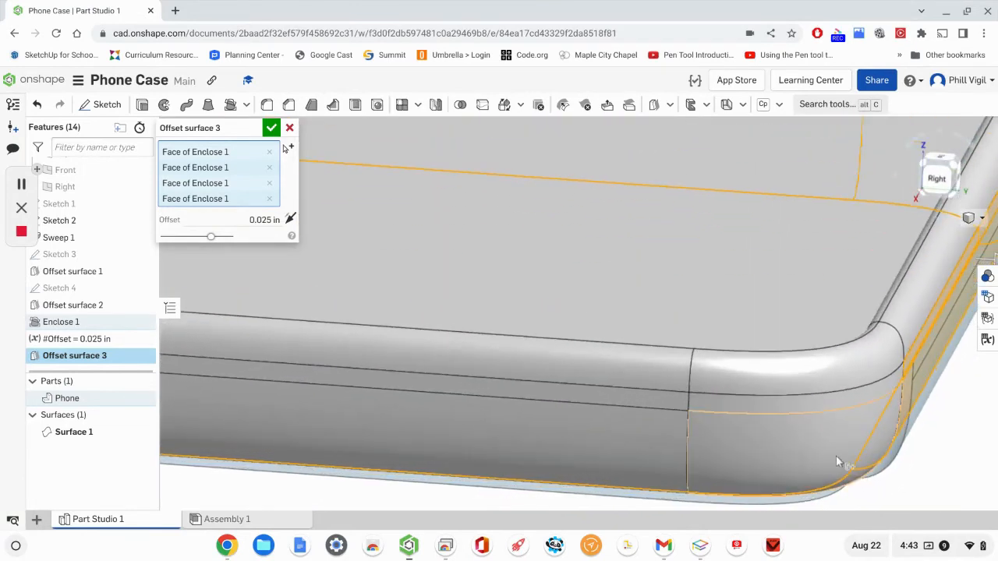
pyautogui.click(798, 399)
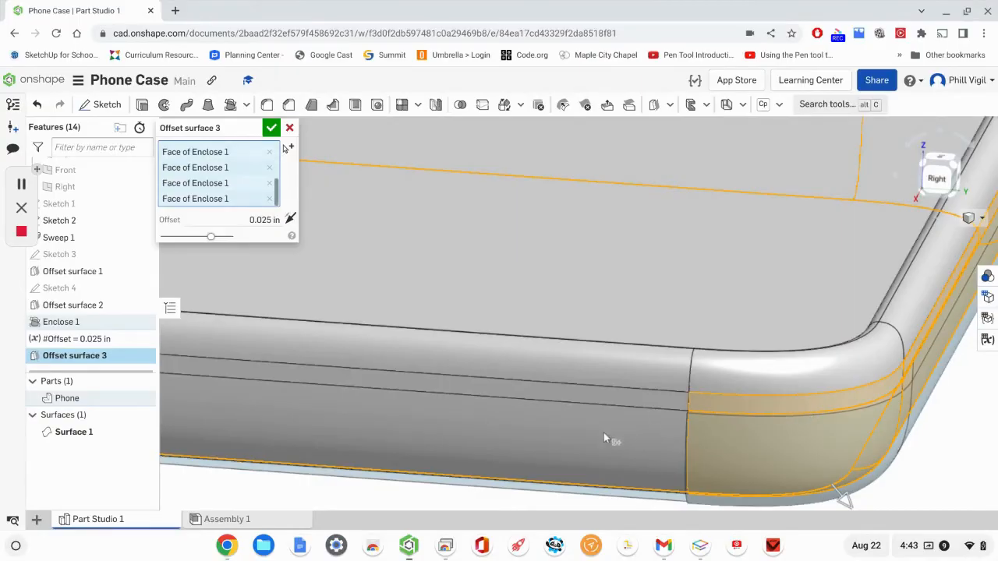
pyautogui.click(570, 410)
pyautogui.scroll(-4, 570, 416)
pyautogui.moveTo(424, 415); pyautogui.dragTo(786, 415, button='middle')
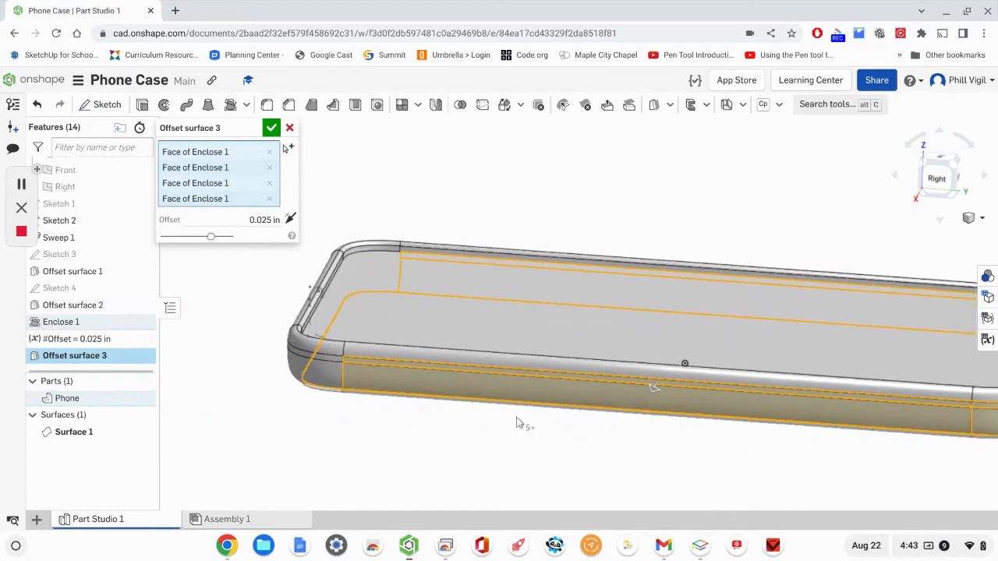
pyautogui.click(326, 364)
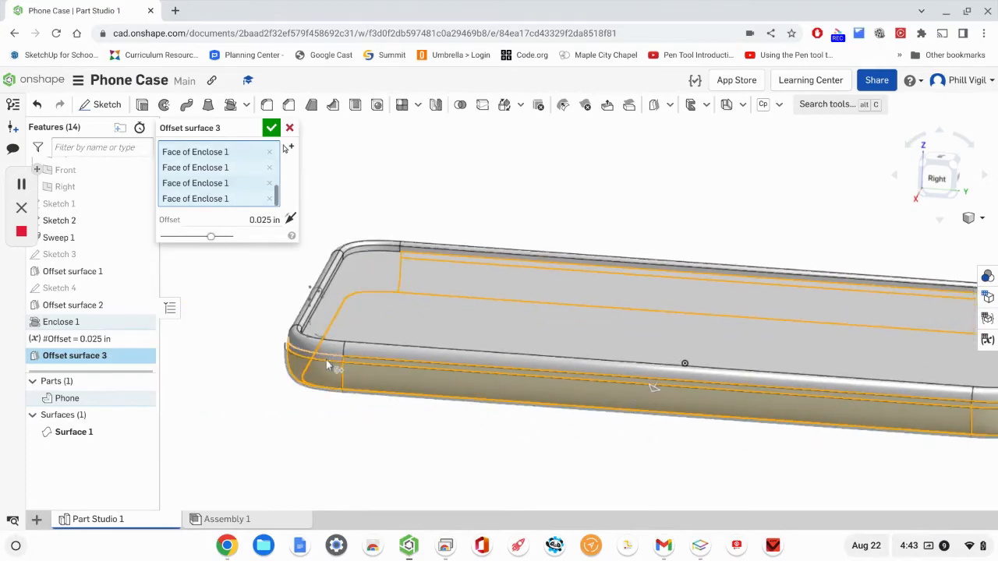
# Include the phone's front end and remaining corner faces, with their narrow bands, to complete the offset selection around the perimeter.
pyautogui.moveTo(311, 398); pyautogui.dragTo(367, 411, button='right')
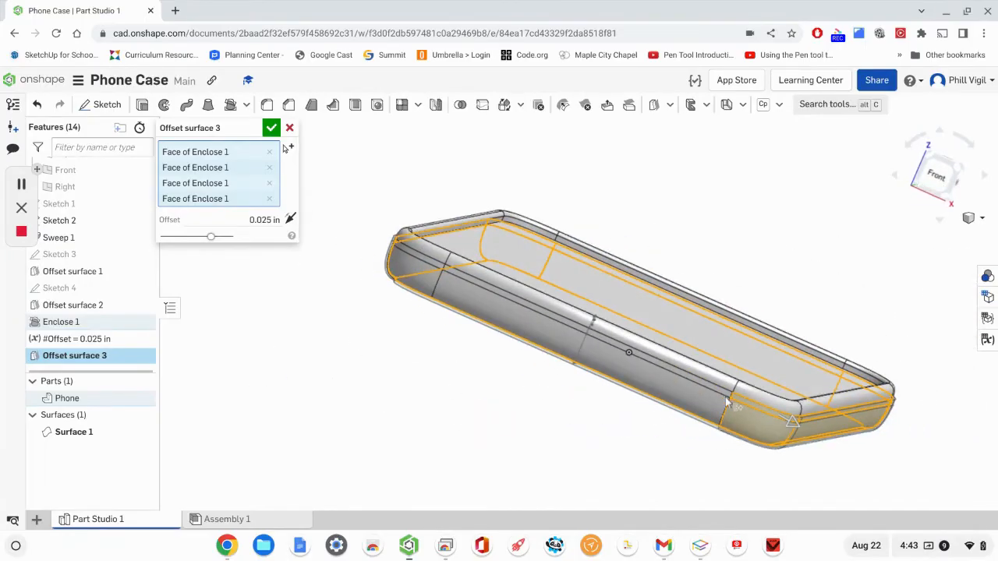
pyautogui.click(708, 382)
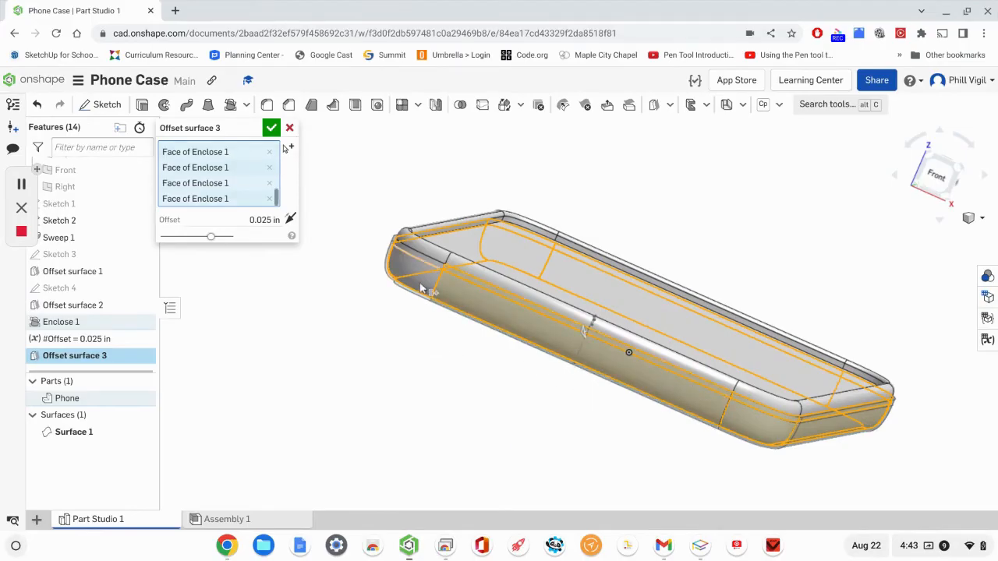
pyautogui.scroll(2, 418, 286)
pyautogui.click(429, 257)
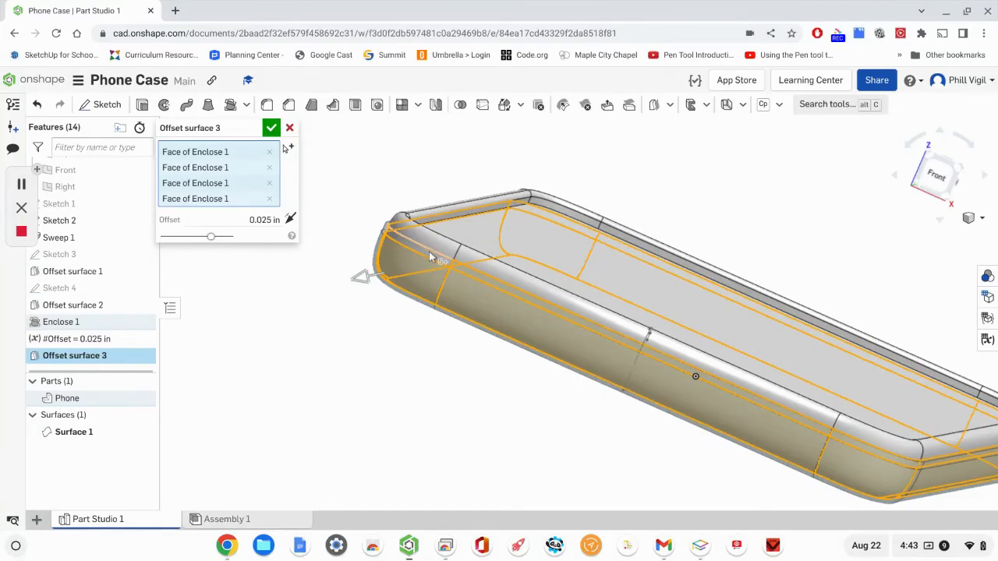
pyautogui.moveTo(327, 326); pyautogui.dragTo(345, 339, button='right')
pyautogui.scroll(-2, 339, 344)
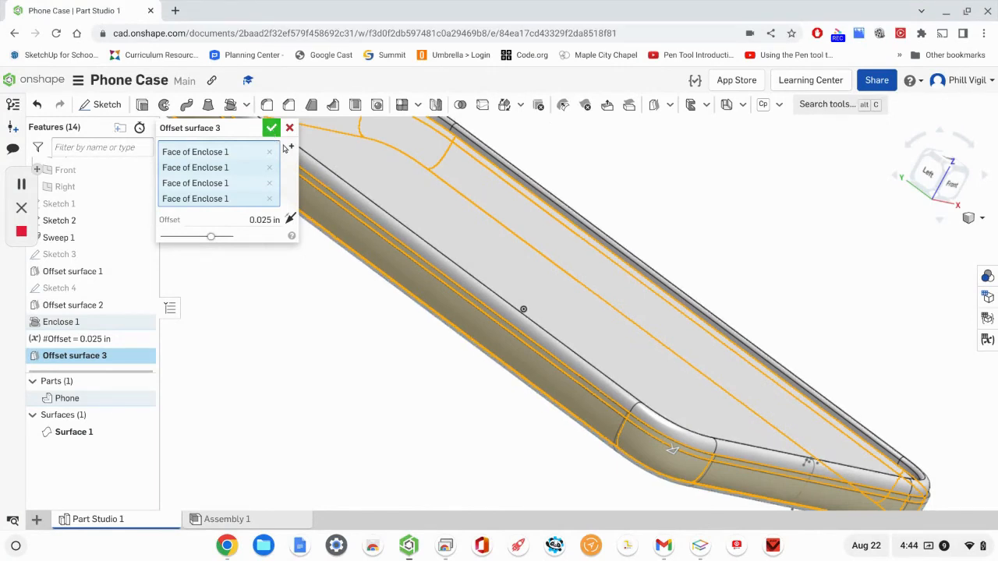
# Accept the 0.025 in offset surface around the enclosed phone and hide the Phone part.
pyautogui.click(272, 129)
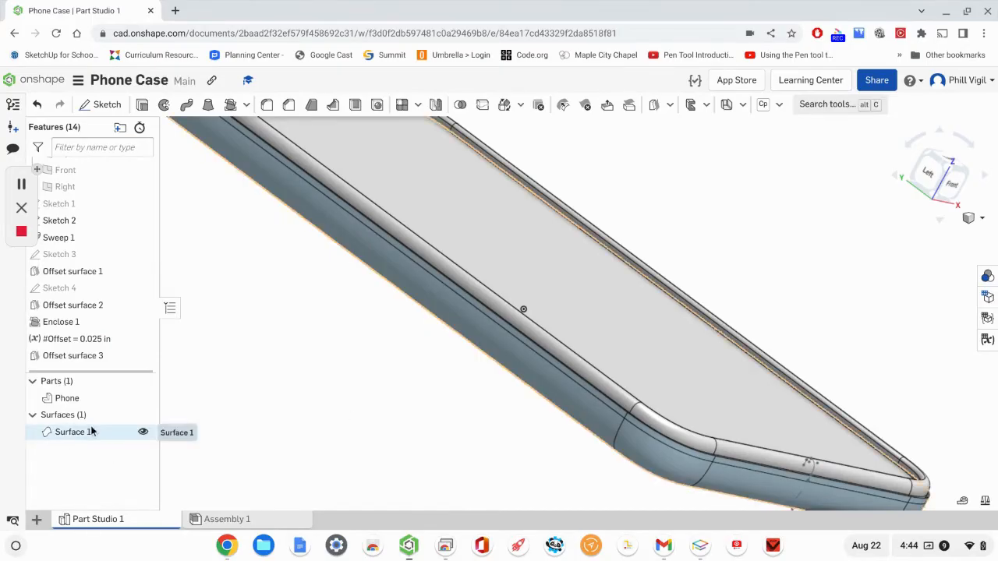
pyautogui.click(143, 398)
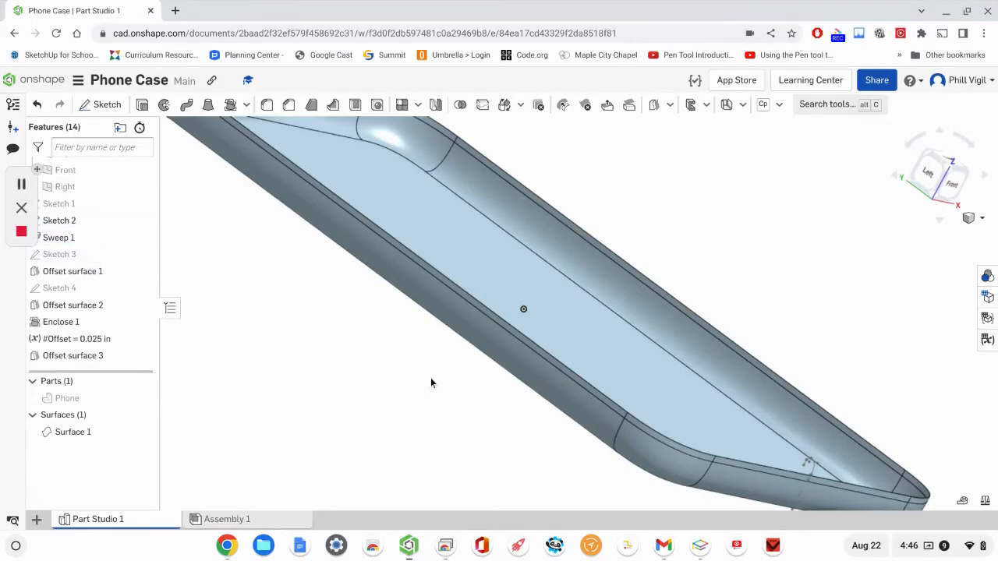
pyautogui.moveTo(431, 377); pyautogui.dragTo(519, 483, button='middle')
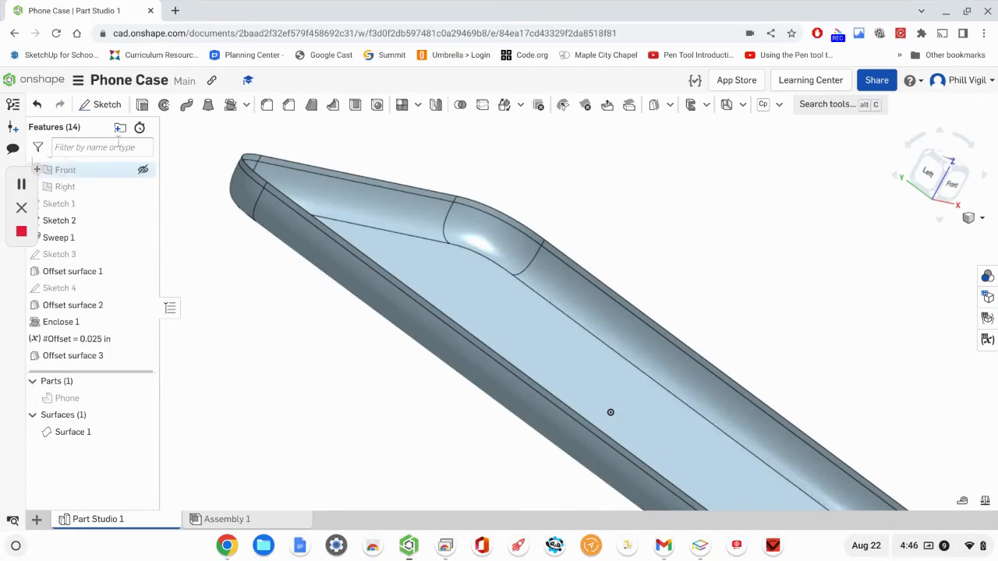
# Start a sketch on the Right plane and view it normal to the sketch plane.
pyautogui.click(106, 104)
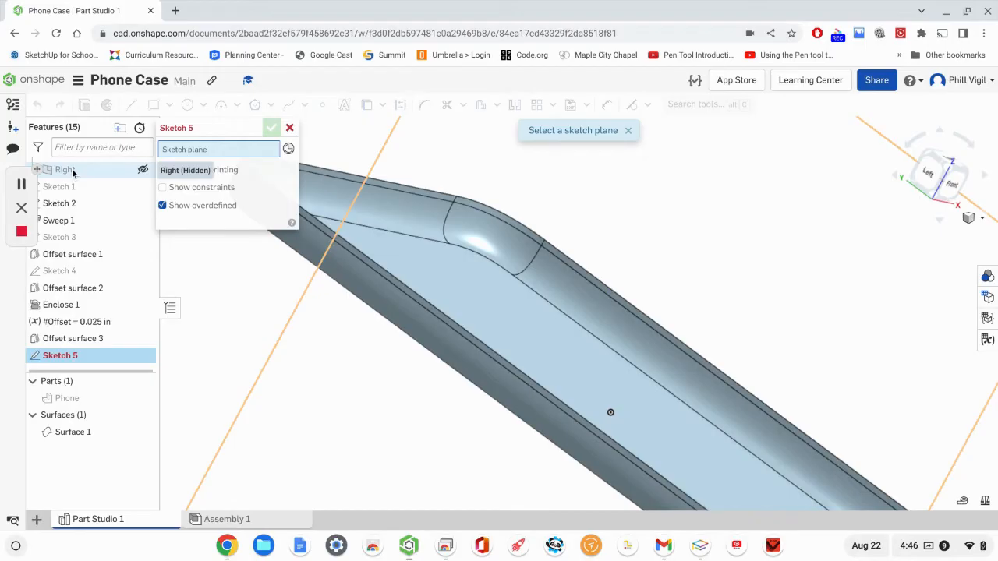
pyautogui.click(72, 172)
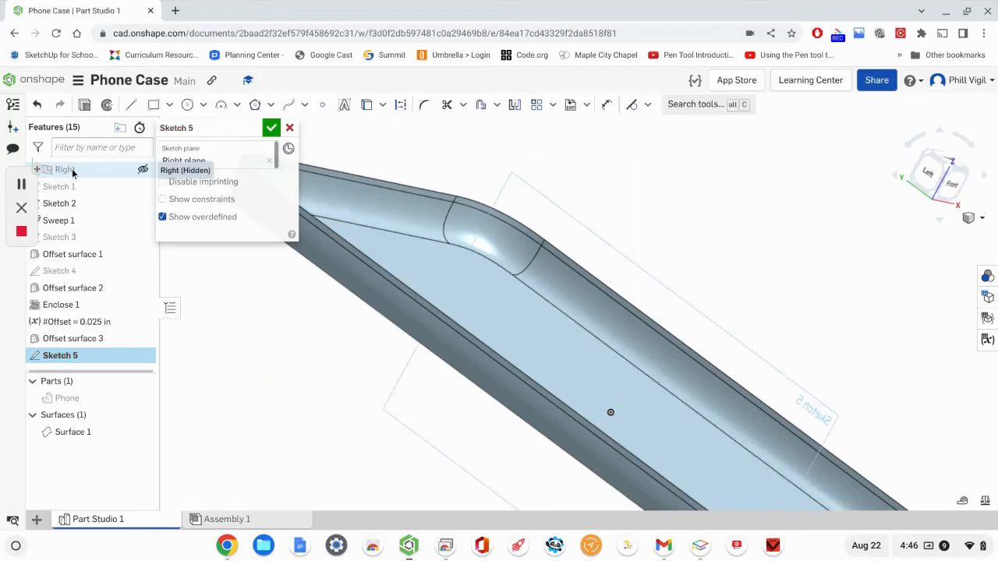
pyautogui.rightClick(260, 344)
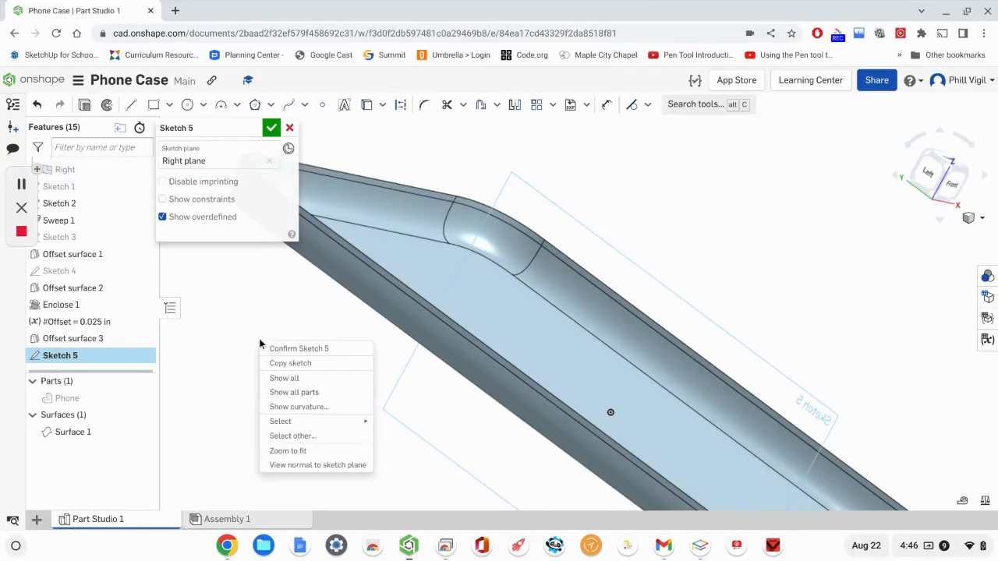
pyautogui.click(277, 465)
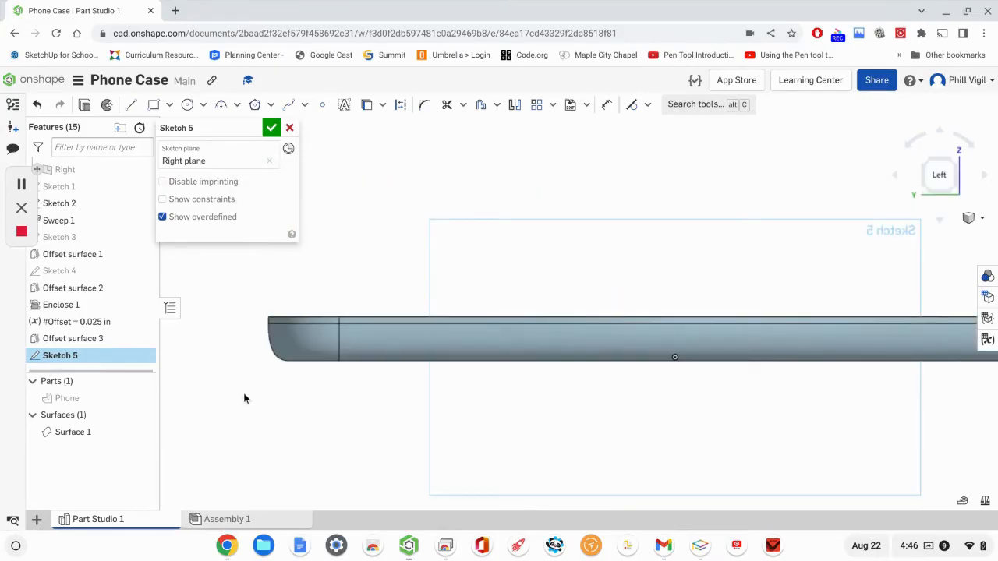
# Sketch a small conic with rho 0.5 just above the upper corner at the end of the case surface.
pyautogui.moveTo(387, 281)
pyautogui.mouseDown(button='middle')
pyautogui.moveTo(491, 274)
pyautogui.moveTo(540, 294)
pyautogui.mouseUp(button='middle')
pyautogui.scroll(2, 419, 308)
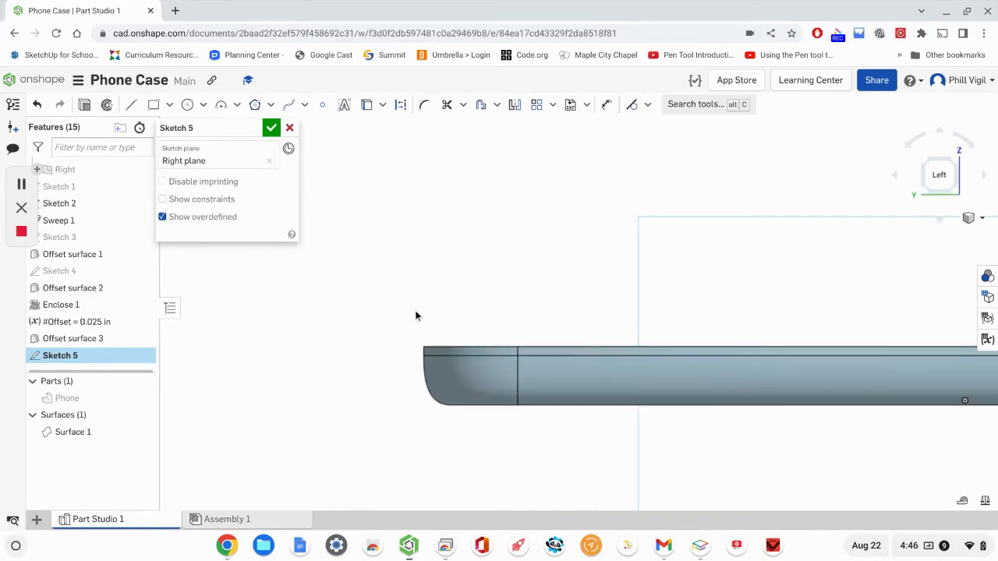
pyautogui.scroll(1, 383, 302)
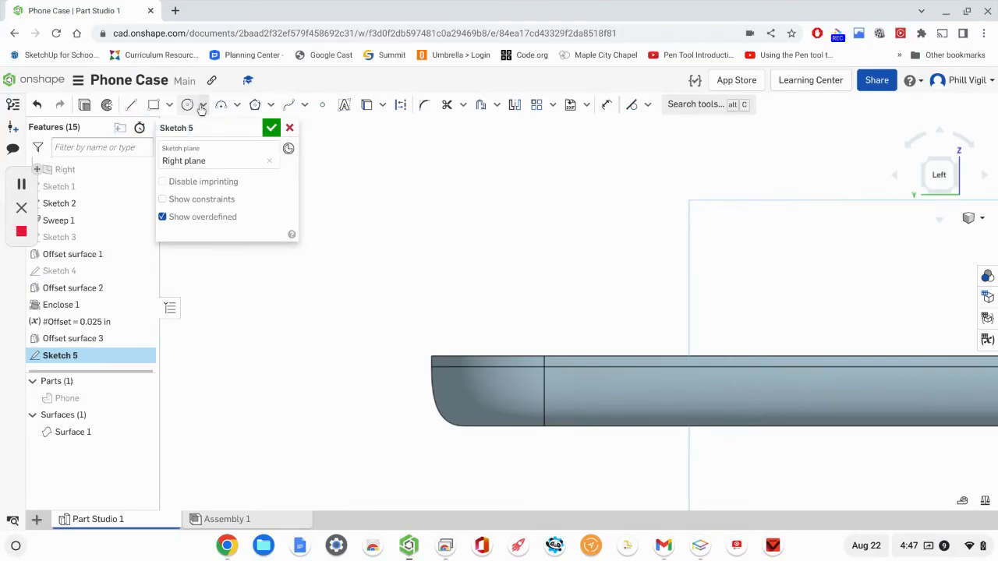
pyautogui.click(236, 106)
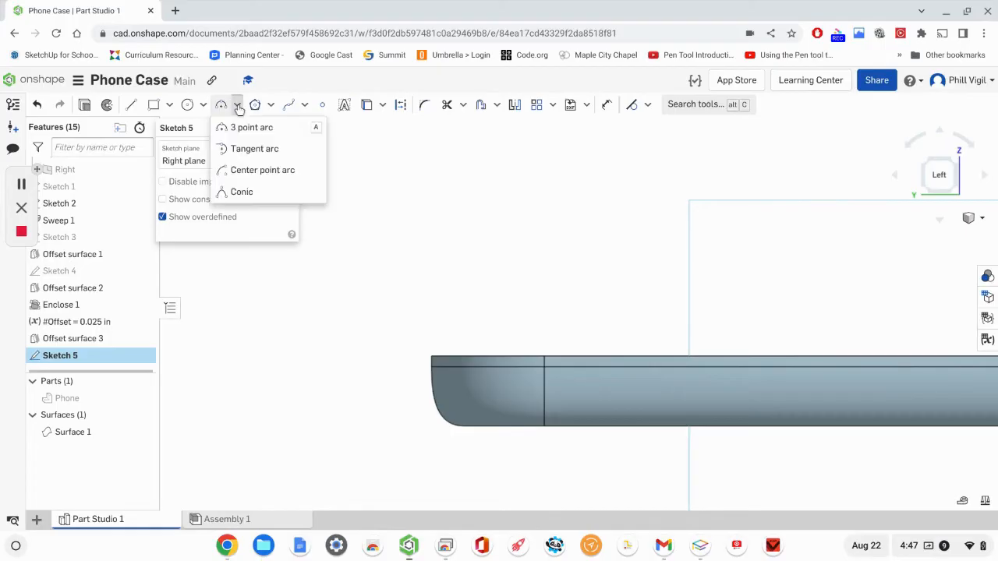
pyautogui.click(235, 194)
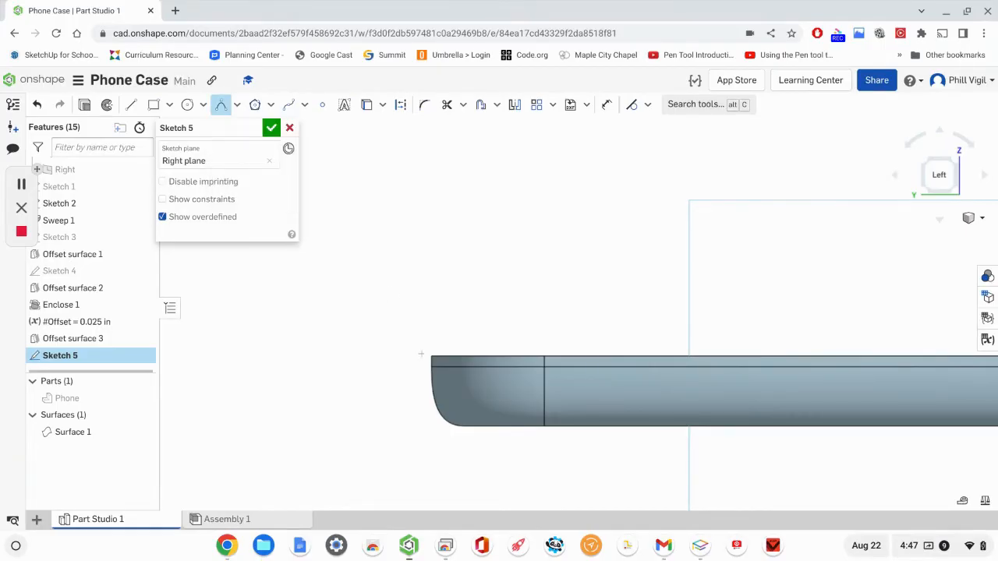
pyautogui.scroll(3, 423, 354)
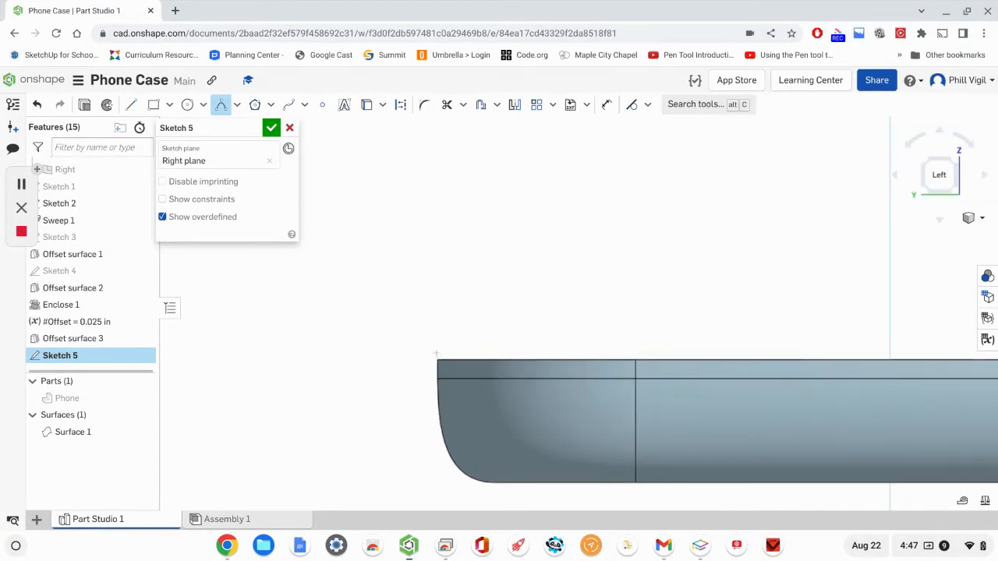
pyautogui.click(436, 352)
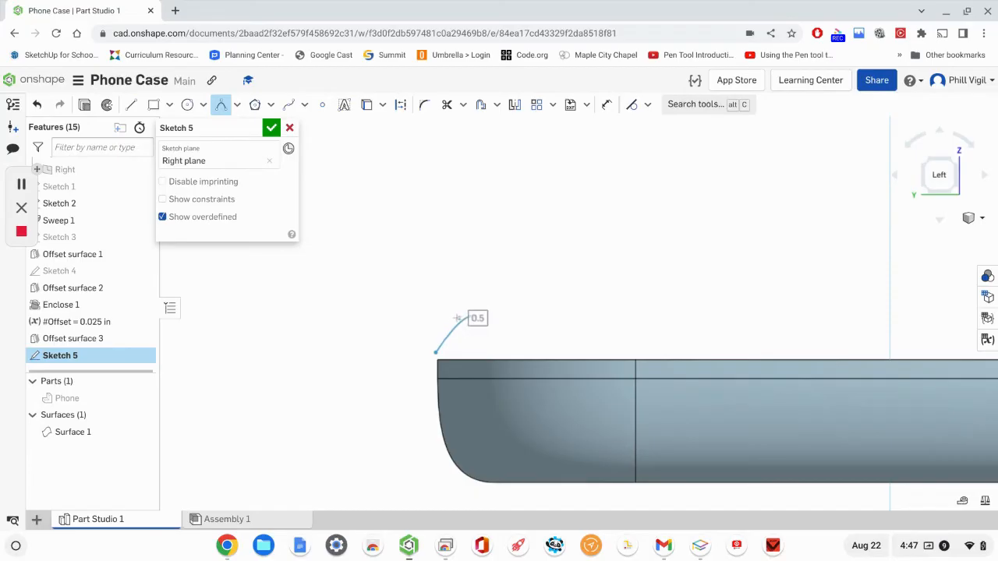
pyautogui.click(434, 318)
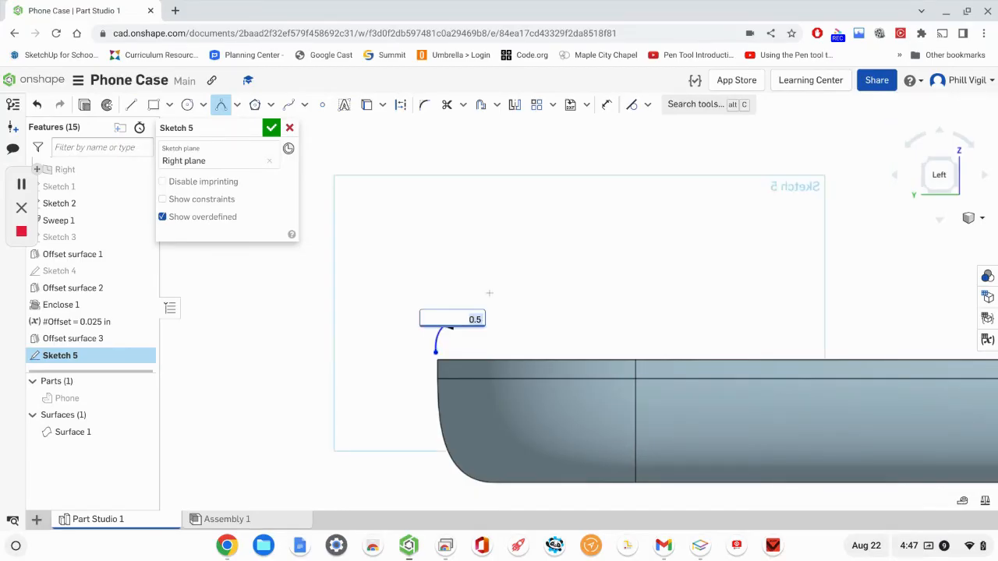
pyautogui.press('Return')
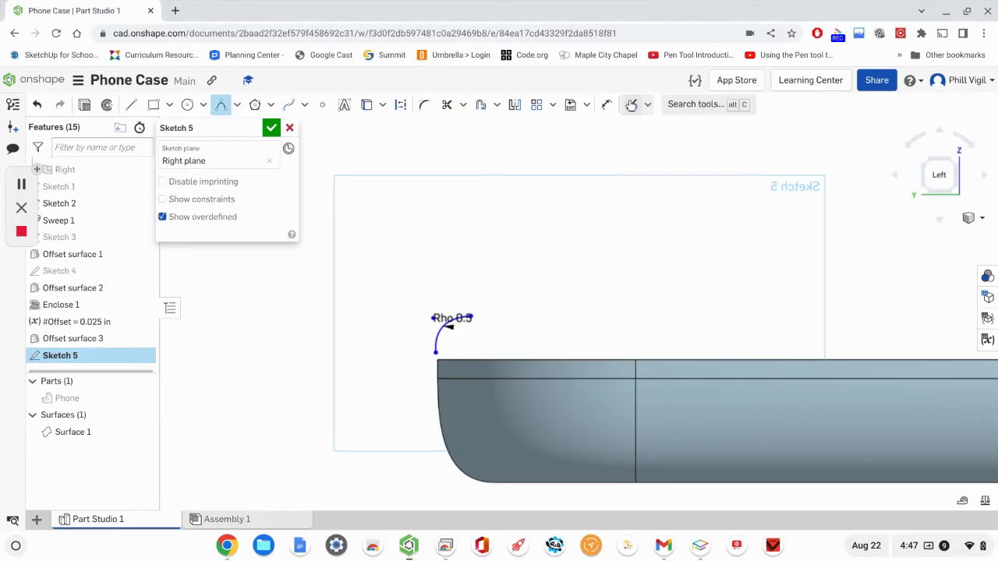
# Add a Pierce constraint between the conic's lower endpoint and the upper rim edge at the end of the case surface.
pyautogui.click(649, 105)
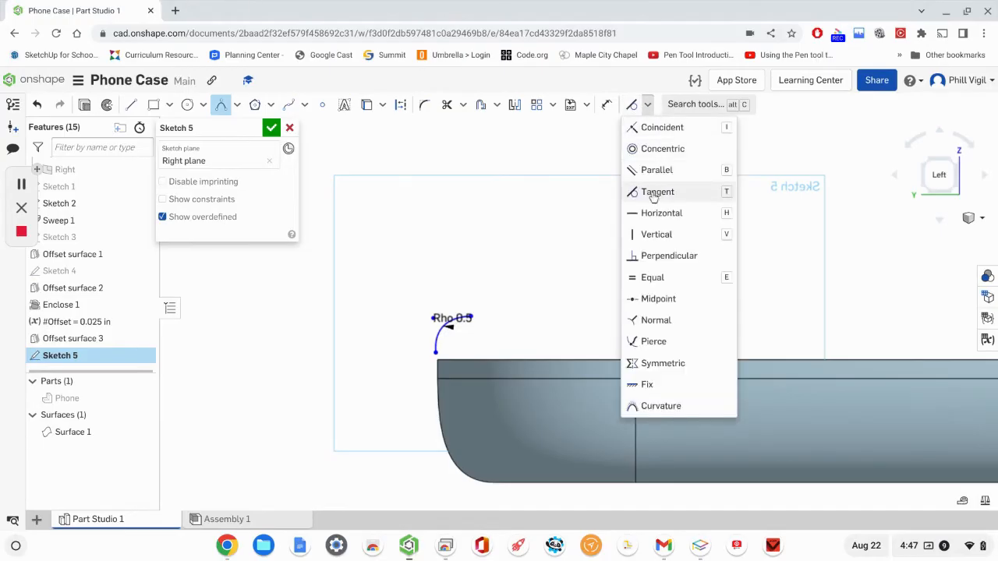
pyautogui.click(650, 343)
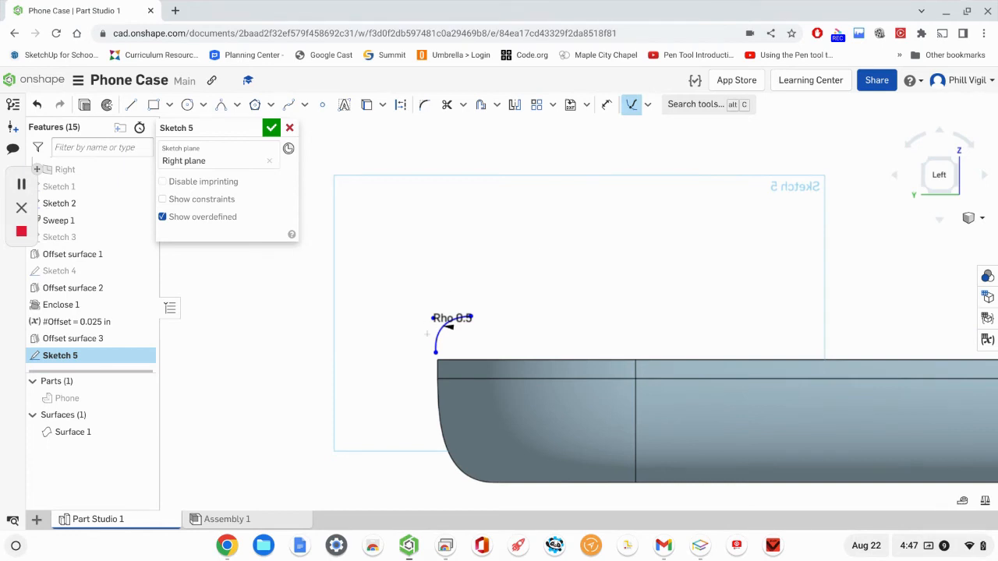
pyautogui.click(436, 352)
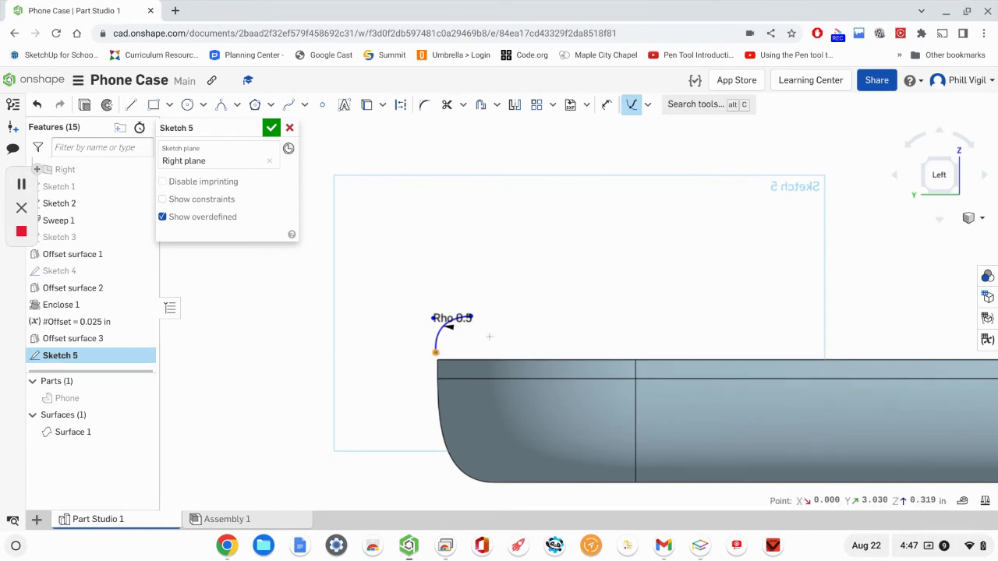
pyautogui.press('Down')
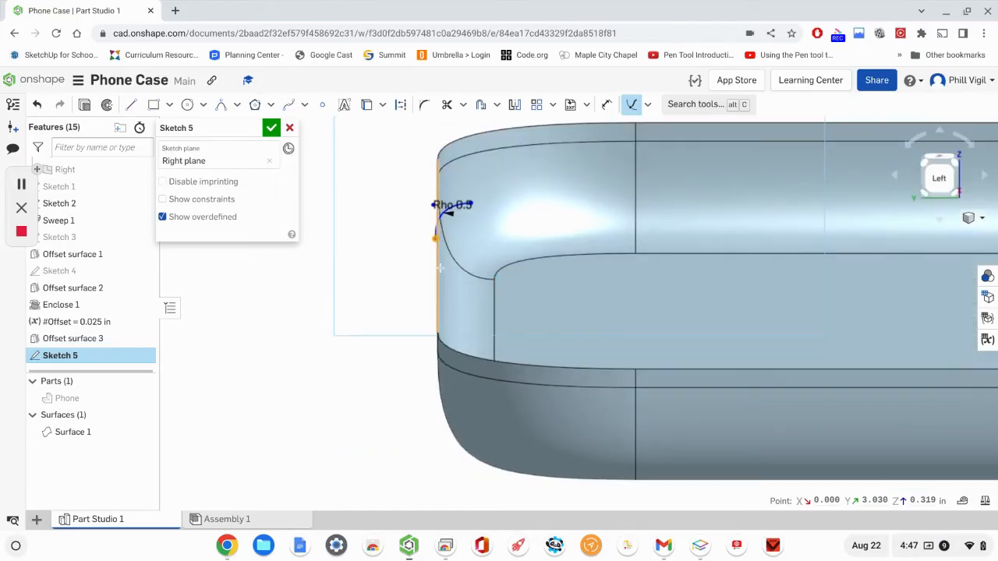
pyautogui.click(439, 275)
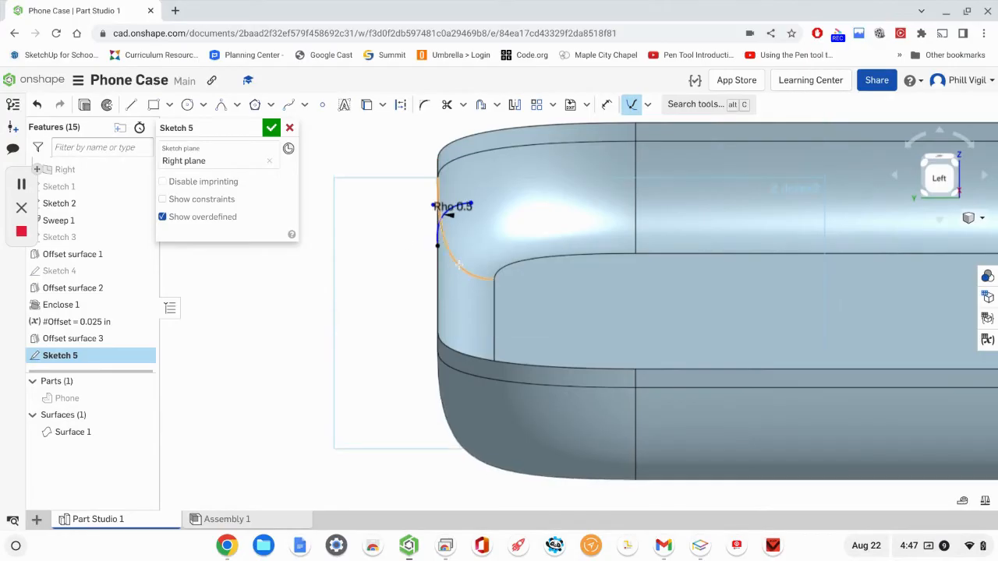
# Draw two construction lines joining the conic's upper and lower endpoints to its control point.
pyautogui.scroll(2, 460, 265)
pyautogui.press('Up')
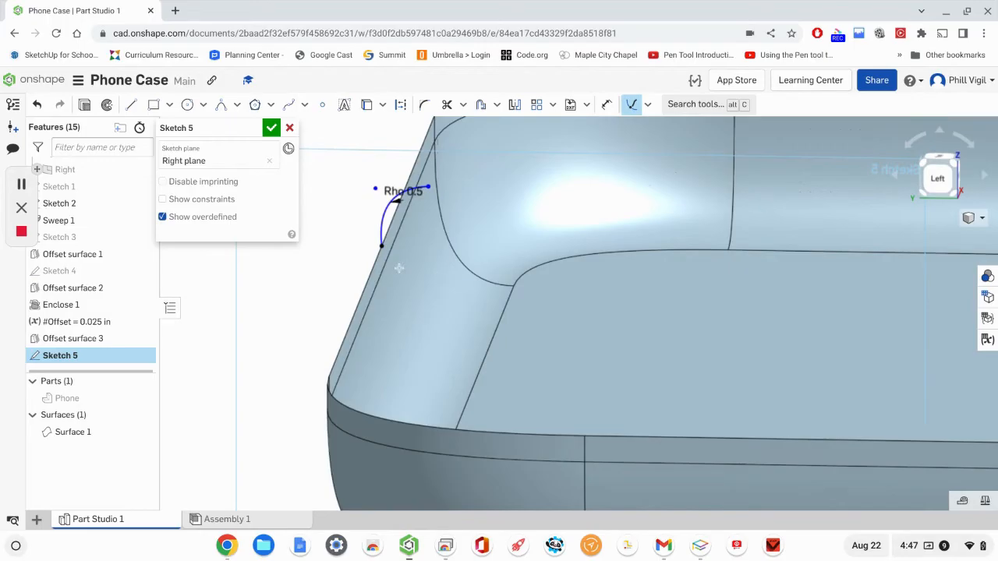
pyautogui.rightClick(293, 305)
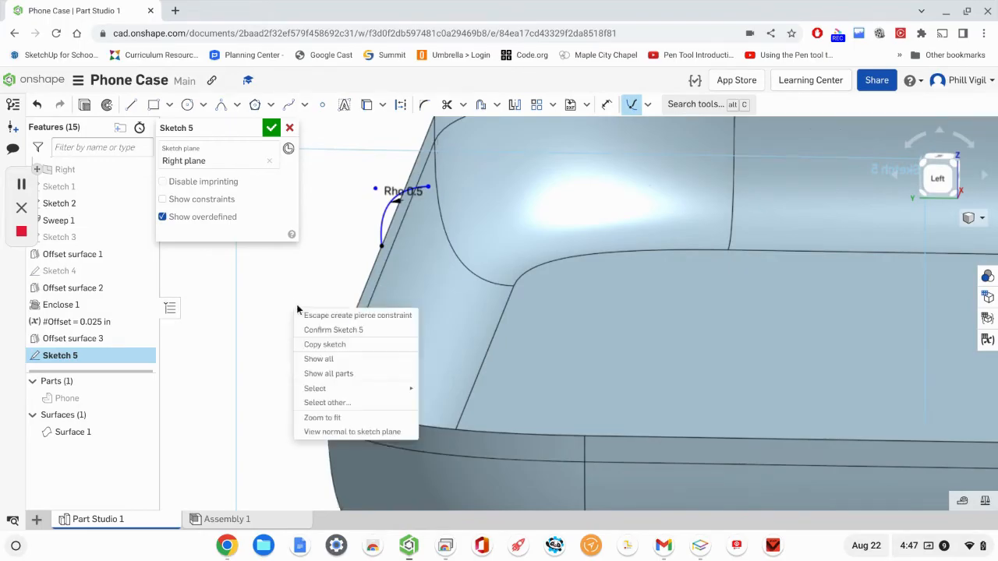
pyautogui.click(343, 431)
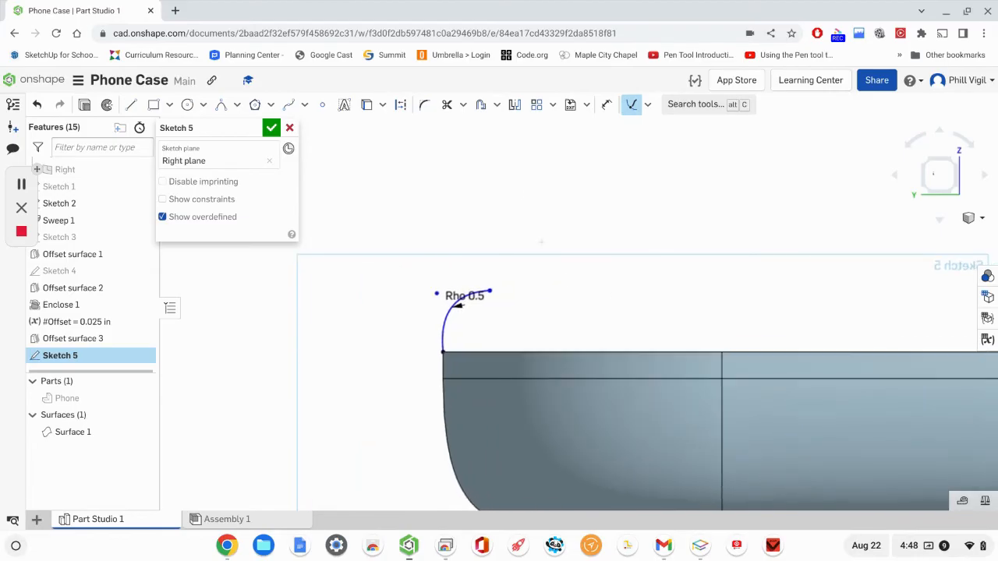
pyautogui.click(400, 105)
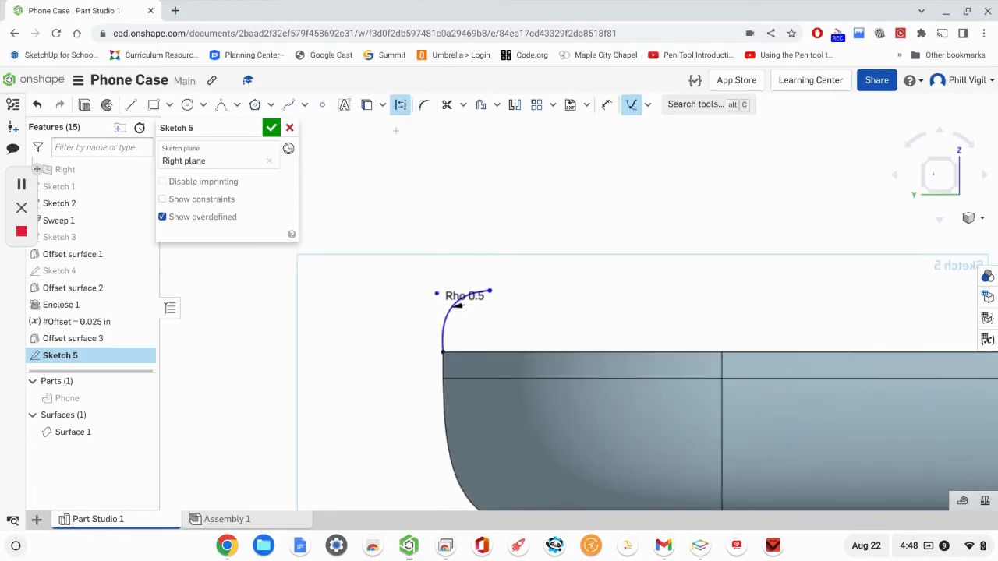
pyautogui.click(130, 105)
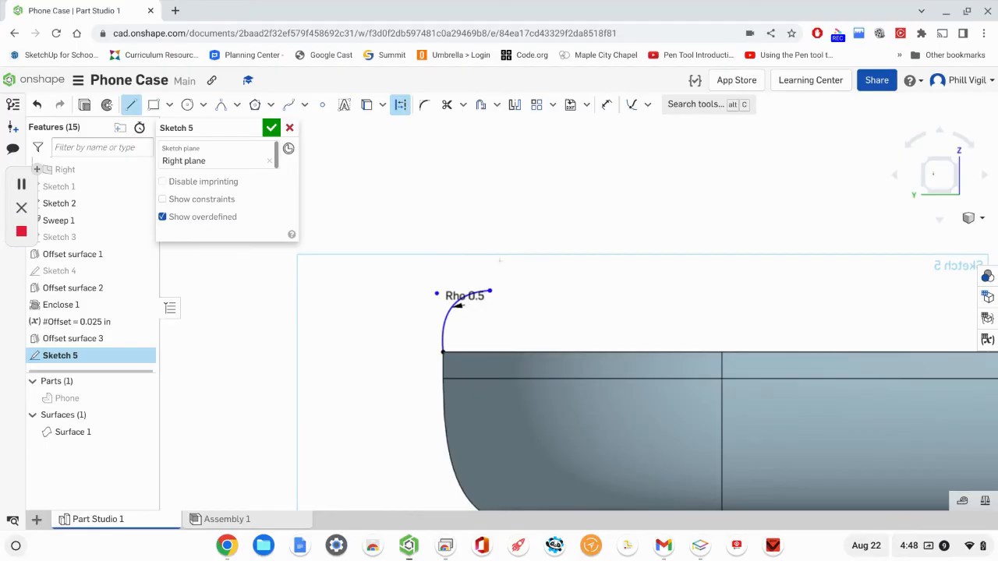
pyautogui.click(490, 291)
pyautogui.click(433, 294)
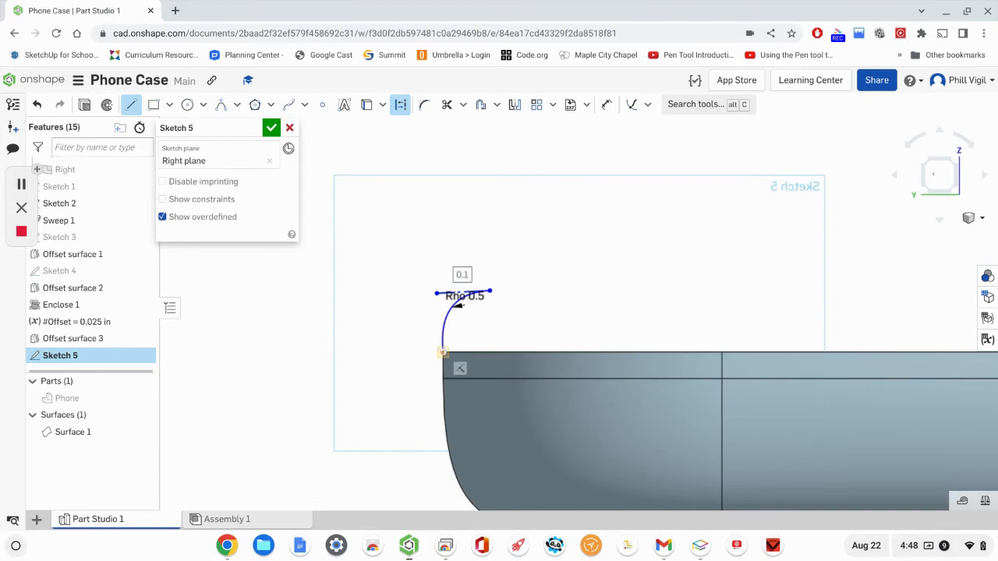
pyautogui.click(442, 352)
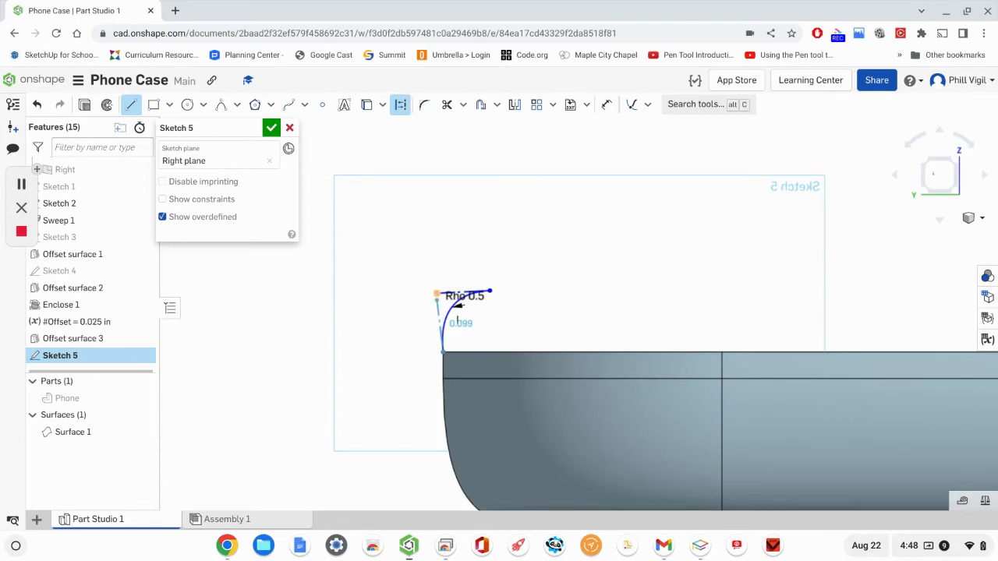
pyautogui.click(437, 293)
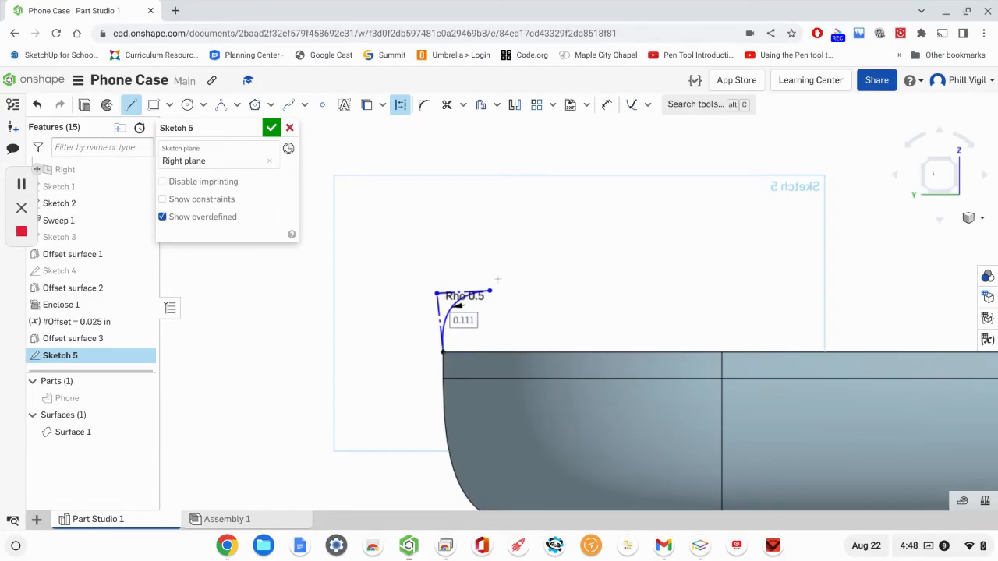
# Make the two construction lines of the conic equal in length.
pyautogui.click(647, 104)
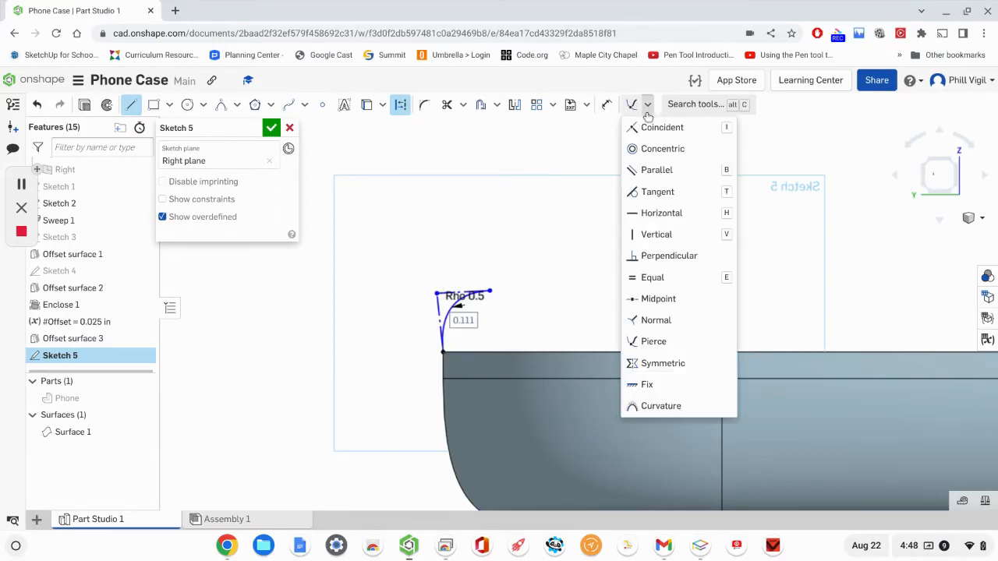
pyautogui.click(651, 277)
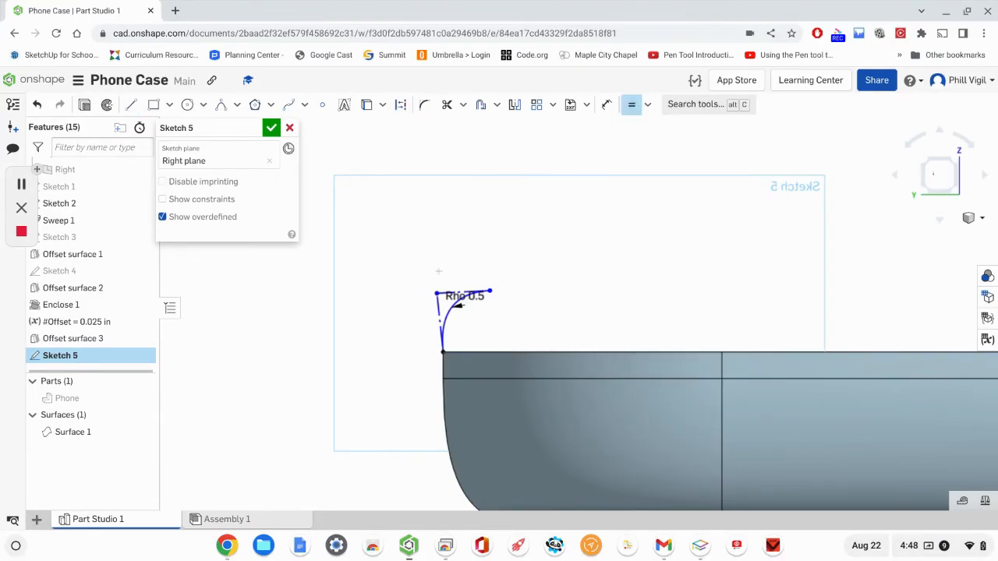
pyautogui.press('d')
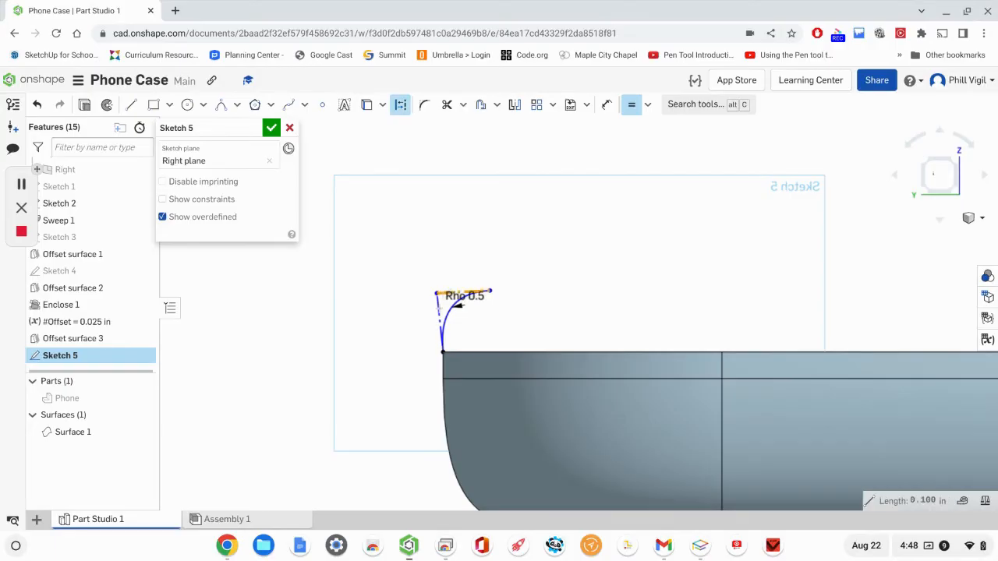
pyautogui.press('Escape')
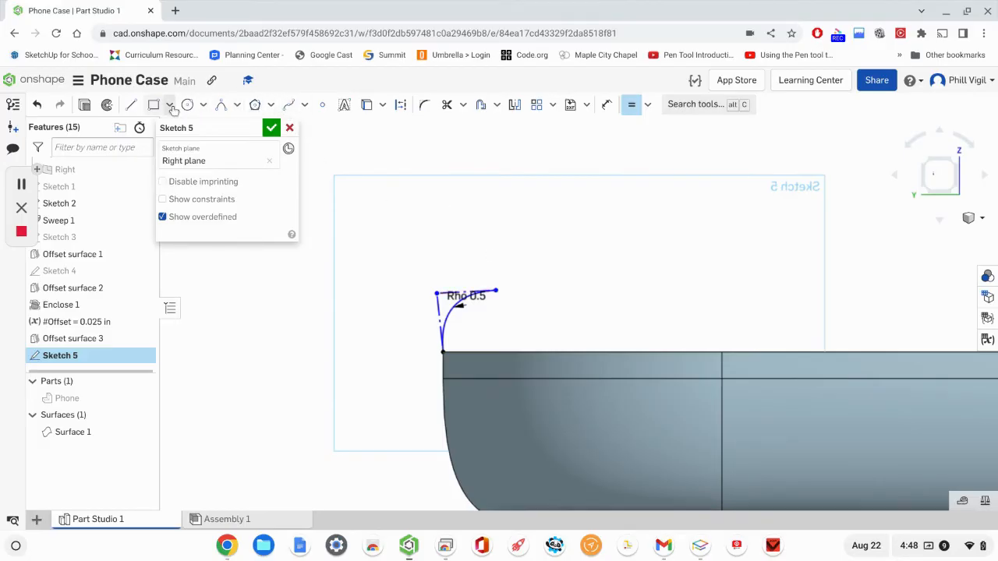
# Draw a horizontal line about 0.056 in long from the conic's upper endpoint inward over the case.
pyautogui.click(131, 104)
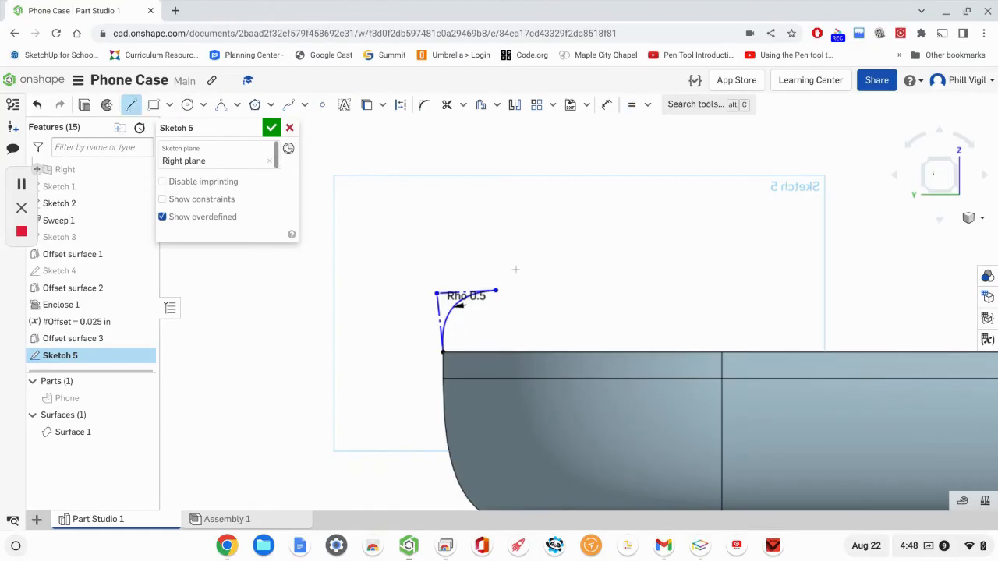
pyautogui.click(513, 314)
pyautogui.click(526, 291)
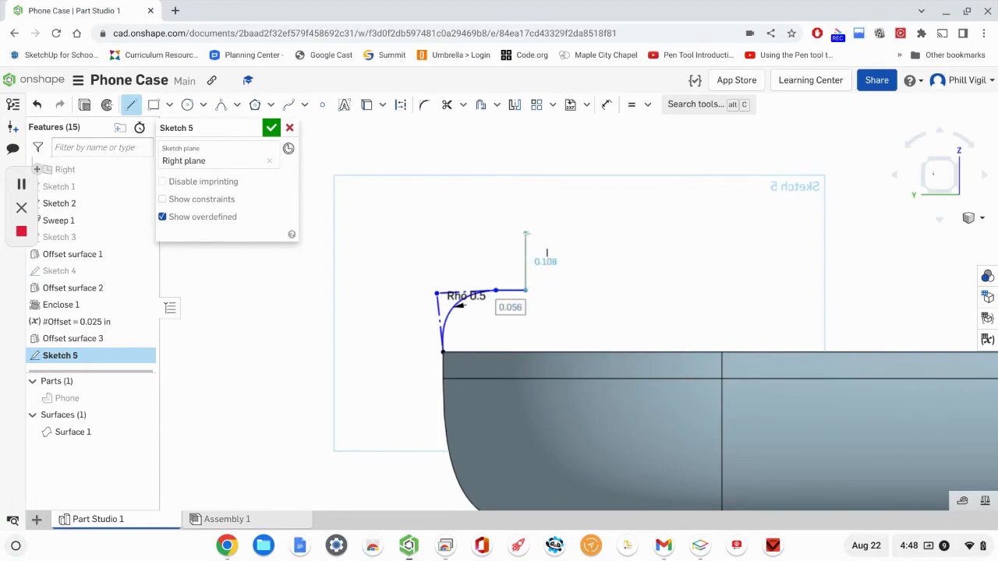
pyautogui.press('Escape')
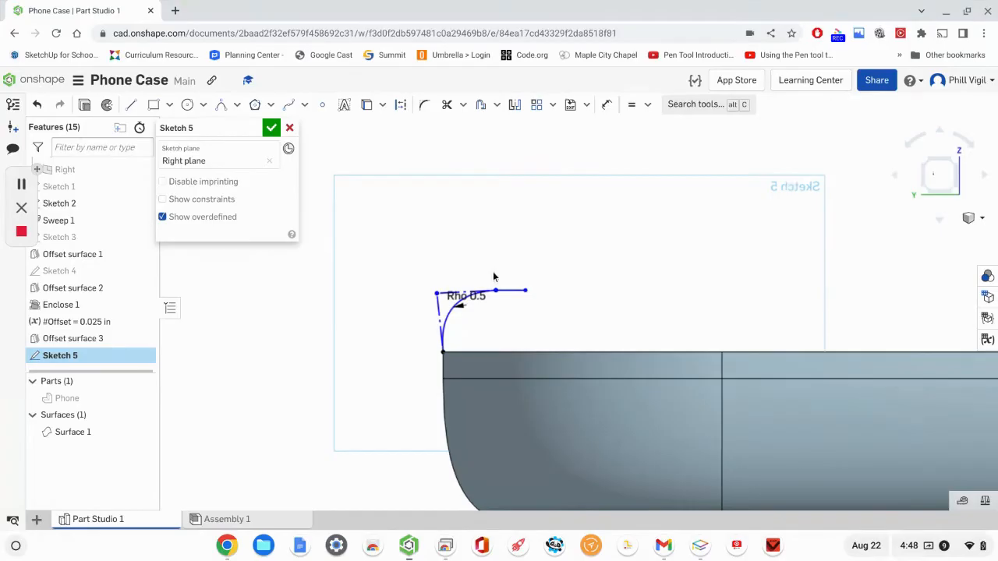
# Add a Tangent constraint between the short horizontal line and the conic curve.
pyautogui.click(647, 107)
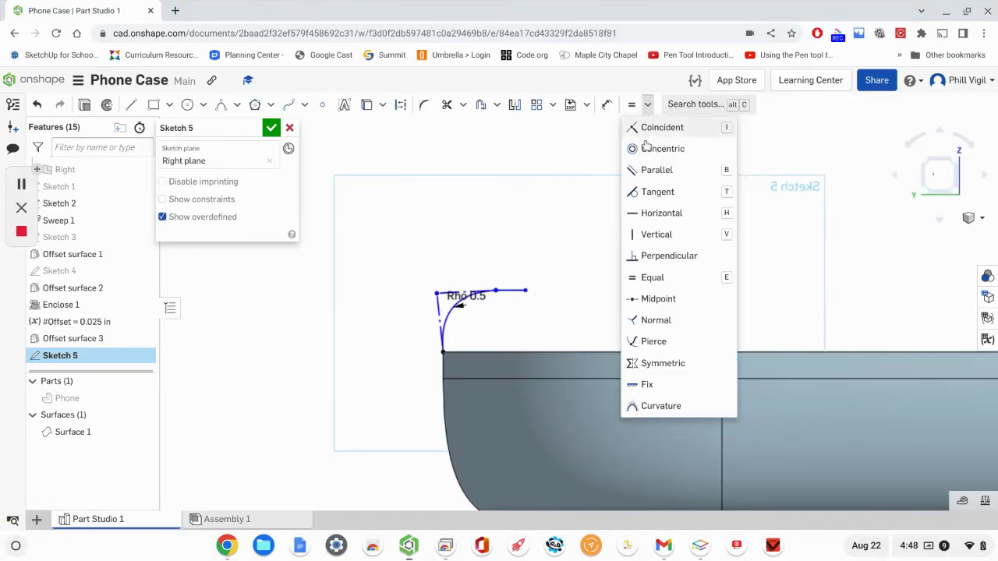
pyautogui.click(654, 193)
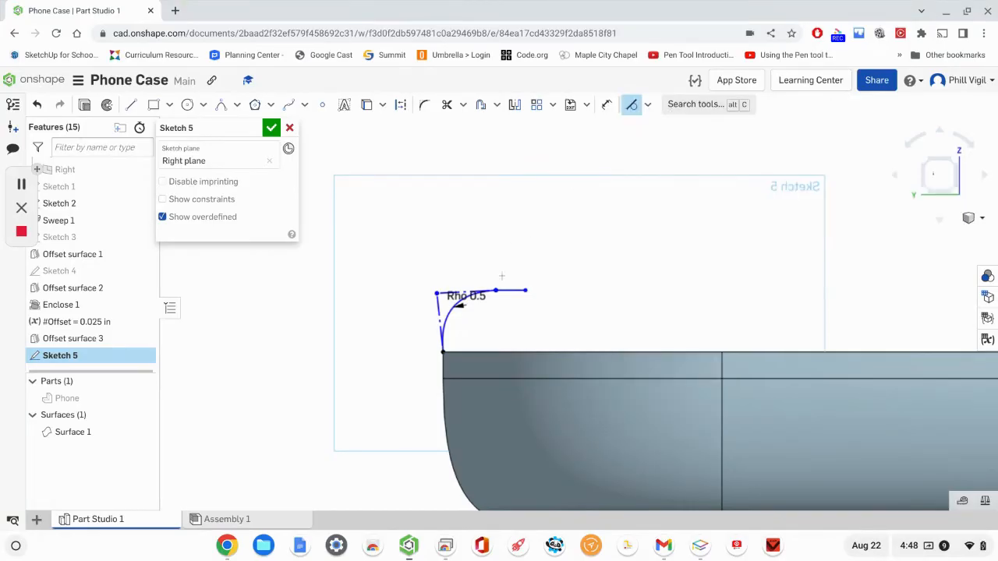
pyautogui.click(513, 291)
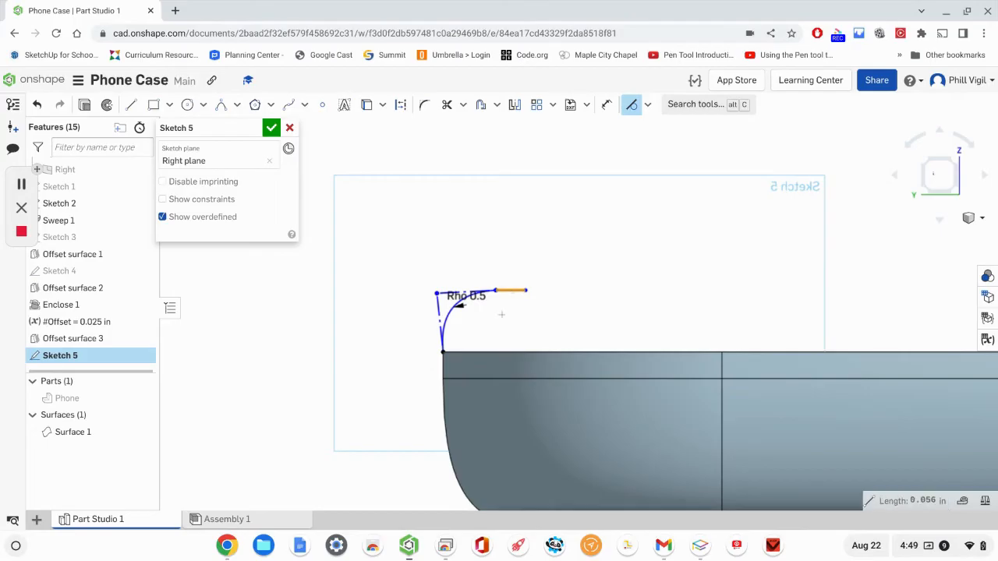
pyautogui.scroll(3, 485, 315)
pyautogui.click(404, 312)
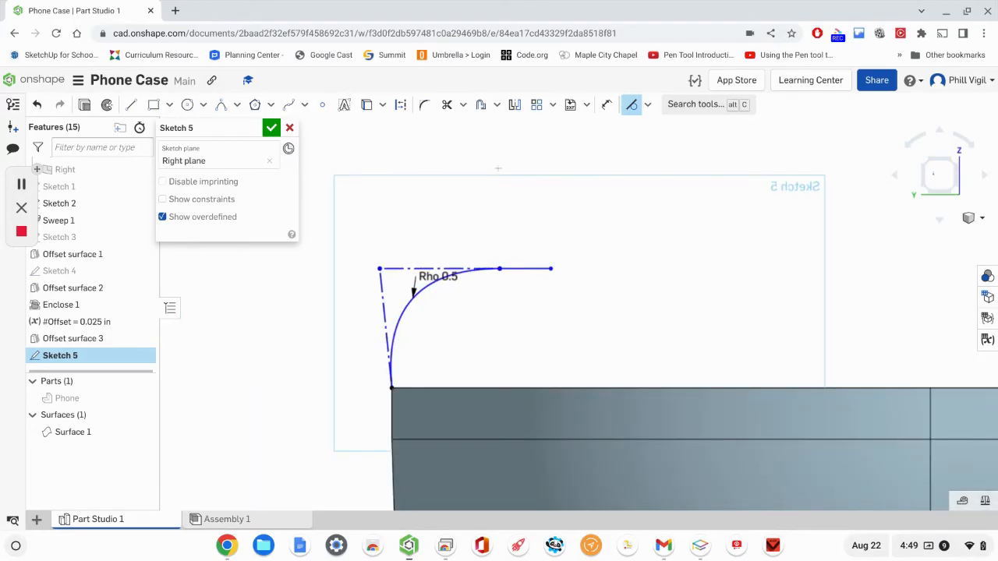
# Try to dimension the horizontal distance between the conic's two endpoints as 0.1 in.
pyautogui.click(607, 105)
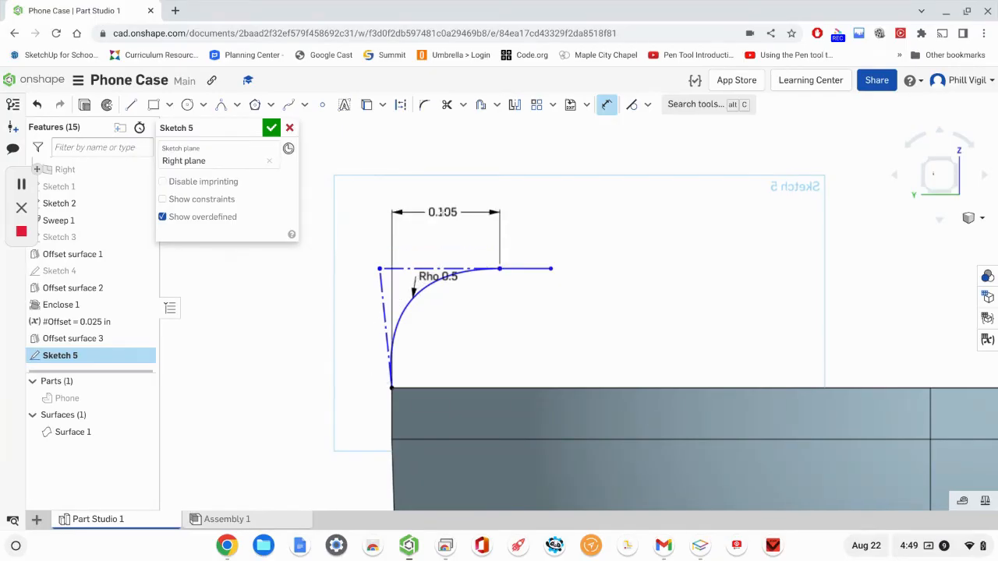
pyautogui.click(442, 212)
pyautogui.press('BackSpace')
pyautogui.write('.1')
pyautogui.press('Return')
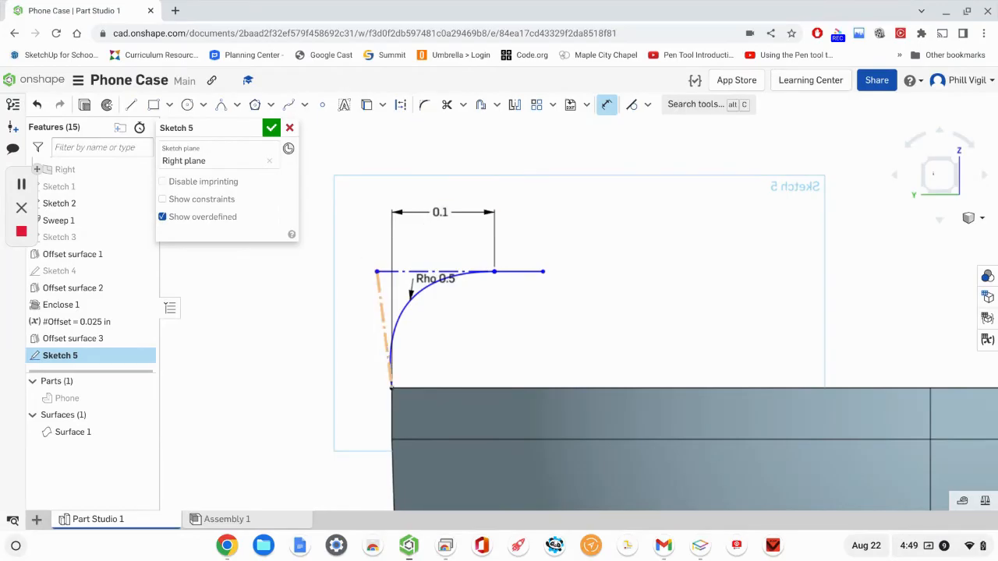
pyautogui.hotkey('ctrl', 'z')
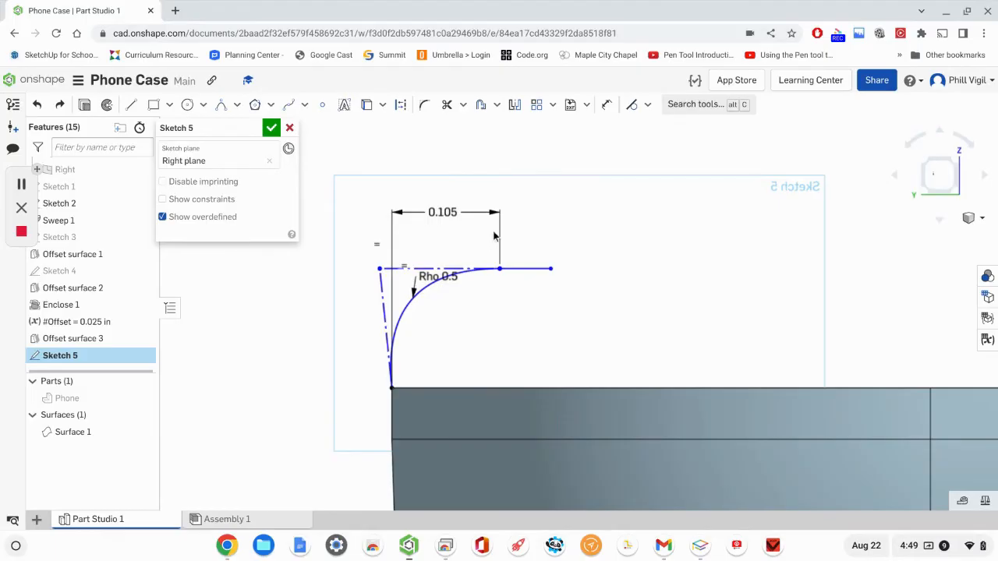
pyautogui.press('Delete')
# Dimension the upper construction line from the conic's control point to its upper endpoint as 0.1 in.
pyautogui.click(606, 109)
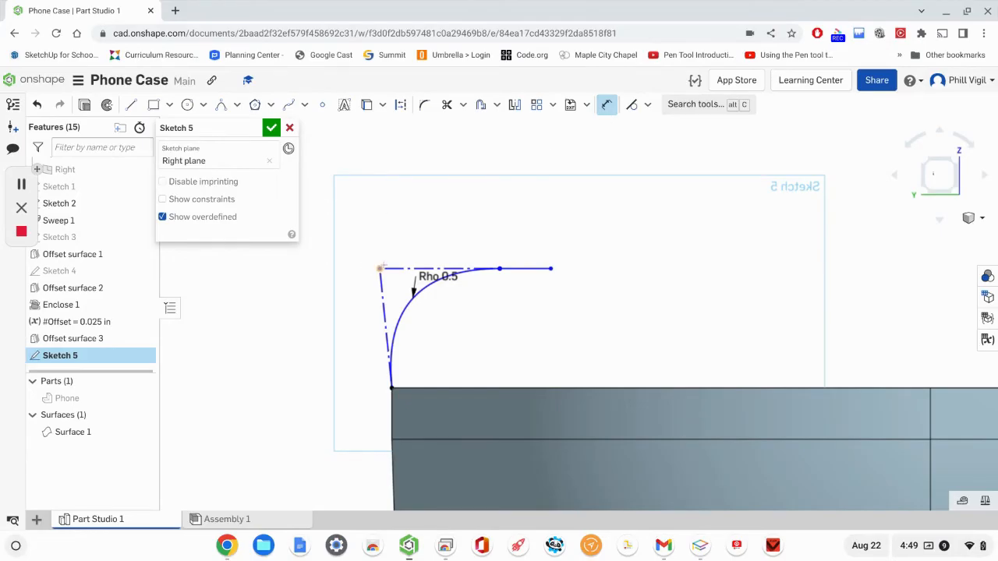
pyautogui.click(500, 269)
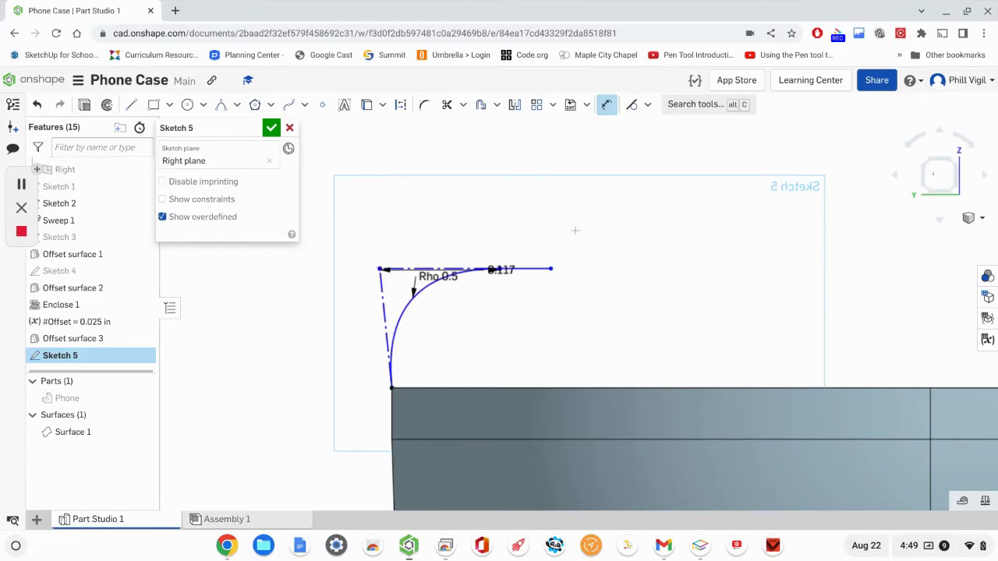
pyautogui.click(451, 198)
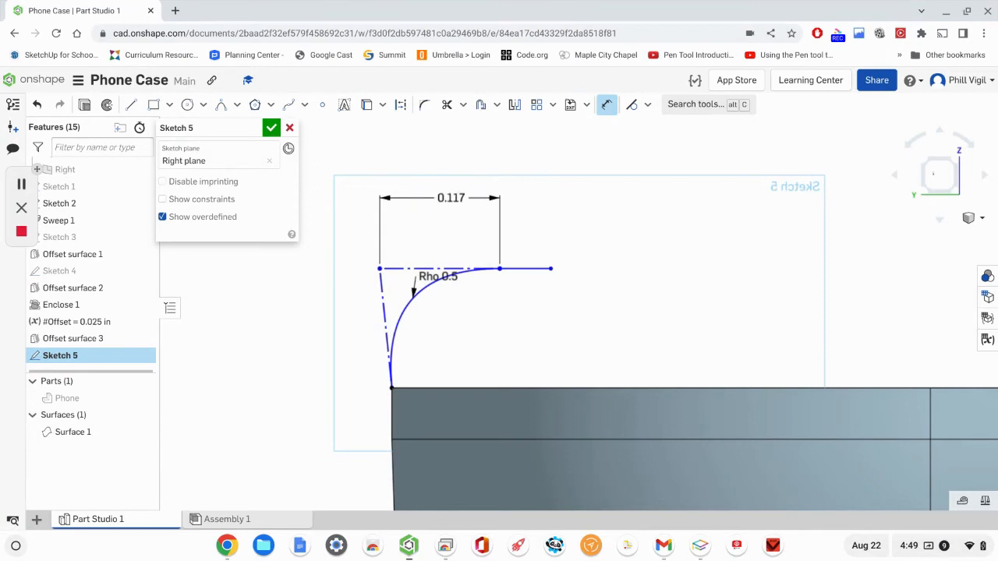
pyautogui.write('0.1')
pyautogui.press('Return')
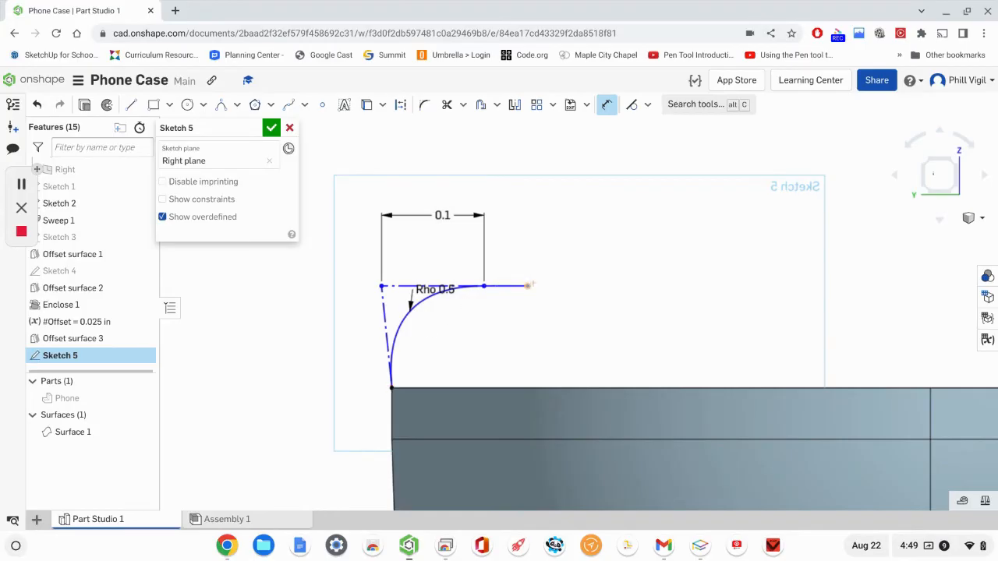
# Dimension the horizontal distance from the conic's lower endpoint to the inner end of the short line as 0.15 in.
pyautogui.click(528, 285)
pyautogui.click(392, 385)
pyautogui.click(497, 170)
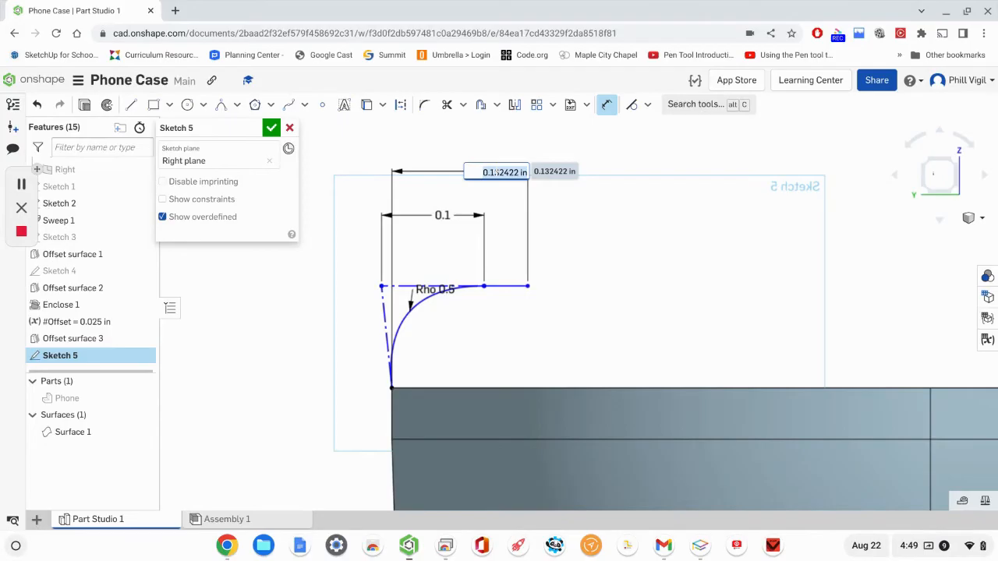
pyautogui.press('BackSpace')
pyautogui.write('.1`5')
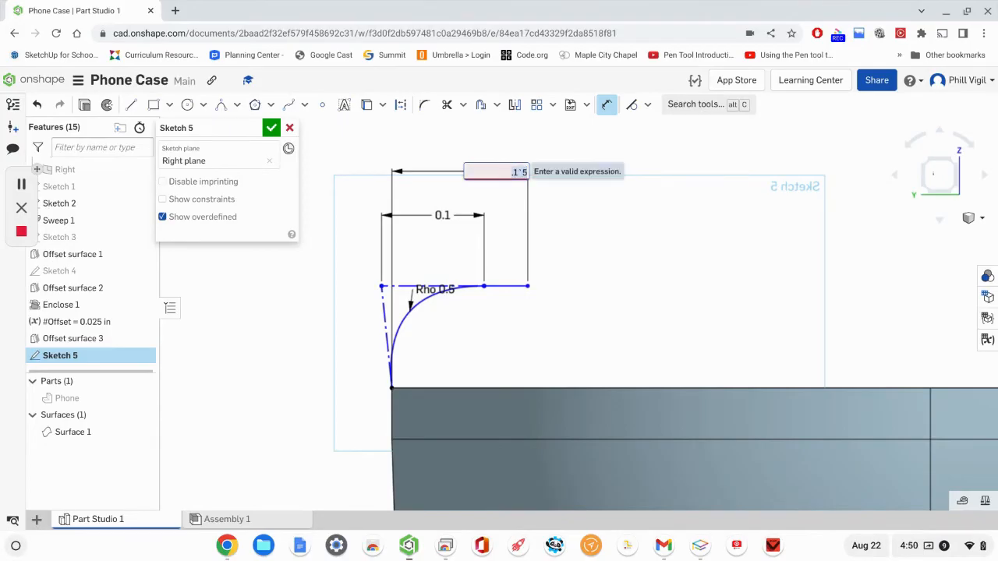
pyautogui.press('BackSpace')
pyautogui.write('.15')
pyautogui.press('Return')
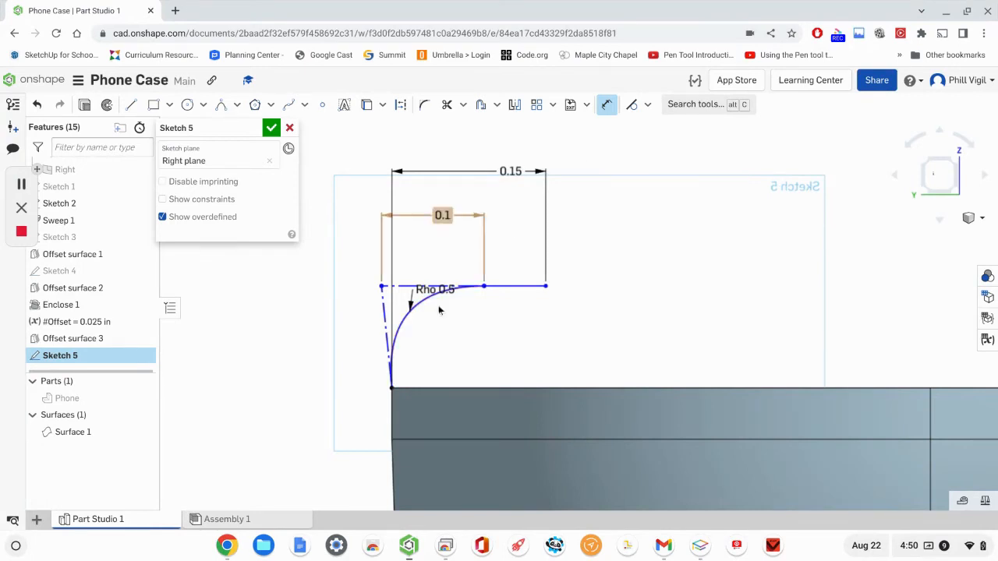
# Make the steep construction line at the conic's lower endpoint vertical and finish the lip sketch.
pyautogui.click(648, 106)
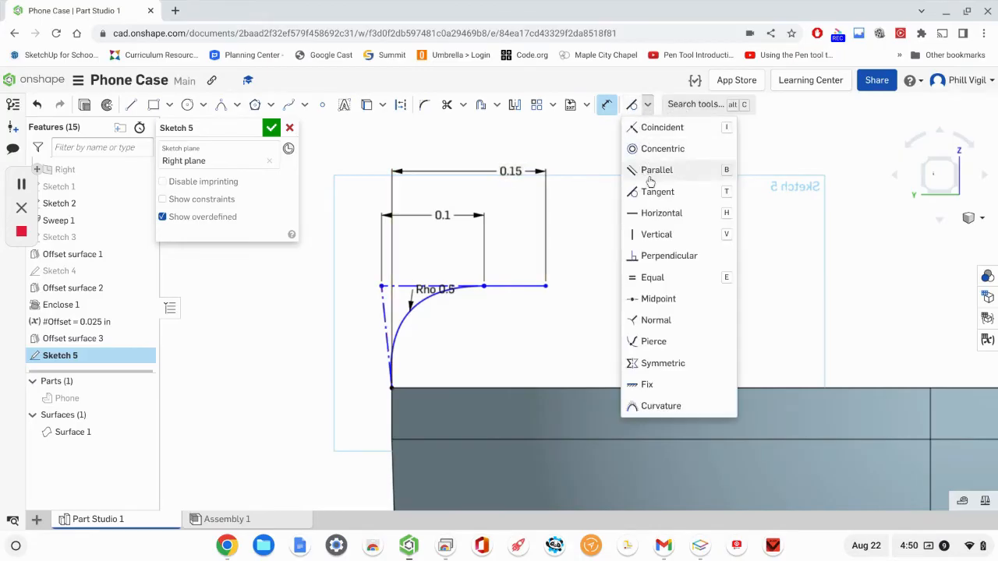
pyautogui.click(657, 234)
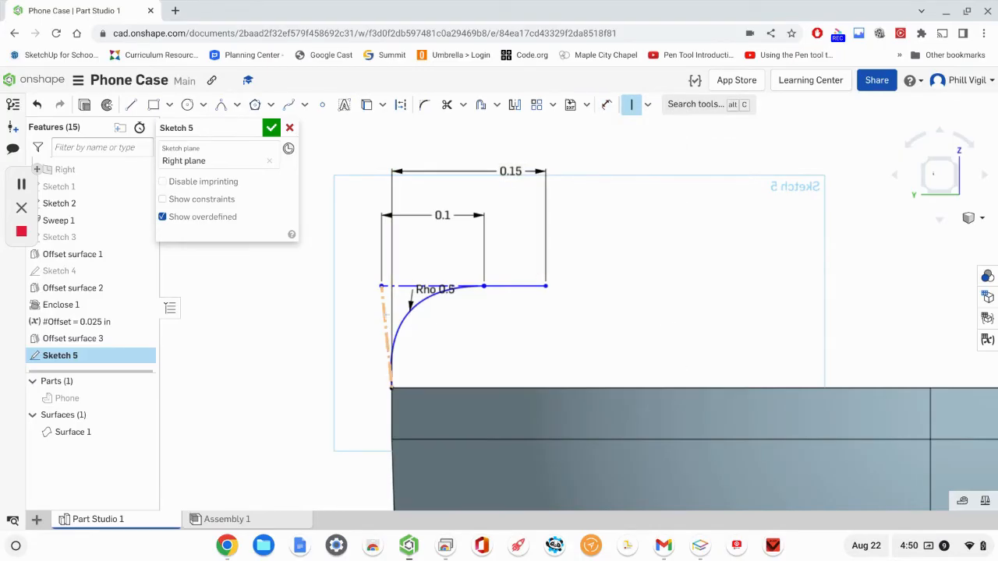
pyautogui.click(387, 314)
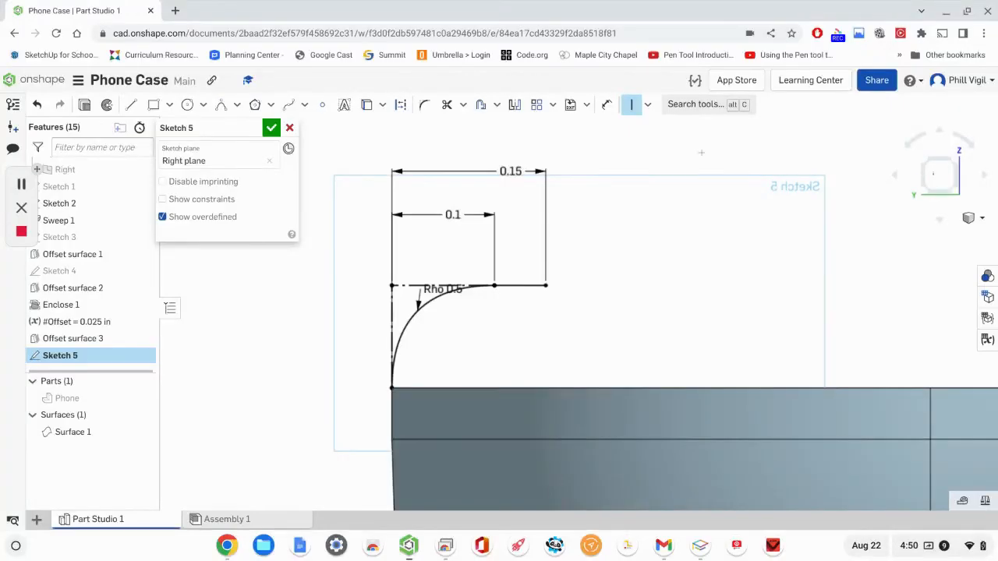
pyautogui.click(272, 128)
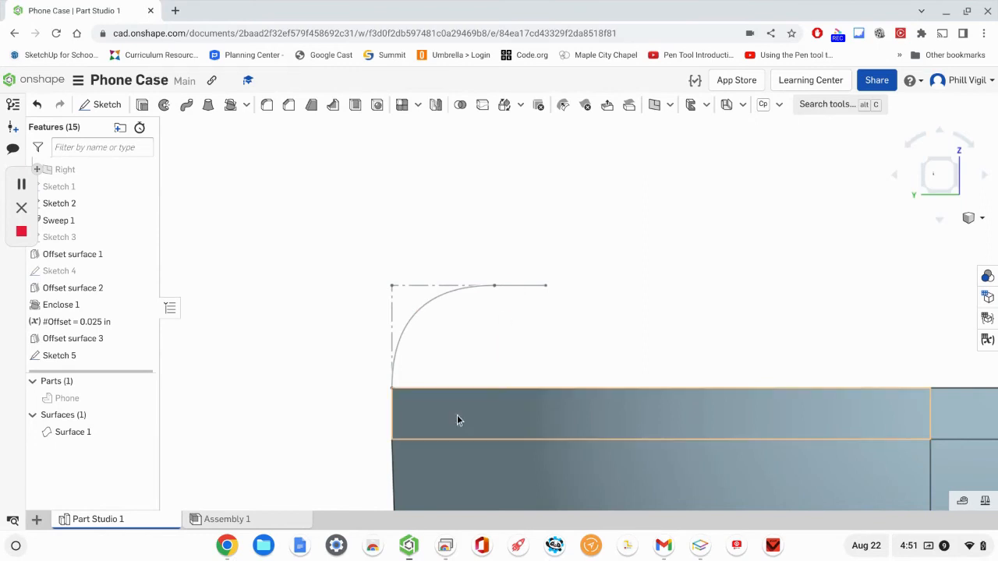
# Start a surface sweep using the curves of Sketch 5 as the profile.
pyautogui.scroll(-2, 356, 399)
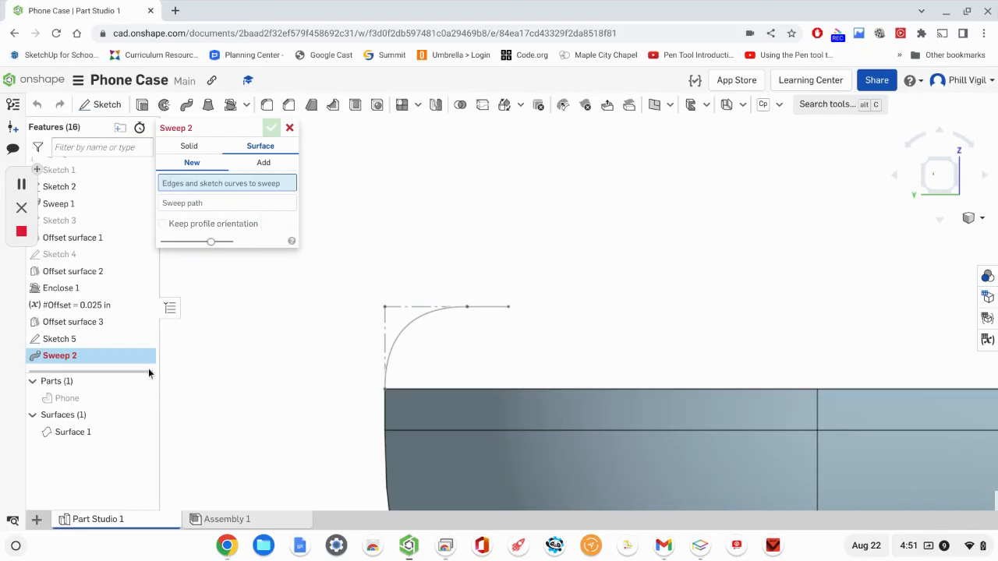
pyautogui.click(61, 339)
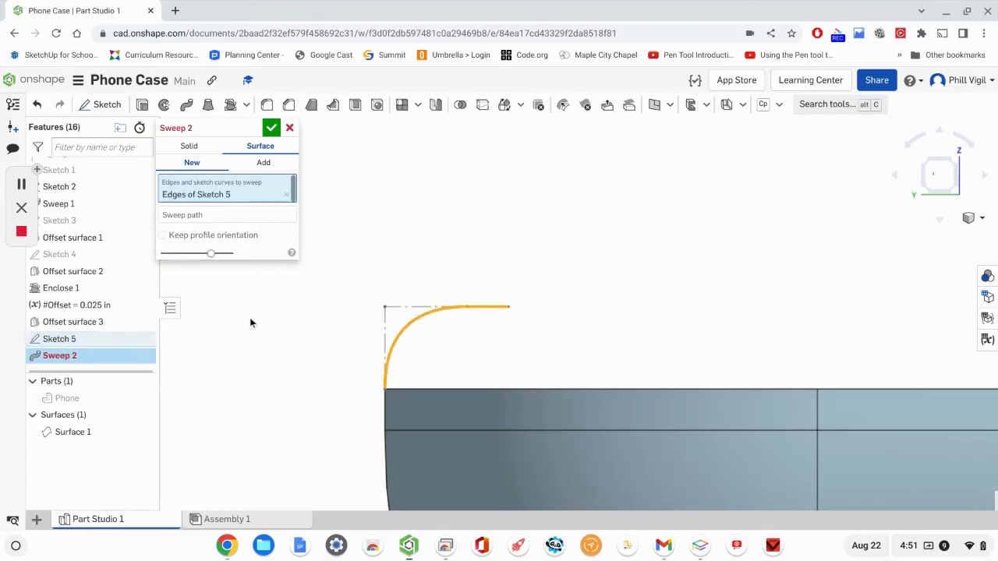
pyautogui.click(181, 222)
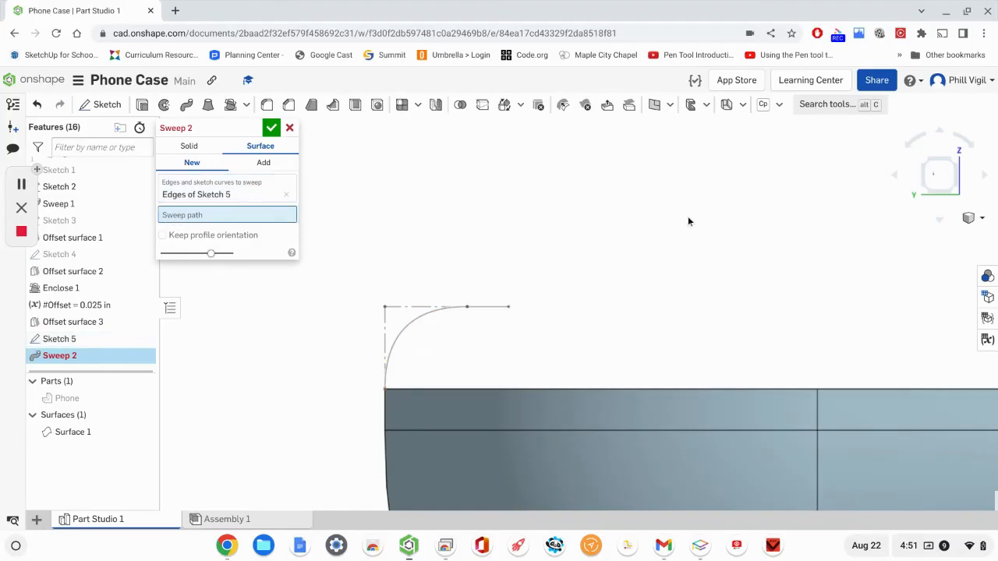
# Set the sweep path to all tangent-connected edges around the case's upper rim using a created edge selection.
pyautogui.hotkey('shift', '3')
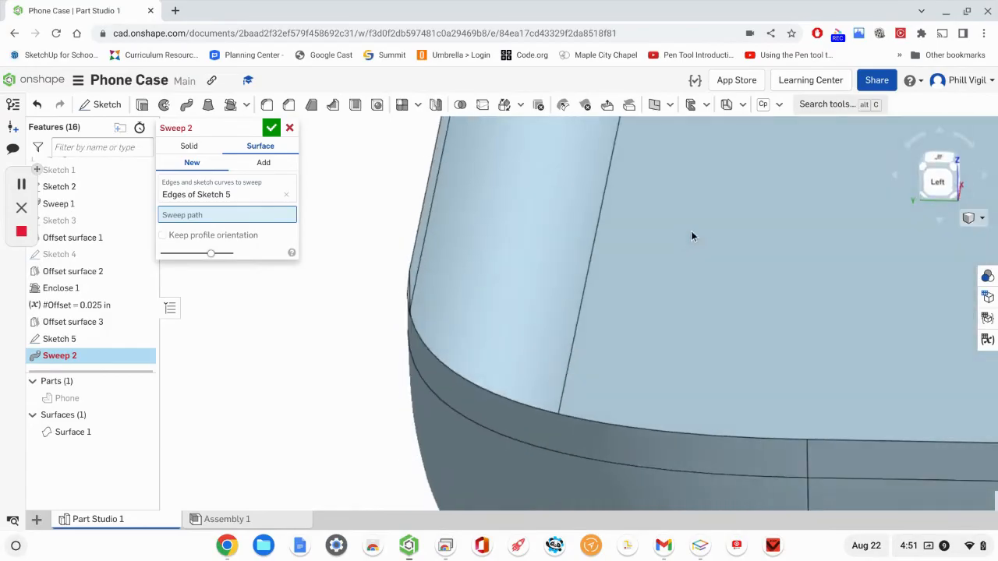
pyautogui.scroll(-5, 693, 234)
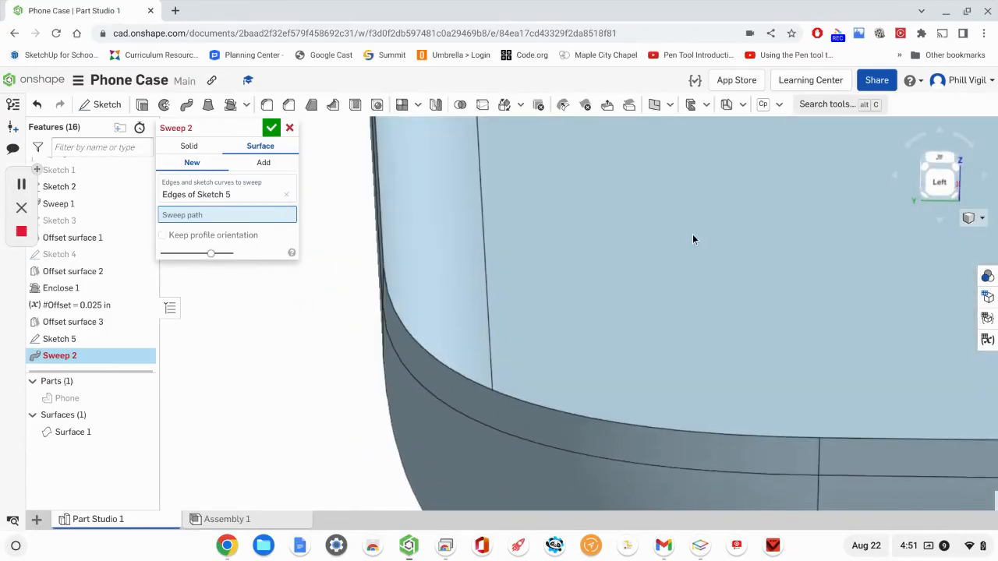
pyautogui.moveTo(715, 222)
pyautogui.mouseDown(button='middle')
pyautogui.moveTo(573, 329)
pyautogui.moveTo(499, 349)
pyautogui.mouseUp(button='middle')
pyautogui.scroll(-3, 499, 348)
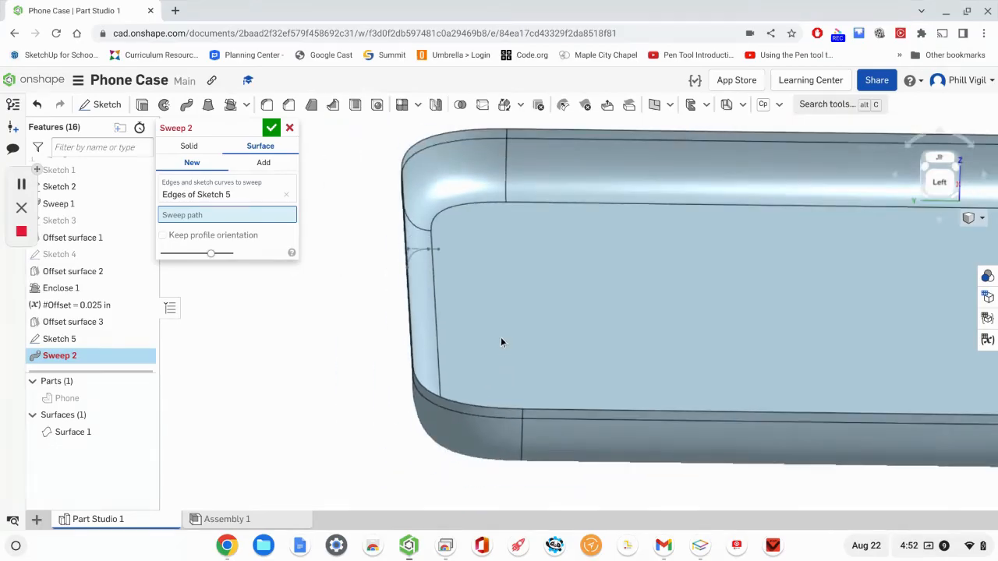
pyautogui.moveTo(614, 320); pyautogui.dragTo(503, 334, button='middle')
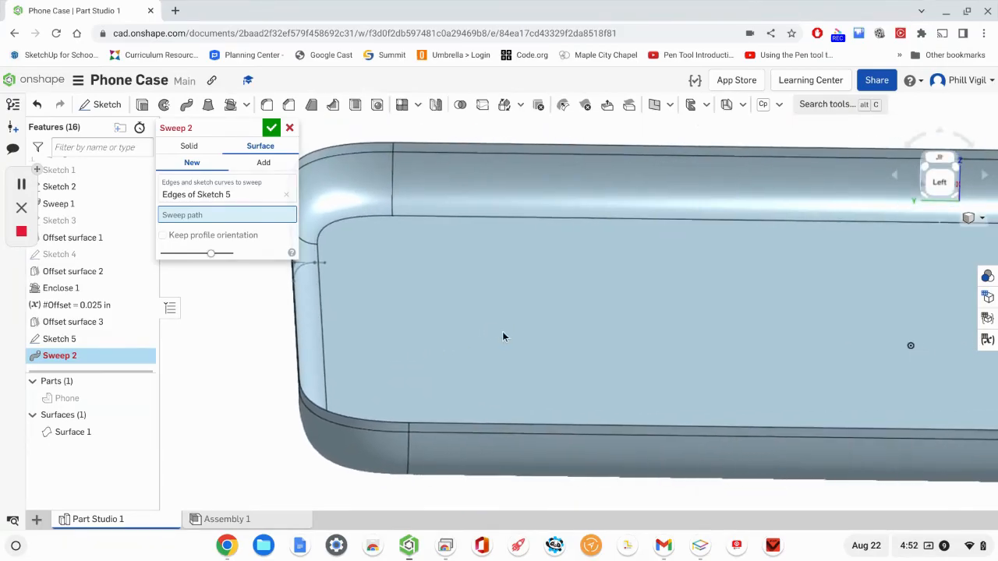
pyautogui.scroll(-3, 502, 331)
pyautogui.rightClick(262, 353)
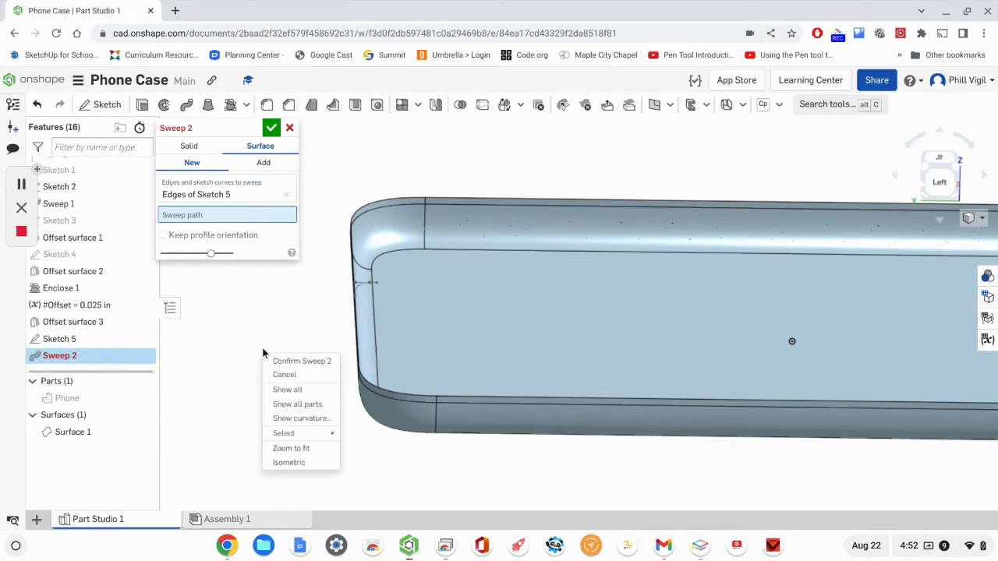
pyautogui.moveTo(280, 437)
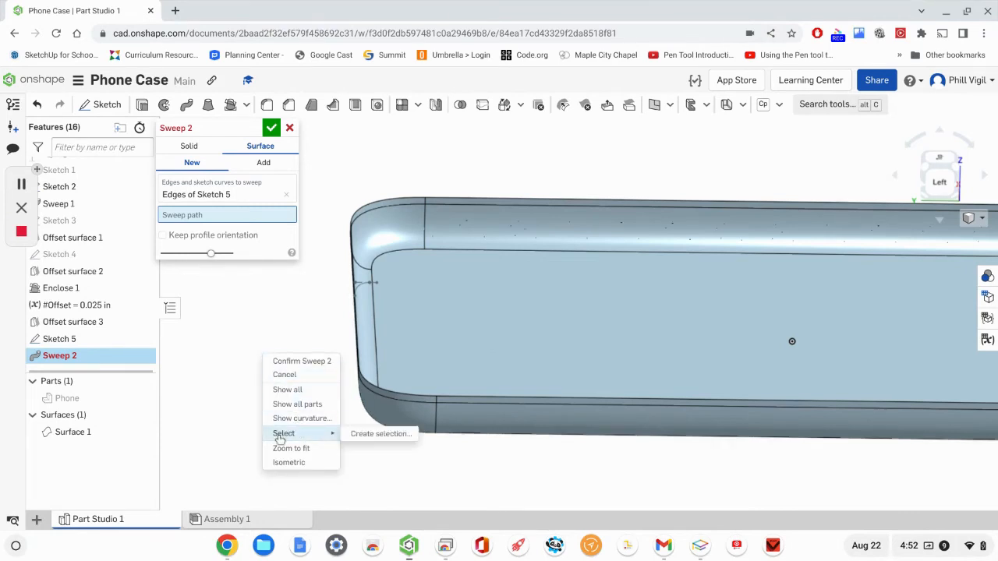
pyautogui.click(364, 434)
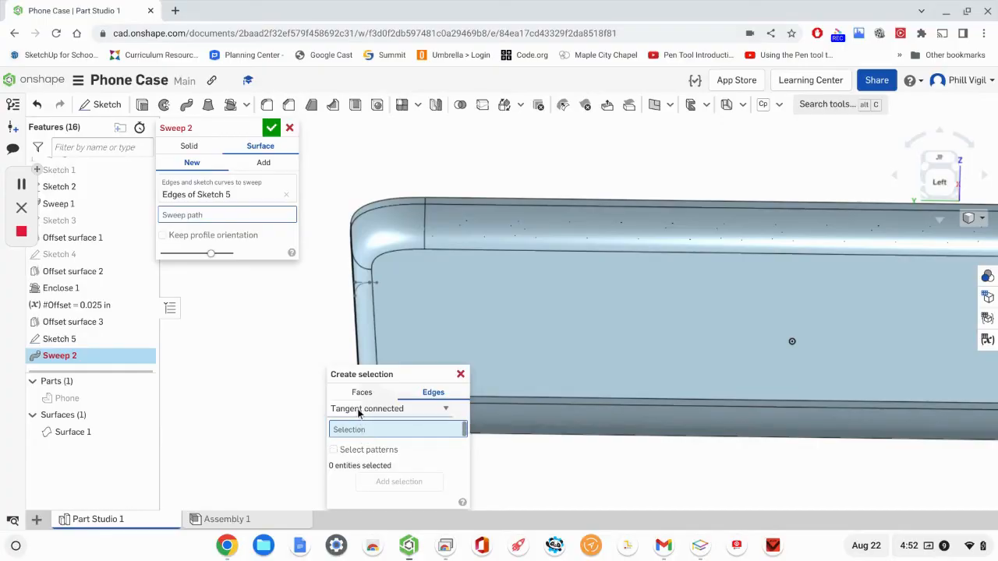
pyautogui.click(500, 198)
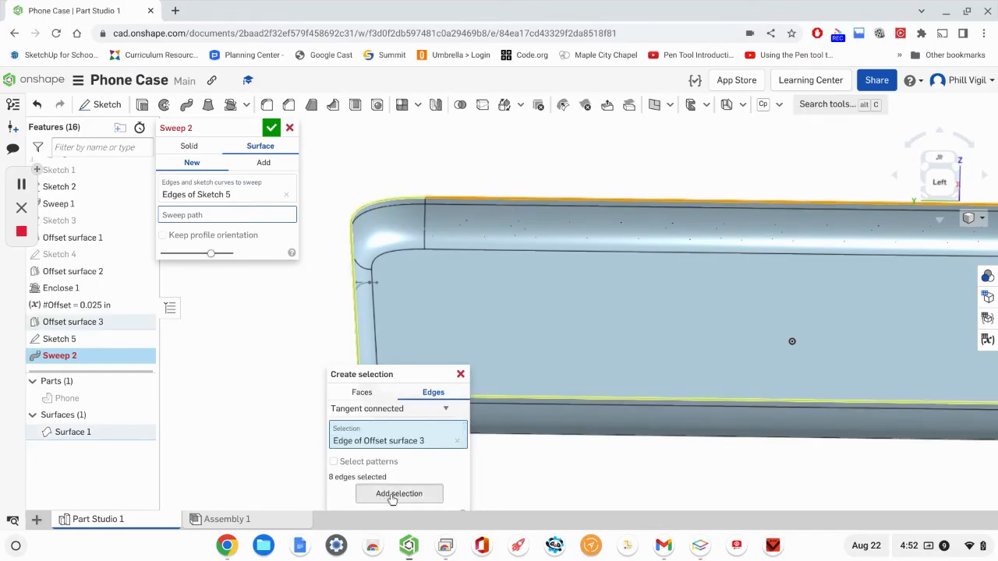
pyautogui.click(392, 497)
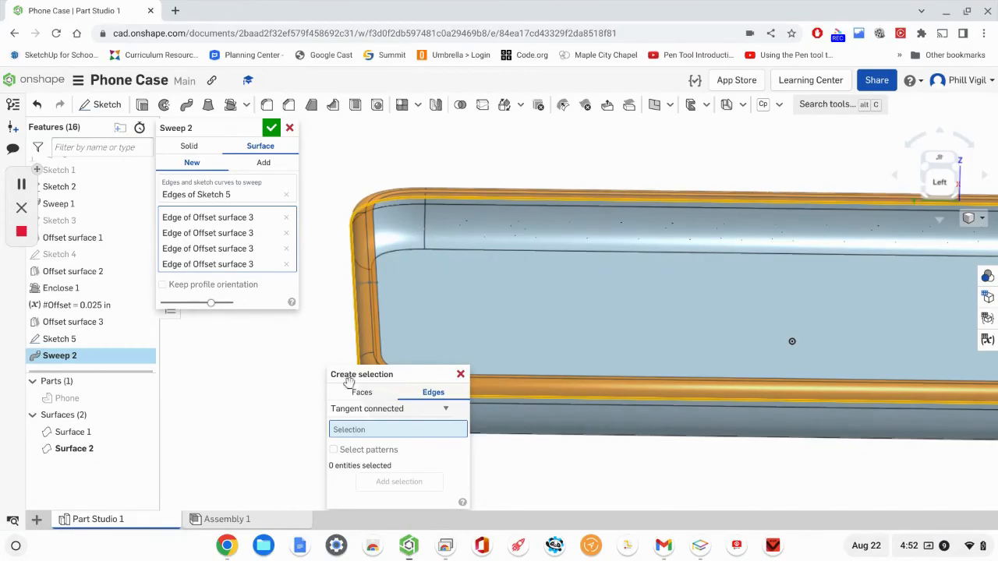
pyautogui.click(461, 375)
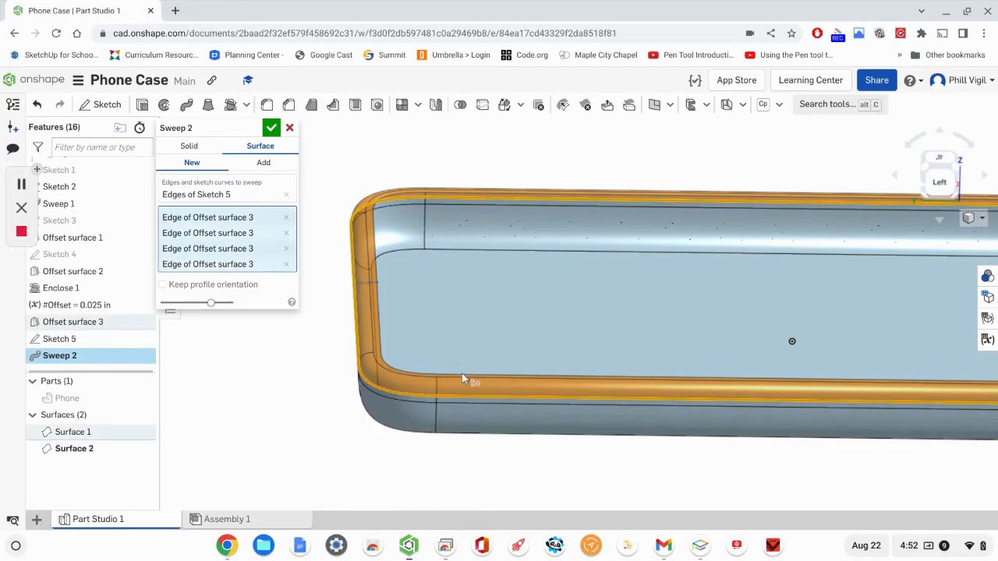
# Set the surface sweep to Add with Merge with all, joining the lip to the case surface, and finish it.
pyautogui.click(273, 164)
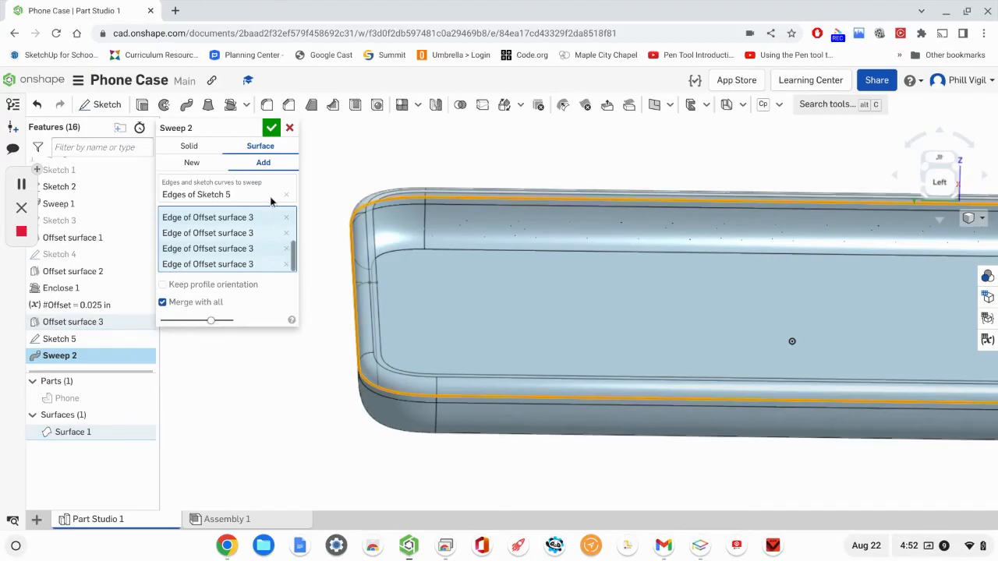
pyautogui.click(271, 128)
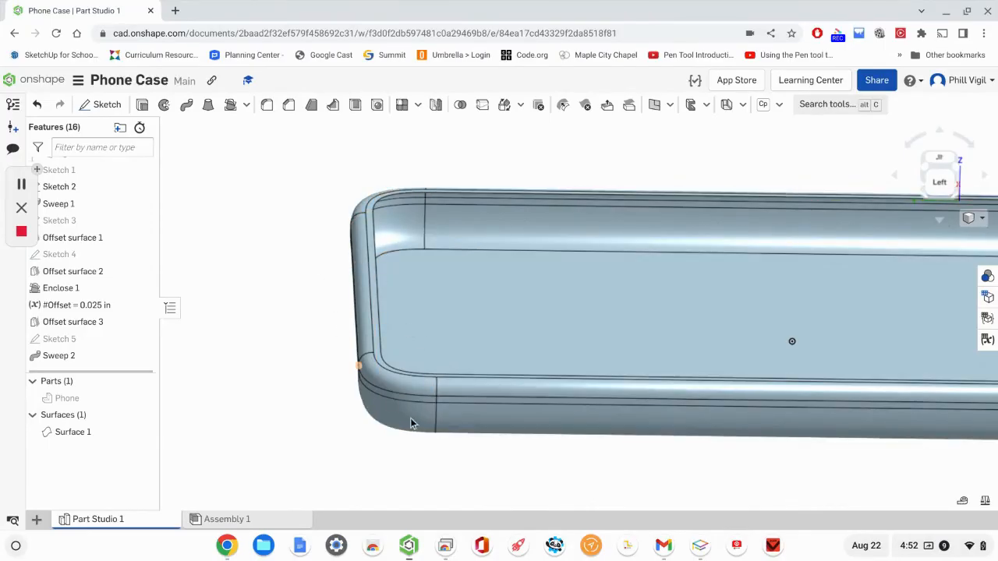
pyautogui.scroll(-1, 503, 421)
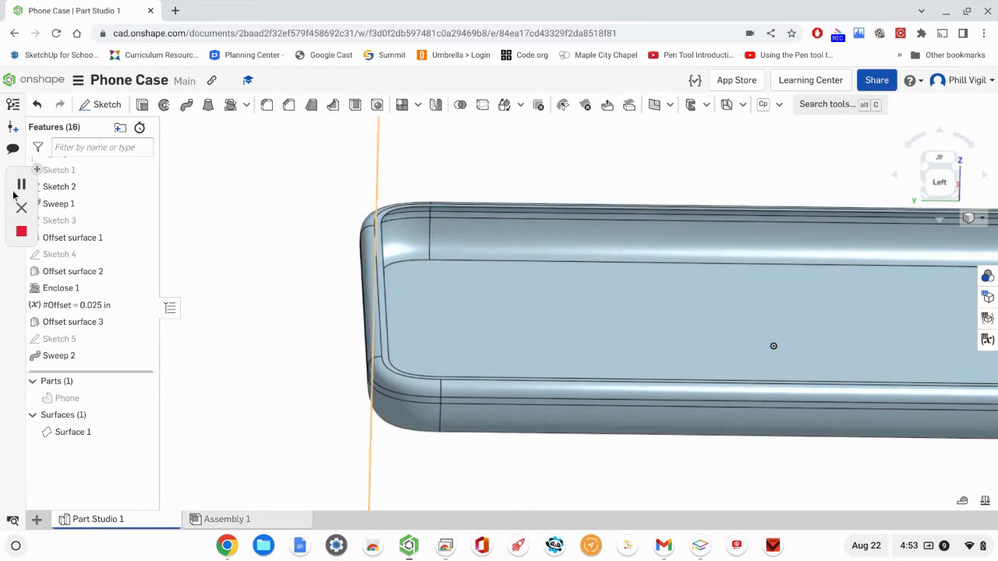
pyautogui.scroll(-3, 567, 310)
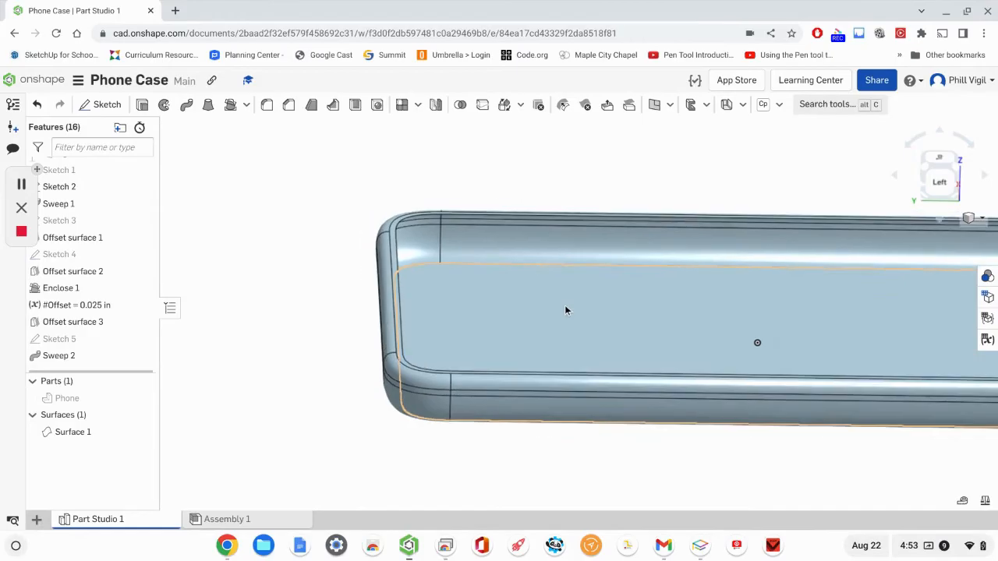
# Thicken Surface 1 outward by 0.0625 in as a new part, leaving the second direction at 0 in.
pyautogui.moveTo(622, 366); pyautogui.dragTo(540, 354, button='middle')
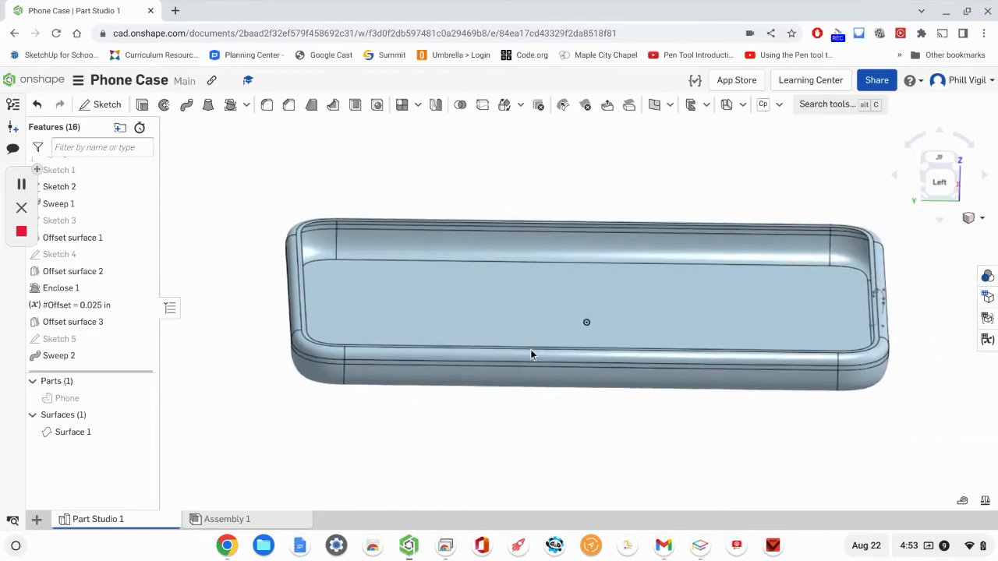
pyautogui.click(247, 105)
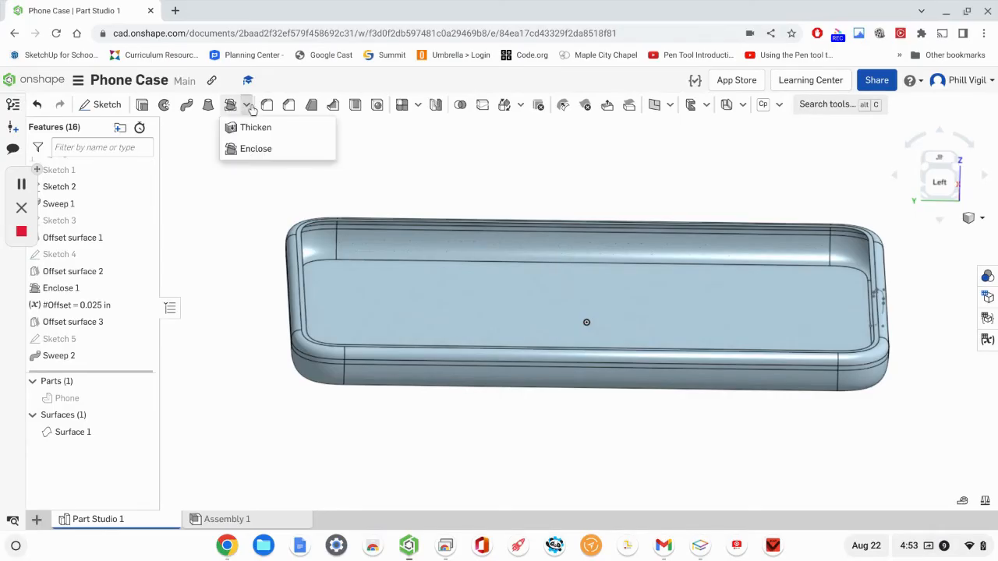
pyautogui.click(249, 128)
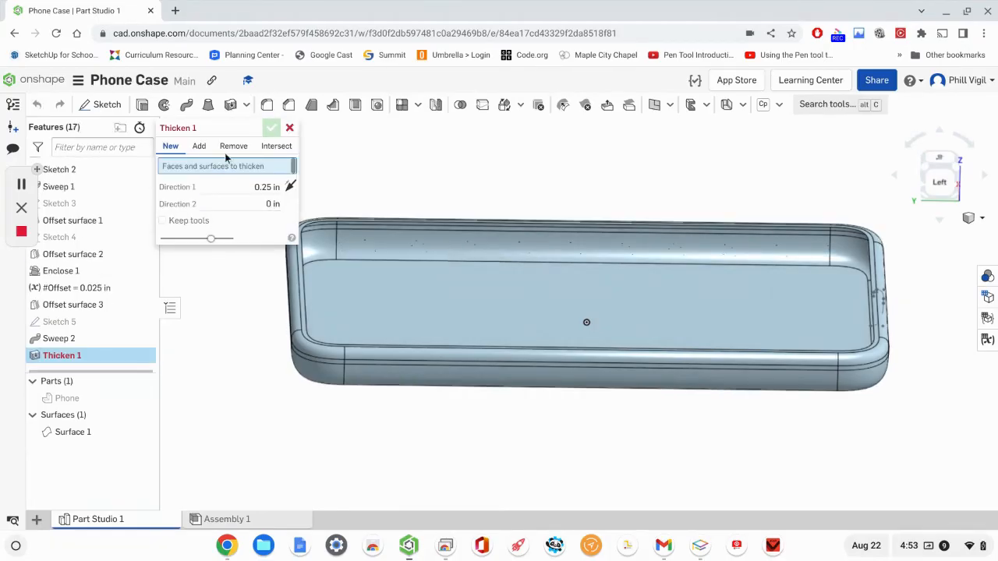
pyautogui.click(75, 433)
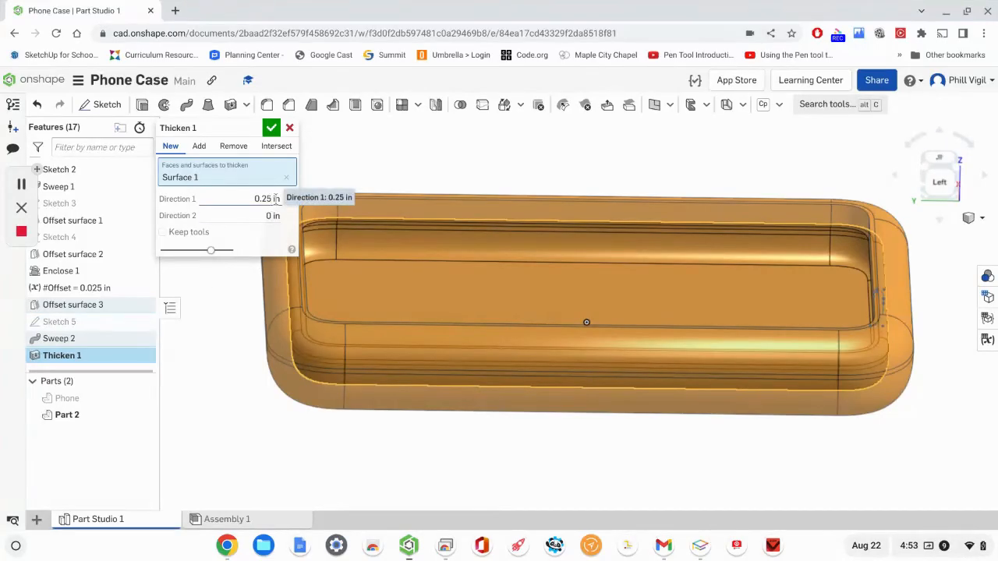
pyautogui.click(274, 198)
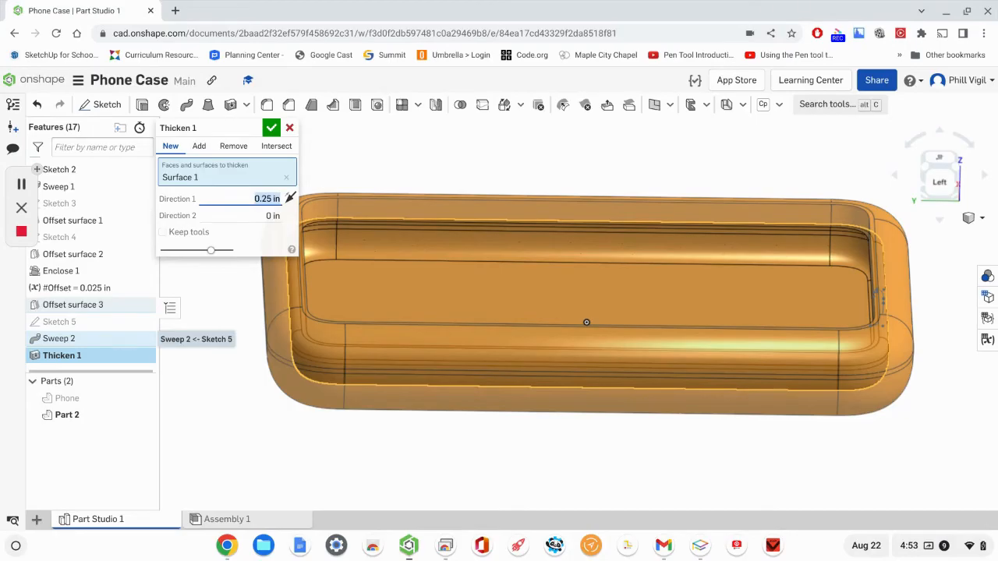
pyautogui.write('.0625')
pyautogui.press('Return')
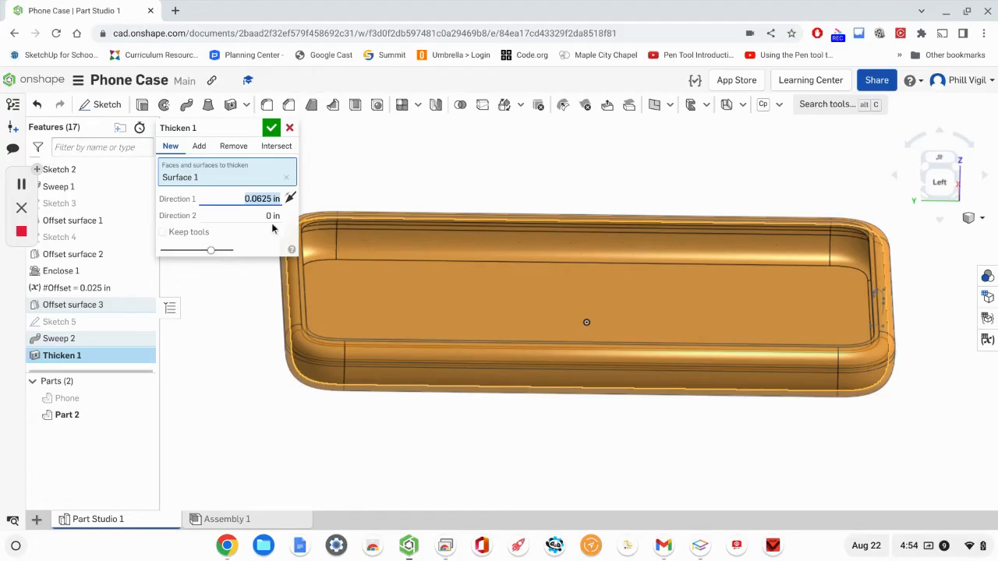
pyautogui.click(290, 199)
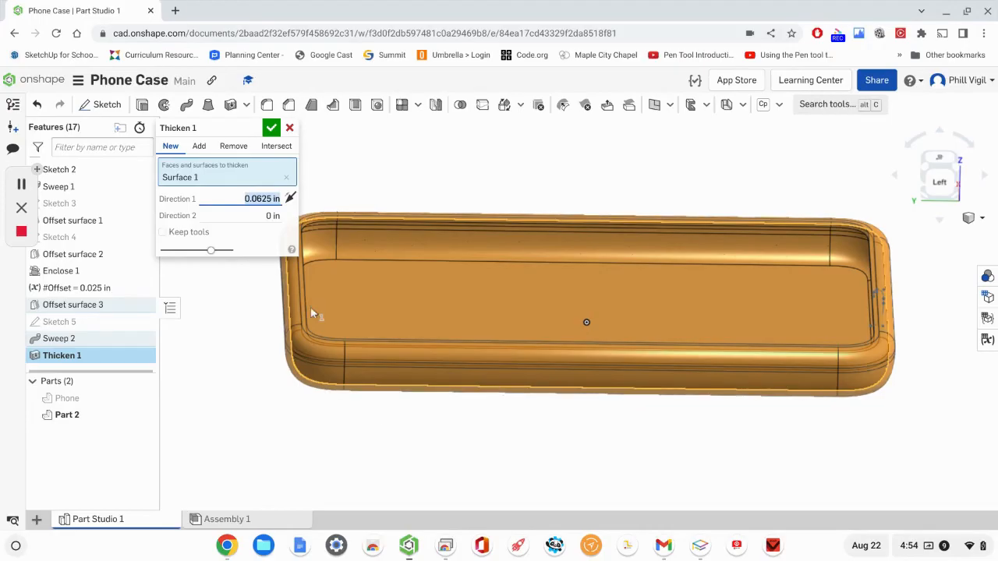
pyautogui.click(293, 197)
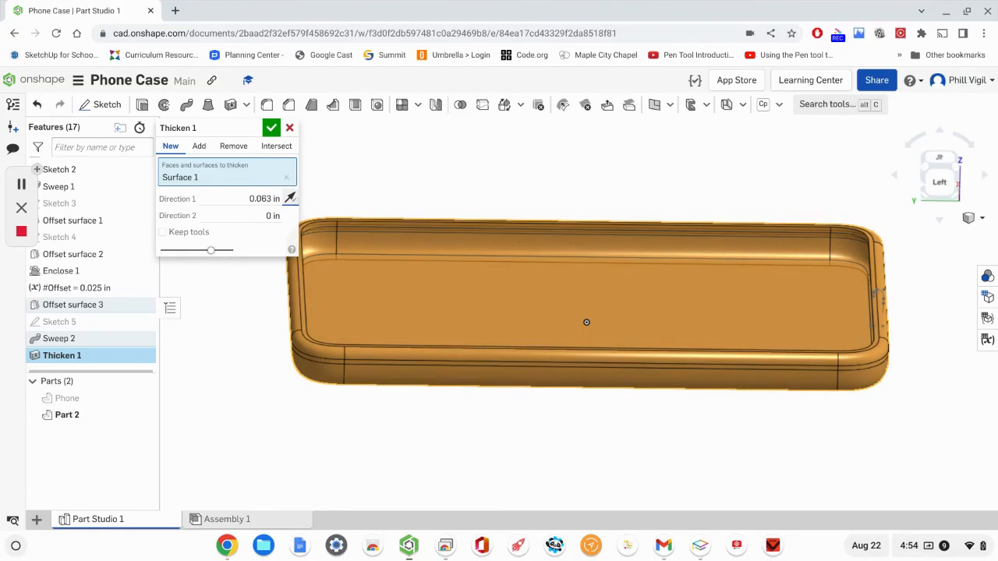
pyautogui.click(291, 199)
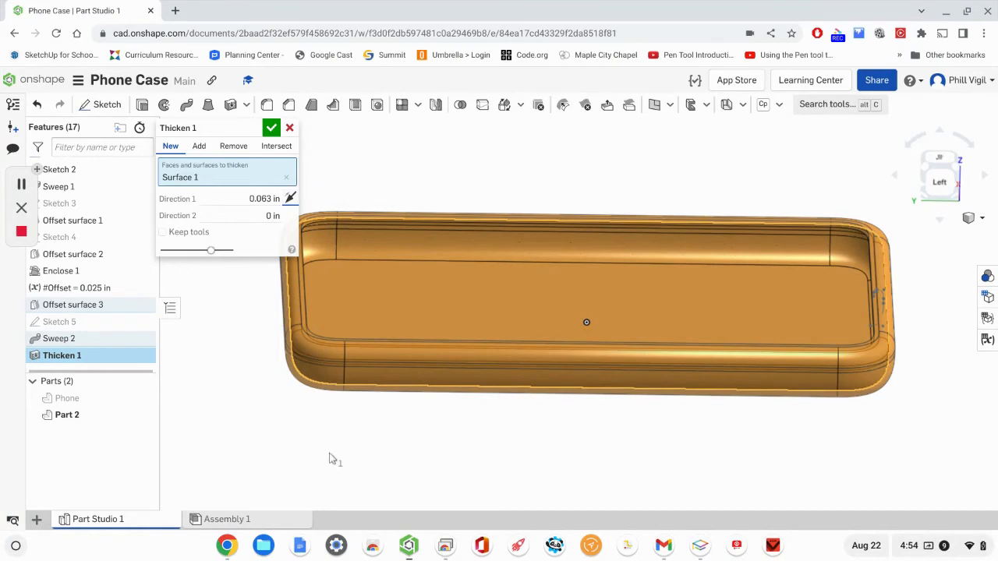
pyautogui.click(271, 127)
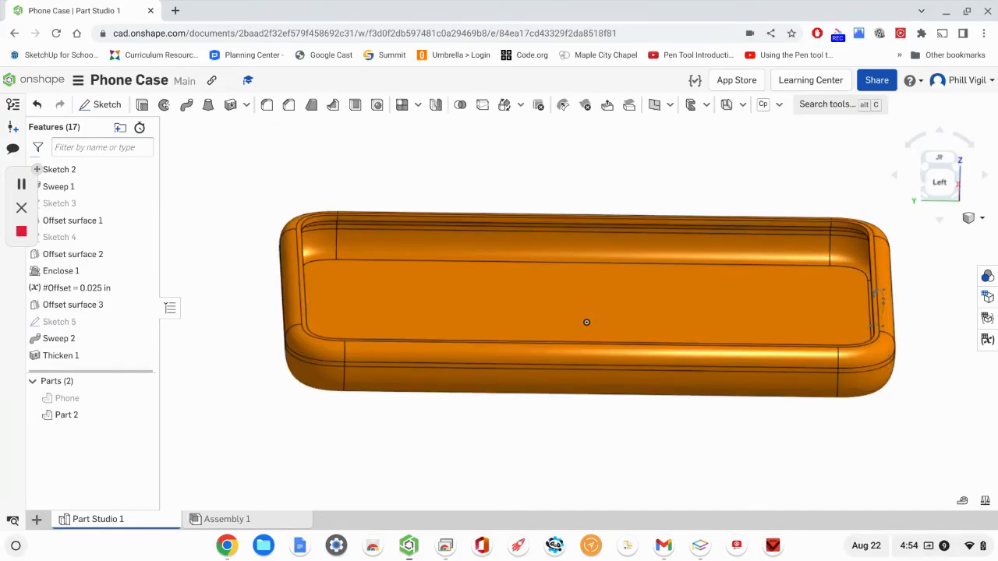
pyautogui.press('Left')
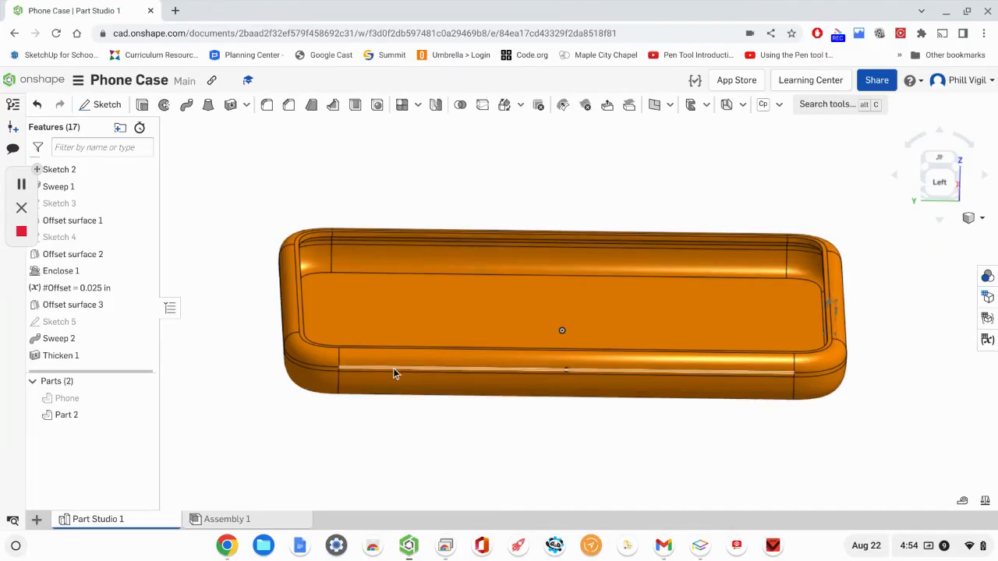
pyautogui.click(21, 185)
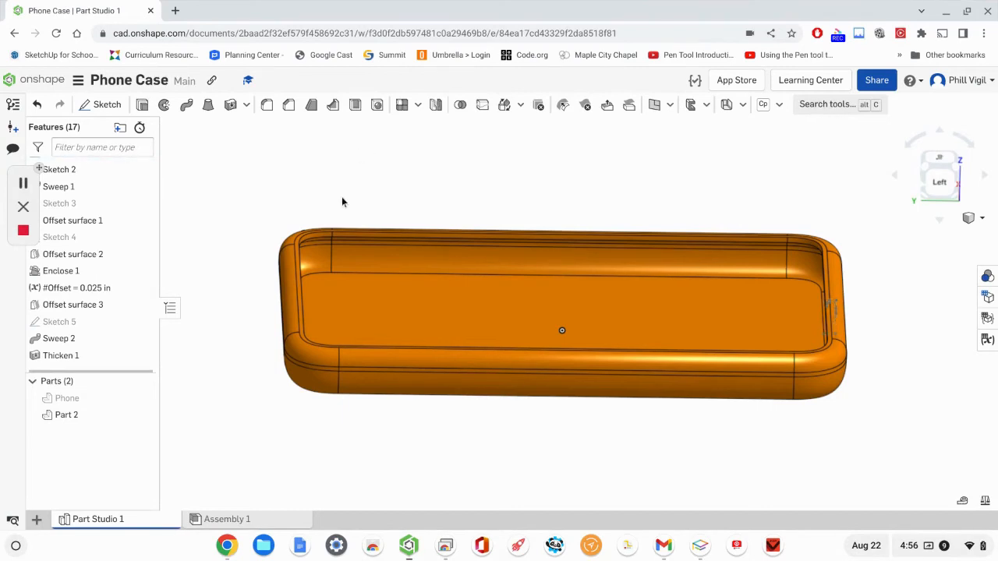
# Start a new sketch on the Front plane with construction geometry turned on.
pyautogui.click(102, 104)
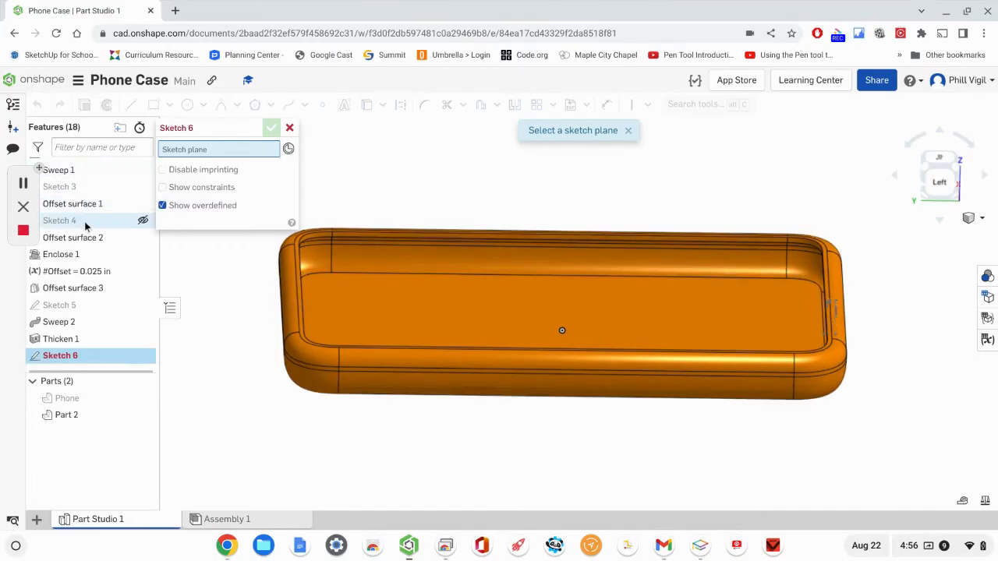
pyautogui.scroll(3, 83, 211)
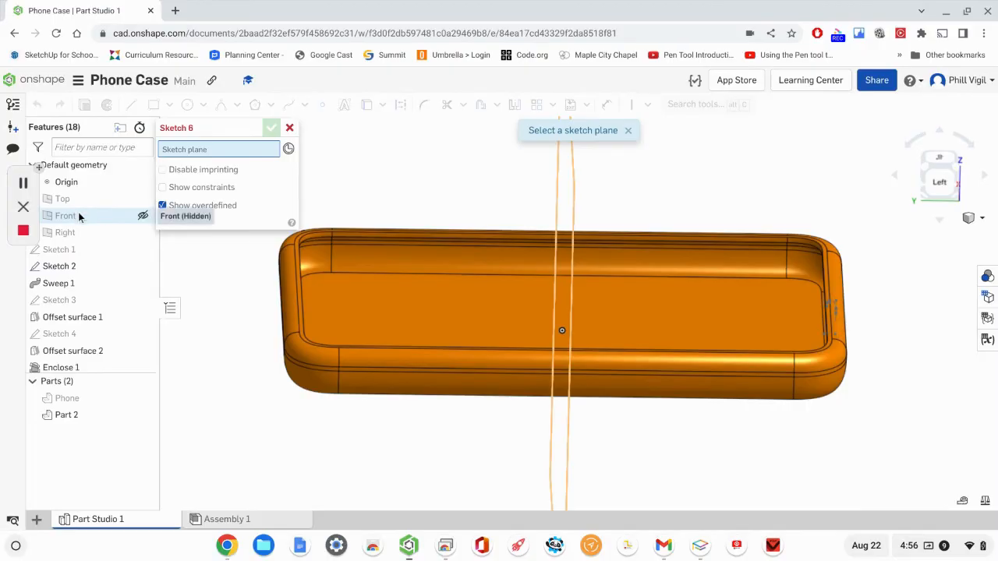
pyautogui.click(78, 215)
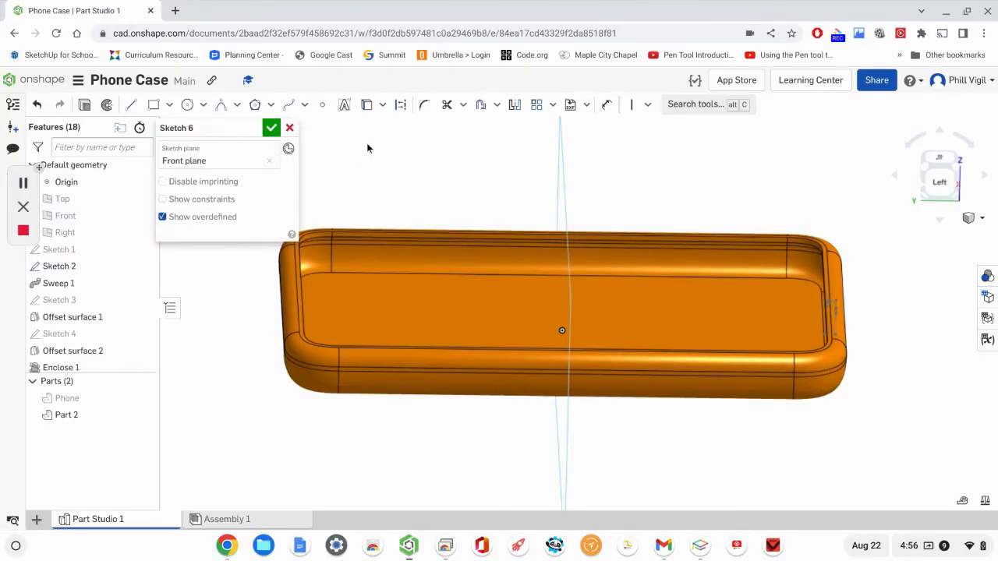
pyautogui.click(402, 107)
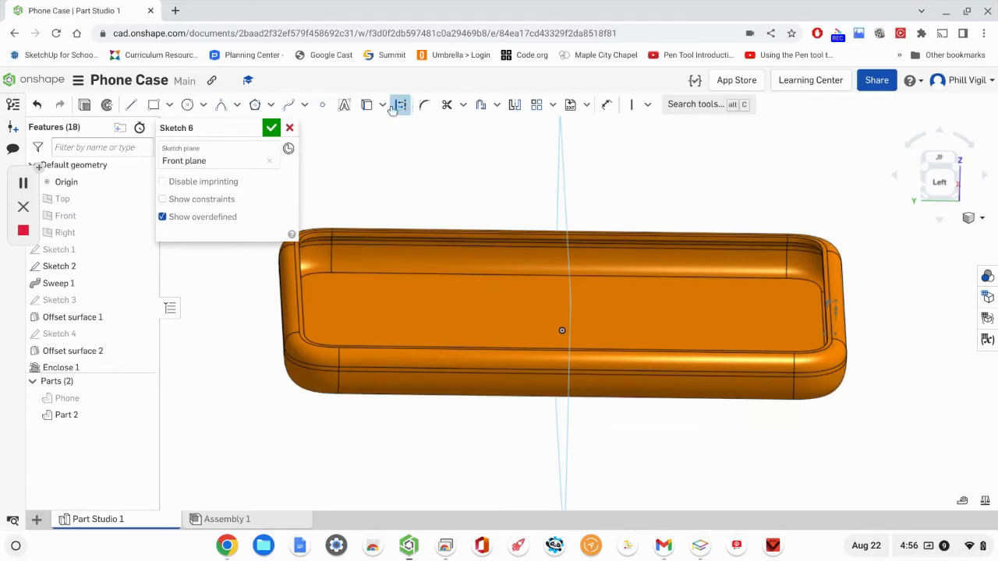
# Create construction intersection curves where the case's long side wall crosses the sketch plane, using the Intersection tool.
pyautogui.click(131, 106)
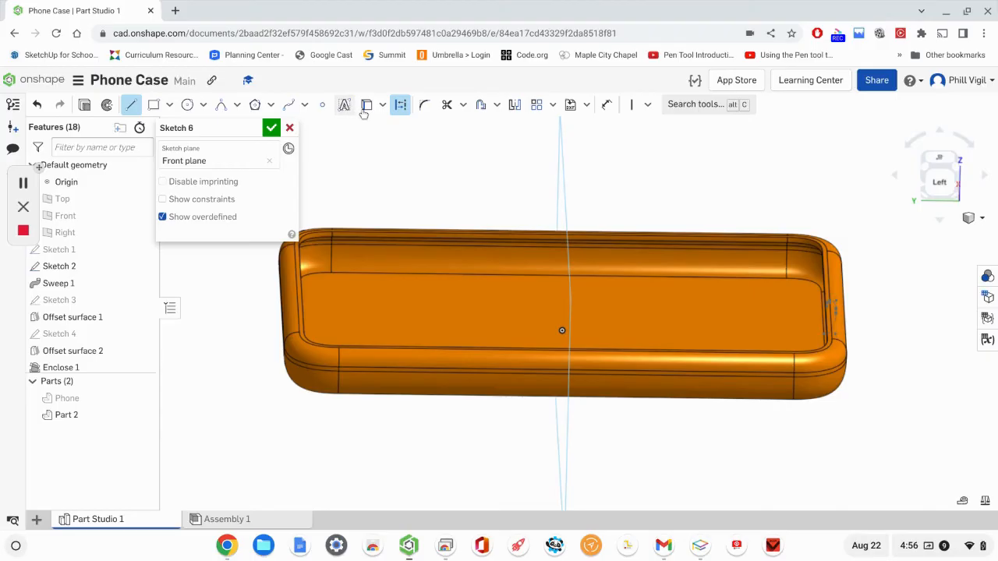
pyautogui.click(383, 108)
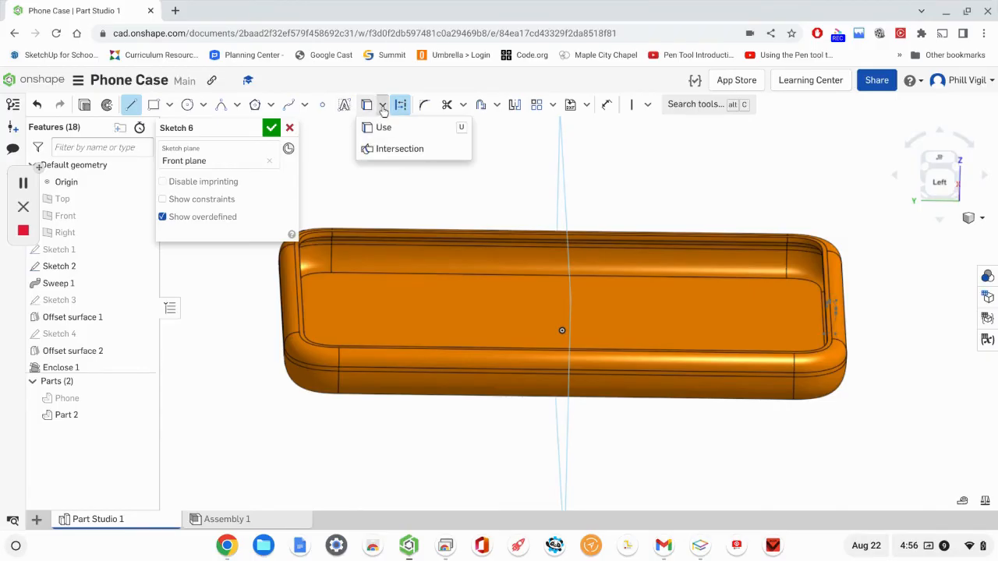
pyautogui.click(380, 150)
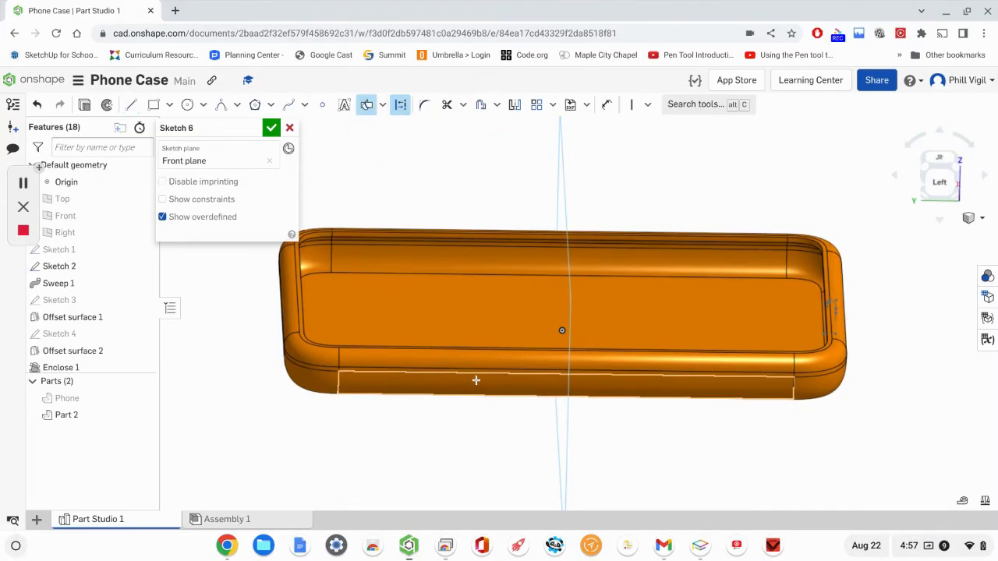
pyautogui.click(533, 386)
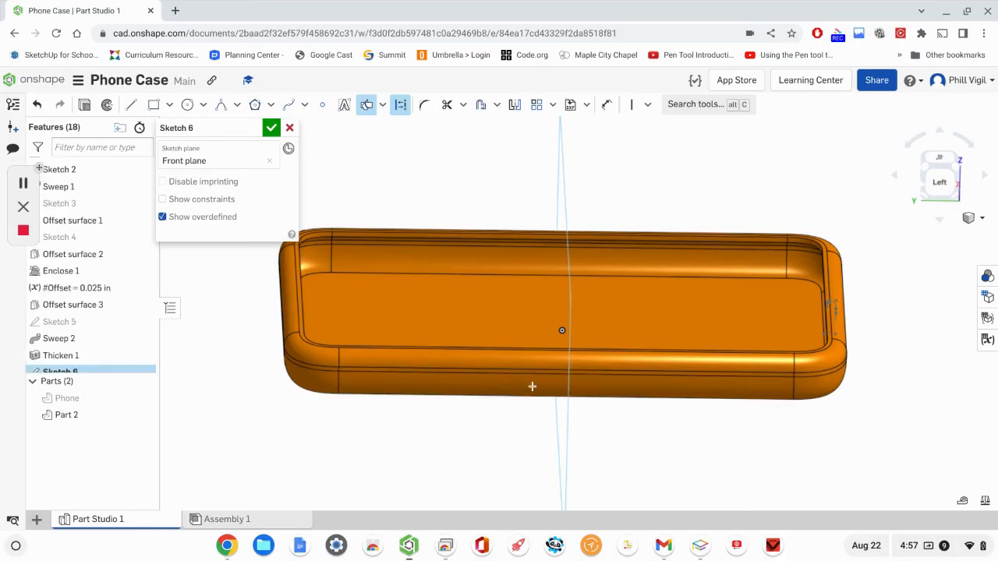
# Examine the intersection curves on the inside and outside of the case wall from several angles.
pyautogui.scroll(3, 531, 393)
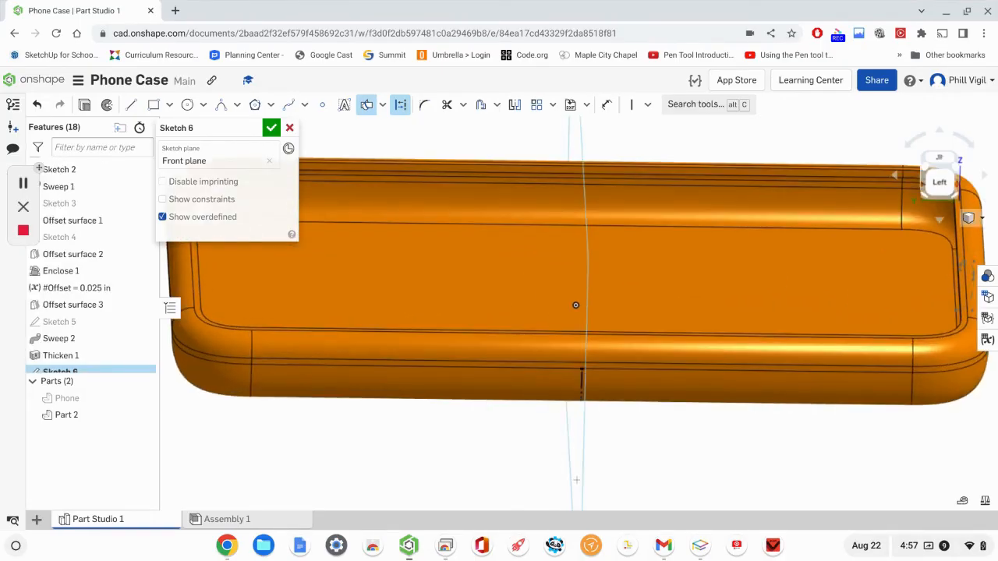
pyautogui.press('Up')
pyautogui.press('Up')
pyautogui.press('Up')
pyautogui.press('Left')
pyautogui.press('Left')
pyautogui.press('Left')
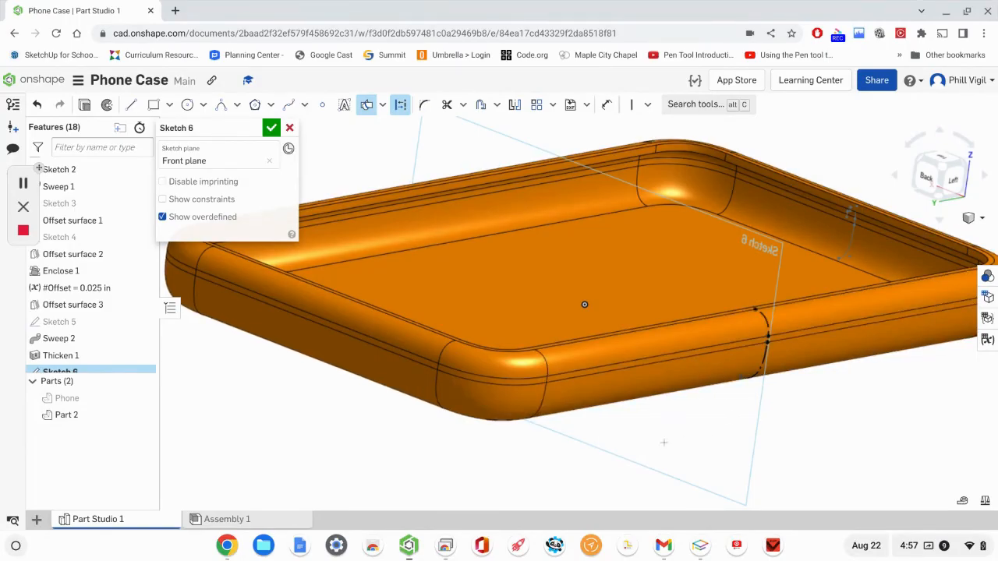
pyautogui.moveTo(658, 442); pyautogui.dragTo(735, 368, button='right')
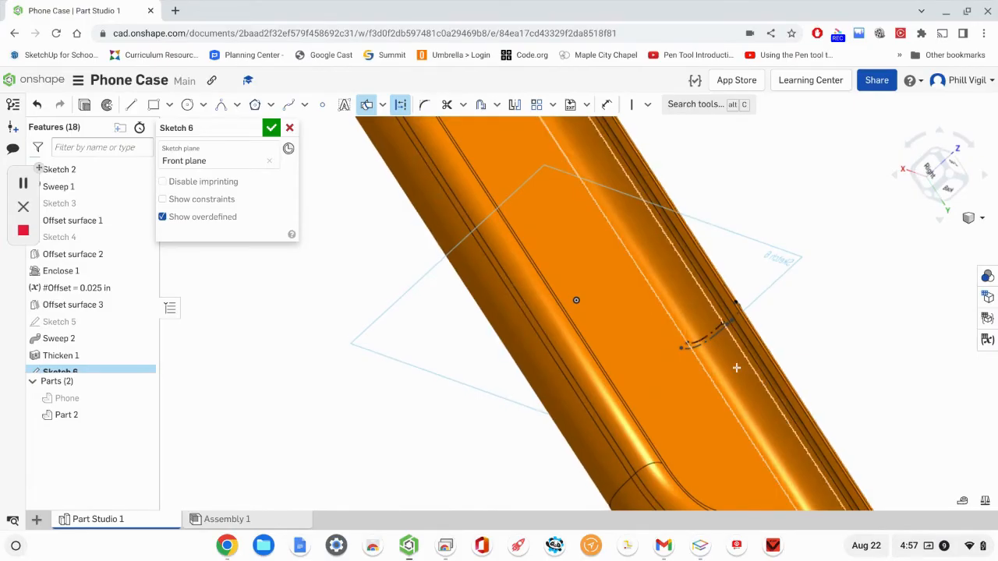
pyautogui.scroll(2, 732, 361)
pyautogui.scroll(1, 738, 331)
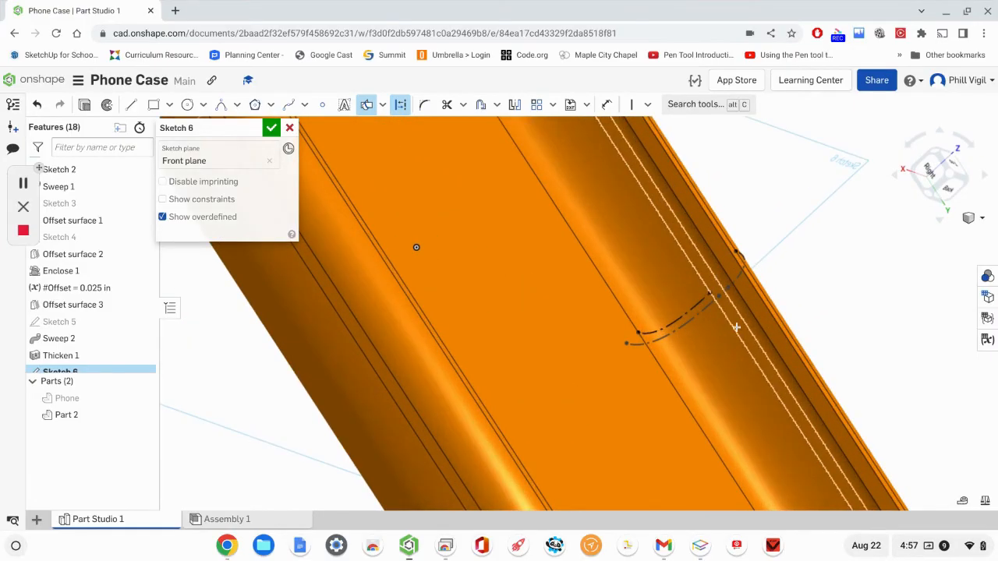
pyautogui.moveTo(736, 328); pyautogui.dragTo(750, 319, button='right')
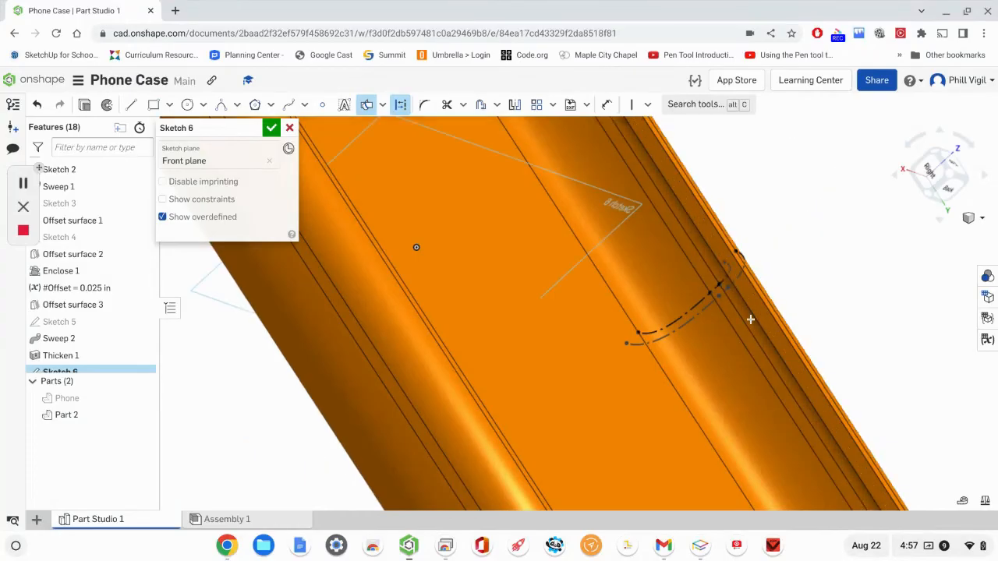
pyautogui.moveTo(750, 319); pyautogui.dragTo(704, 343, button='right')
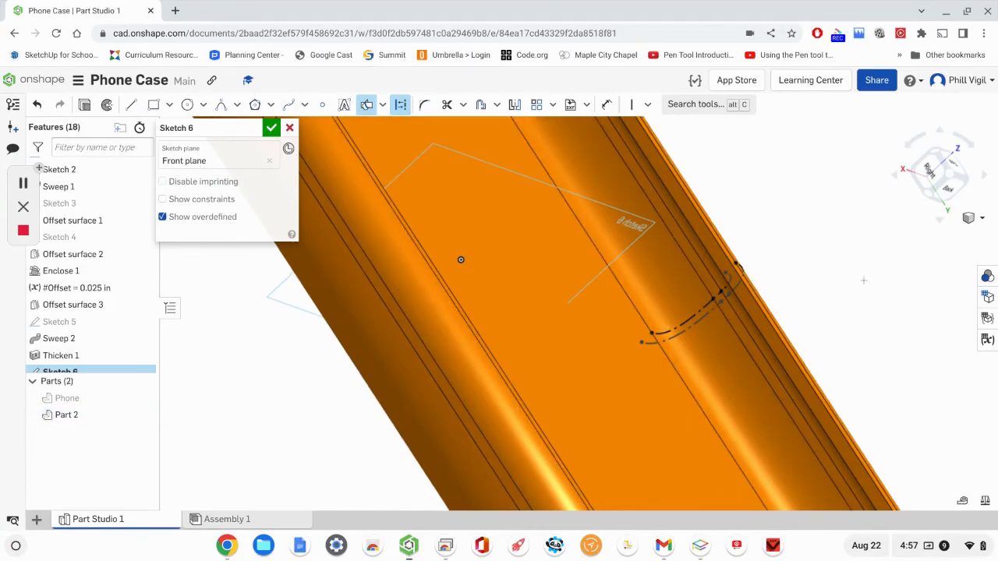
# Hide Part 2 and view the sketch plane straight on, upright and close to the wall's intersection curves.
pyautogui.click(143, 416)
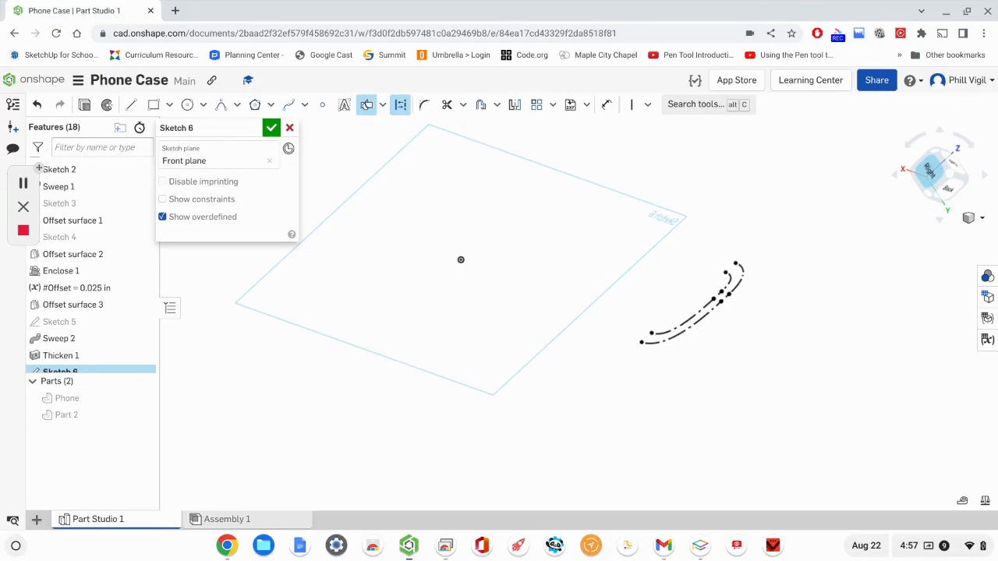
pyautogui.rightClick(555, 315)
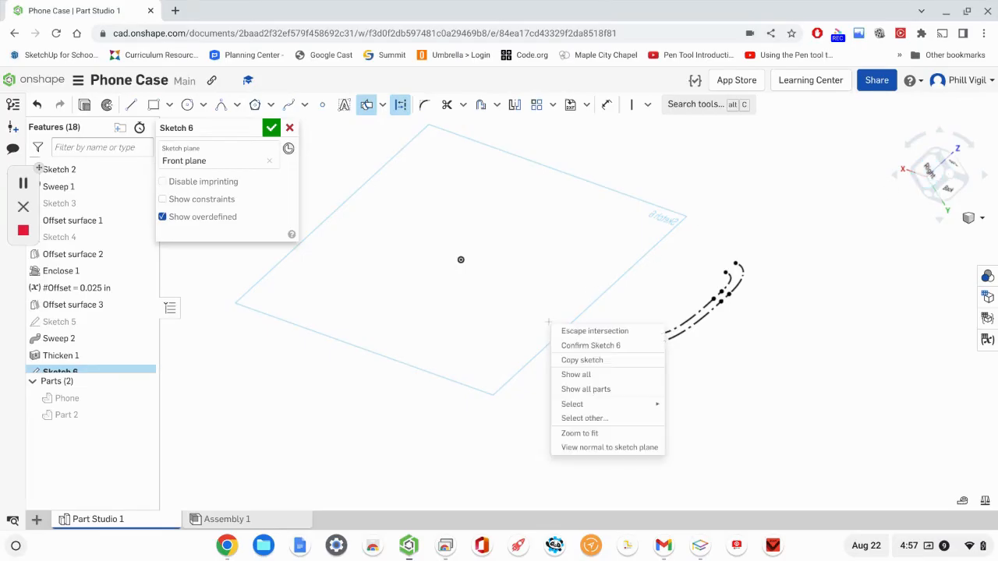
pyautogui.click(609, 448)
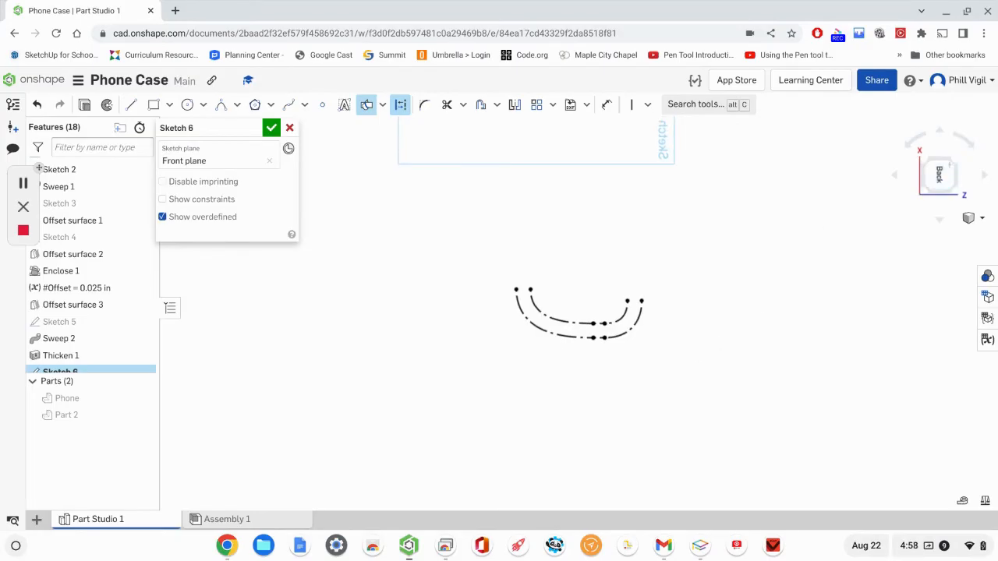
pyautogui.click(954, 191)
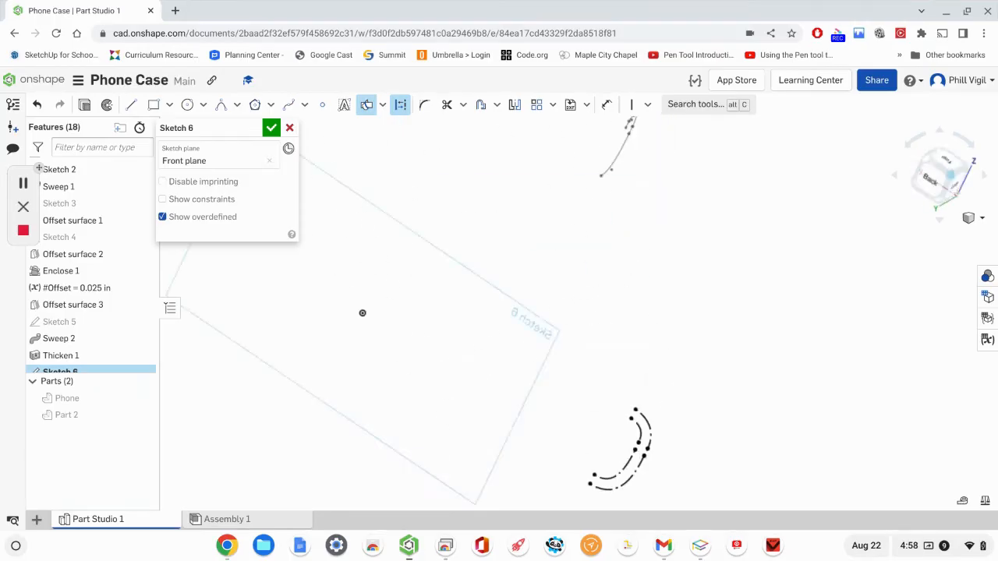
pyautogui.moveTo(318, 411); pyautogui.dragTo(423, 200, button='right')
pyautogui.press('n')
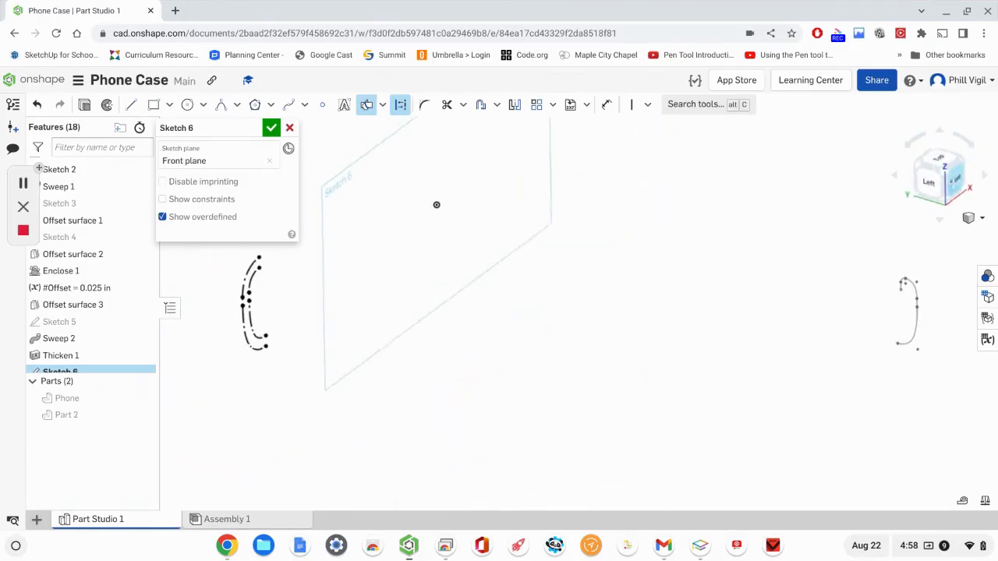
pyautogui.scroll(-2, 483, 340)
pyautogui.moveTo(447, 339)
pyautogui.mouseDown(button='middle')
pyautogui.moveTo(672, 336)
pyautogui.moveTo(711, 369)
pyautogui.mouseUp(button='middle')
pyautogui.scroll(1, 711, 369)
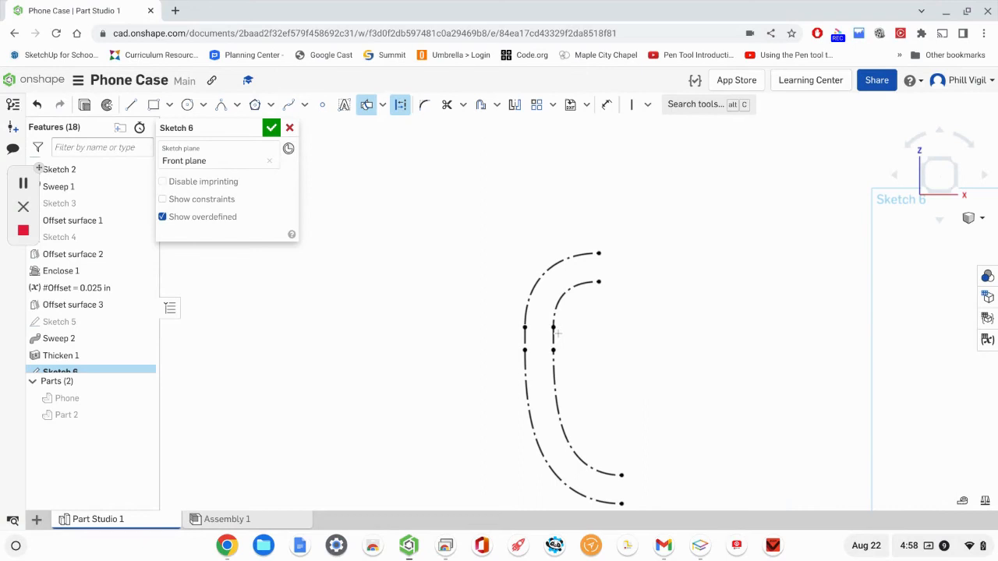
pyautogui.scroll(1, 569, 337)
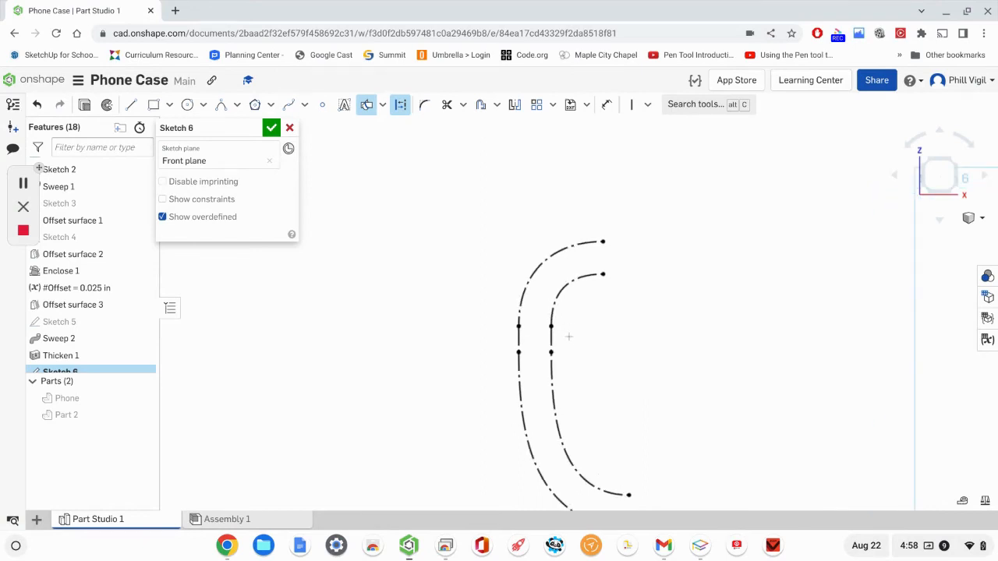
pyautogui.scroll(-1, 565, 336)
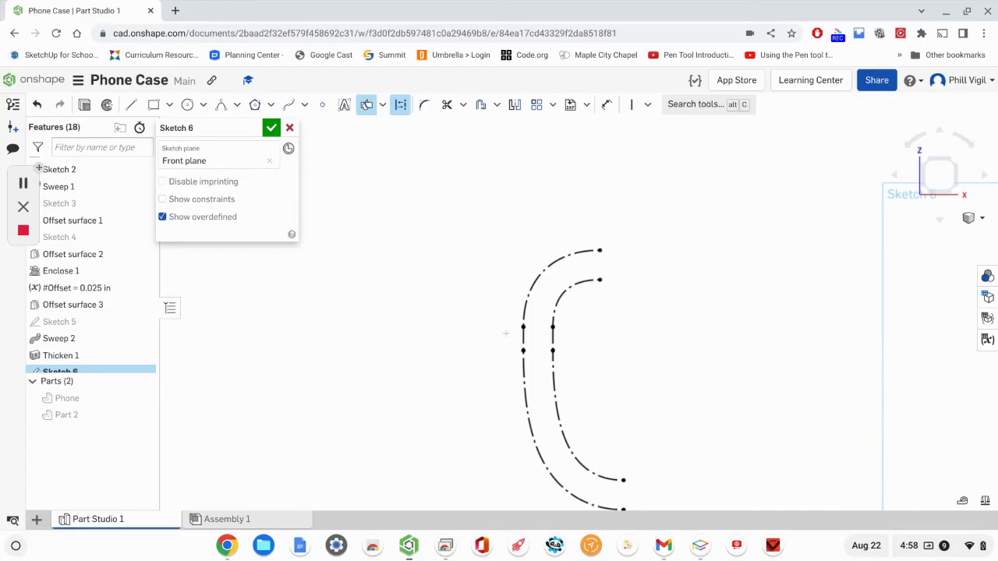
pyautogui.scroll(4, 506, 331)
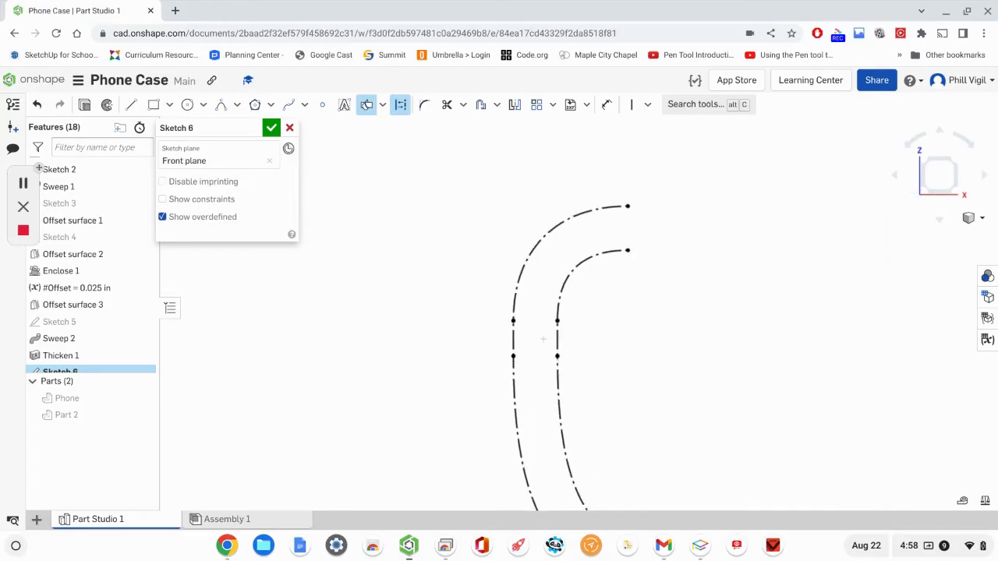
# Draw a horizontal construction line across the case wall between the midpoints of the two short straight intersection segments.
pyautogui.scroll(1, 539, 340)
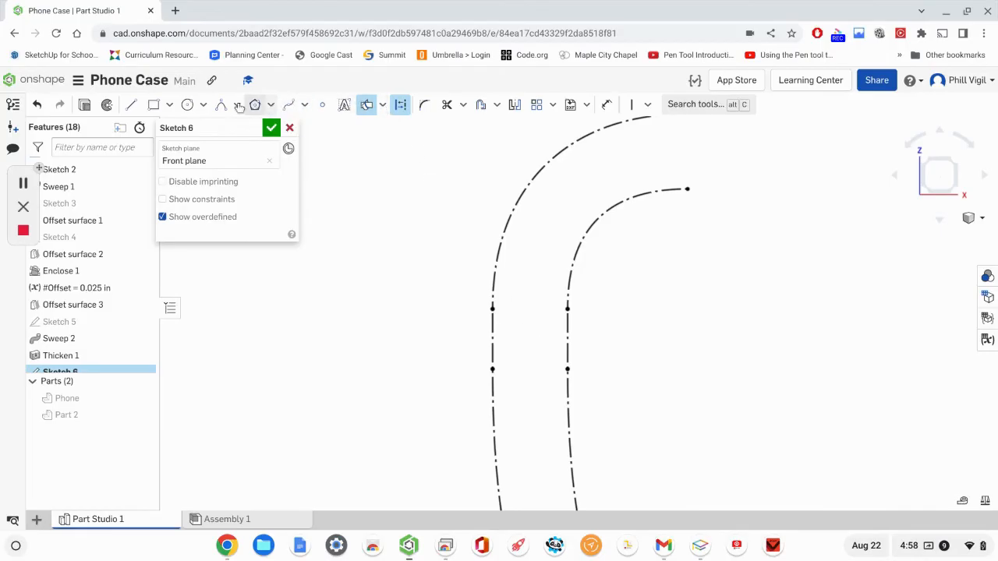
pyautogui.click(131, 104)
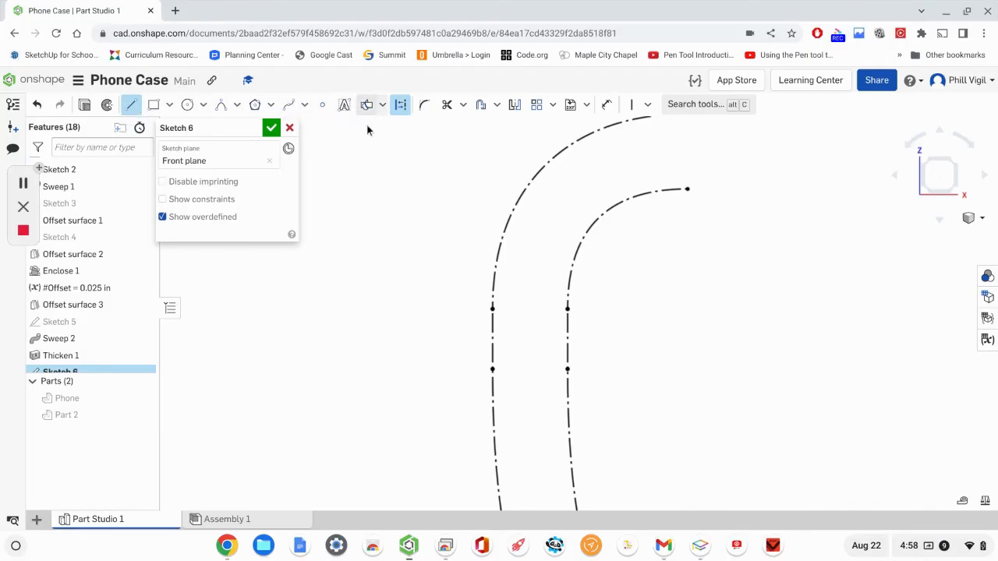
pyautogui.click(509, 357)
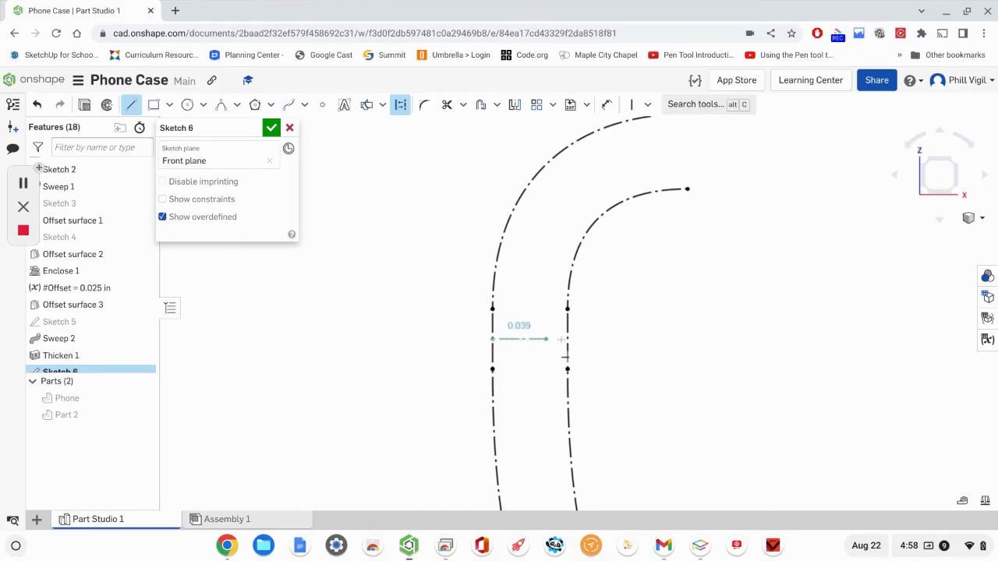
pyautogui.click(567, 339)
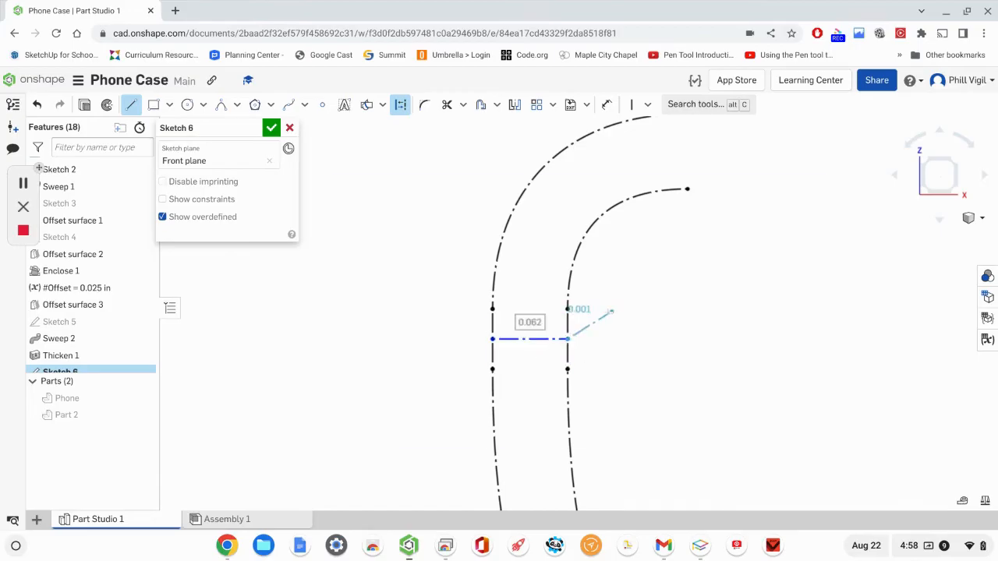
pyautogui.press('Escape')
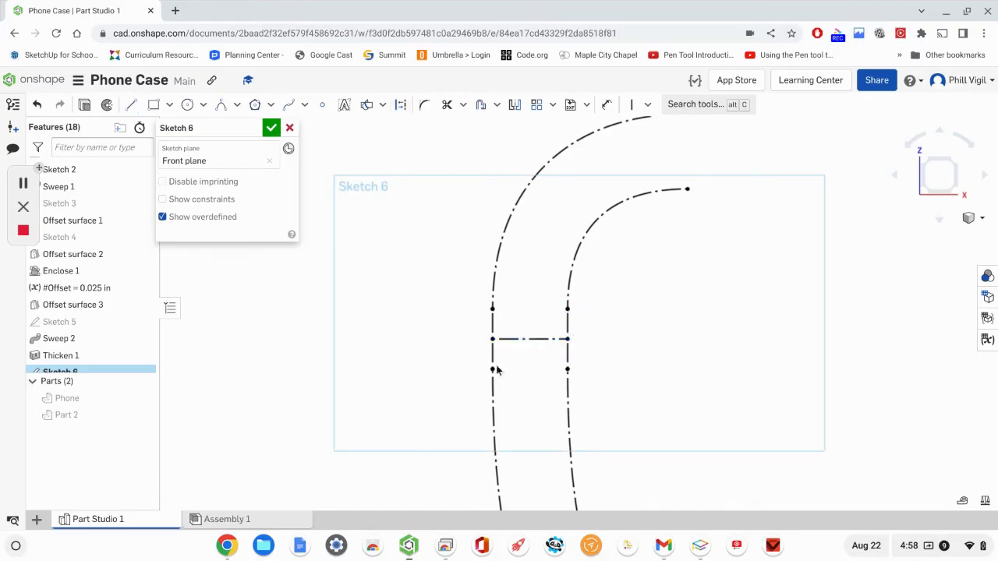
# Sketch a regular stepped line from the inner wall's lower point to the outer wall's upper point: horizontal about 0.012 in, diagonal about 0.059 in, horizontal about 0.02 in.
pyautogui.click(130, 106)
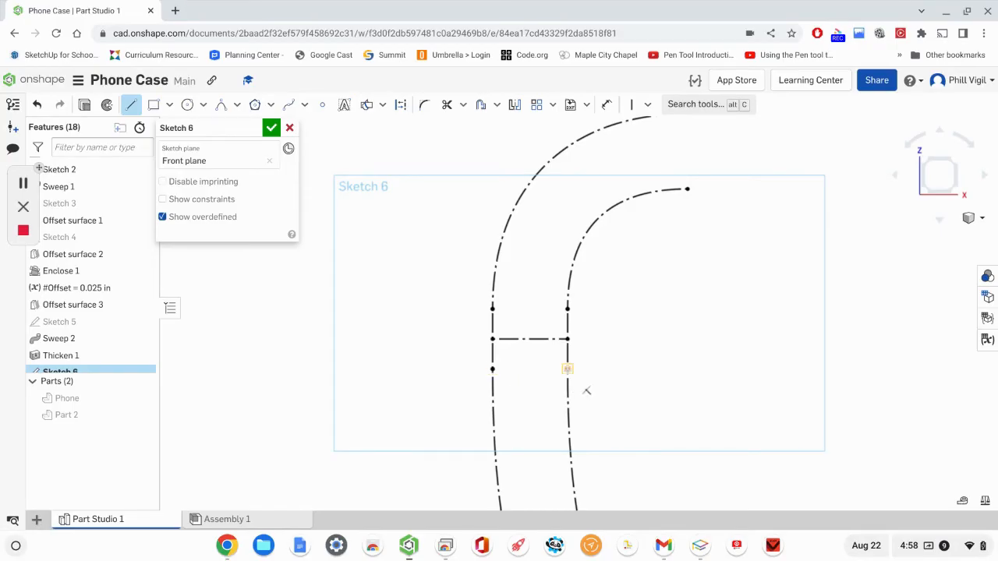
pyautogui.click(567, 369)
pyautogui.click(553, 369)
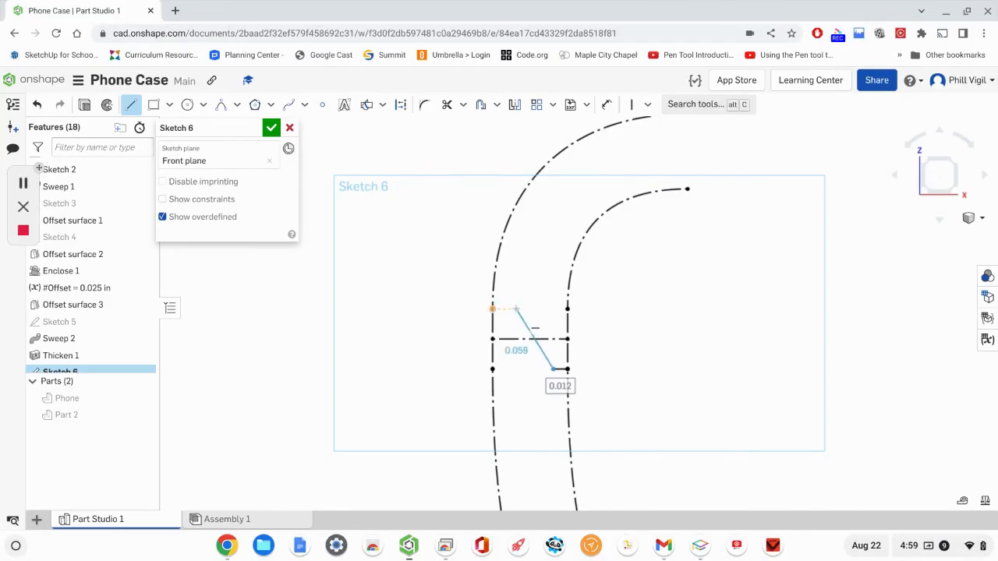
pyautogui.click(516, 310)
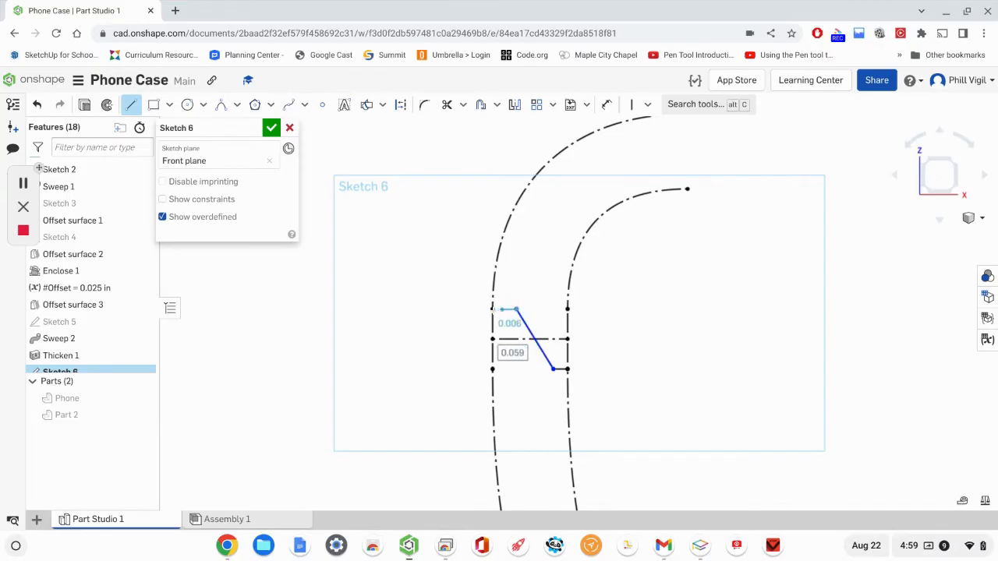
pyautogui.click(493, 309)
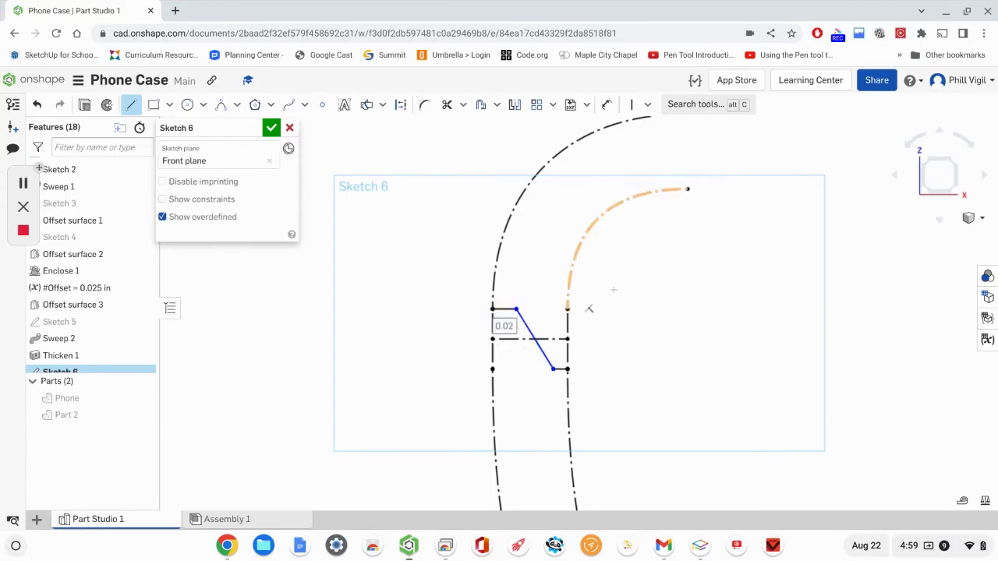
pyautogui.press('Escape')
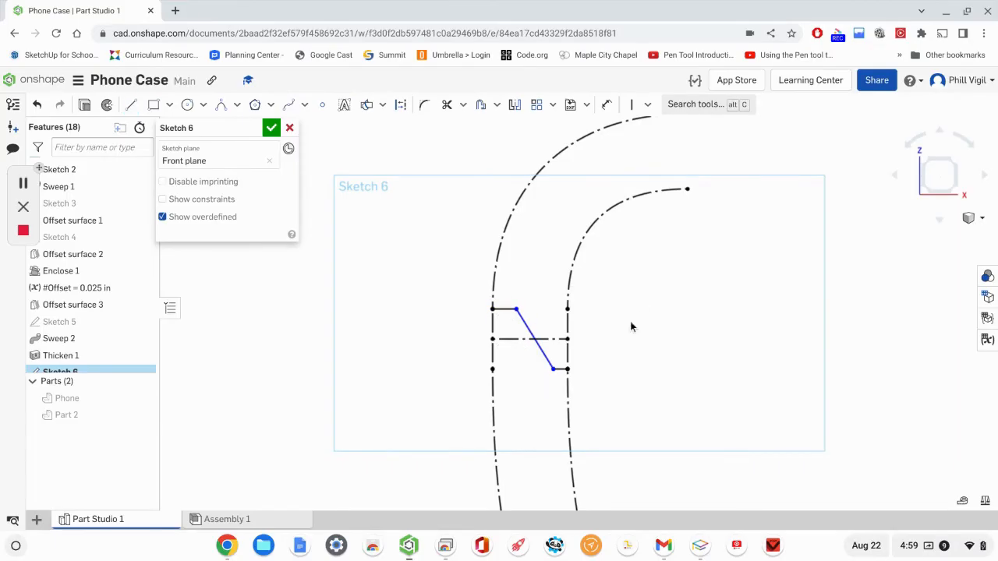
# Place a point at the horizontal construction line's midpoint and constrain it to the midpoint of the diagonal line.
pyautogui.scroll(3, 612, 335)
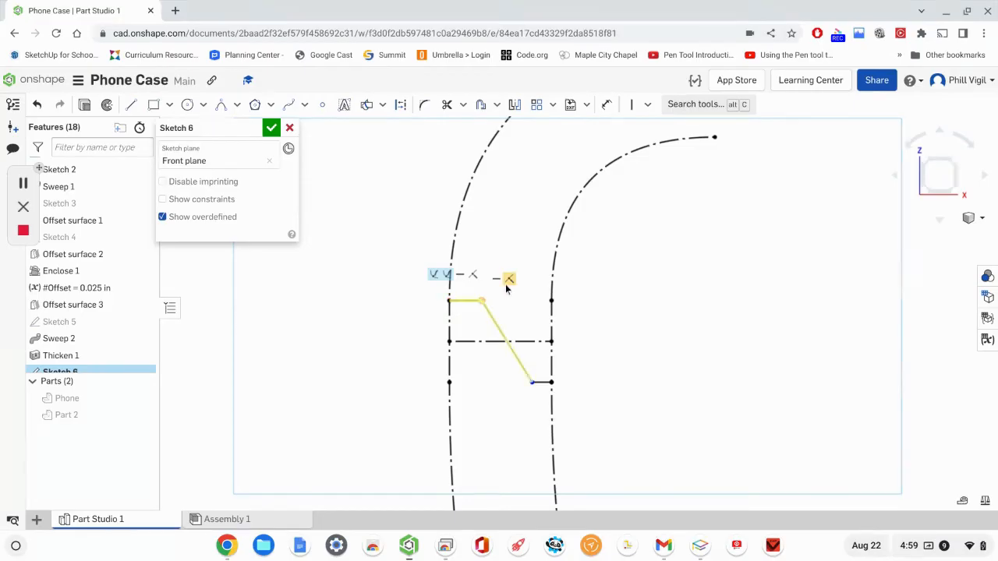
pyautogui.scroll(3, 521, 307)
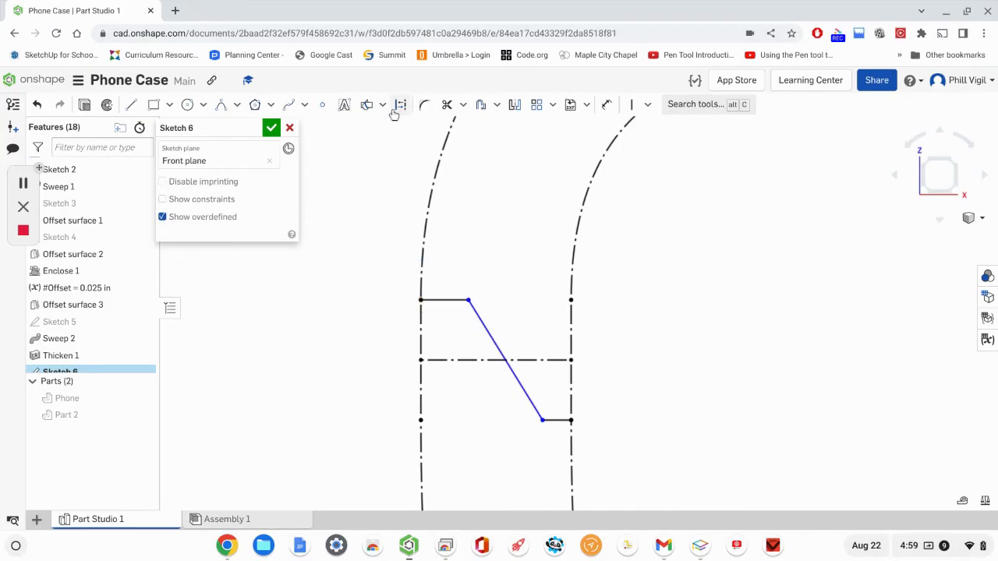
pyautogui.click(322, 106)
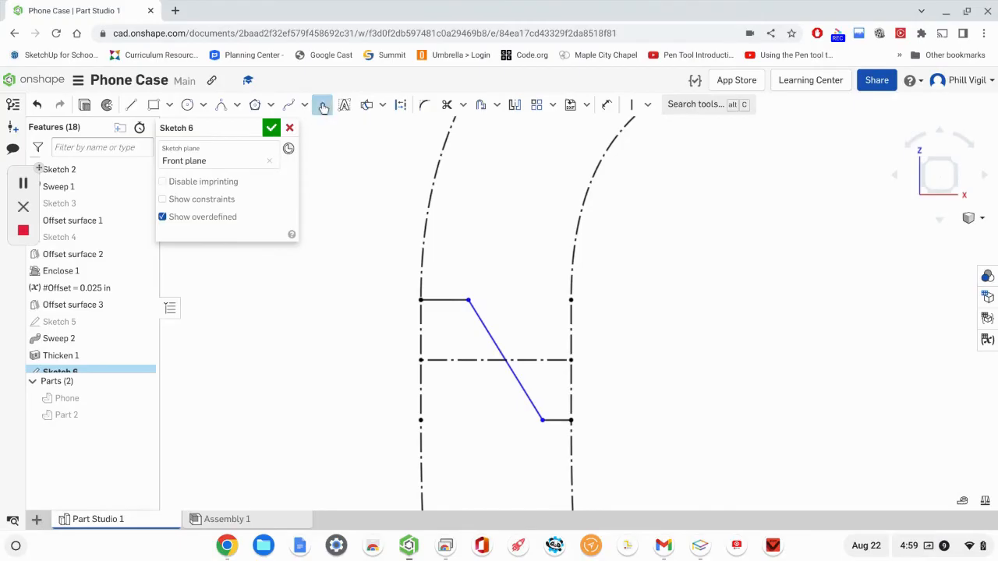
pyautogui.click(515, 379)
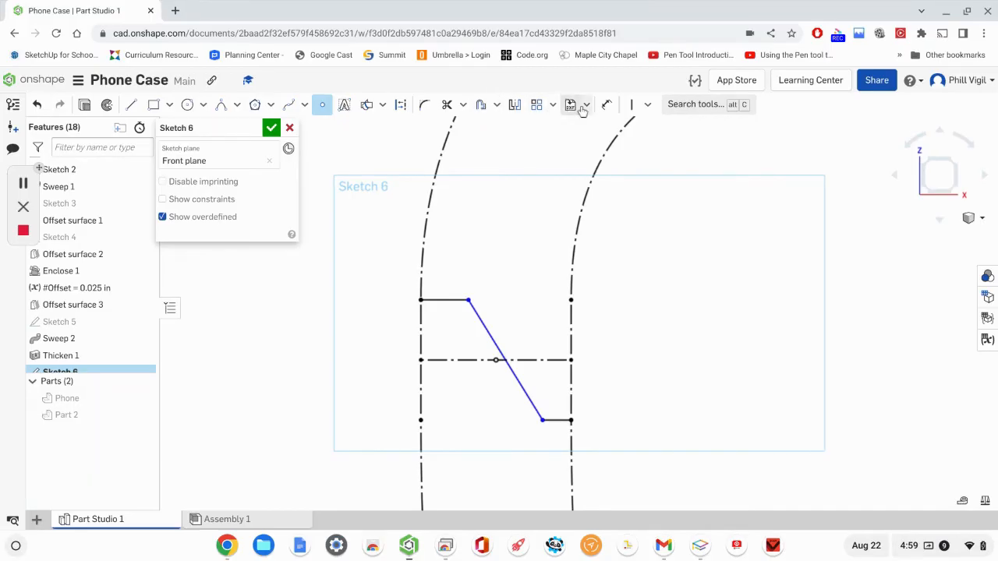
pyautogui.click(647, 106)
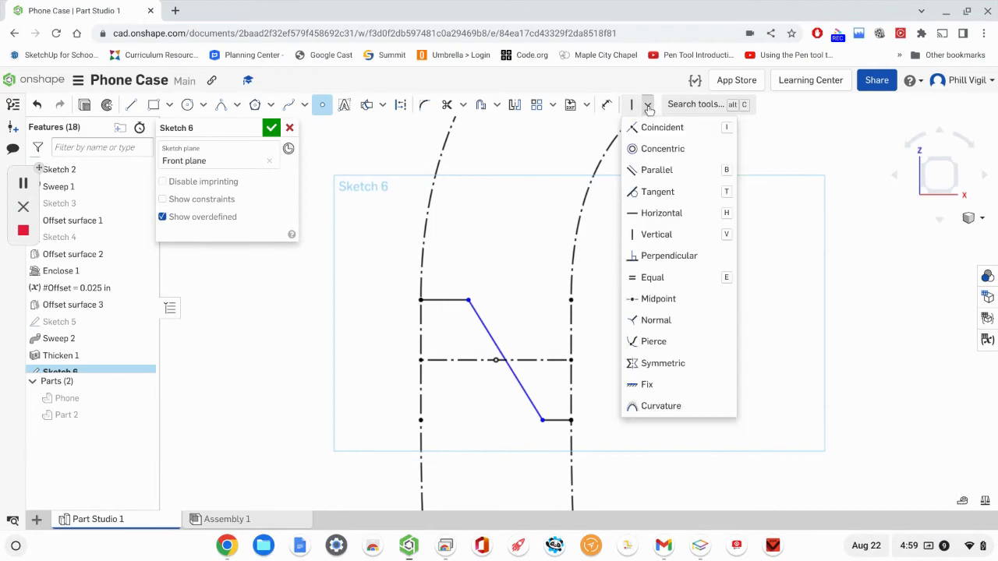
pyautogui.click(659, 298)
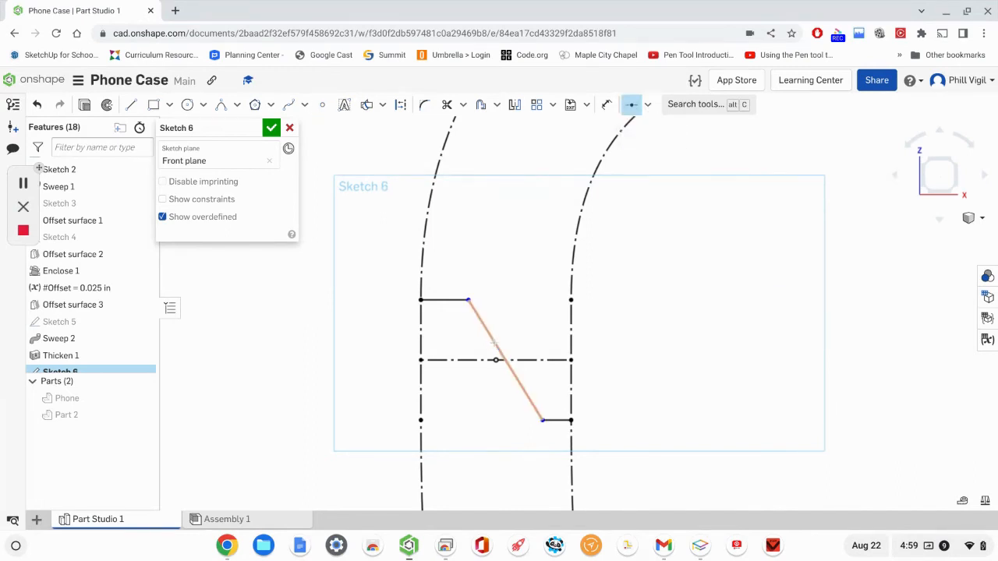
pyautogui.click(496, 344)
pyautogui.click(496, 359)
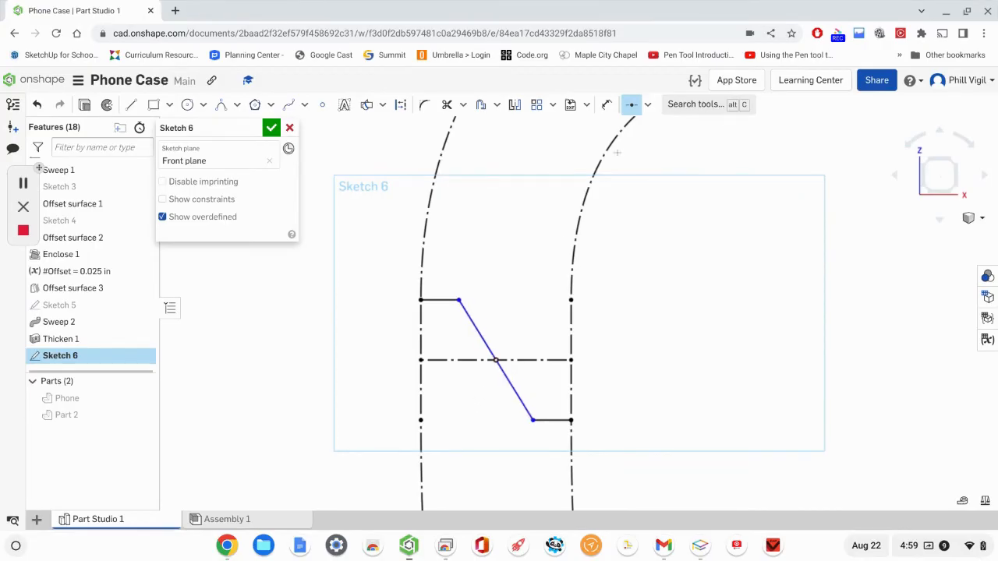
# Constrain the two short horizontal lines of the stepped profile to equal length.
pyautogui.click(646, 106)
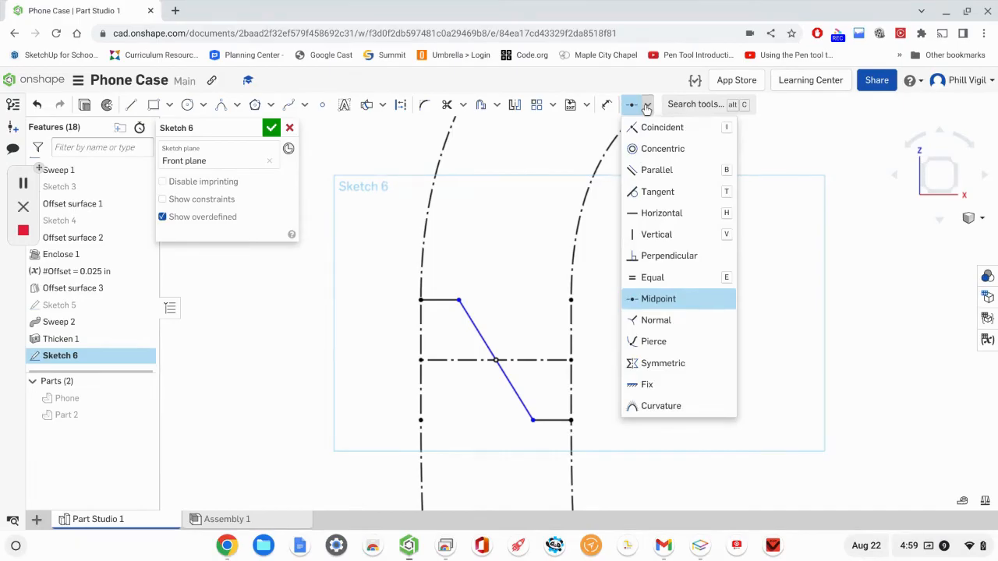
pyautogui.click(652, 279)
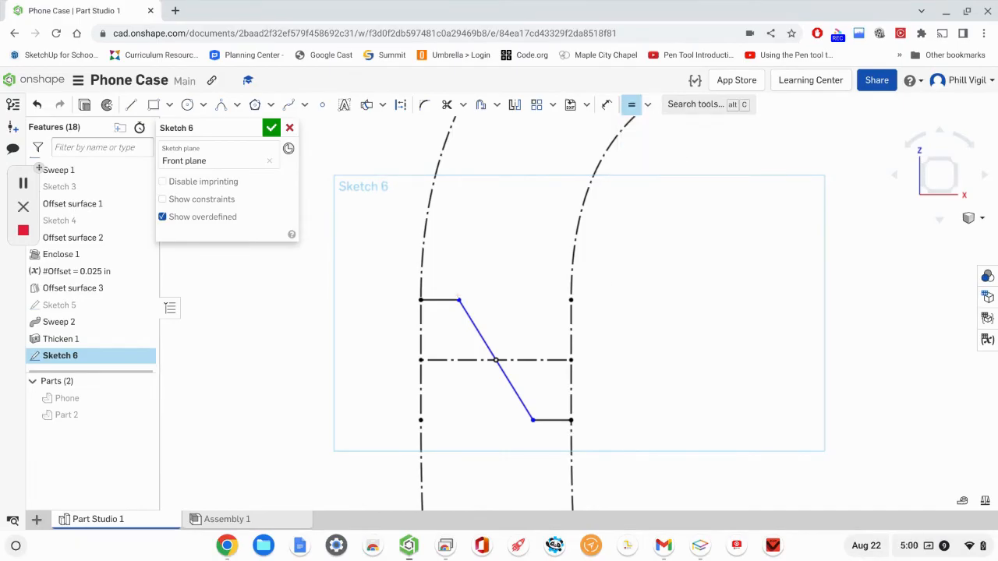
pyautogui.click(442, 301)
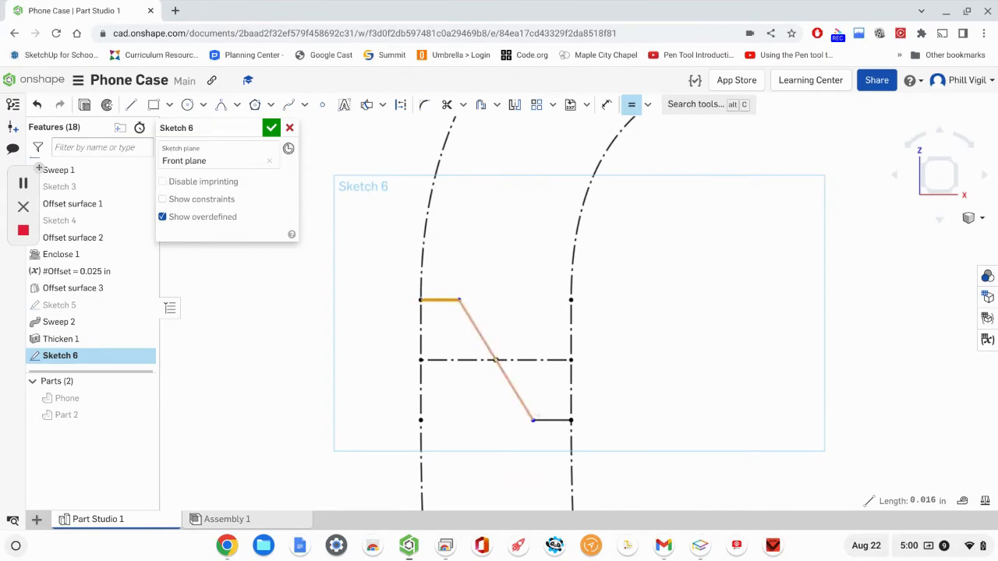
pyautogui.click(550, 420)
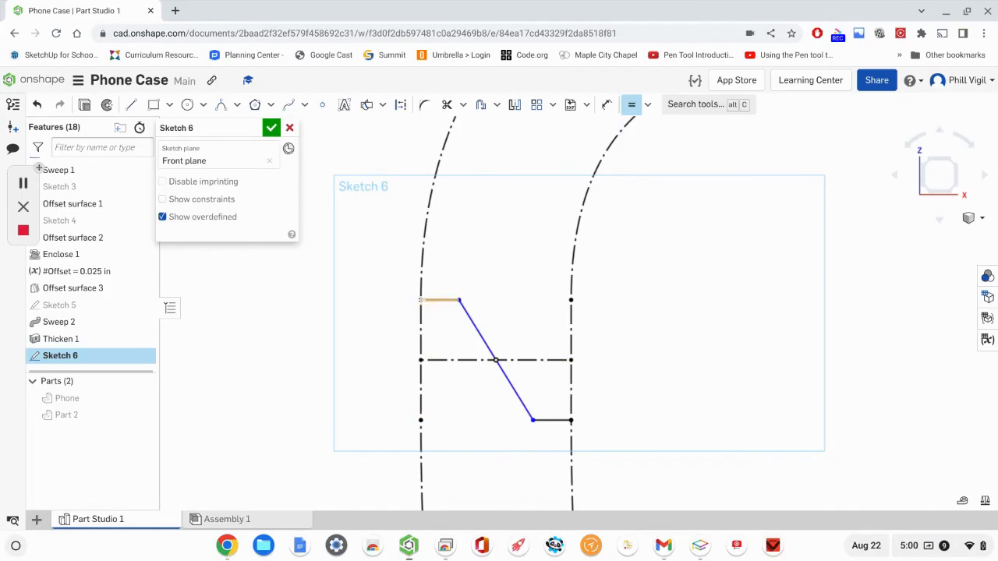
# Add a reference dimension outside the wall for the vertical distance between the profile's two short horizontal lines.
pyautogui.click(605, 108)
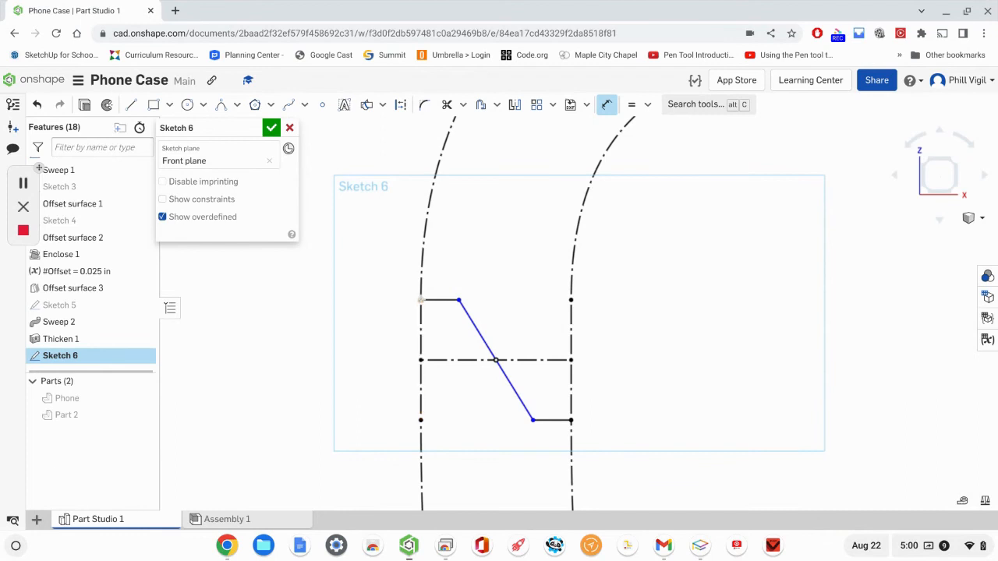
pyautogui.click(421, 413)
pyautogui.click(570, 421)
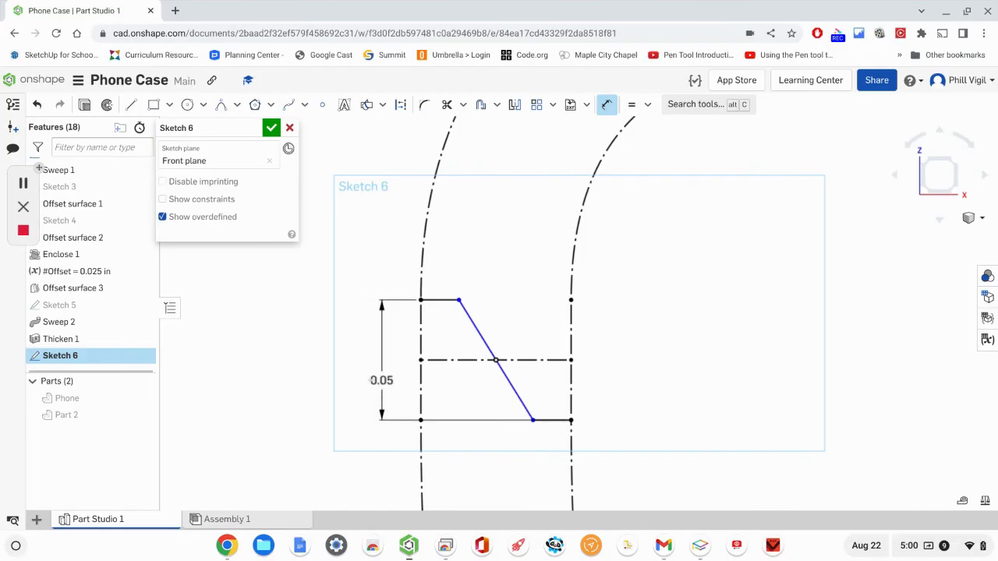
pyautogui.click(345, 351)
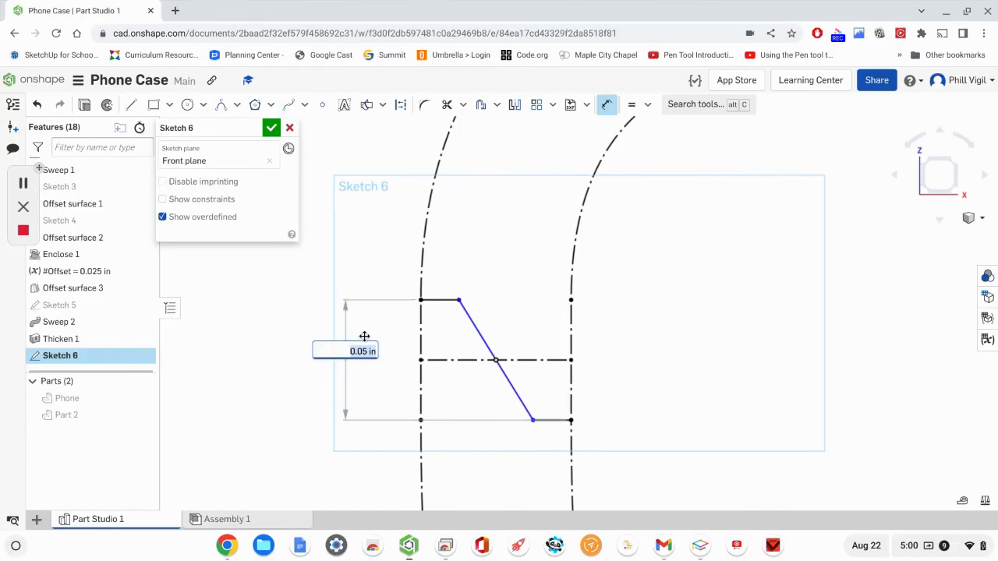
pyautogui.press('Return')
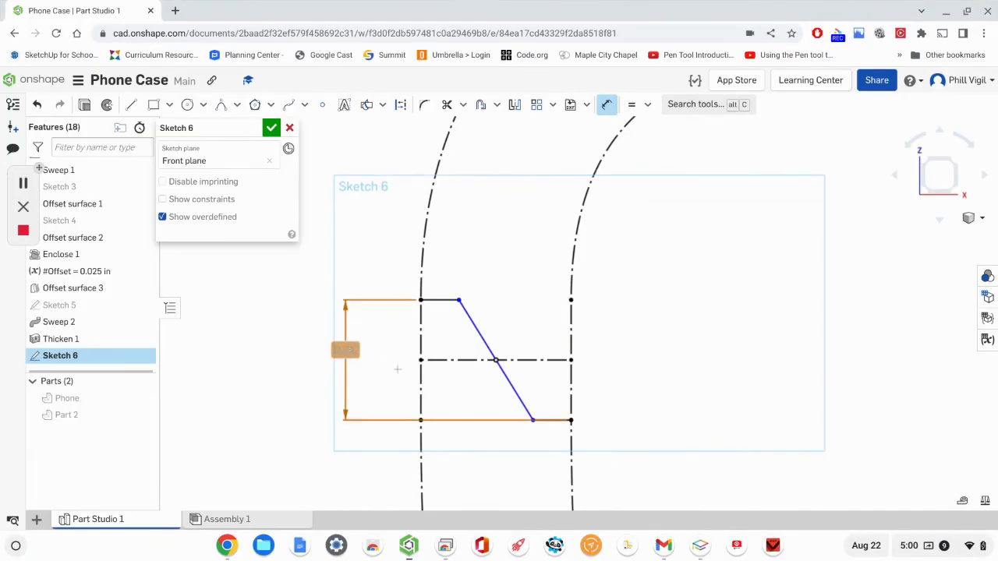
pyautogui.click(352, 350)
pyautogui.press('Escape')
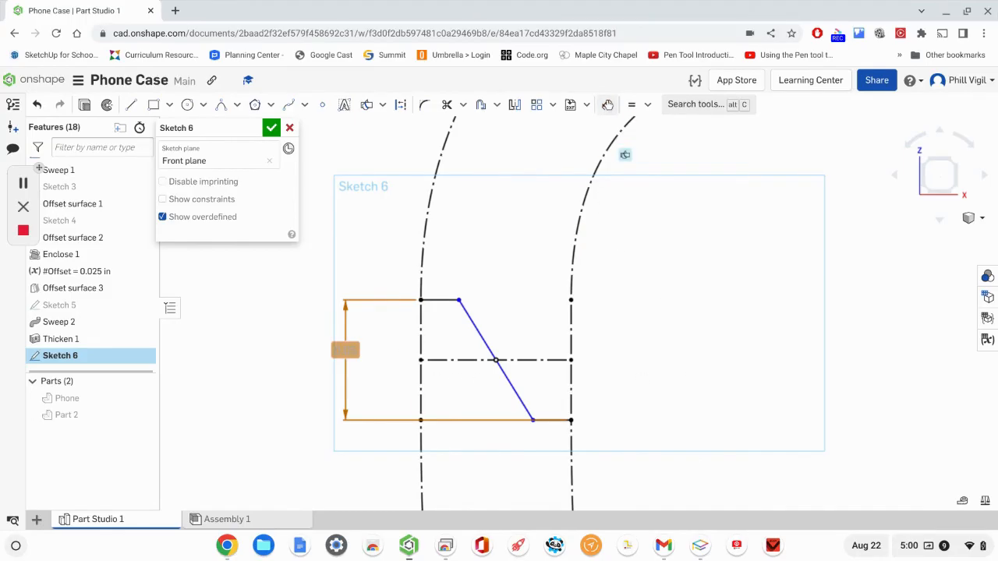
# Dimension the angle between the upper short line and the diagonal as 125 degrees, and finish the sketch.
pyautogui.click(608, 106)
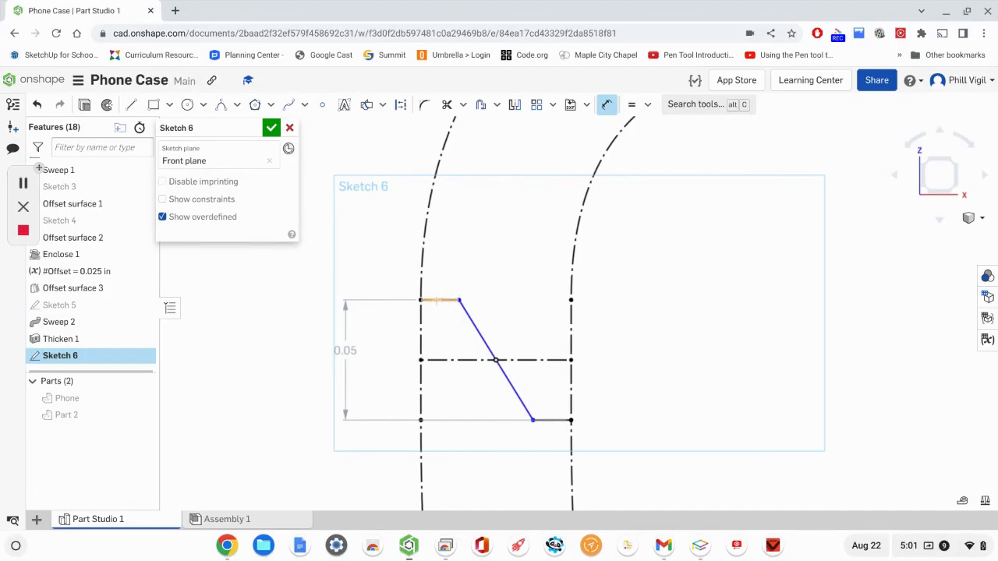
pyautogui.click(437, 302)
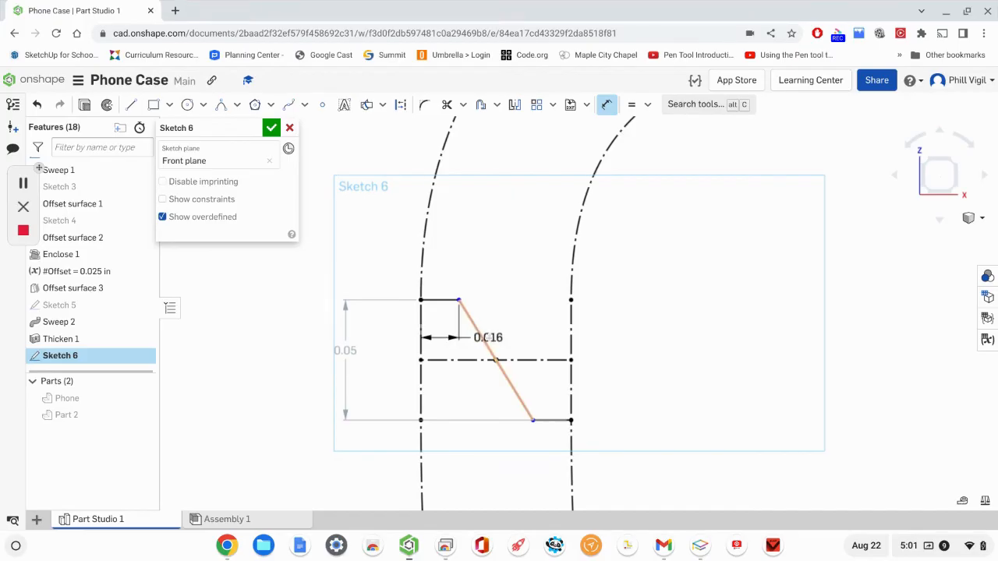
pyautogui.click(484, 338)
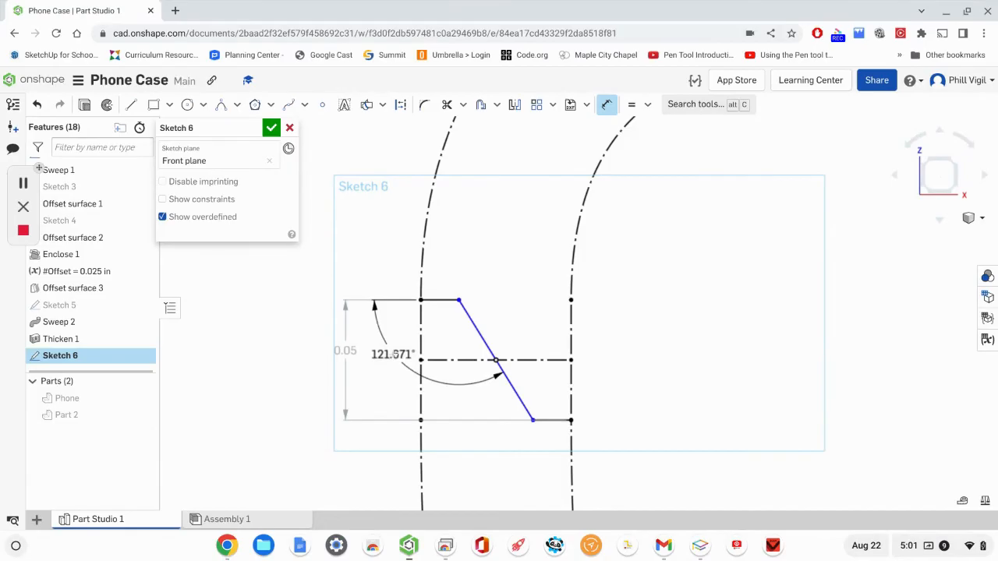
pyautogui.click(414, 338)
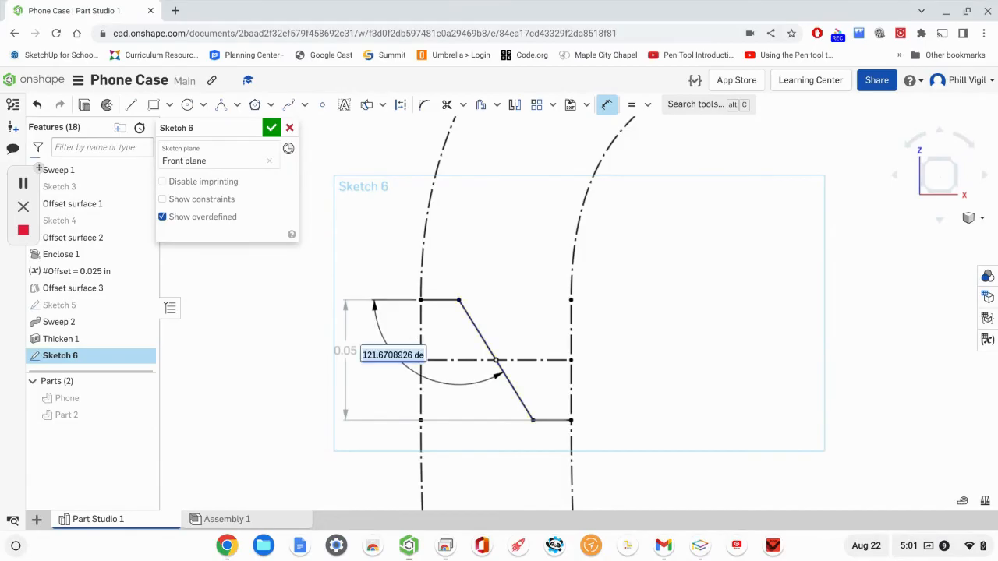
pyautogui.write('125')
pyautogui.press('Return')
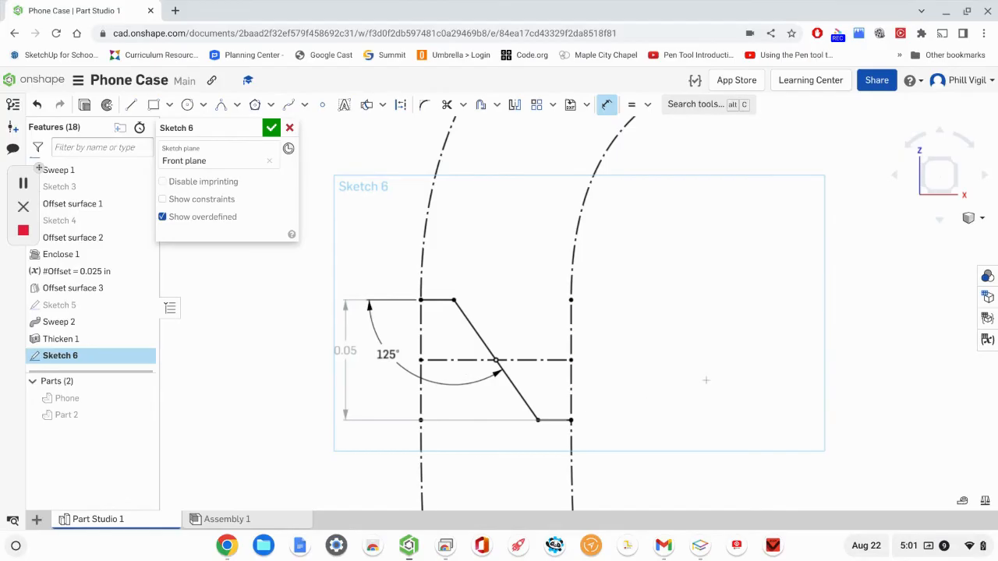
pyautogui.scroll(-2, 705, 380)
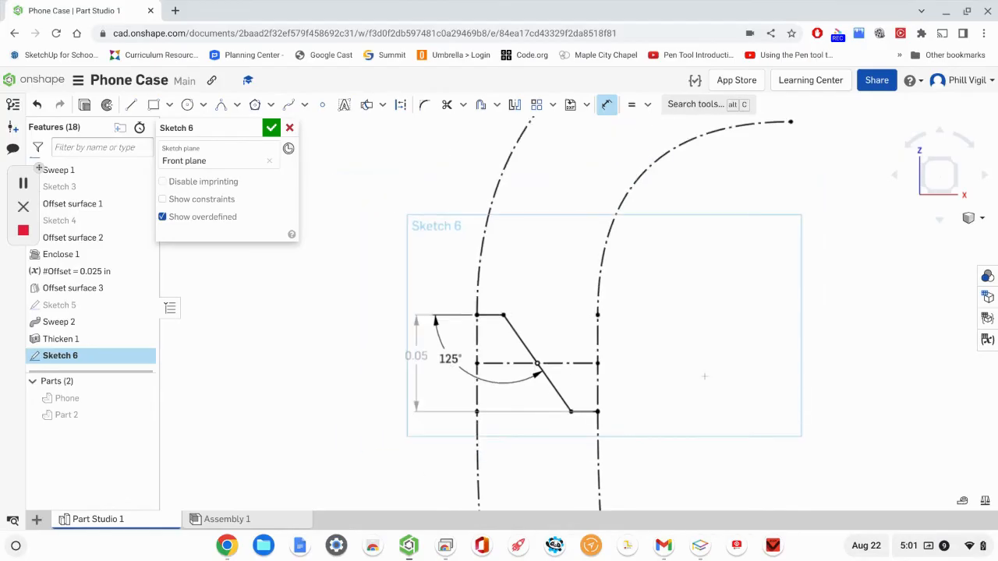
pyautogui.moveTo(704, 376); pyautogui.dragTo(655, 279, button='middle')
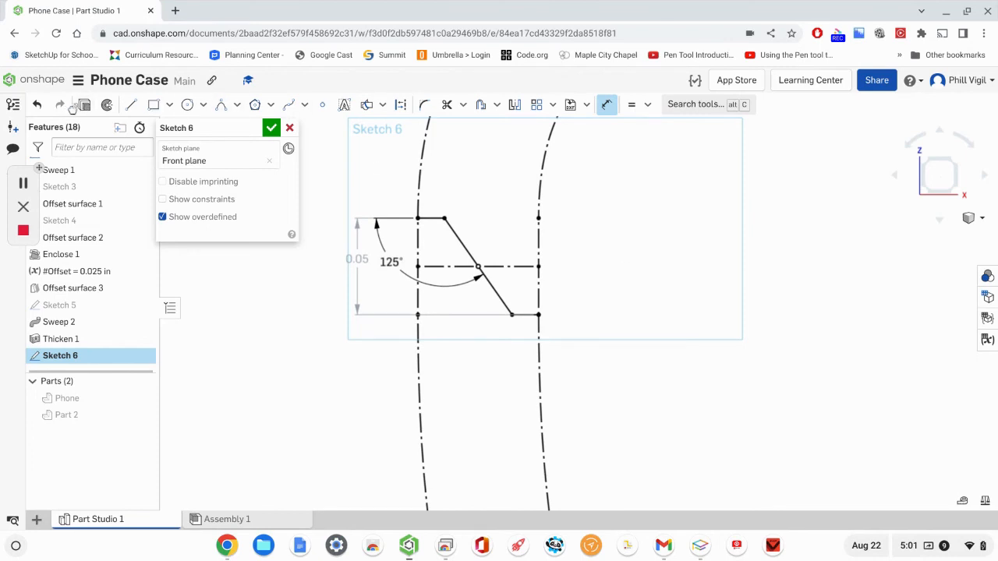
pyautogui.click(273, 128)
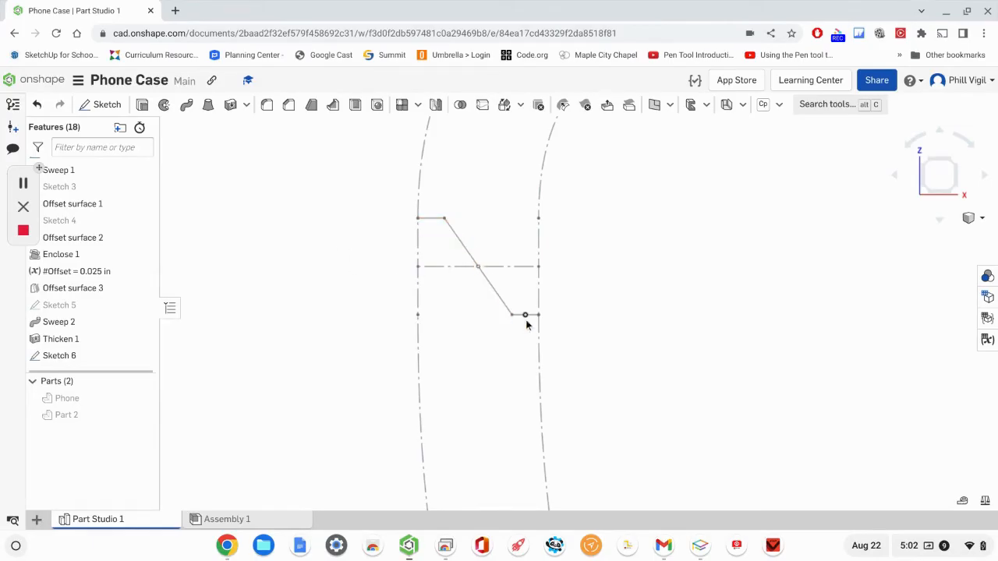
pyautogui.scroll(-6, 289, 236)
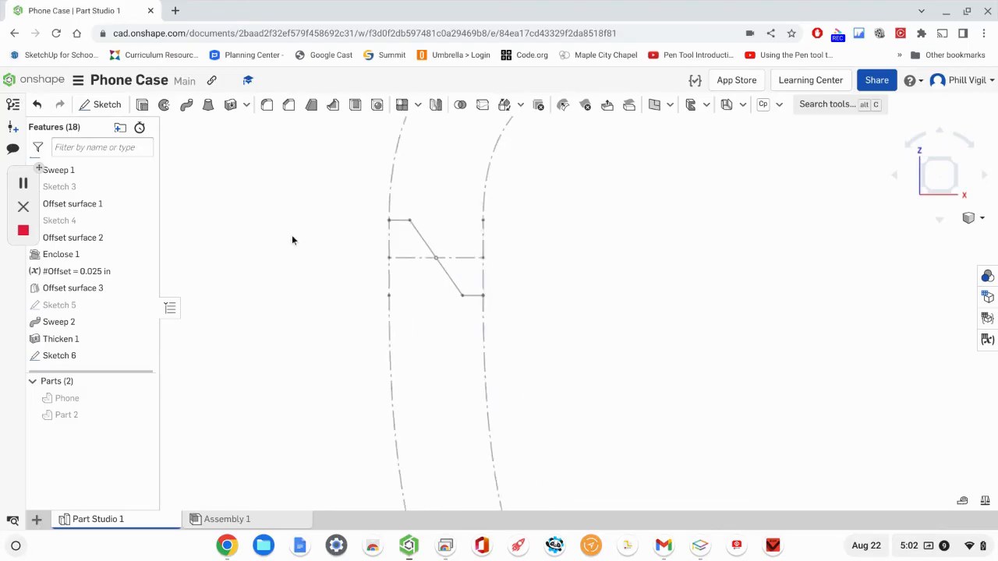
# Start a new surface sweep, show Part 2, and use the edges of Sketch 6 as the sweep profile.
pyautogui.moveTo(542, 257); pyautogui.dragTo(610, 279, button='middle')
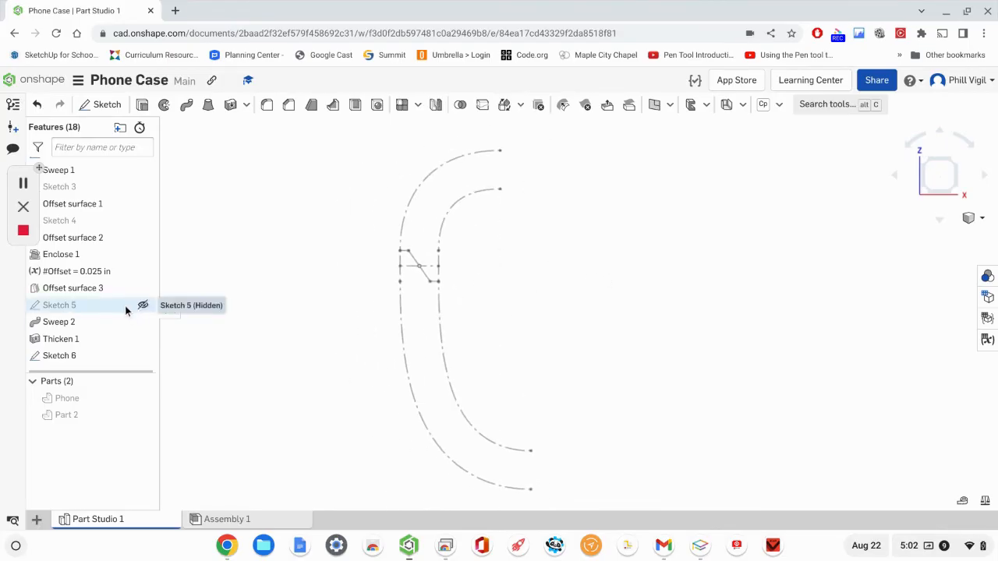
pyautogui.click(187, 110)
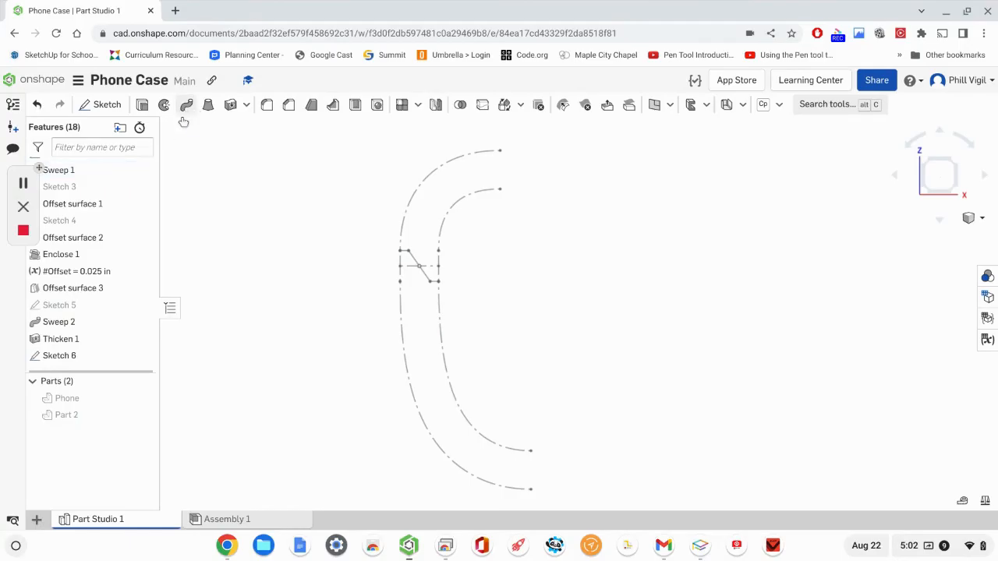
pyautogui.click(143, 415)
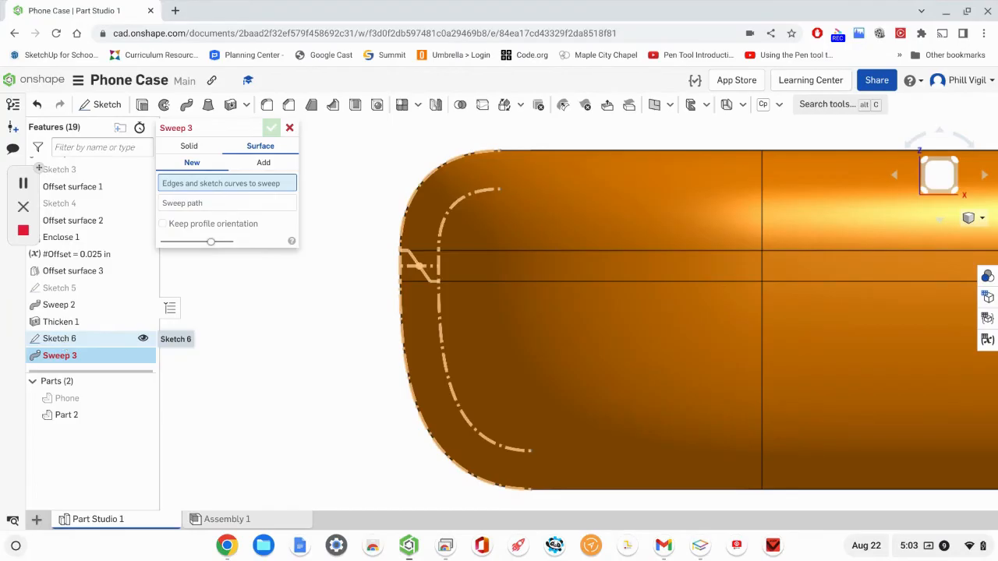
pyautogui.click(65, 338)
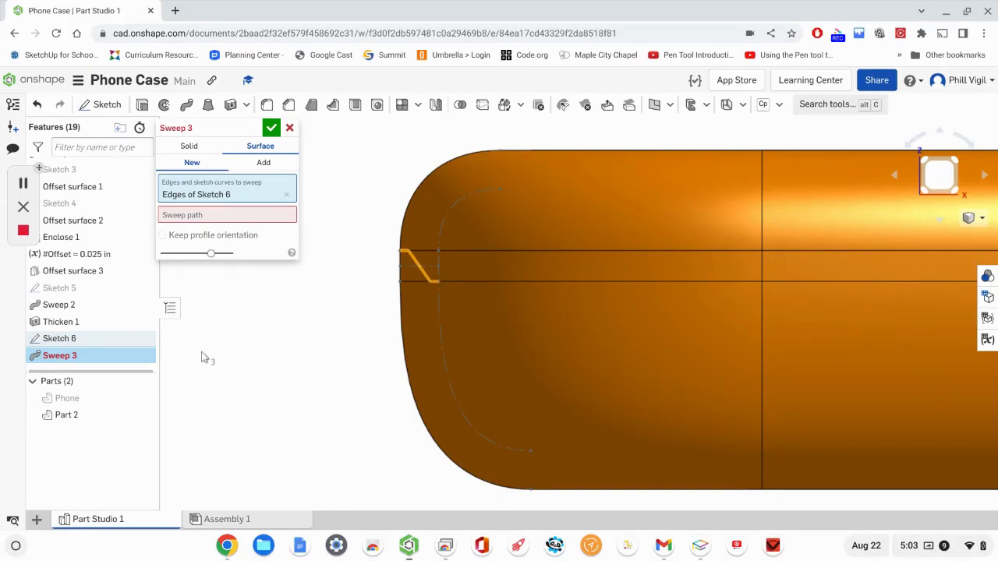
# Set the sweep path to the tangent-connected edges along the case's upper outer seam line and finish the sweep.
pyautogui.click(199, 215)
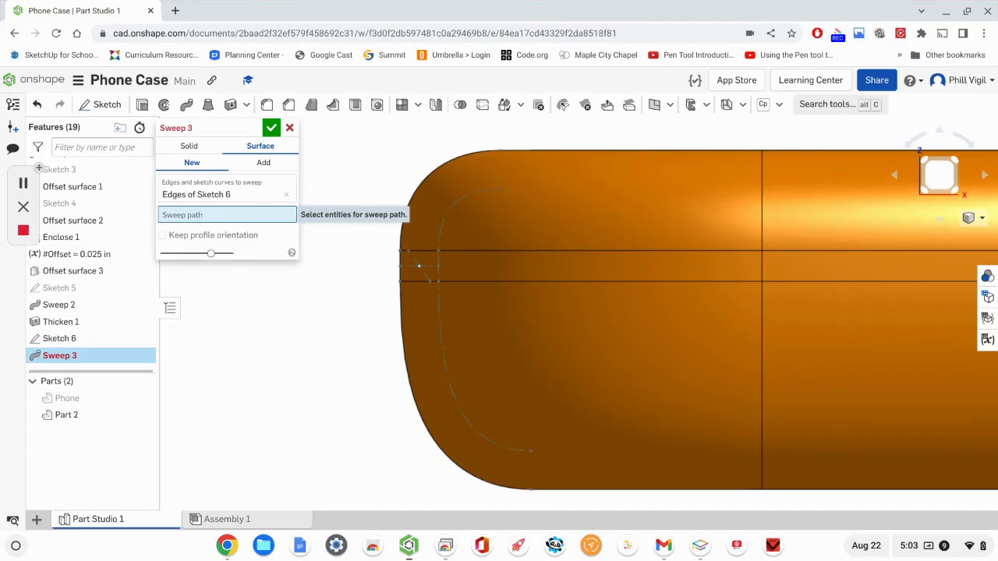
pyautogui.rightClick(261, 366)
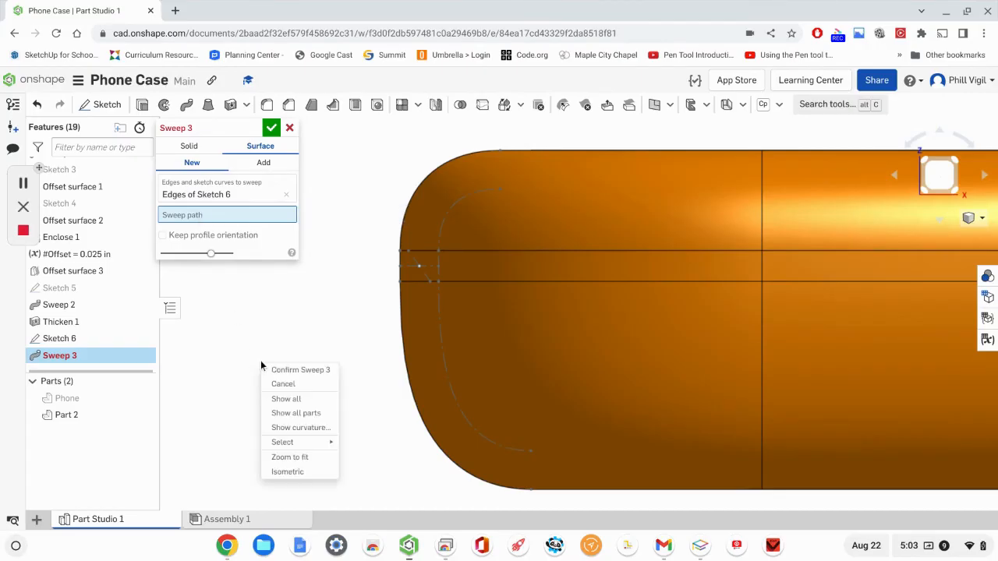
pyautogui.moveTo(301, 446)
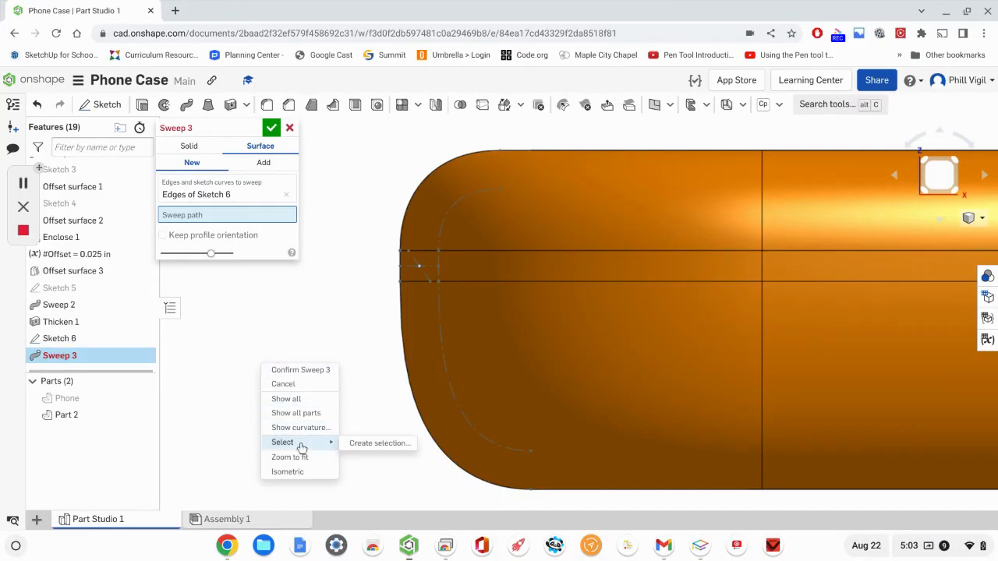
pyautogui.click(379, 443)
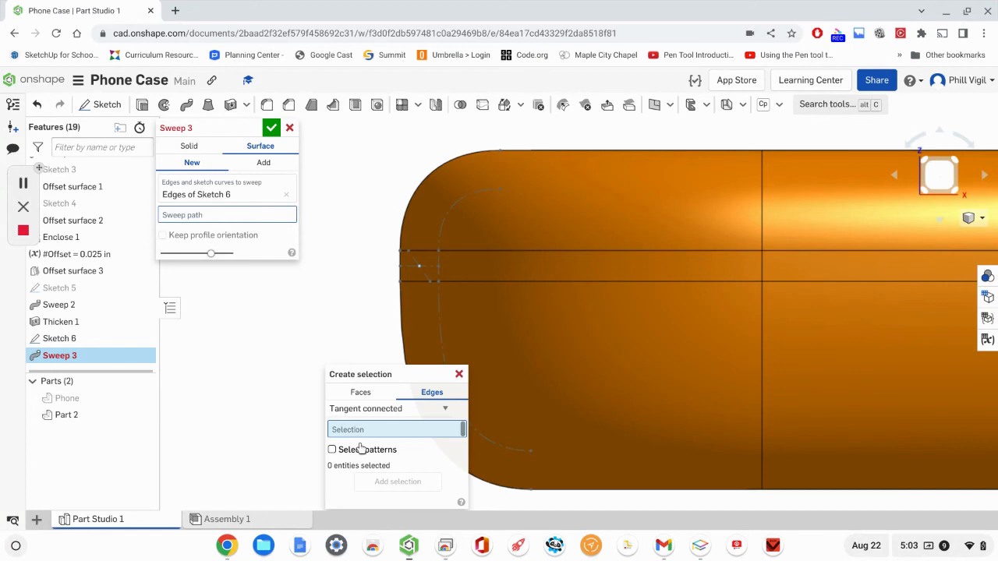
pyautogui.click(503, 251)
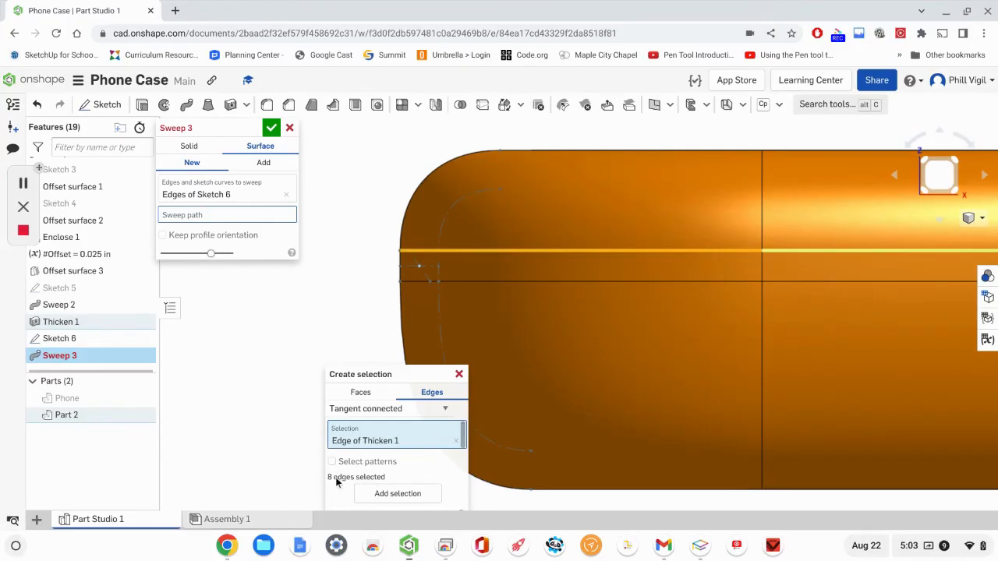
pyautogui.click(392, 496)
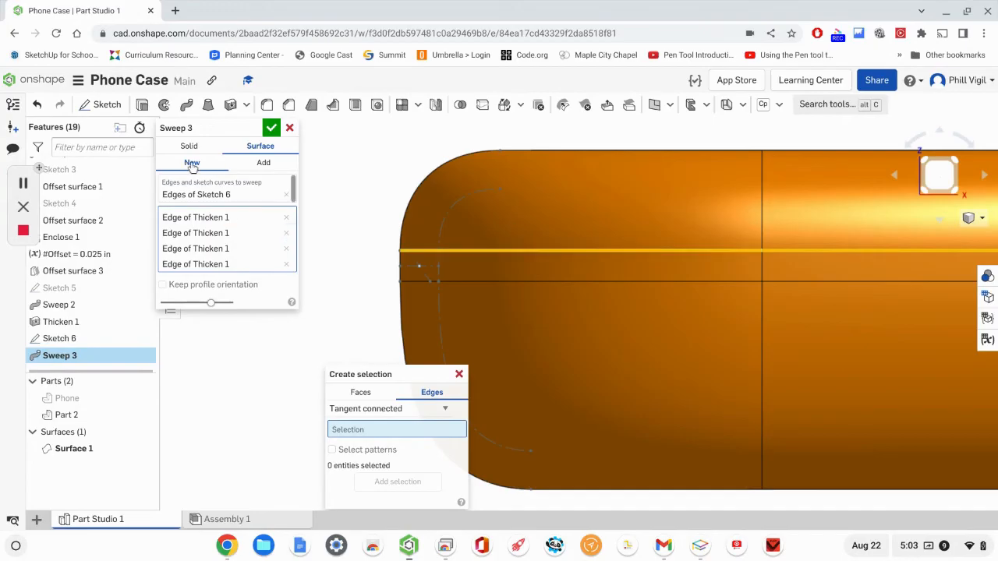
pyautogui.click(272, 128)
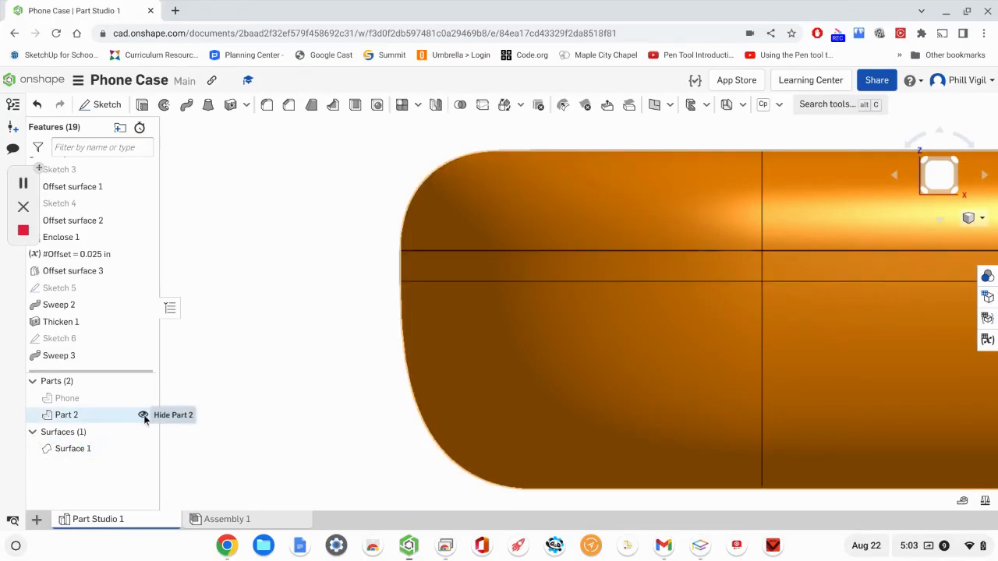
# Hide Part 2 to examine the swept surface in perspective, and show the part again.
pyautogui.click(143, 416)
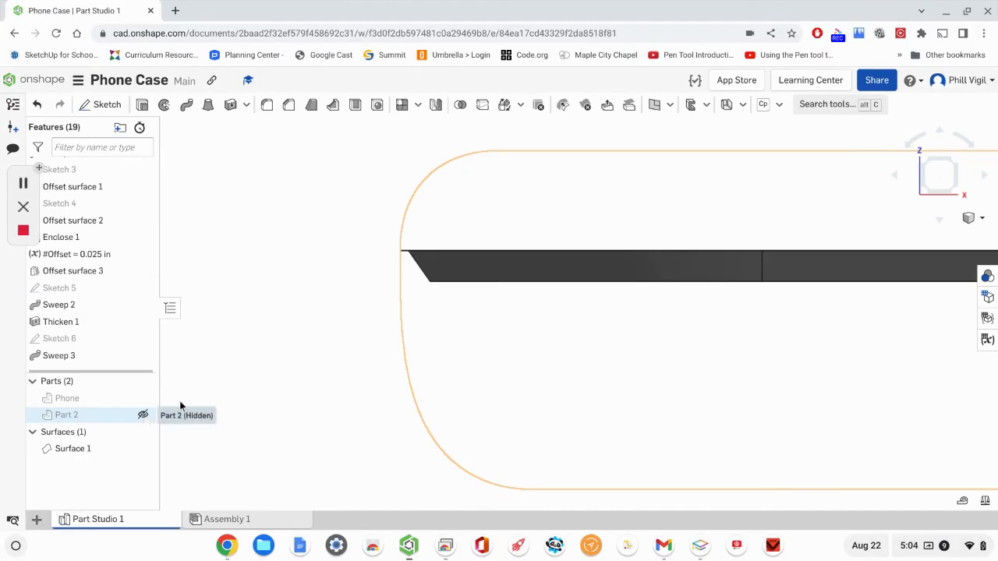
pyautogui.moveTo(547, 346); pyautogui.dragTo(528, 352, button='right')
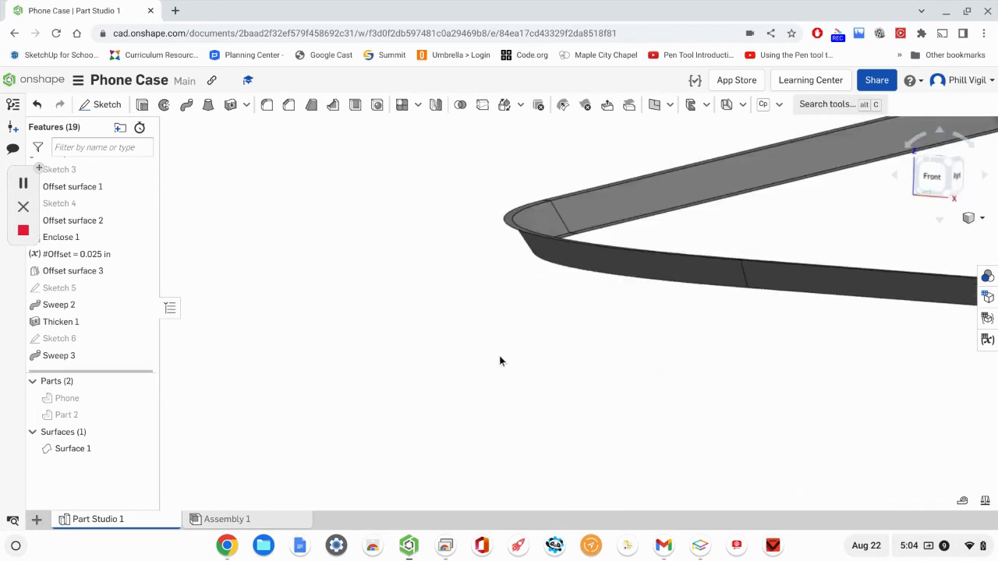
pyautogui.click(144, 416)
pyautogui.moveTo(329, 394); pyautogui.dragTo(190, 413, button='right')
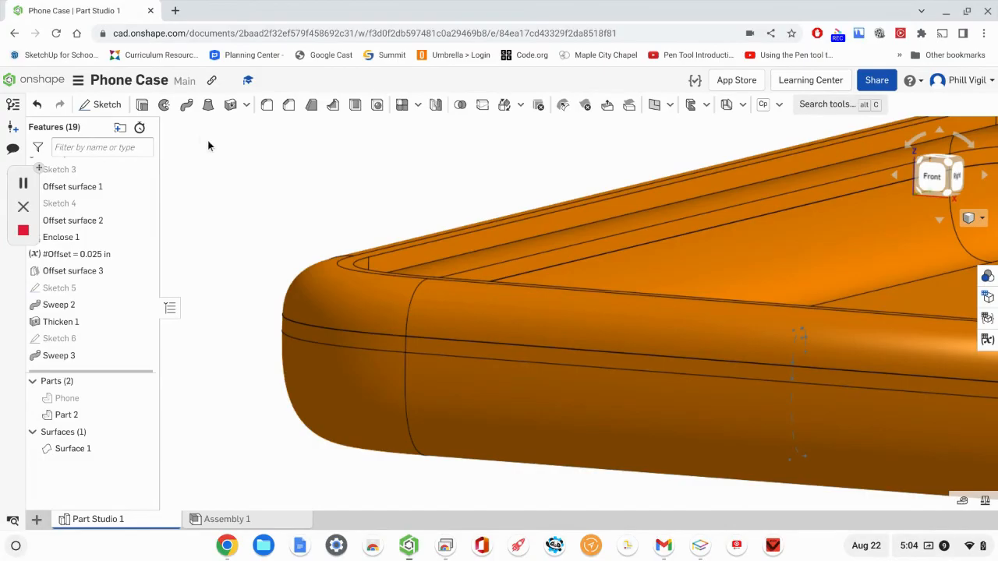
# Start a Thicken of Surface 1 in Remove mode with a Direction 1 thickness of 0.005 in.
pyautogui.click(230, 106)
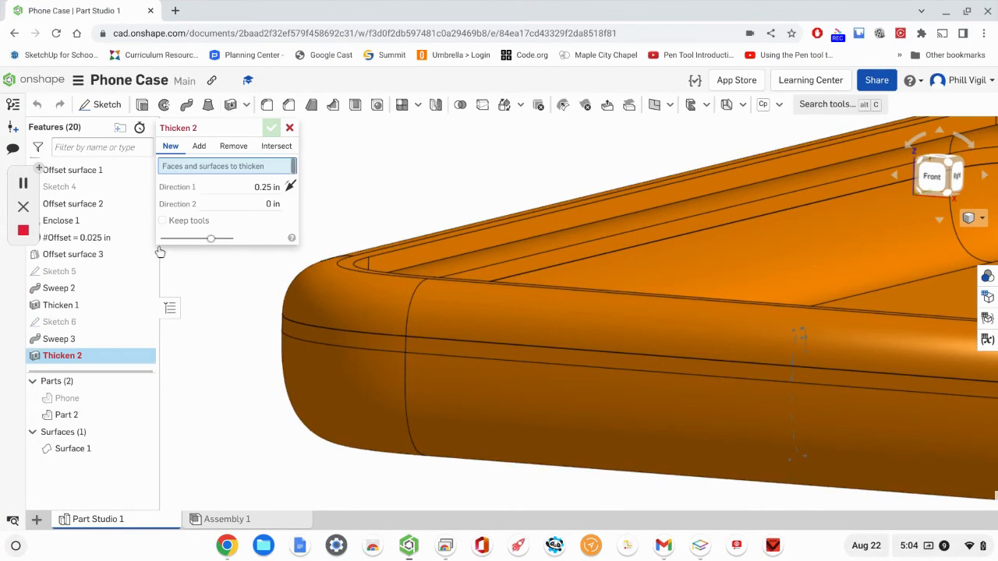
pyautogui.click(78, 450)
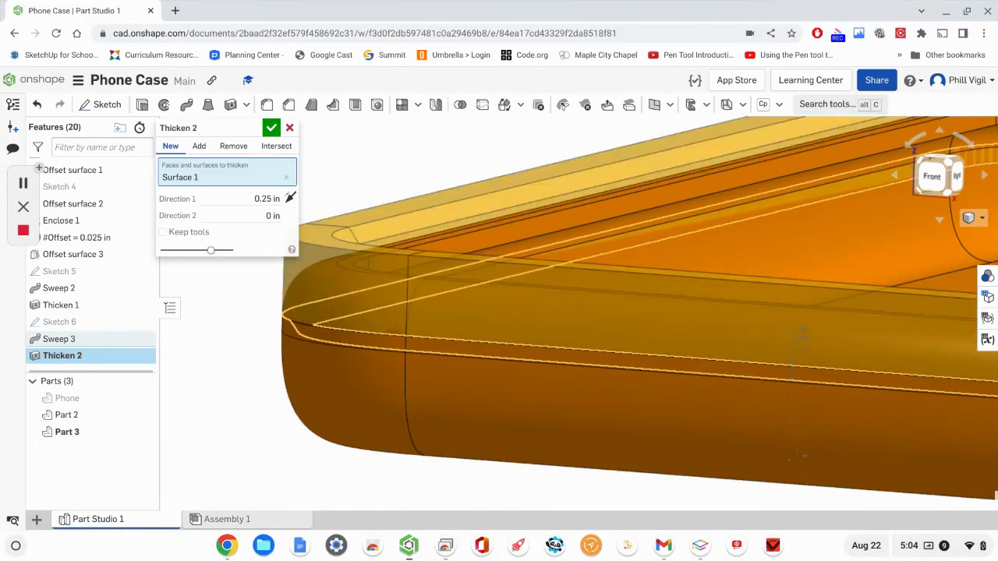
pyautogui.click(234, 146)
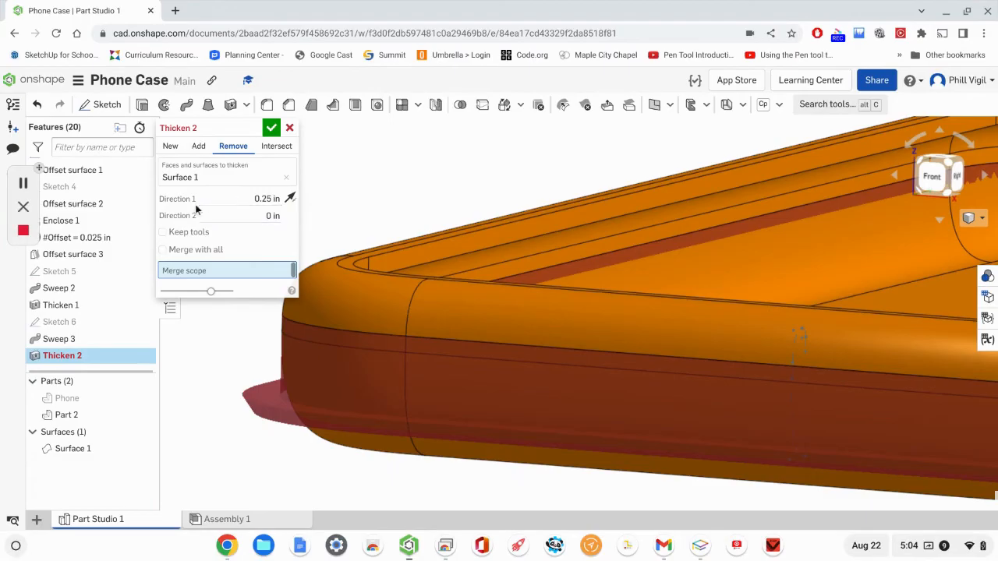
pyautogui.click(270, 198)
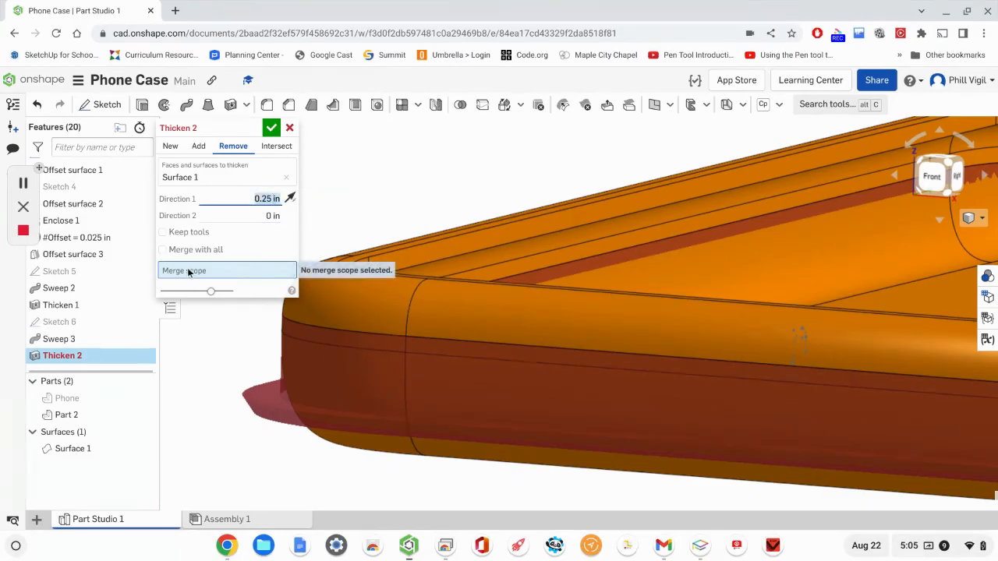
pyautogui.press('BackSpace')
pyautogui.write('.005')
pyautogui.press('Return')
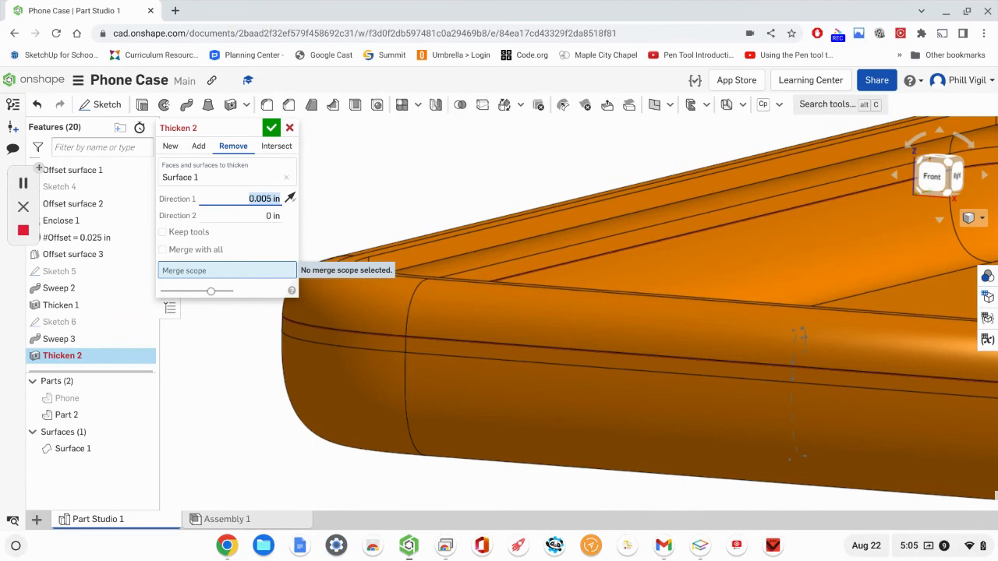
# Set the Thicken's Direction 2 to 0.005 in, limit the merge scope to Part 2, and finish the feature.
pyautogui.click(271, 216)
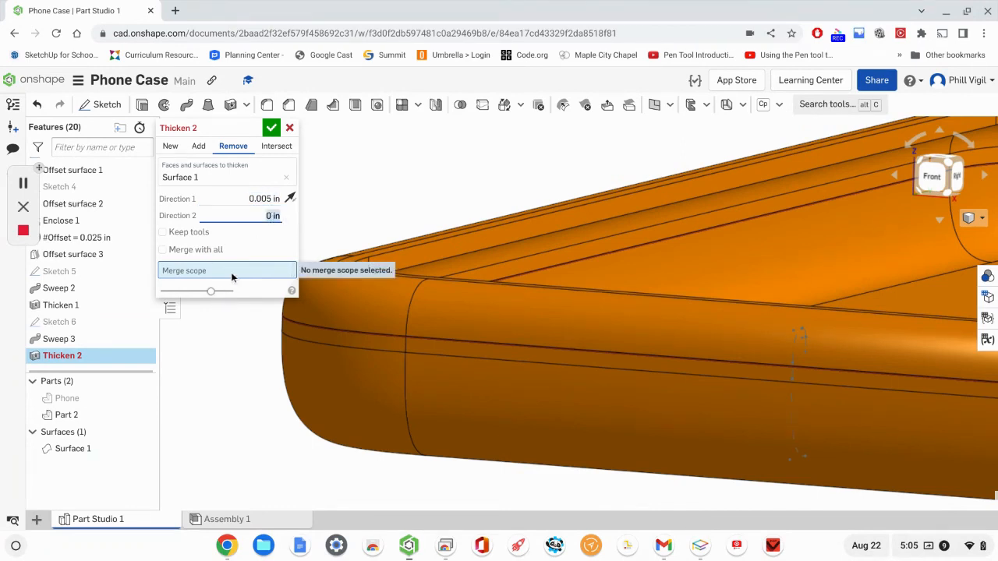
pyautogui.press('BackSpace')
pyautogui.write('.005')
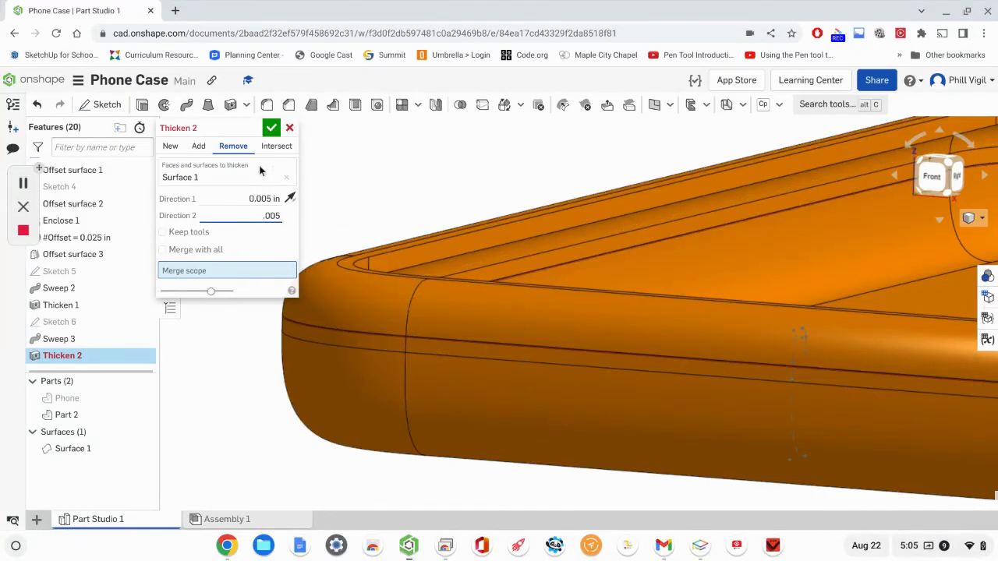
pyautogui.click(191, 273)
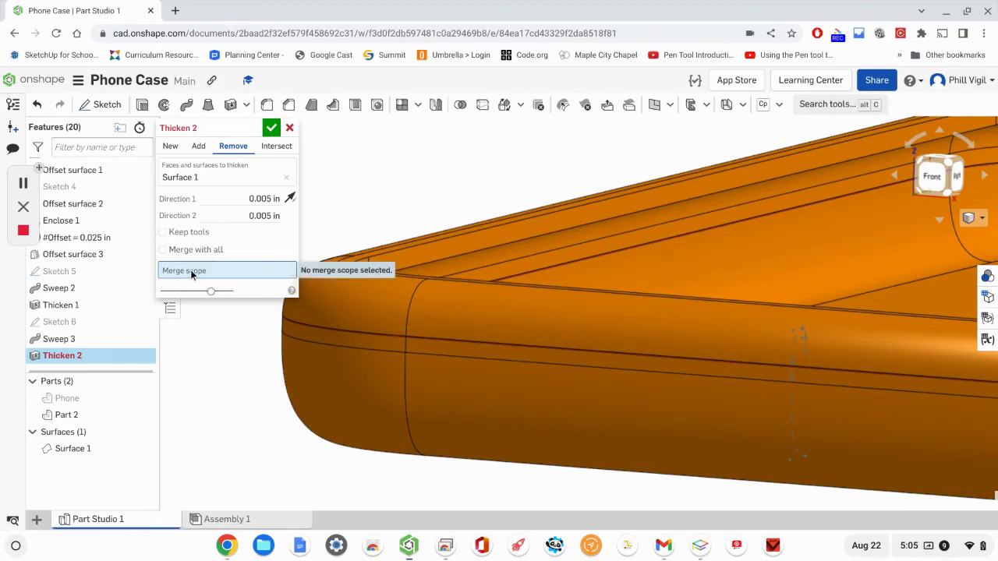
pyautogui.click(68, 418)
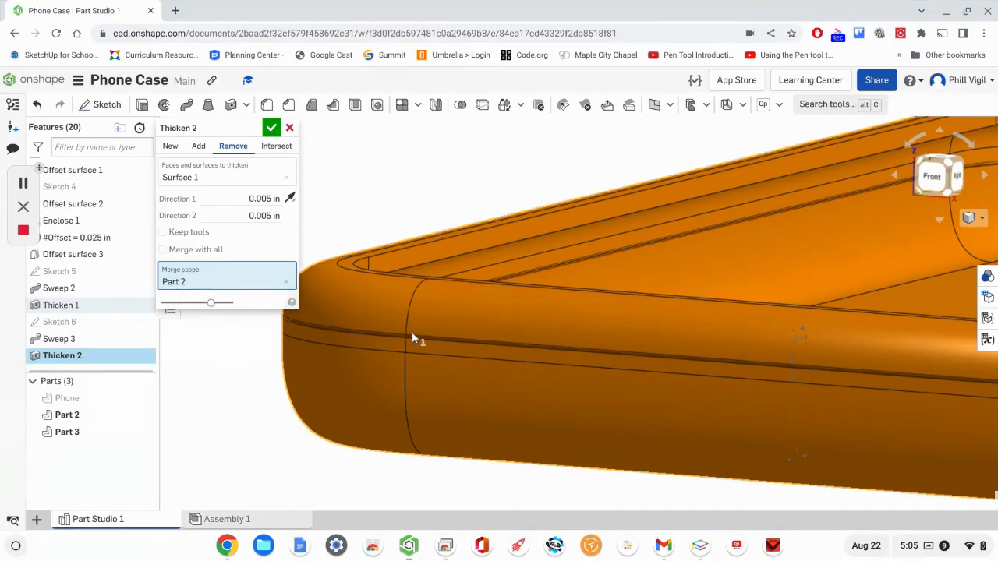
pyautogui.click(272, 128)
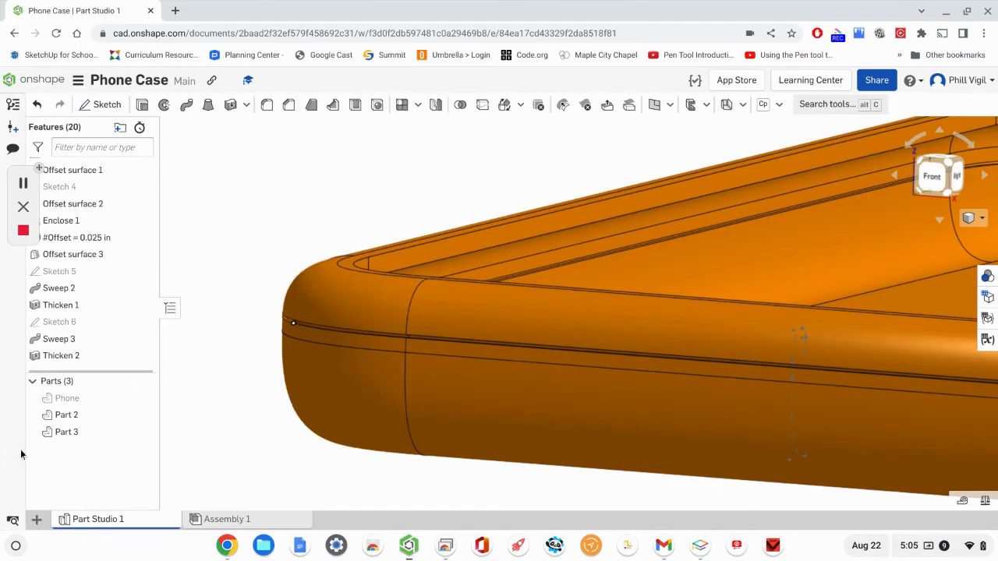
# Check which half of the split case is Part 2 and which is Part 3.
pyautogui.click(63, 432)
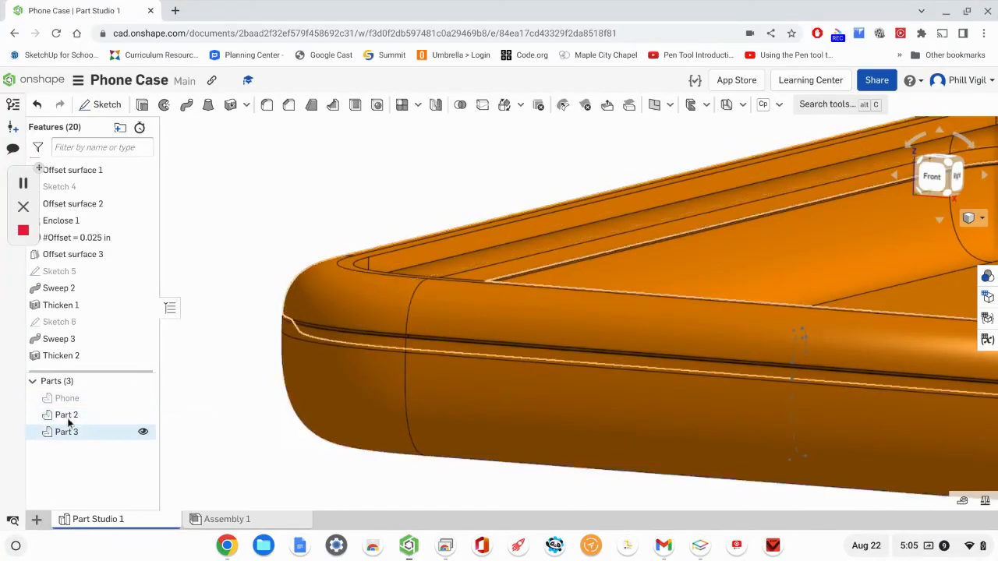
pyautogui.click(67, 416)
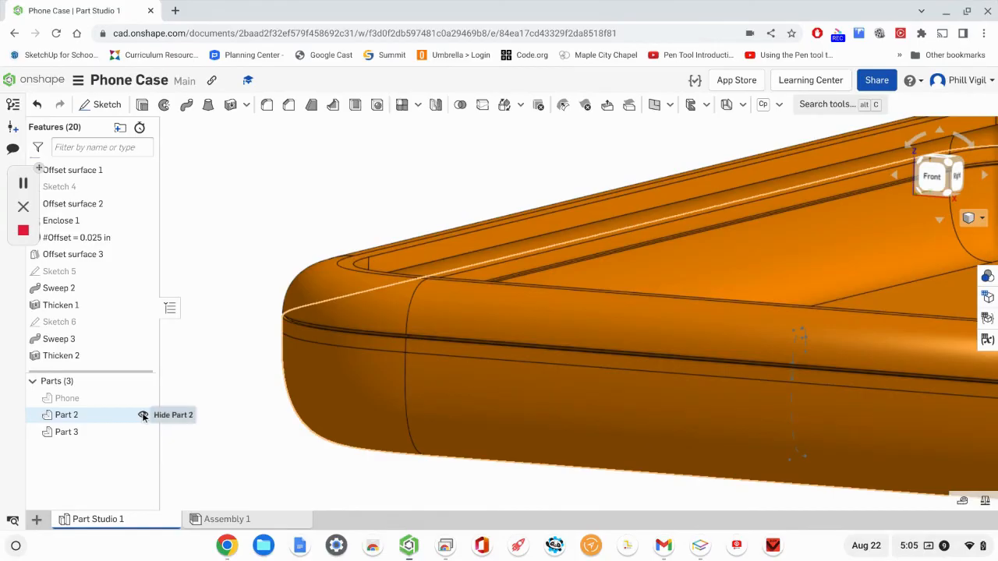
pyautogui.click(143, 416)
pyautogui.click(143, 416)
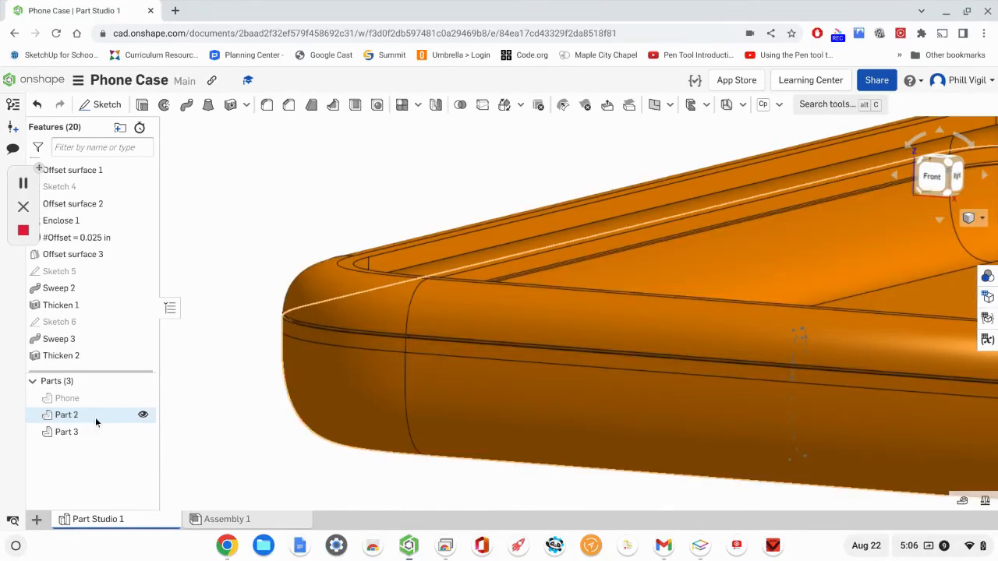
# Rename Part 2 as Case Bottom and clear the selection.
pyautogui.click(68, 421)
pyautogui.rightClick(72, 421)
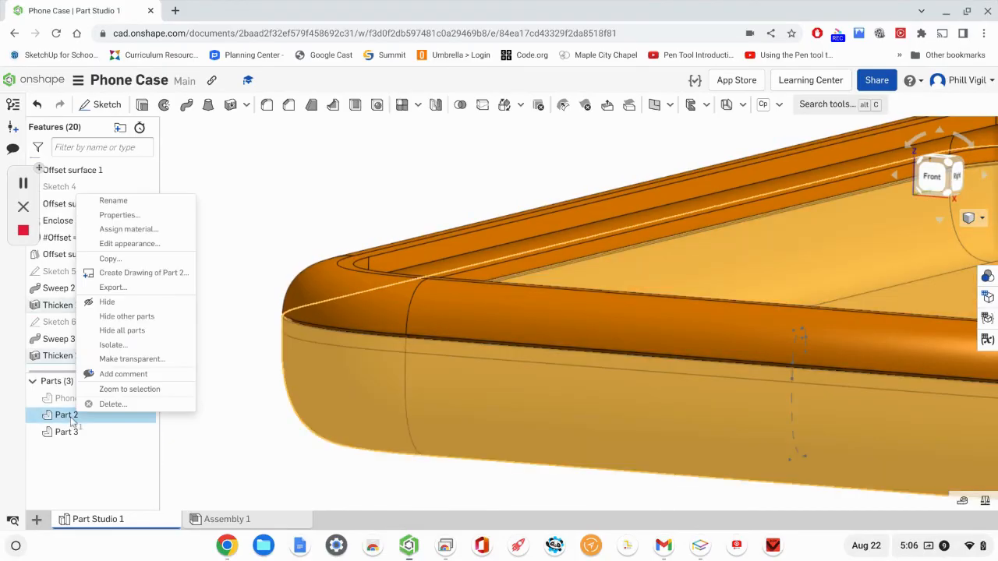
pyautogui.click(118, 200)
pyautogui.write('C')
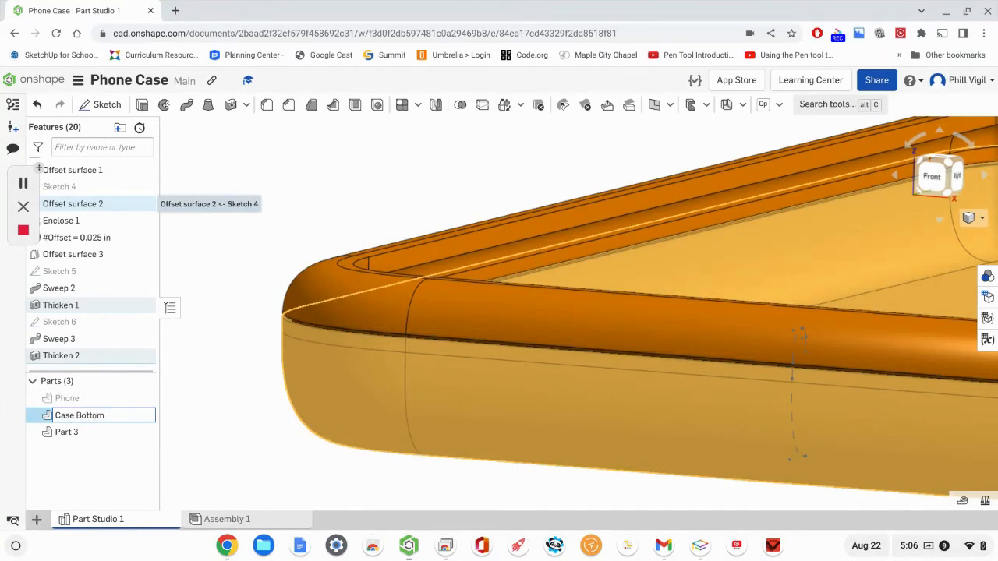
pyautogui.write('ase Bottom')
pyautogui.click(67, 433)
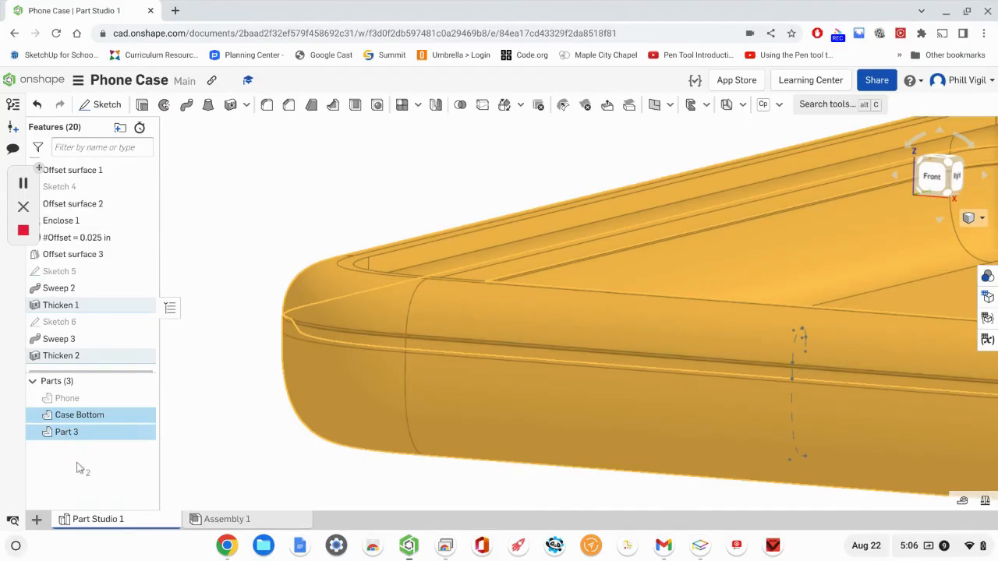
pyautogui.click(220, 370)
# Rename Part 3 as Case Top.
pyautogui.click(74, 434)
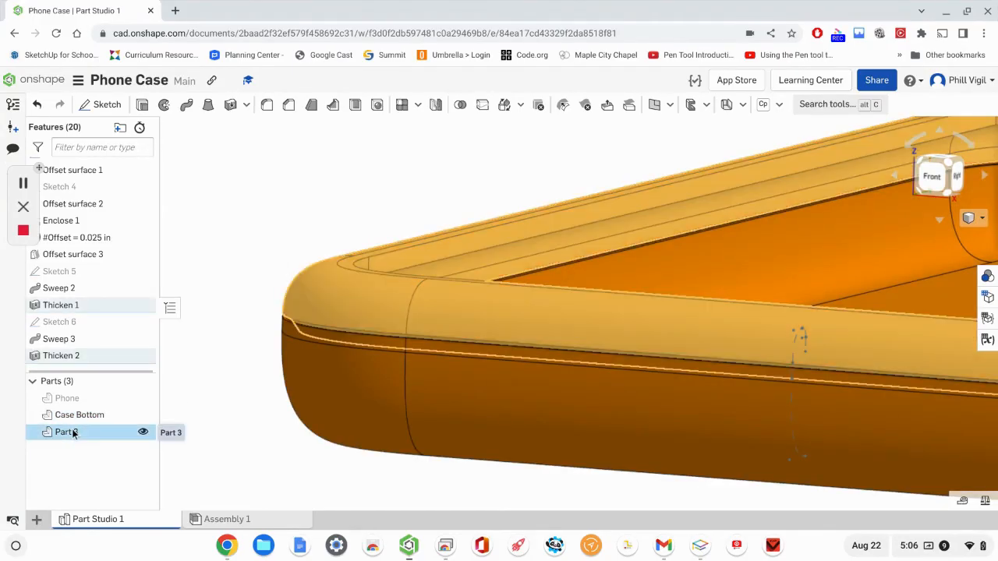
pyautogui.rightClick(75, 435)
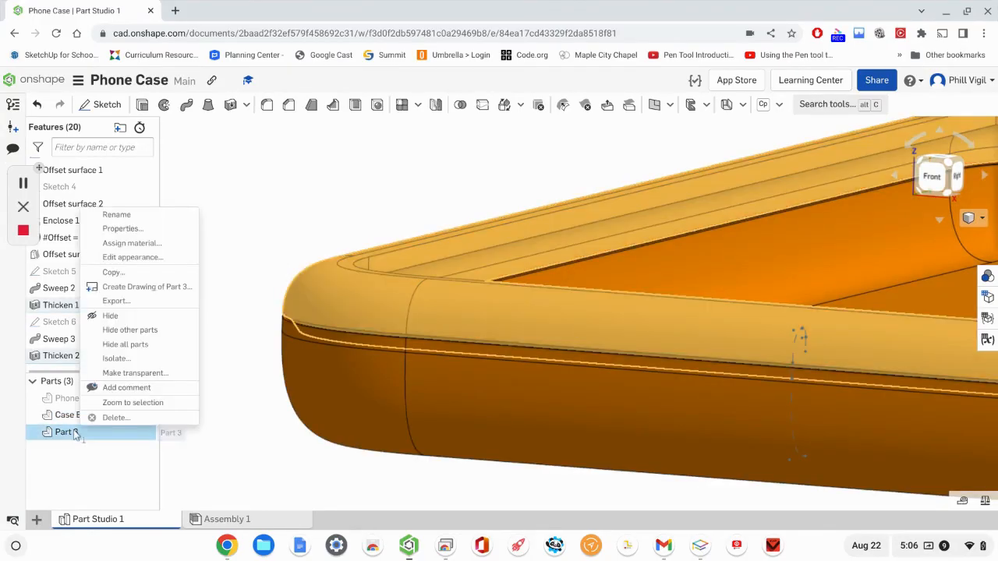
pyautogui.click(117, 215)
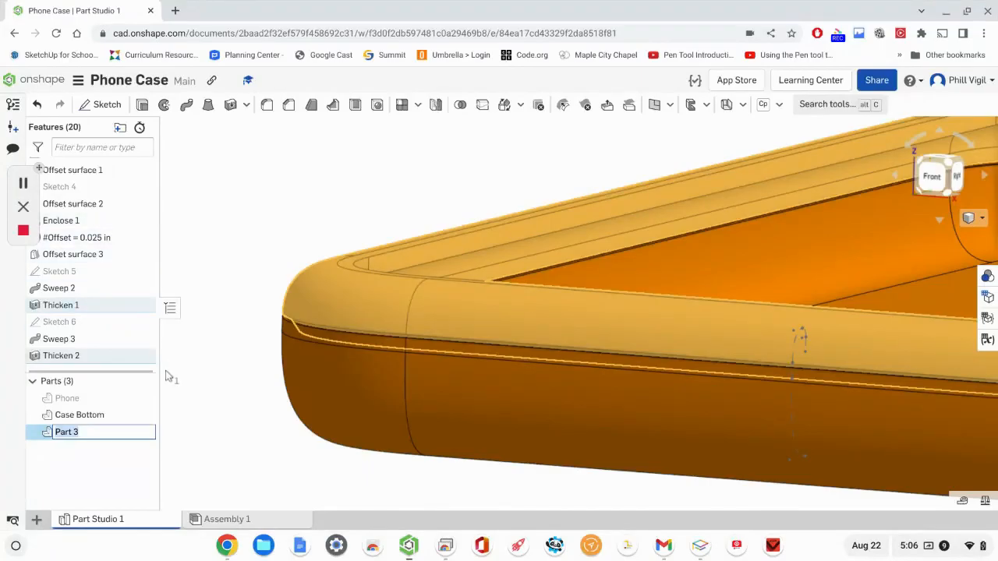
pyautogui.write('Case Top')
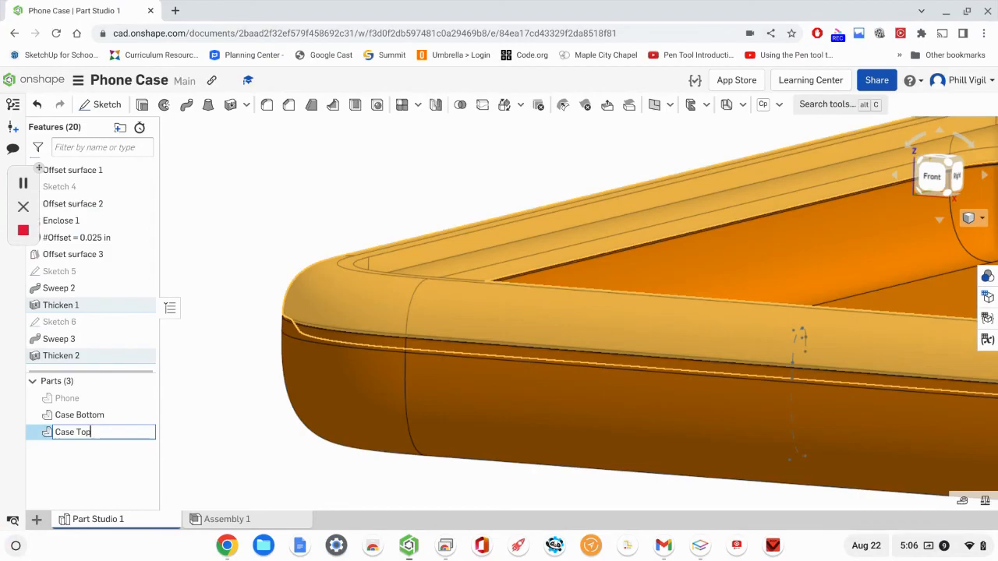
pyautogui.click(242, 467)
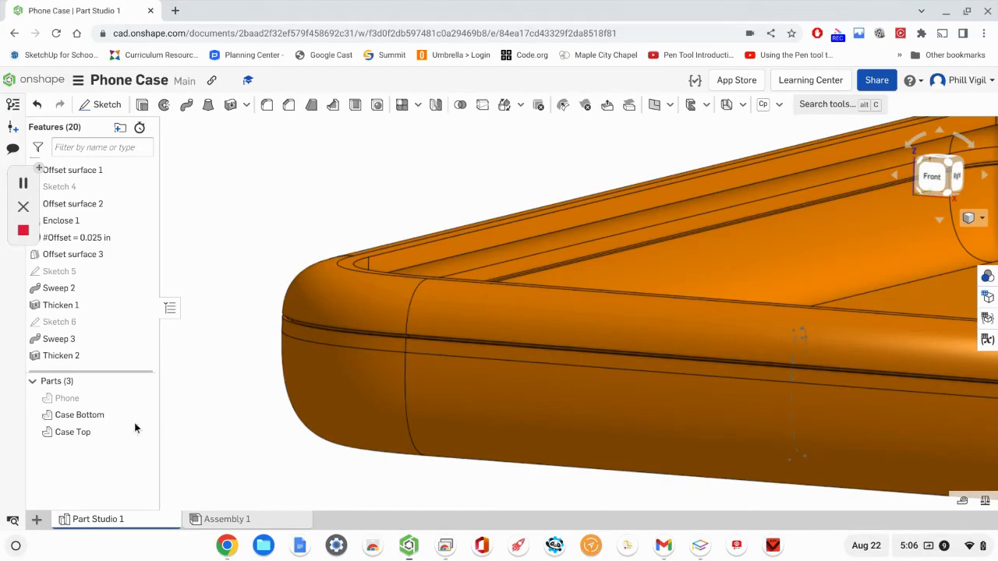
# Start a new sketch on the flat outer bottom face of the case and view it normal to the sketch plane.
pyautogui.scroll(-3, 209, 444)
pyautogui.scroll(-1, 754, 392)
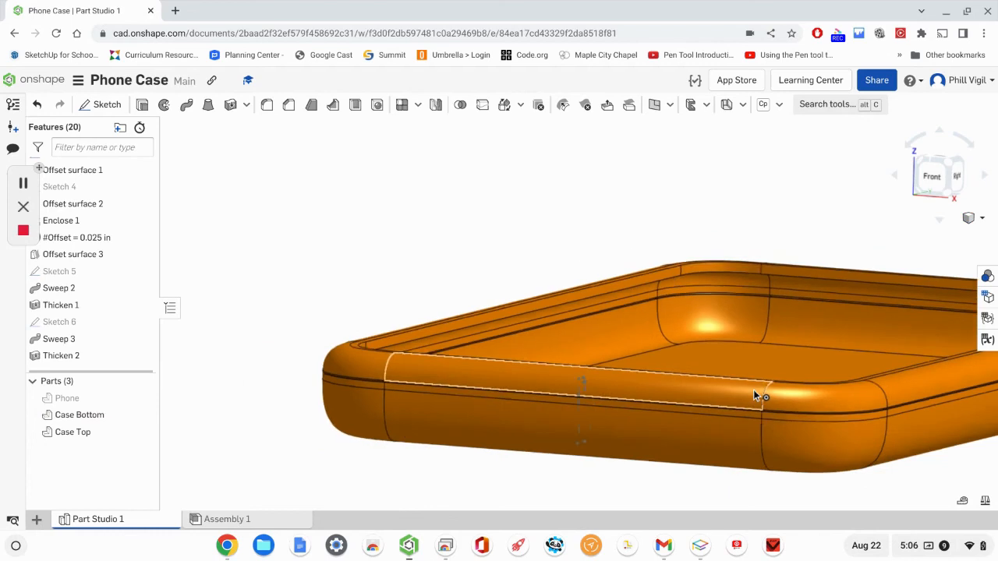
pyautogui.scroll(-2, 753, 391)
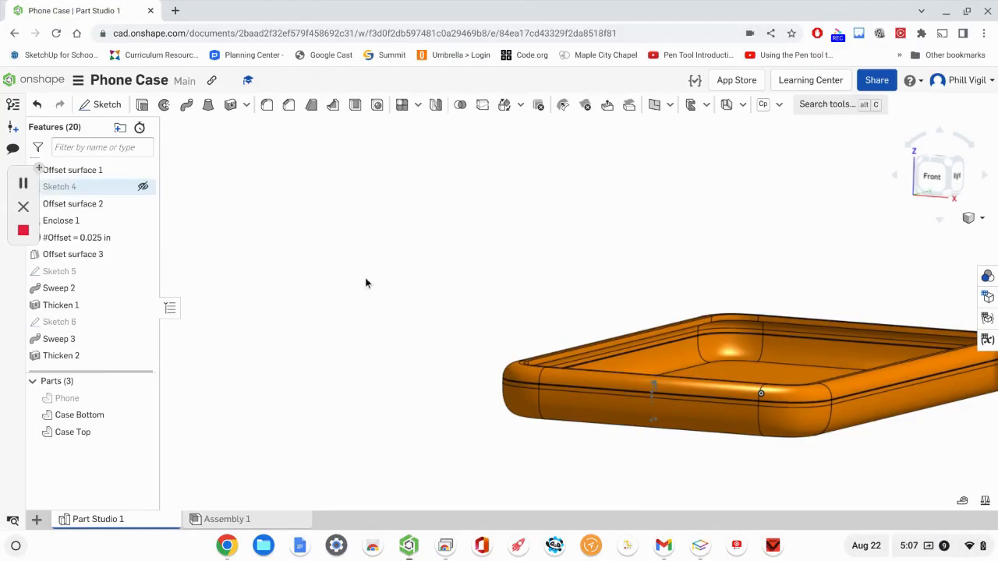
pyautogui.moveTo(504, 445); pyautogui.dragTo(297, 395, button='middle')
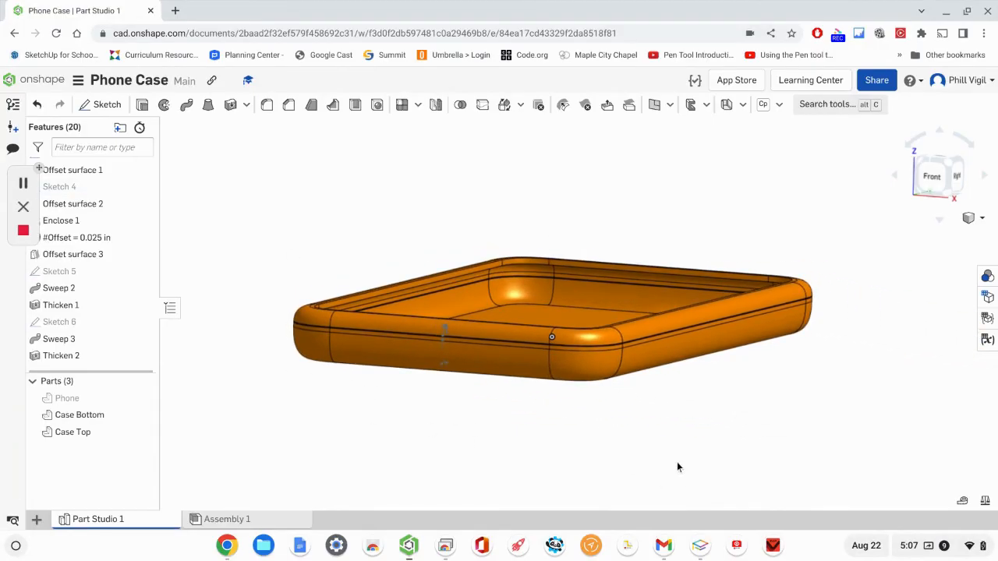
pyautogui.moveTo(673, 461); pyautogui.dragTo(675, 426, button='right')
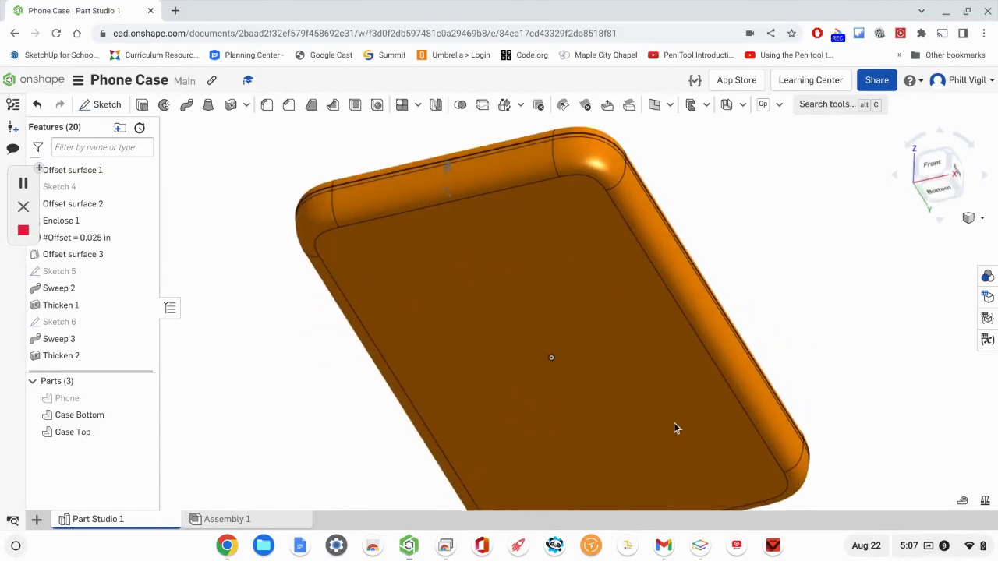
pyautogui.click(106, 106)
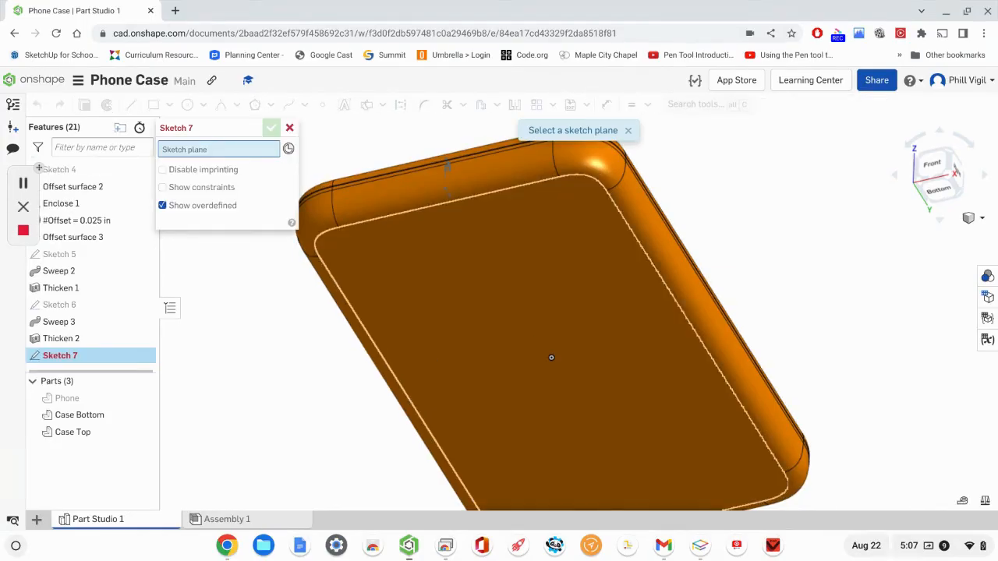
pyautogui.click(534, 345)
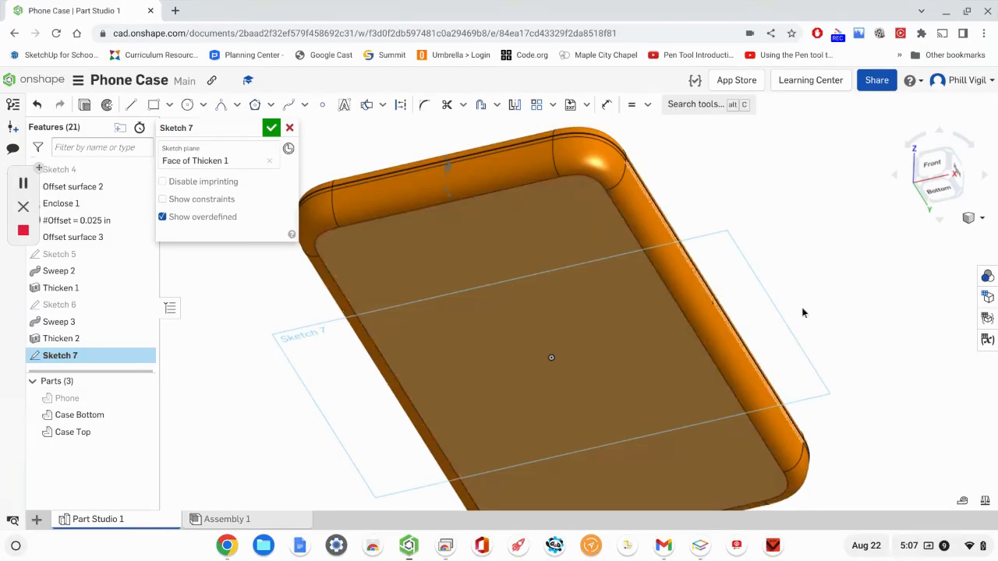
pyautogui.rightClick(827, 293)
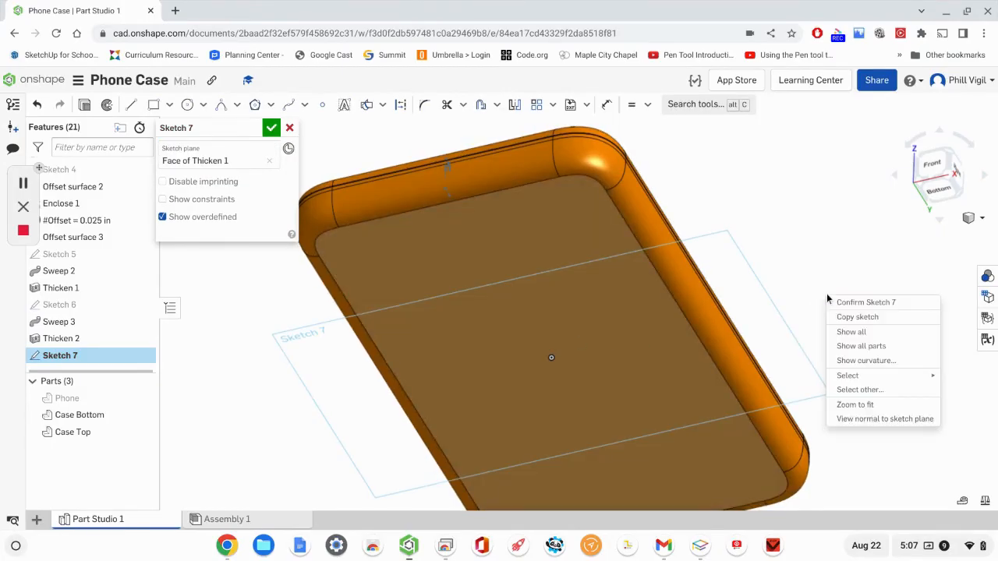
pyautogui.click(850, 421)
pyautogui.scroll(-2, 848, 425)
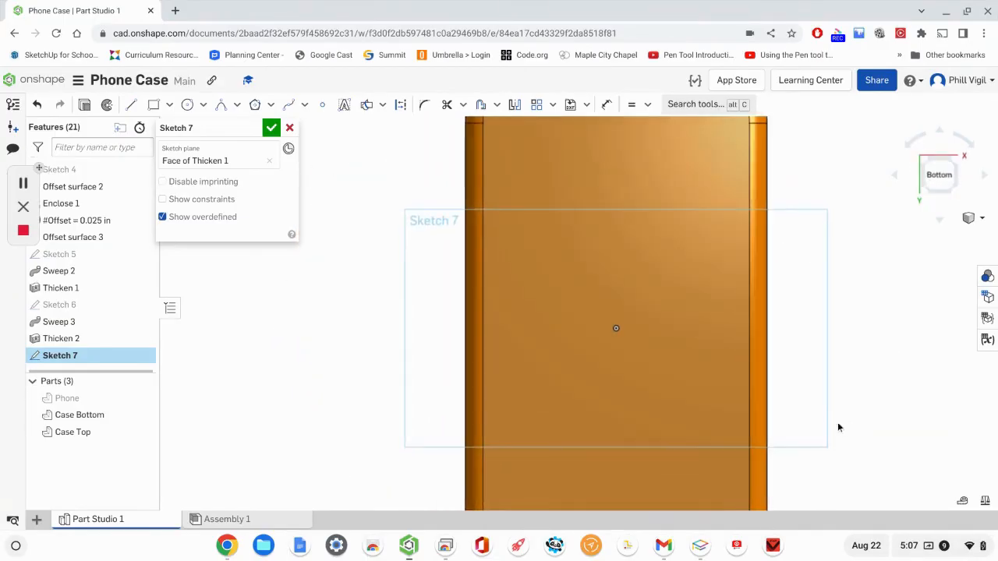
pyautogui.moveTo(830, 394)
pyautogui.mouseDown(button='middle')
pyautogui.moveTo(777, 458)
pyautogui.moveTo(732, 489)
pyautogui.mouseUp(button='middle')
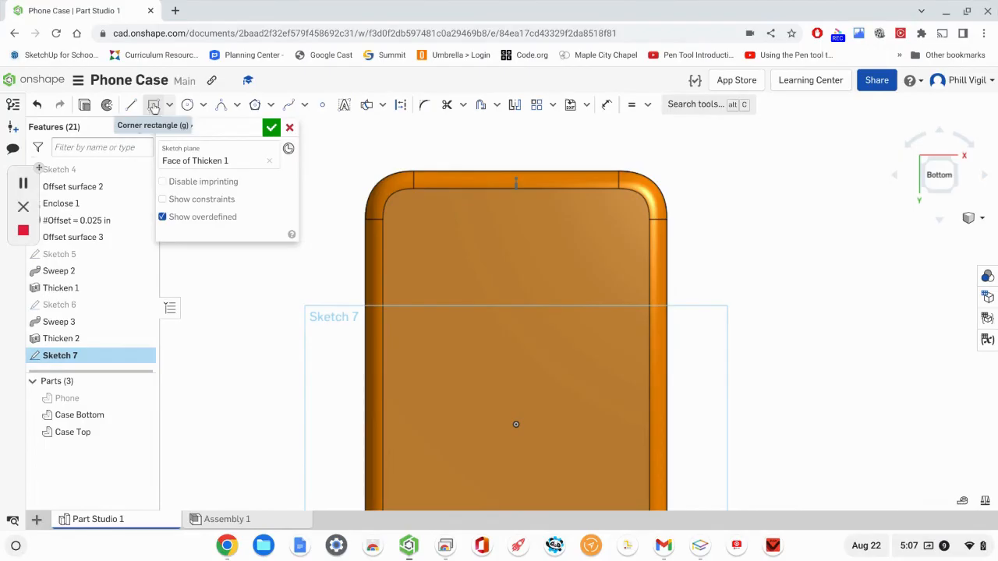
# Sketch a center point rectangle about 0.665 in wide near the upper-left corner of the case's bottom face.
pyautogui.click(170, 104)
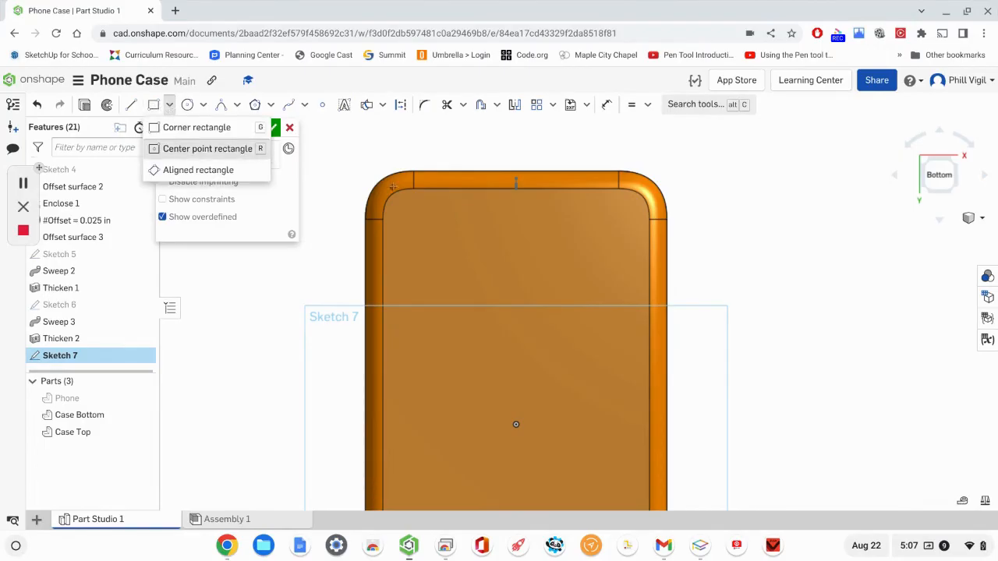
pyautogui.click(181, 152)
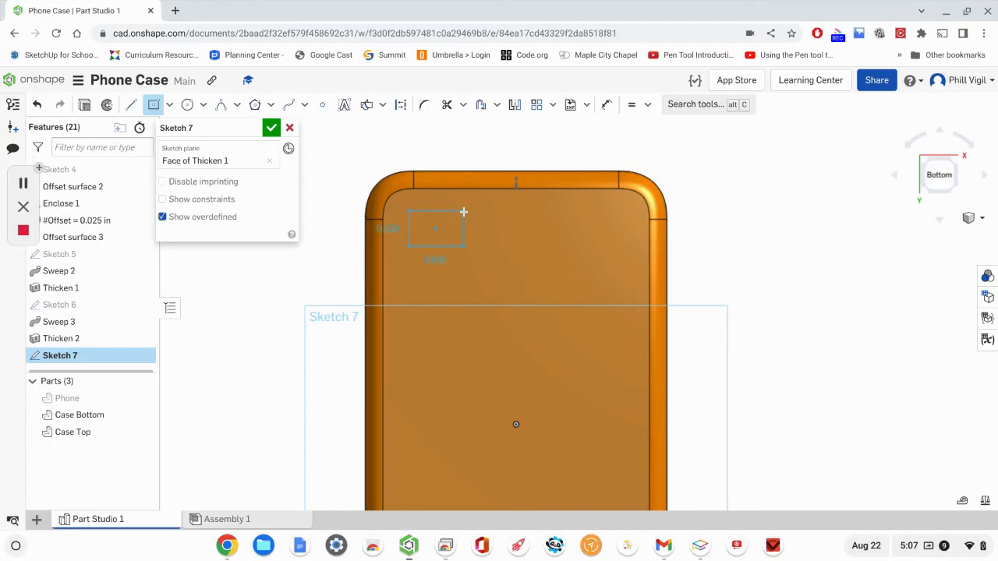
pyautogui.click(463, 211)
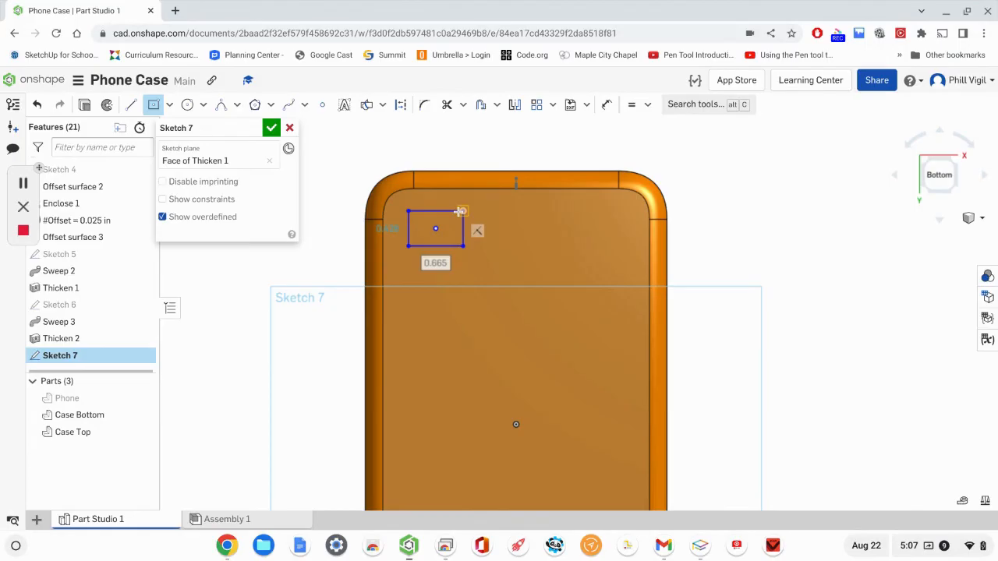
# Draw a conic with rho 0.5 across the rectangle's upper-right corner, from its top edge to its right edge.
pyautogui.scroll(5, 461, 211)
pyautogui.scroll(1, 460, 212)
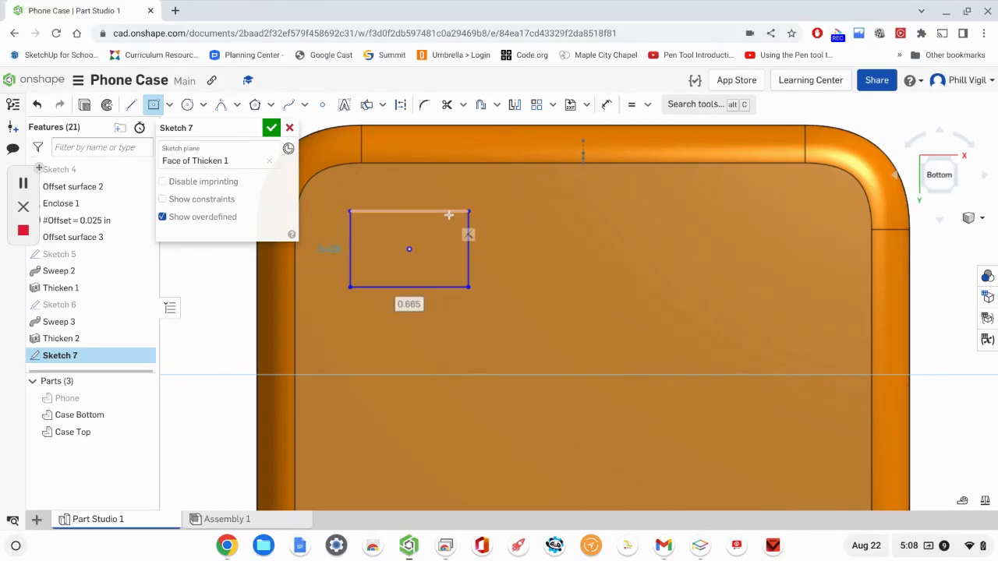
pyautogui.click(222, 107)
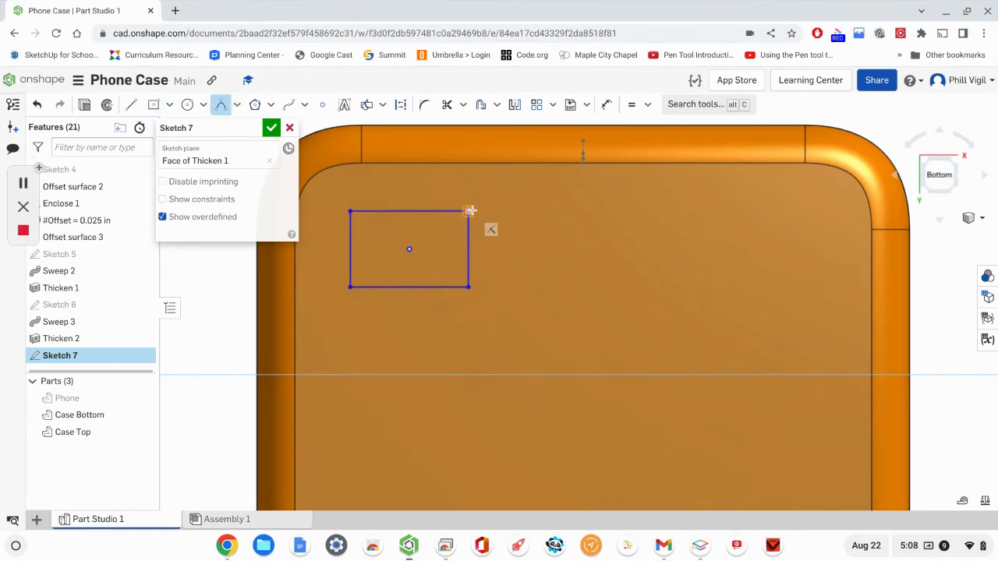
pyautogui.scroll(4, 469, 210)
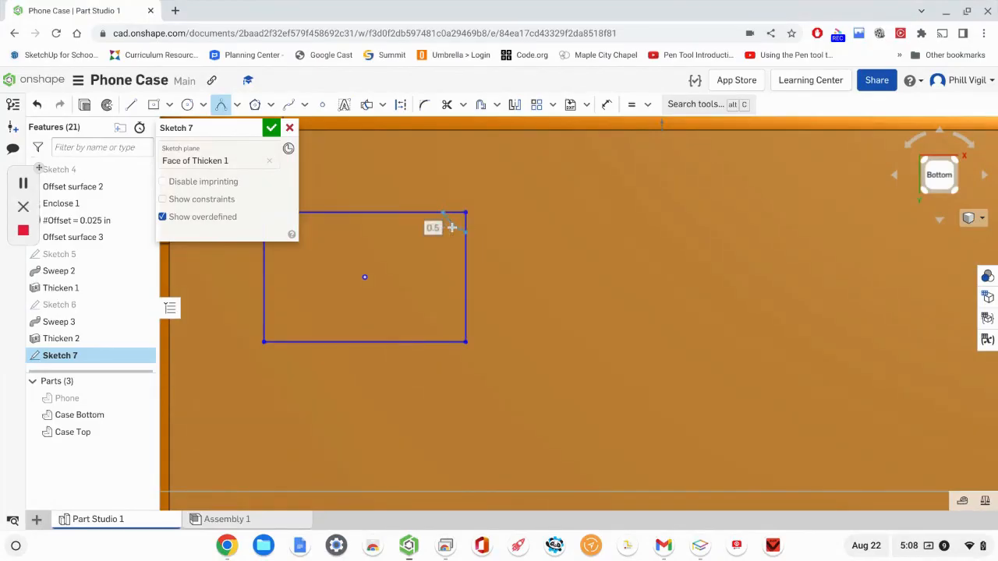
pyautogui.scroll(4, 465, 227)
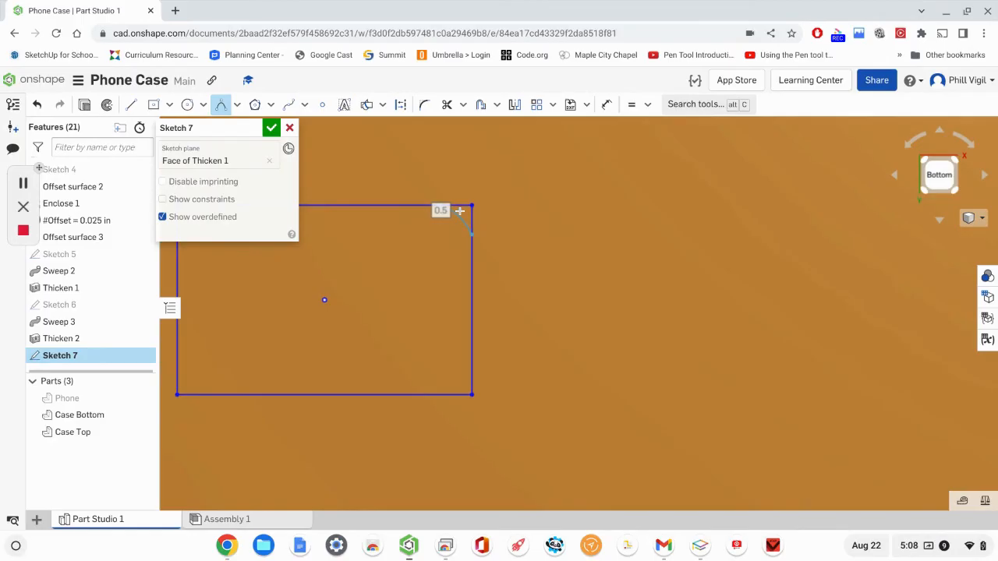
pyautogui.click(464, 211)
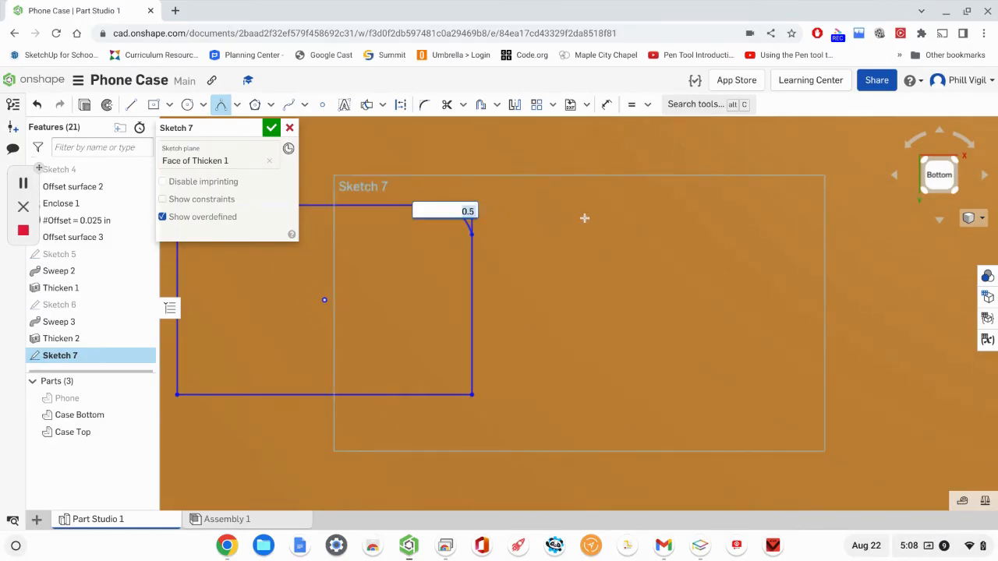
pyautogui.press('Return')
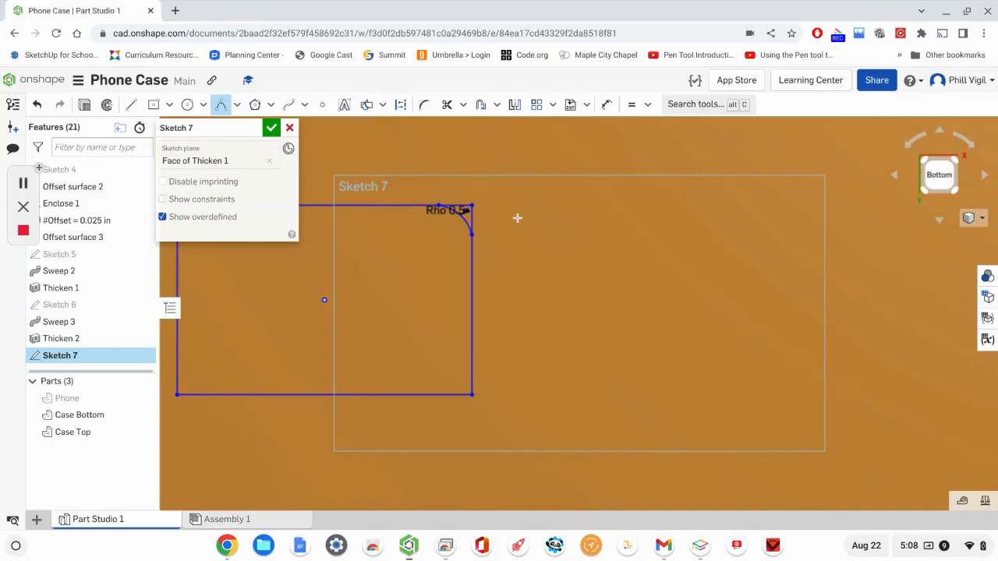
# Draw construction lines from the rectangle's center straight up to its top edge and horizontally to its right edge.
pyautogui.scroll(-1, 516, 219)
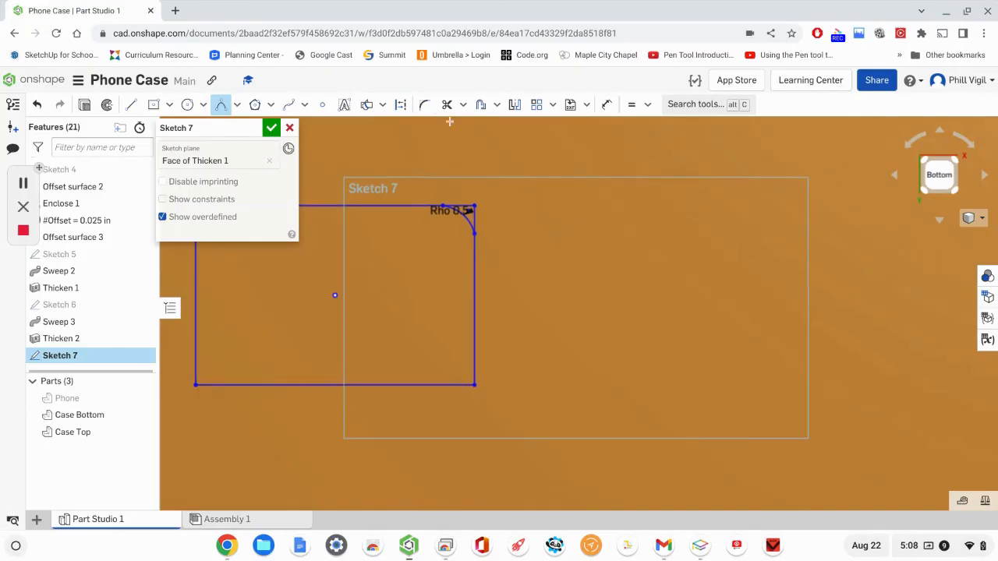
pyautogui.click(399, 106)
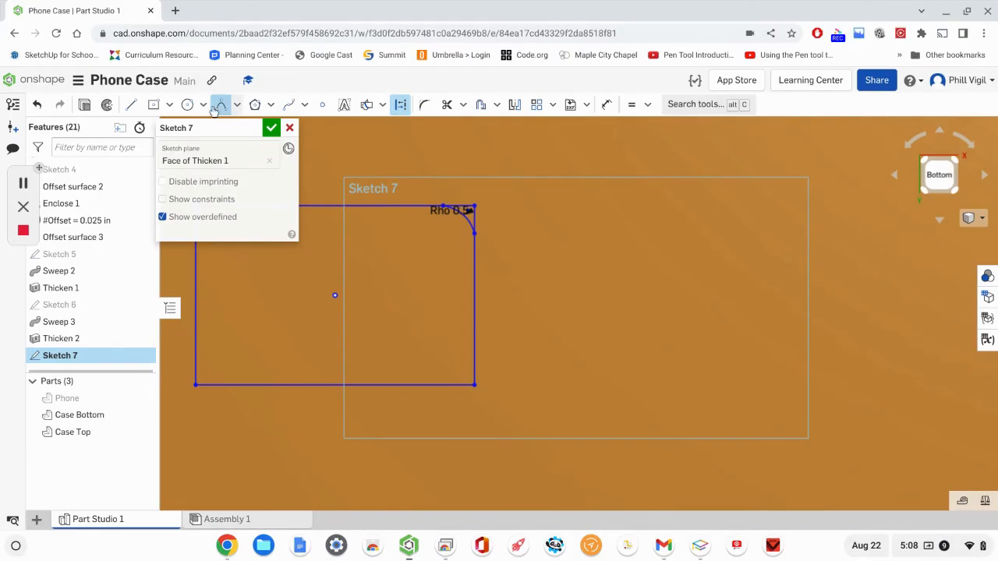
pyautogui.click(129, 106)
pyautogui.moveTo(335, 295); pyautogui.dragTo(628, 298, button='middle')
pyautogui.click(621, 296)
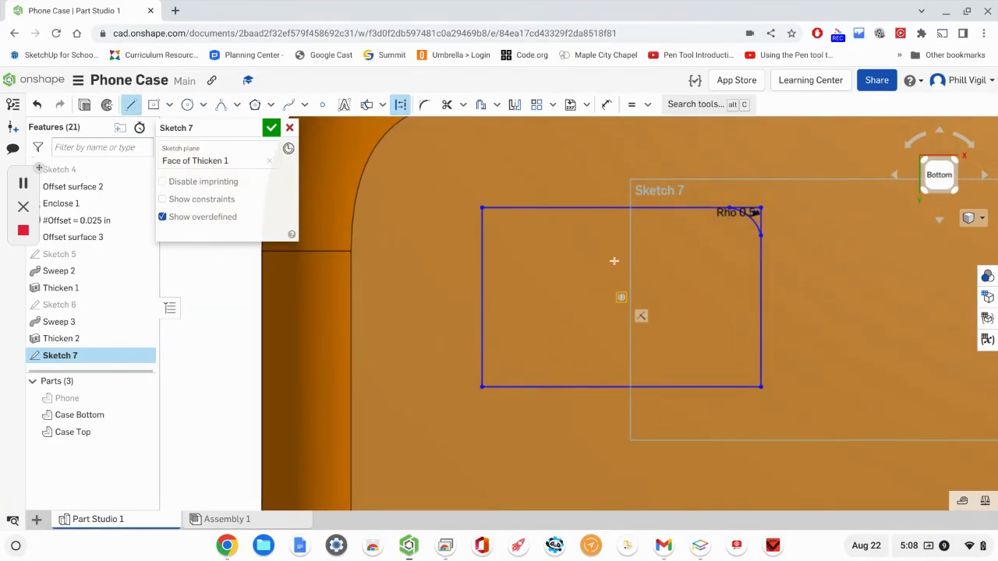
pyautogui.click(621, 209)
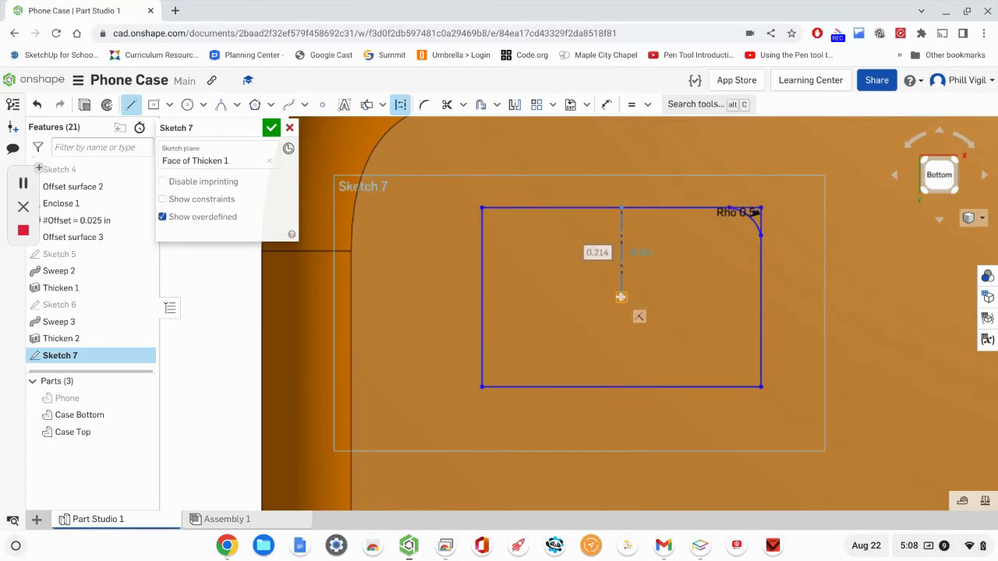
pyautogui.click(622, 296)
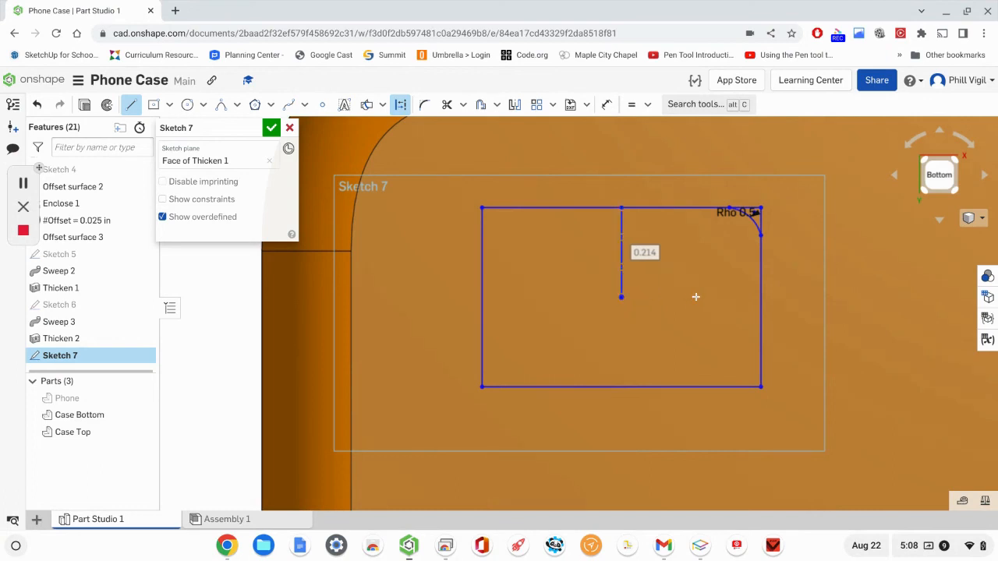
pyautogui.click(759, 297)
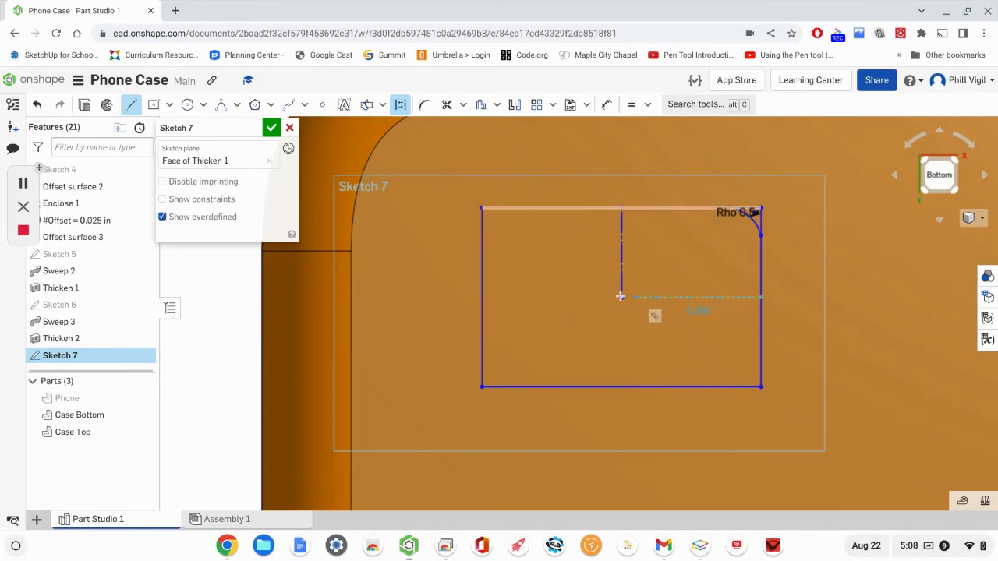
pyautogui.click(621, 296)
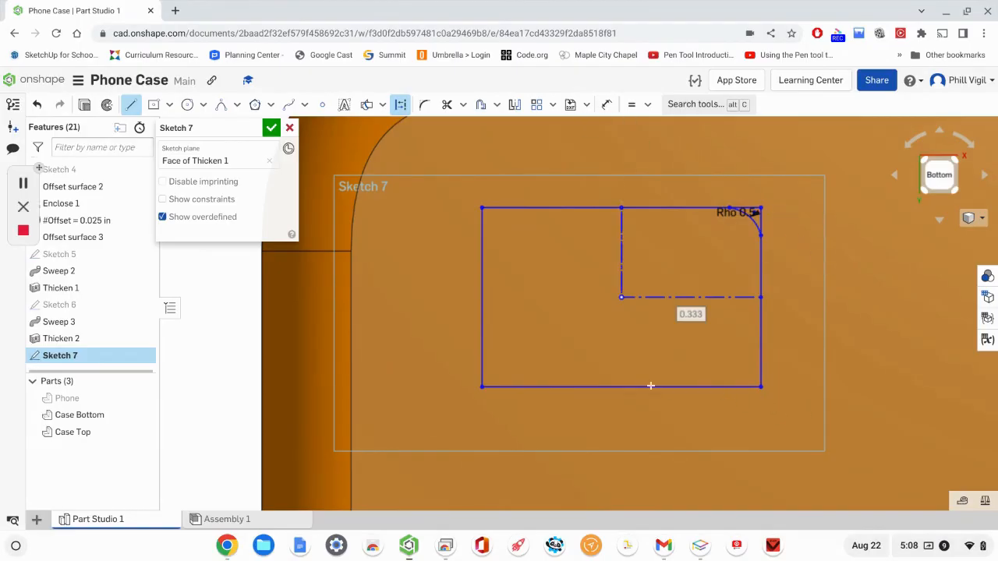
# Mirror the corner conic across the vertical construction line onto the rectangle's upper-left corner.
pyautogui.click(515, 105)
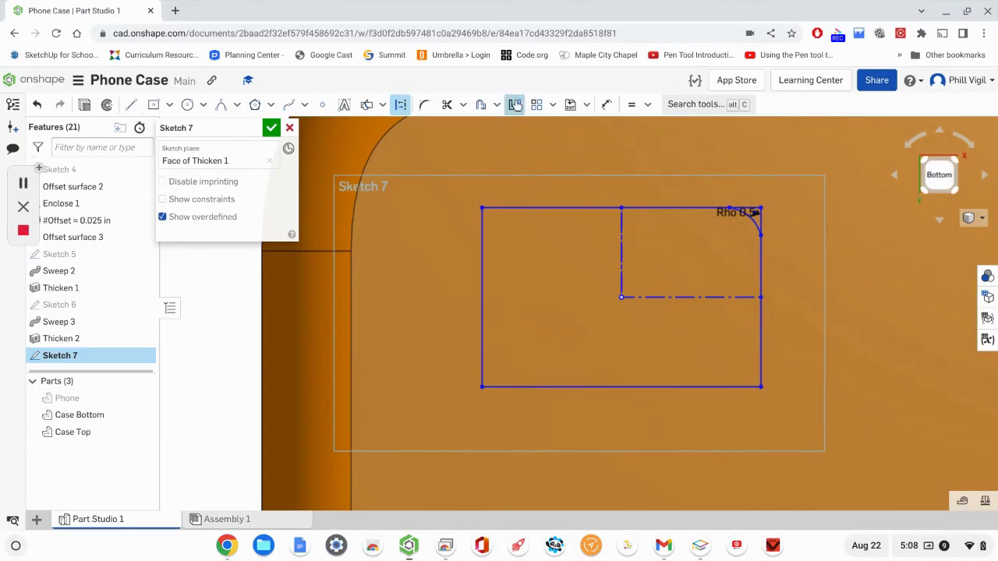
pyautogui.click(622, 234)
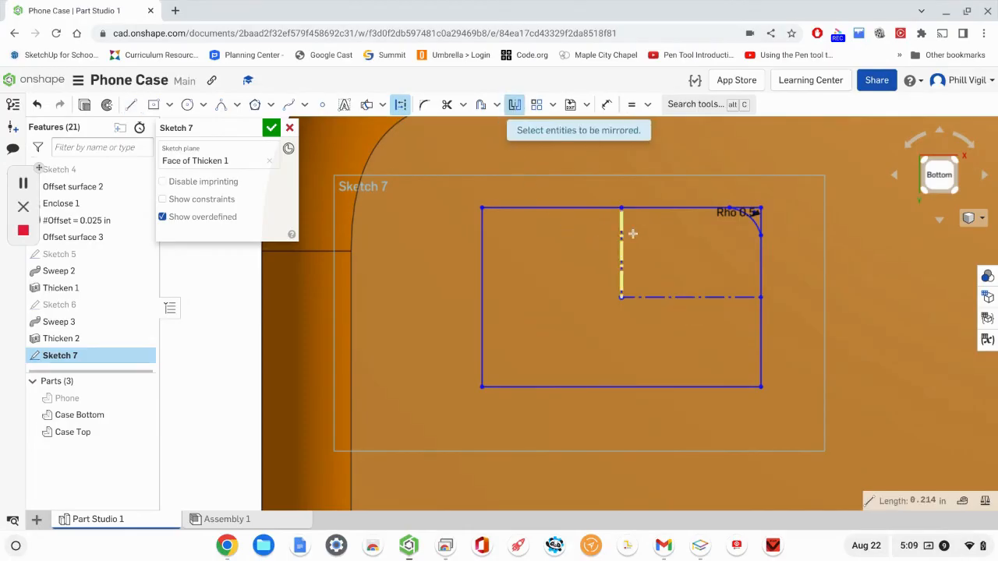
pyautogui.click(755, 222)
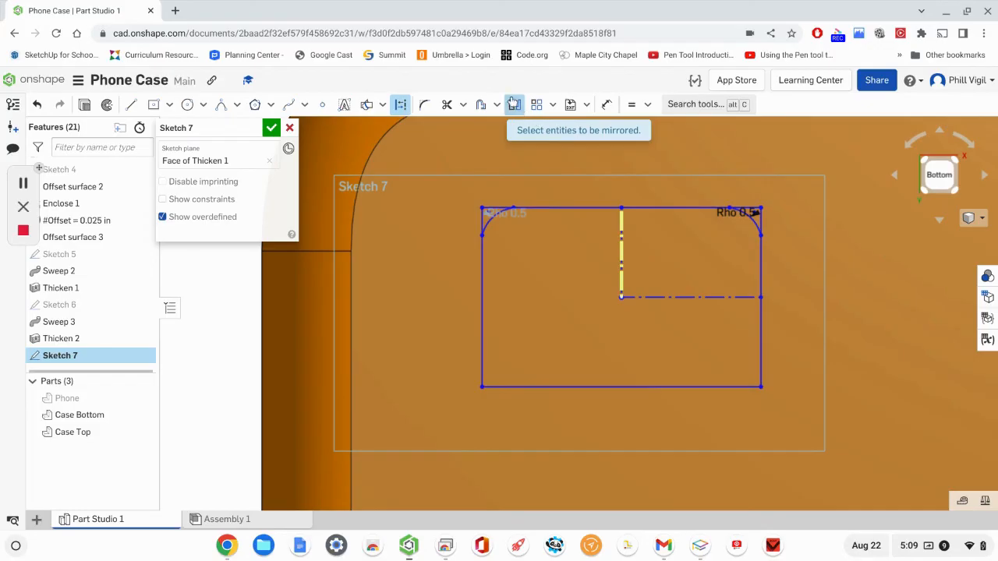
pyautogui.click(515, 104)
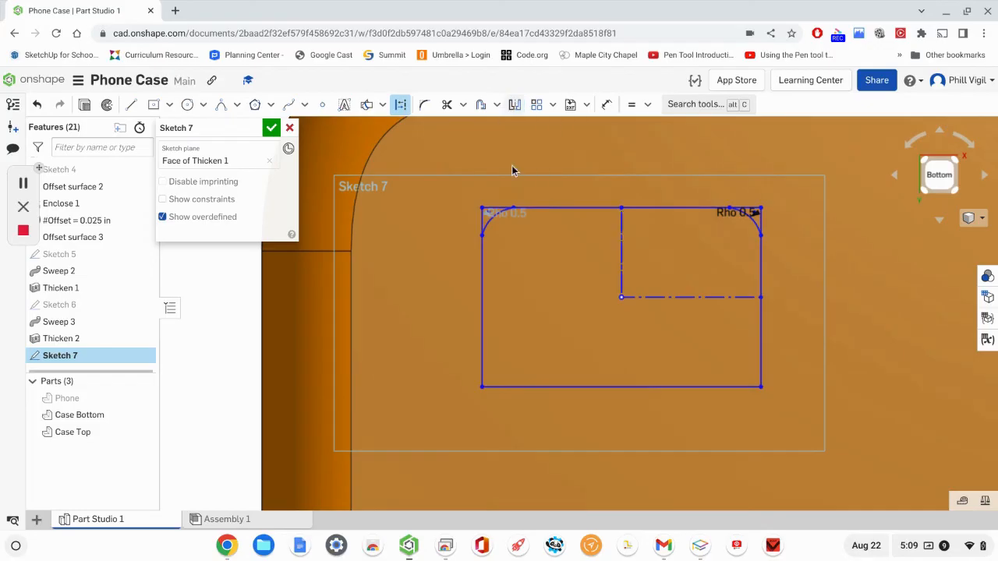
# Mirror both upper corner conics across the horizontal construction line onto the rectangle's lower corners.
pyautogui.click(514, 104)
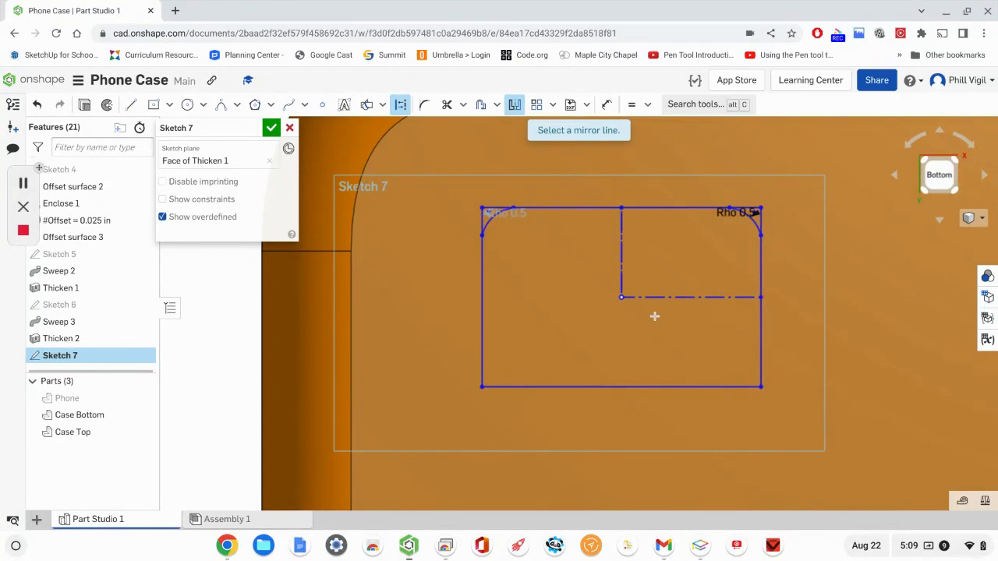
pyautogui.click(691, 297)
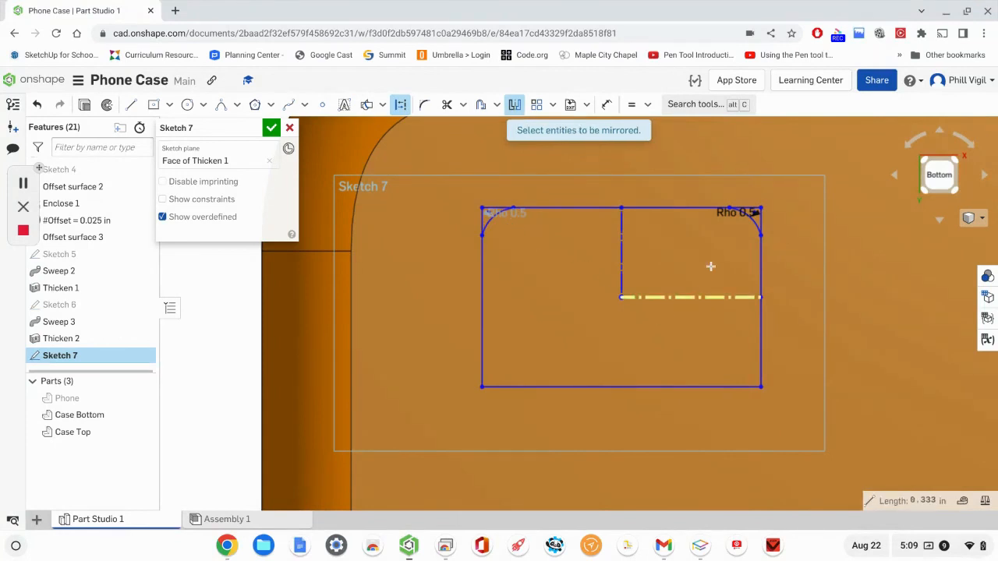
pyautogui.click(506, 218)
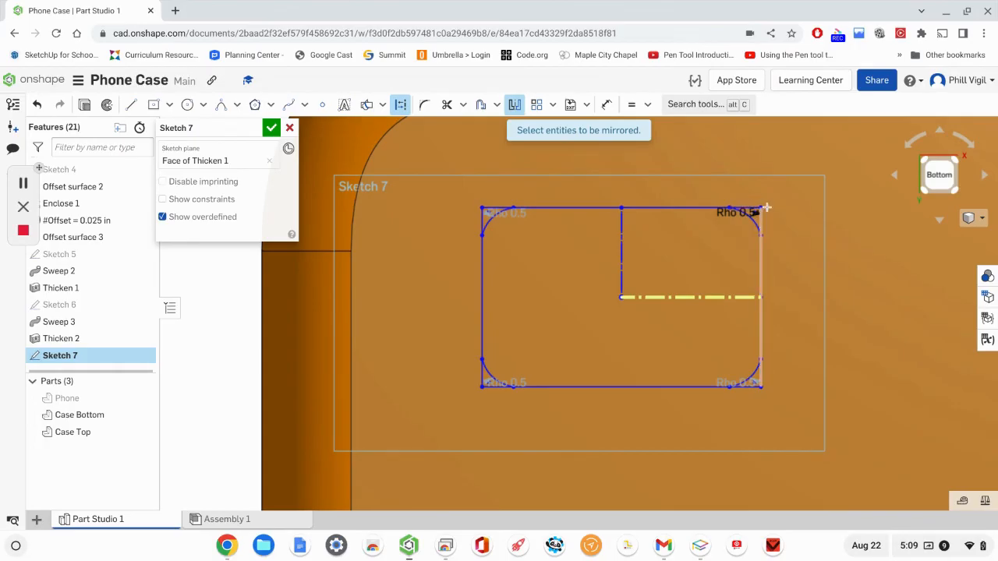
# Trim the rectangle's edge segments outside the conics at the upper-right and upper-left corners.
pyautogui.click(446, 104)
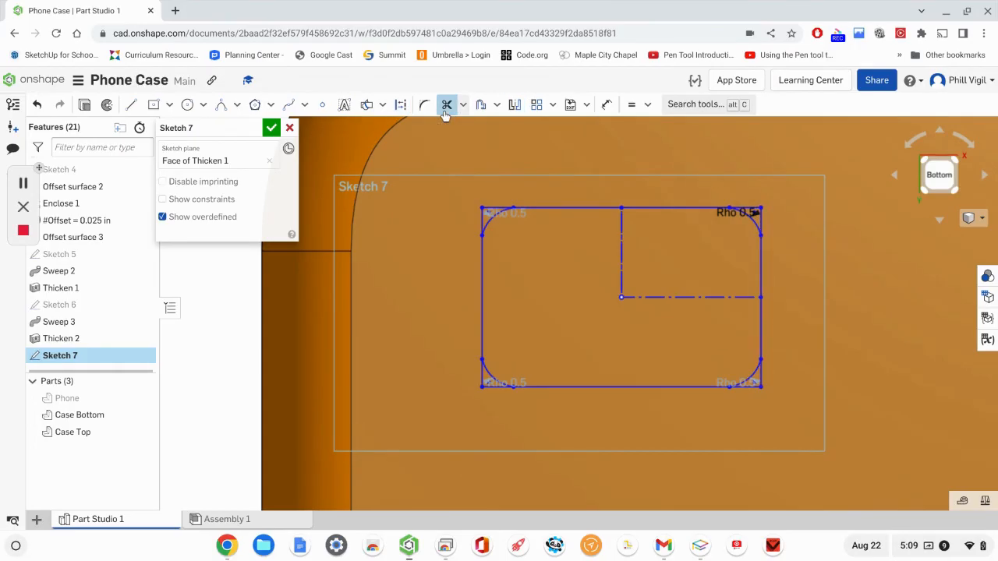
pyautogui.scroll(5, 768, 218)
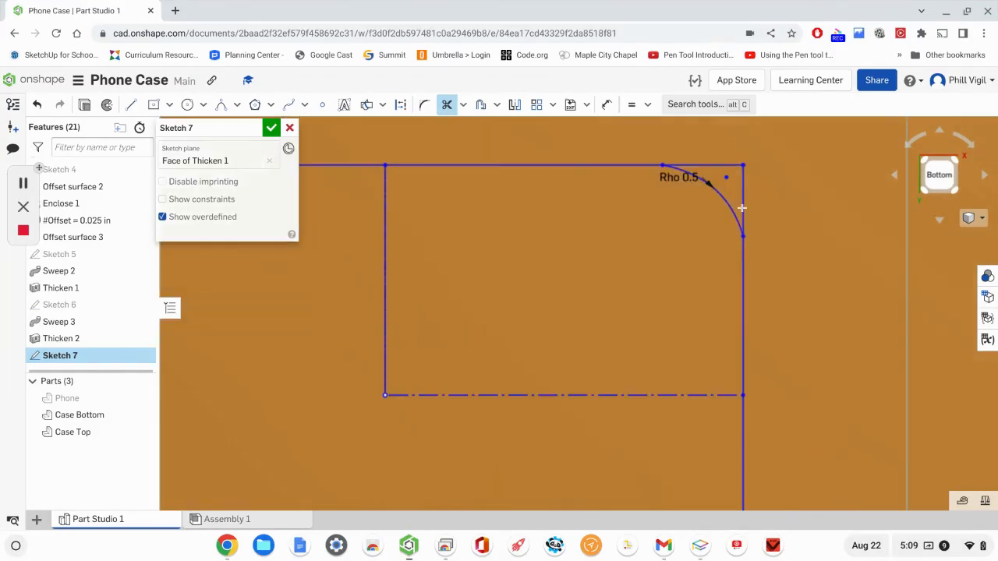
pyautogui.click(743, 199)
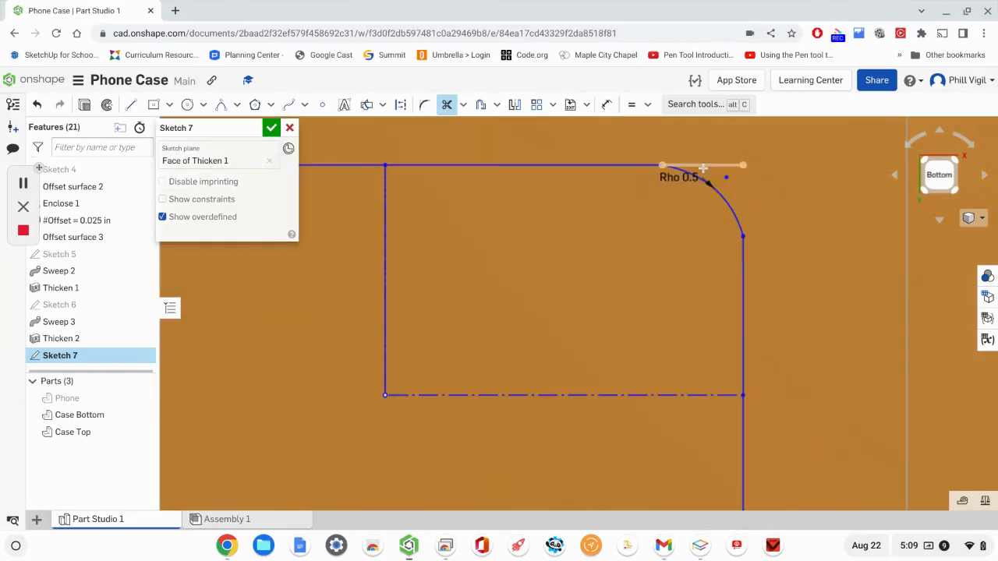
pyautogui.click(703, 165)
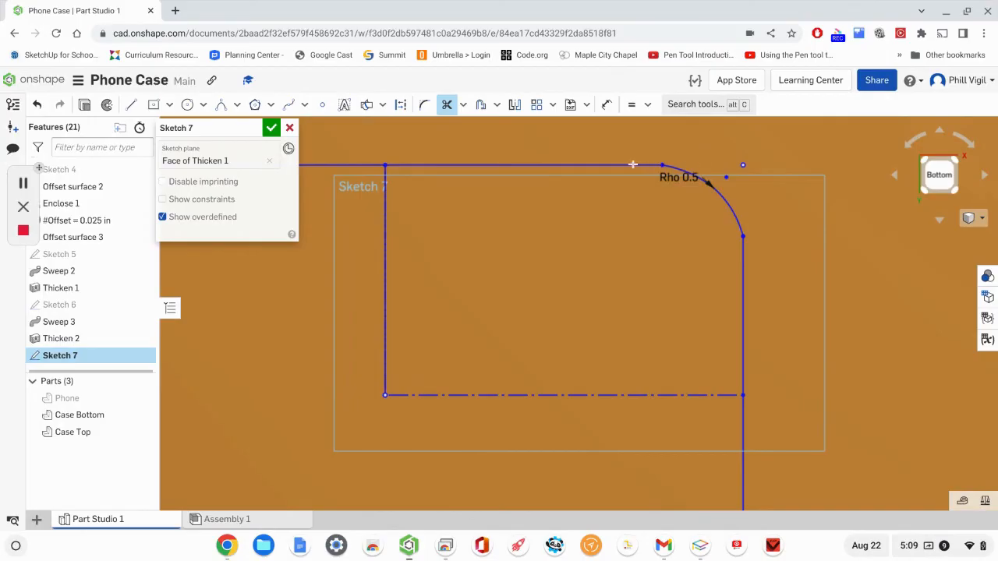
pyautogui.moveTo(439, 333)
pyautogui.mouseDown(button='middle')
pyautogui.moveTo(600, 320)
pyautogui.moveTo(615, 309)
pyautogui.mouseUp(button='middle')
pyautogui.moveTo(453, 286)
pyautogui.mouseDown(button='middle')
pyautogui.moveTo(715, 363)
pyautogui.moveTo(687, 319)
pyautogui.mouseUp(button='middle')
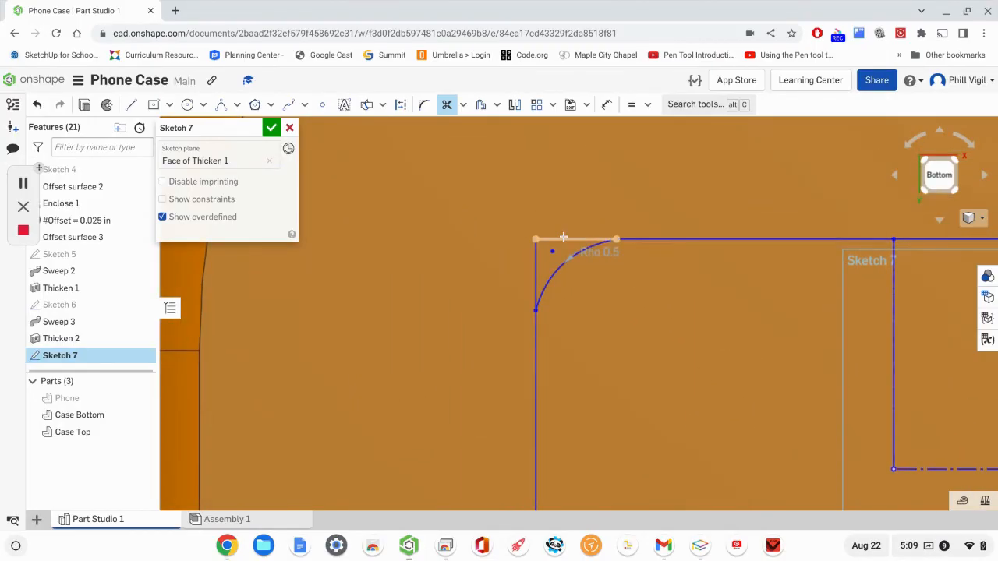
pyautogui.click(537, 261)
pyautogui.click(536, 267)
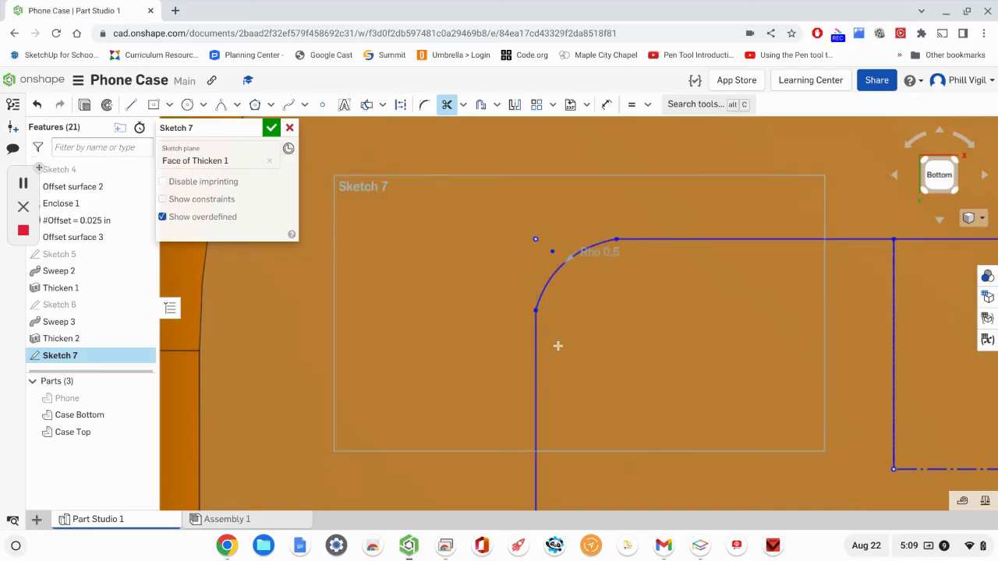
# Trim the rectangle's edge segments outside the conics at the lower-left and lower-right corners.
pyautogui.moveTo(584, 375); pyautogui.dragTo(590, 187, button='middle')
pyautogui.moveTo(623, 477); pyautogui.dragTo(628, 305, button='middle')
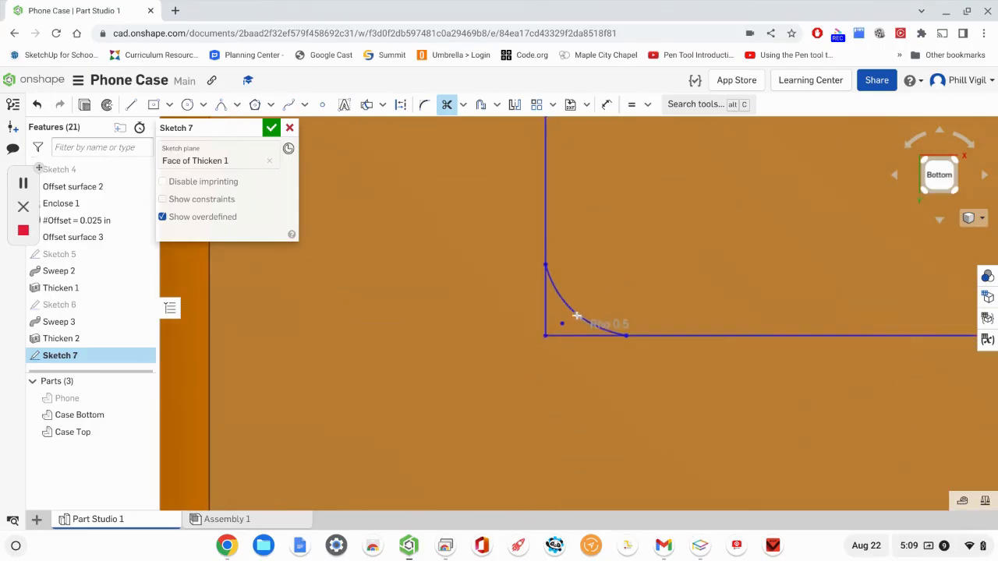
pyautogui.click(545, 316)
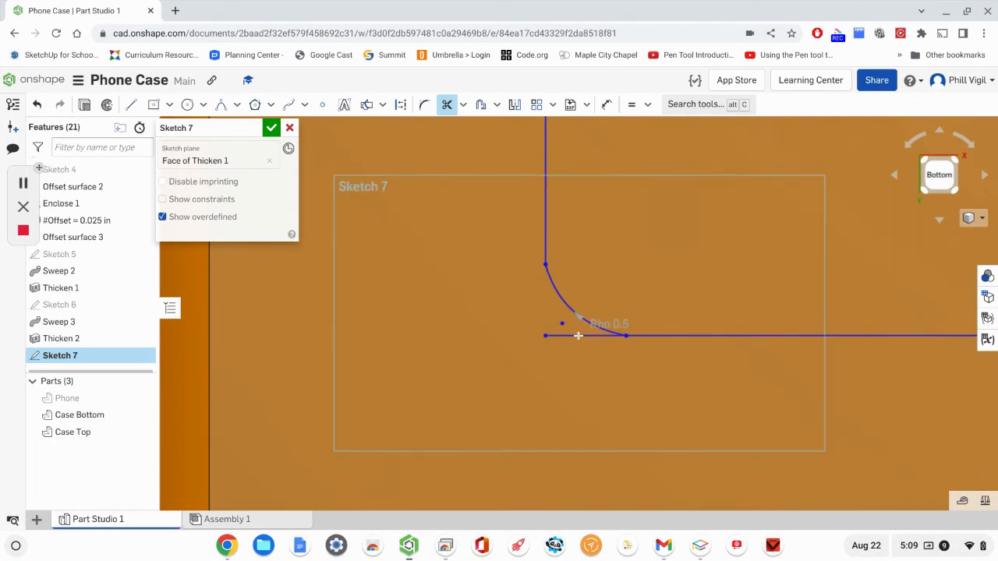
pyautogui.moveTo(759, 383); pyautogui.dragTo(523, 384, button='middle')
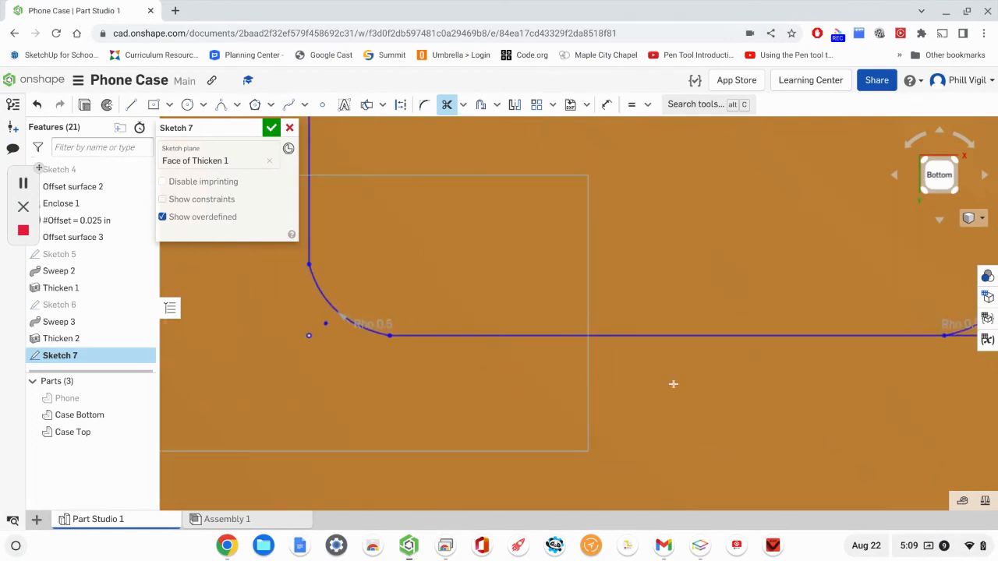
pyautogui.moveTo(802, 371); pyautogui.dragTo(400, 355, button='middle')
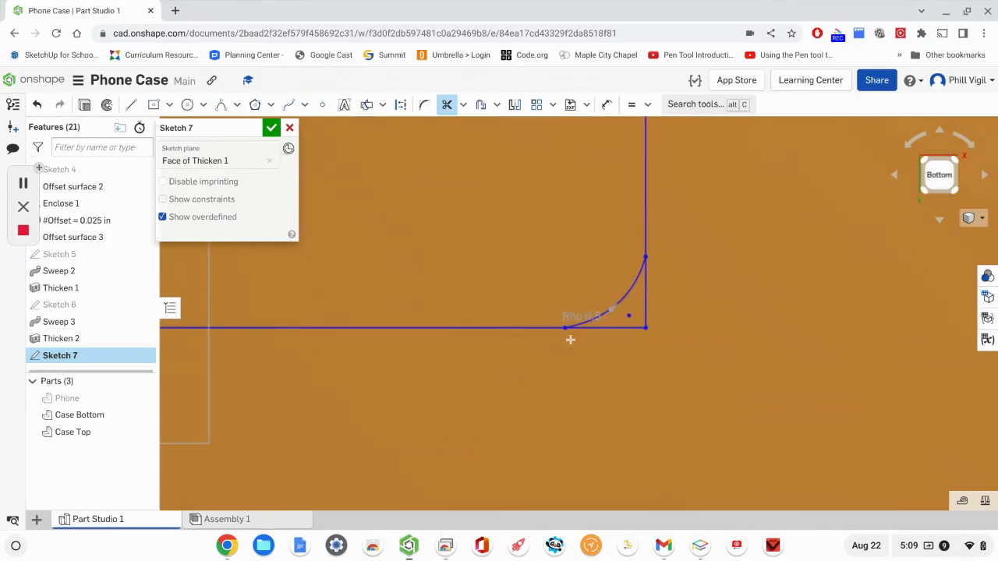
pyautogui.click(612, 327)
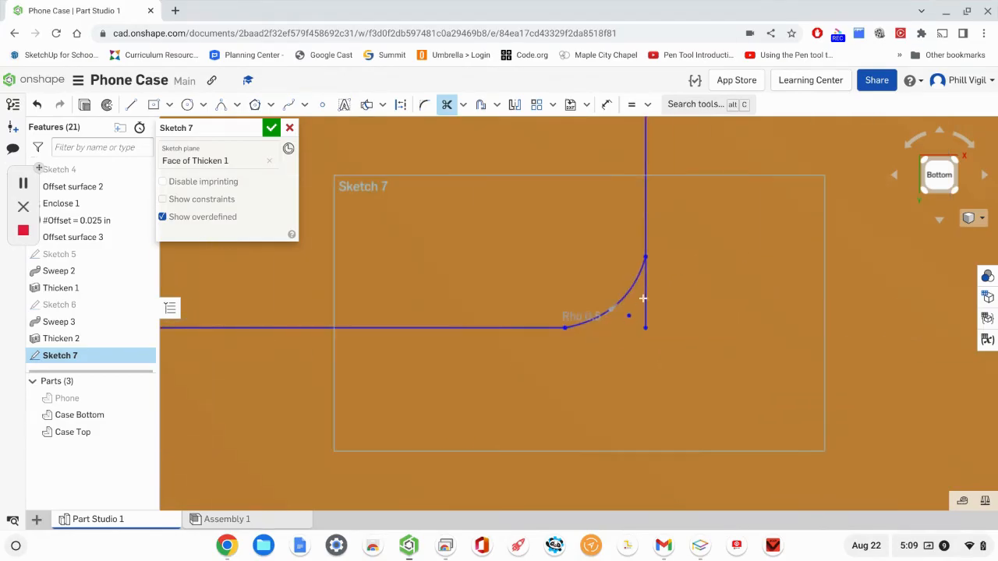
pyautogui.click(641, 292)
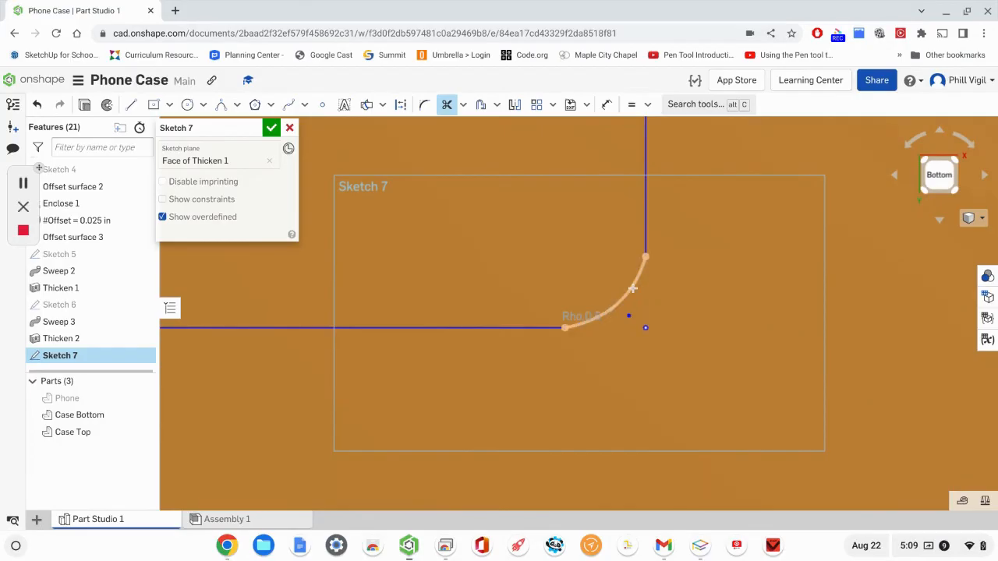
pyautogui.scroll(-1, 632, 288)
pyautogui.moveTo(643, 265); pyautogui.dragTo(775, 335, button='middle')
pyautogui.scroll(-3, 734, 302)
pyautogui.moveTo(667, 245); pyautogui.dragTo(639, 283, button='middle')
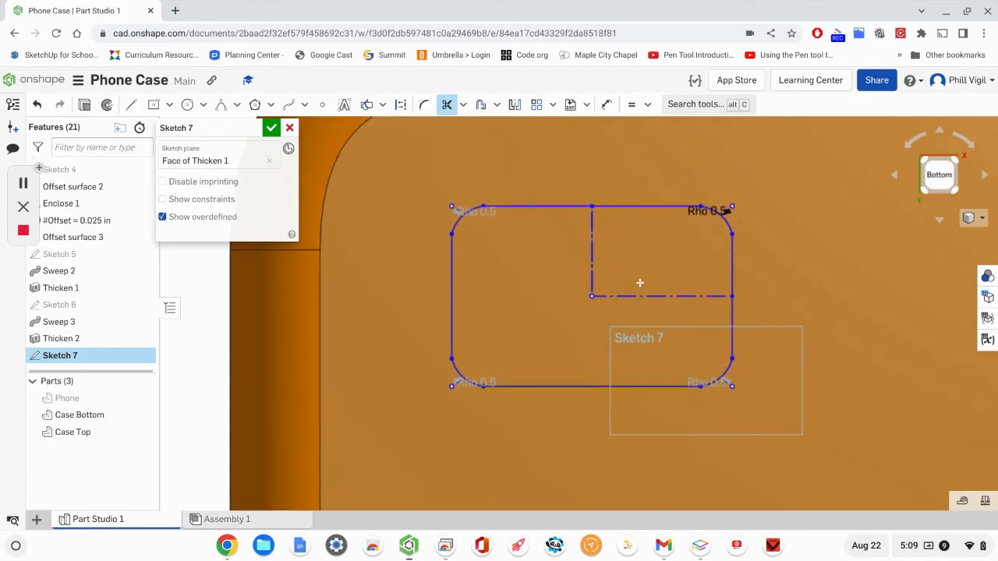
# Make the control point of the upper-right conic coincident with the rectangle's original upper-right corner point.
pyautogui.scroll(4, 748, 209)
pyautogui.scroll(2, 715, 202)
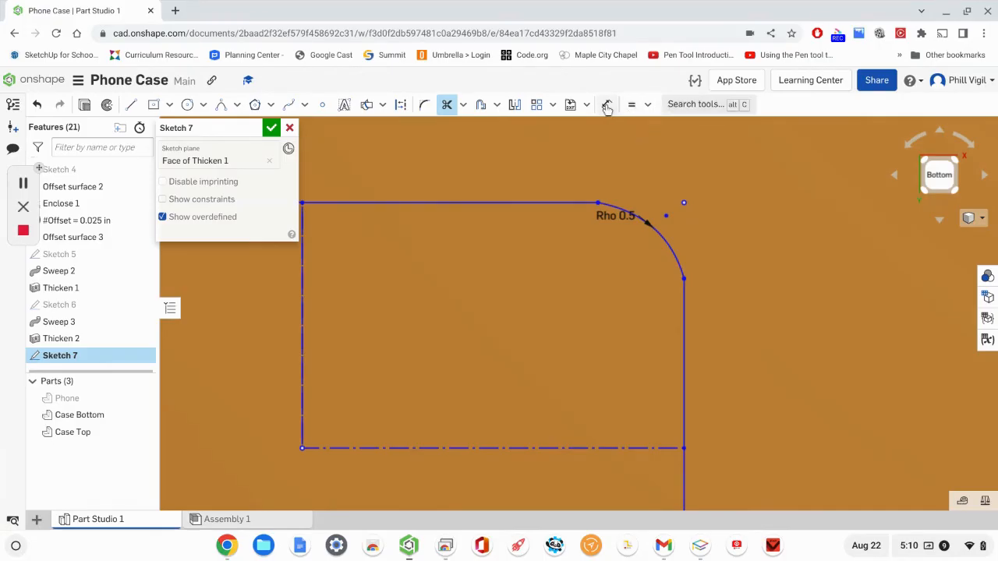
pyautogui.click(646, 105)
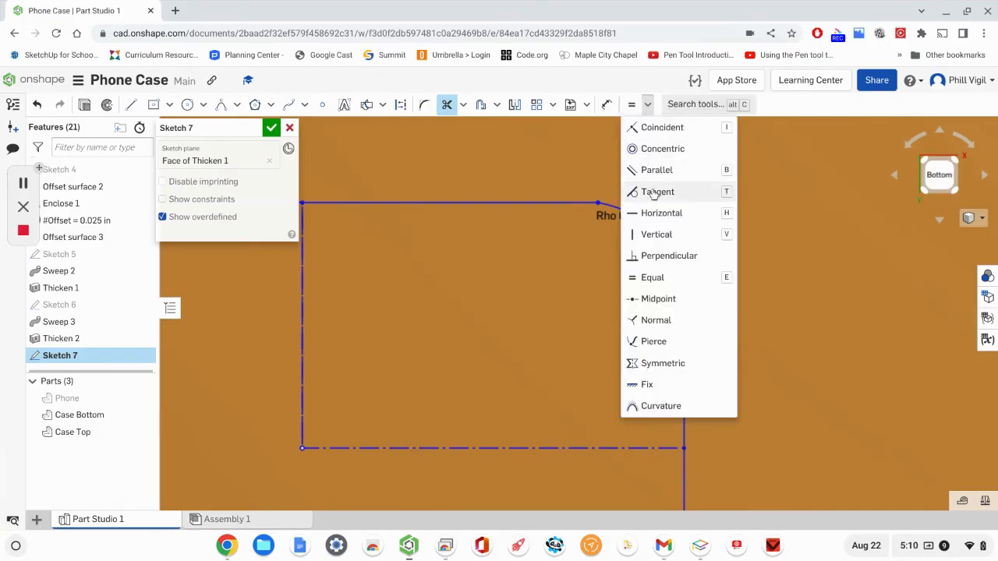
pyautogui.click(653, 128)
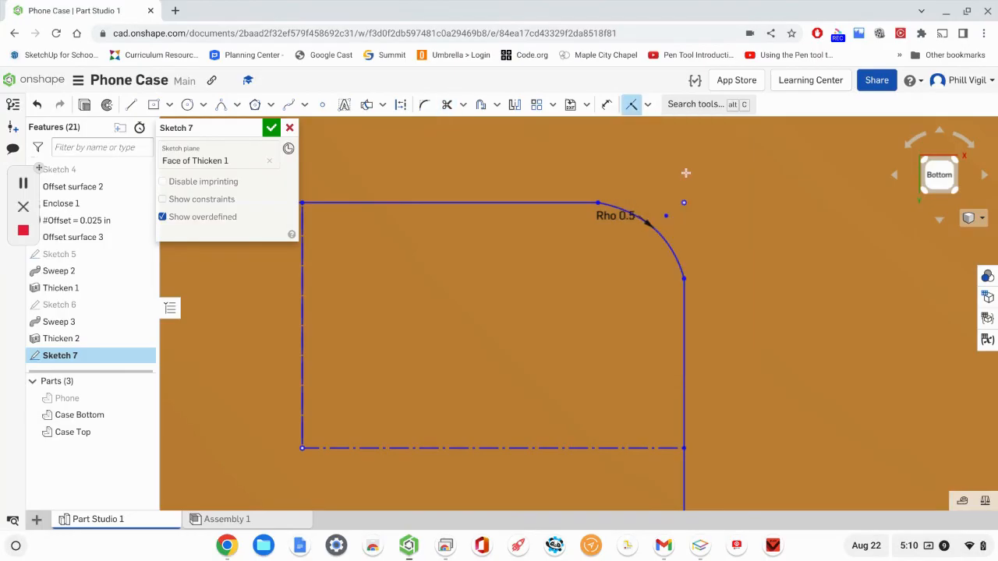
pyautogui.click(664, 217)
pyautogui.click(684, 203)
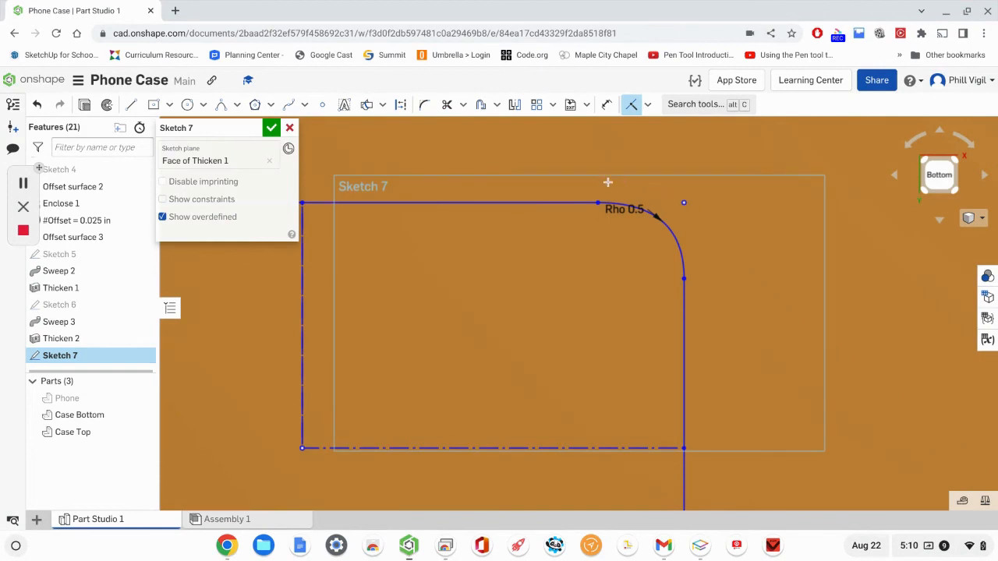
pyautogui.click(400, 104)
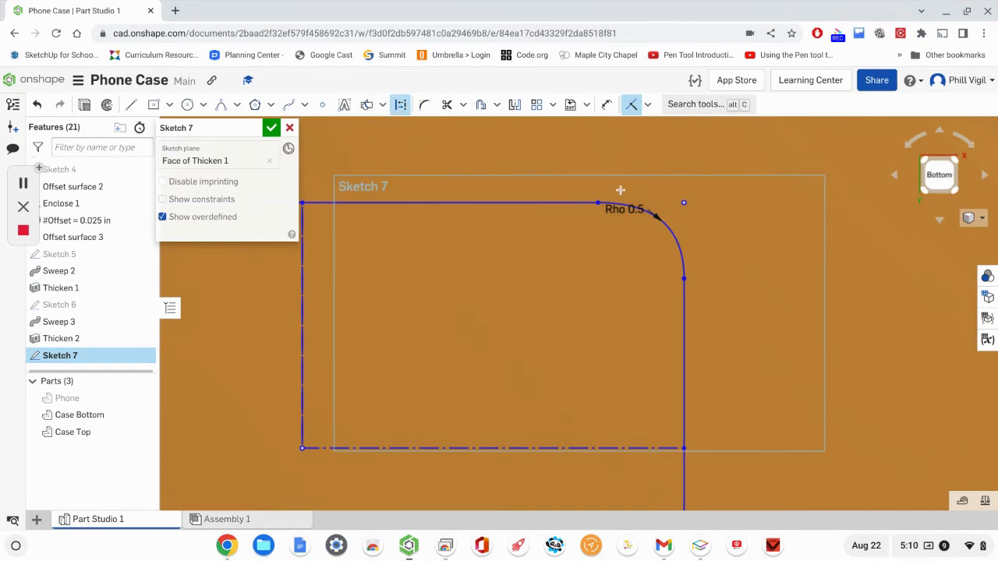
pyautogui.click(598, 203)
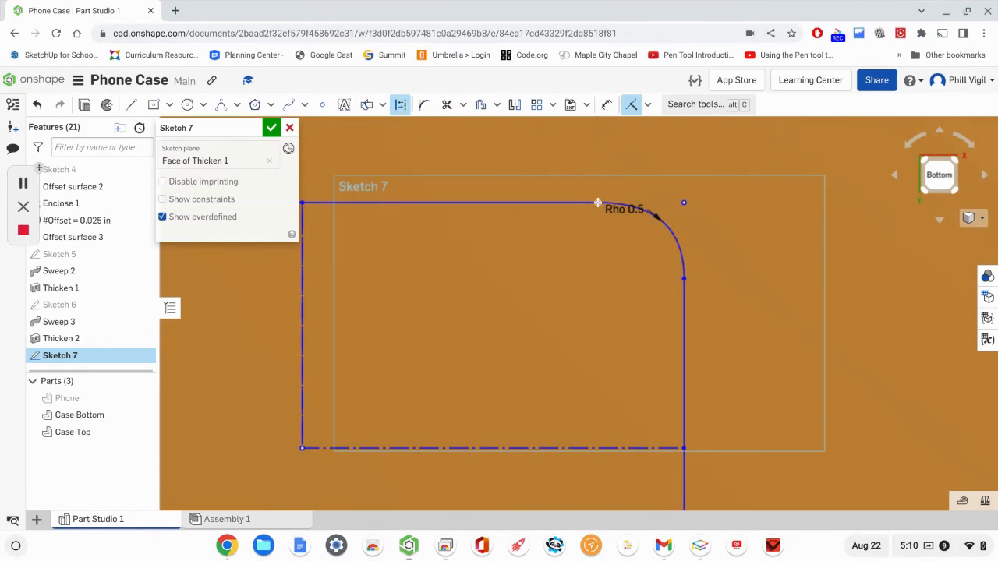
pyautogui.click(683, 202)
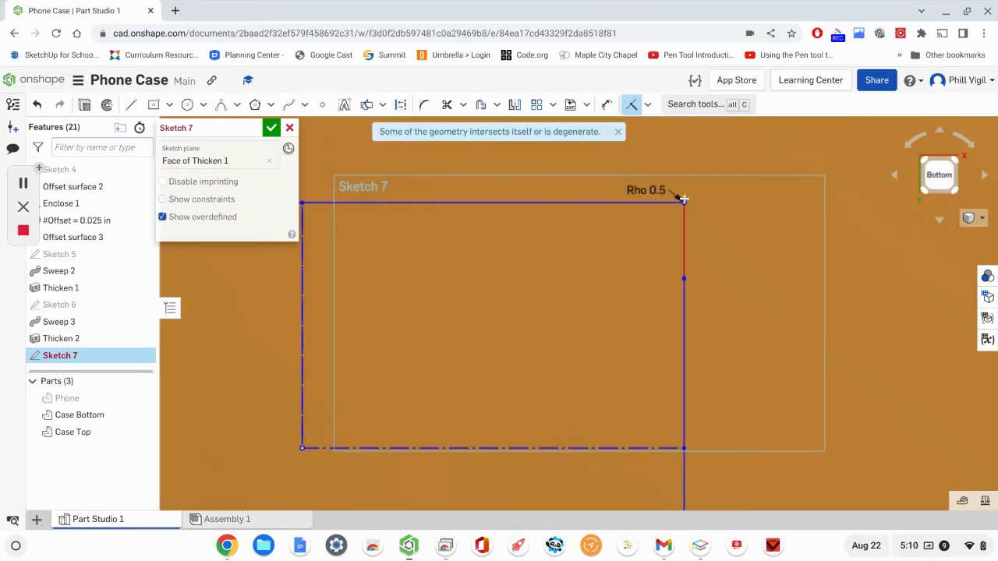
pyautogui.press('Escape')
pyautogui.hotkey('ctrl', 'z')
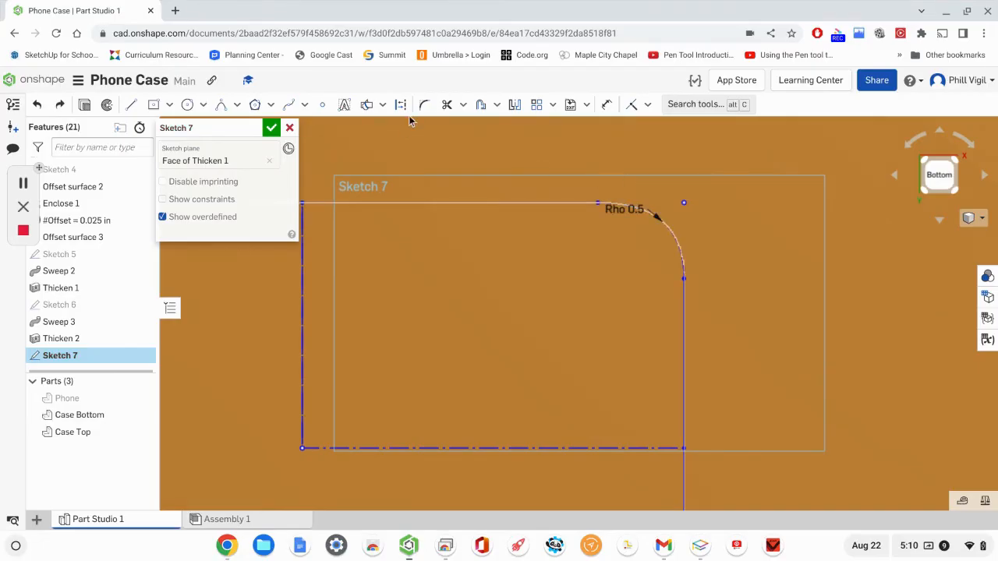
# Draw construction lines from the upper-right conic's top end to the corner point and down to its lower end.
pyautogui.click(405, 109)
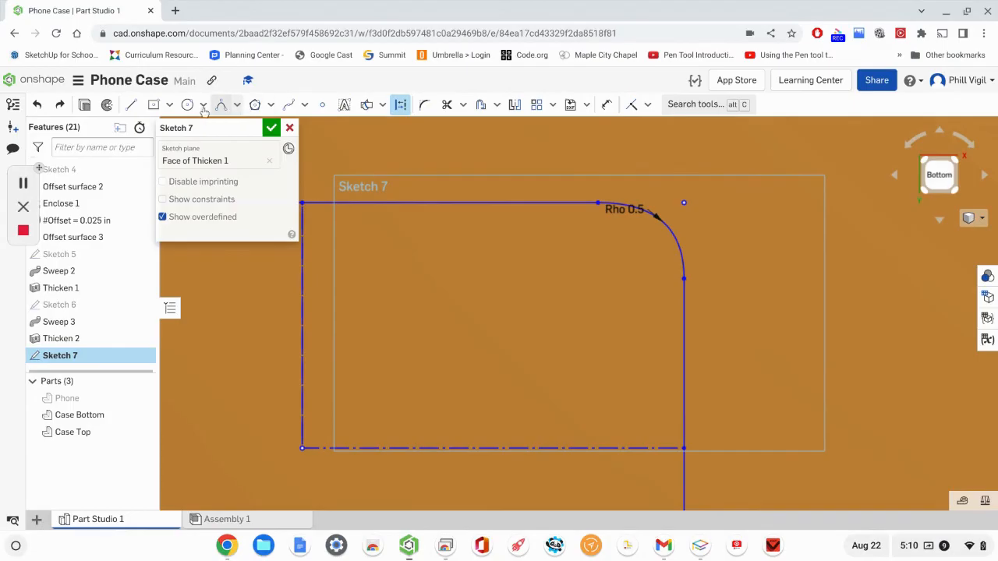
pyautogui.click(131, 104)
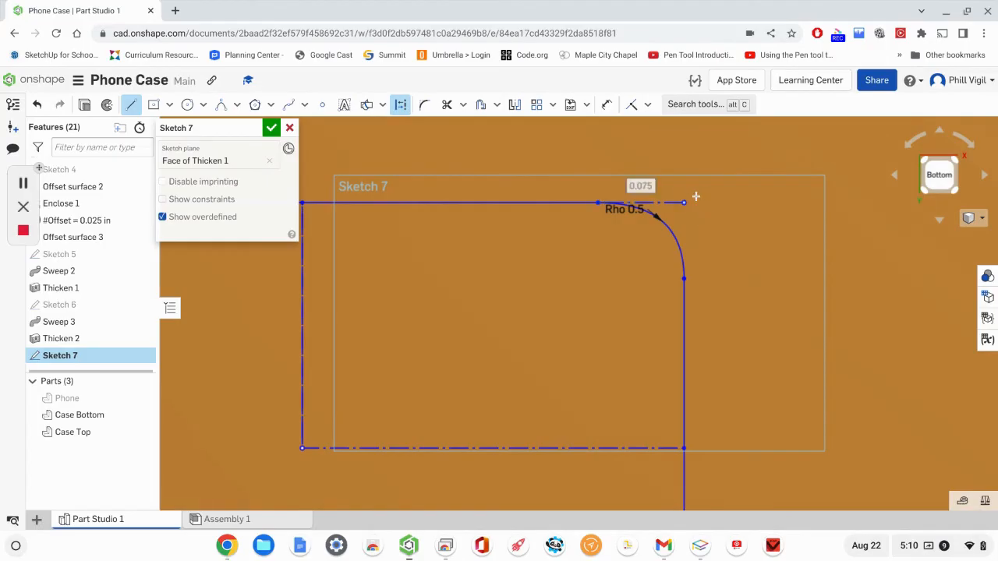
pyautogui.click(684, 204)
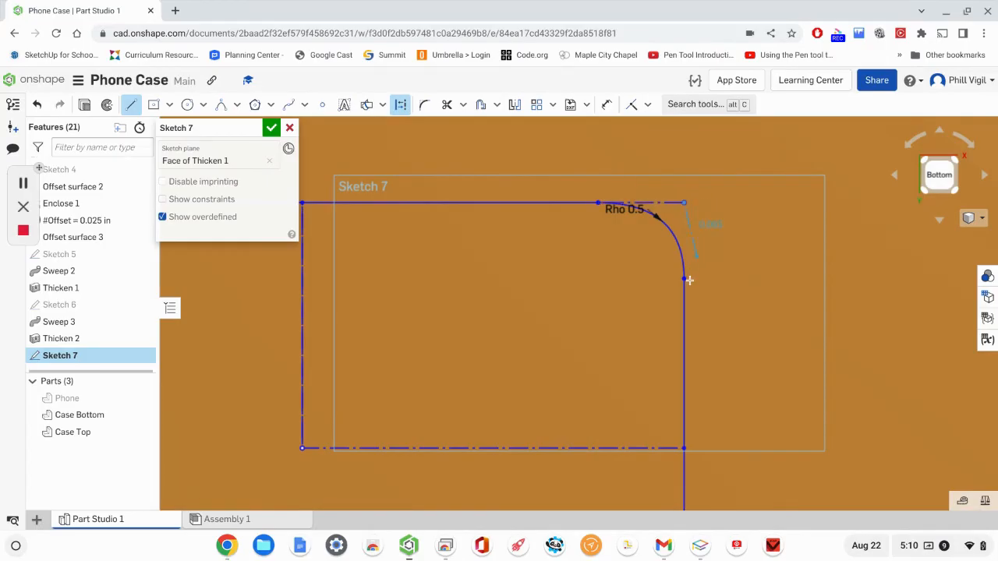
pyautogui.click(684, 279)
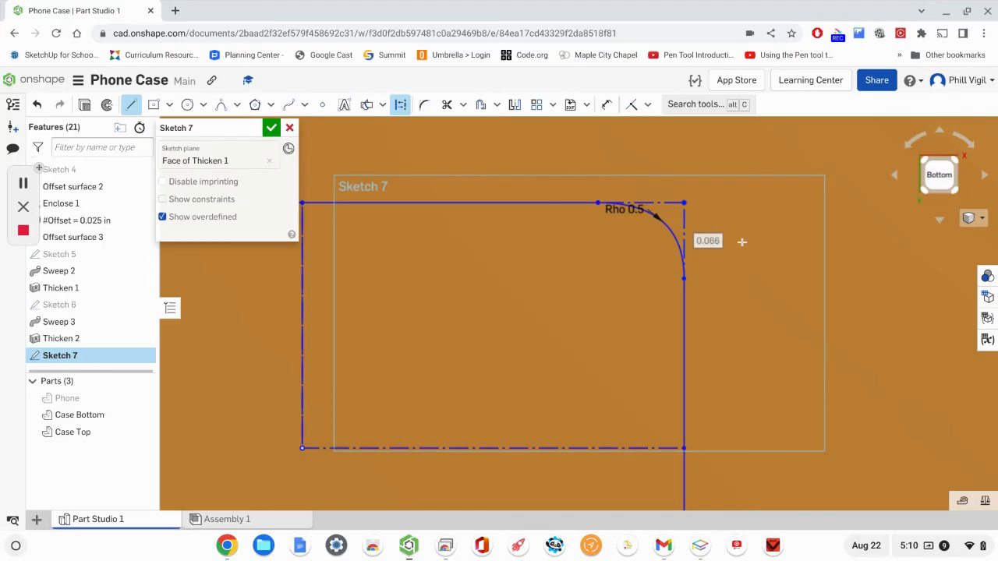
pyautogui.scroll(-2, 725, 219)
pyautogui.scroll(-1, 726, 219)
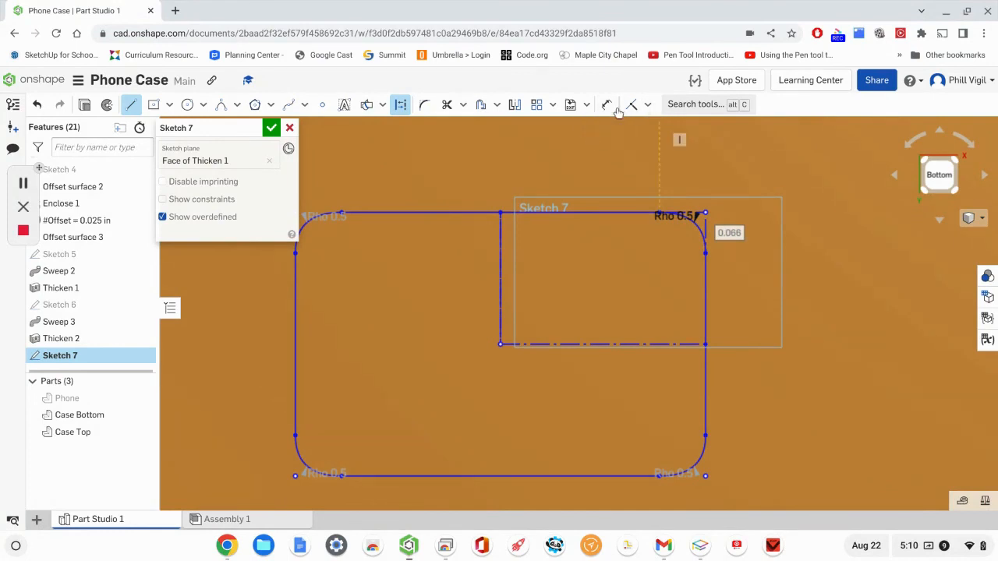
# Apply an equal constraint to the two short construction lines at the upper-right corner.
pyautogui.click(647, 106)
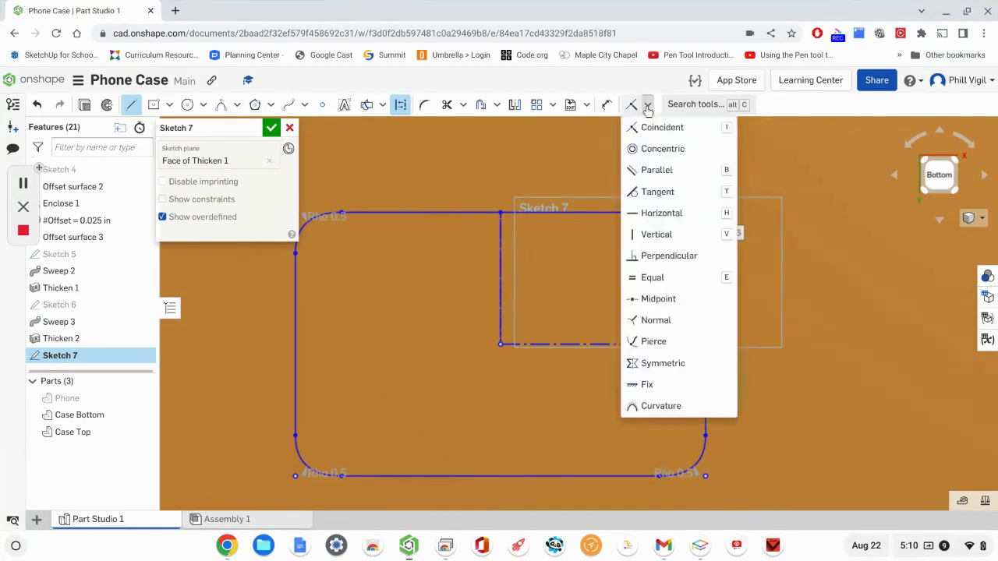
pyautogui.click(652, 277)
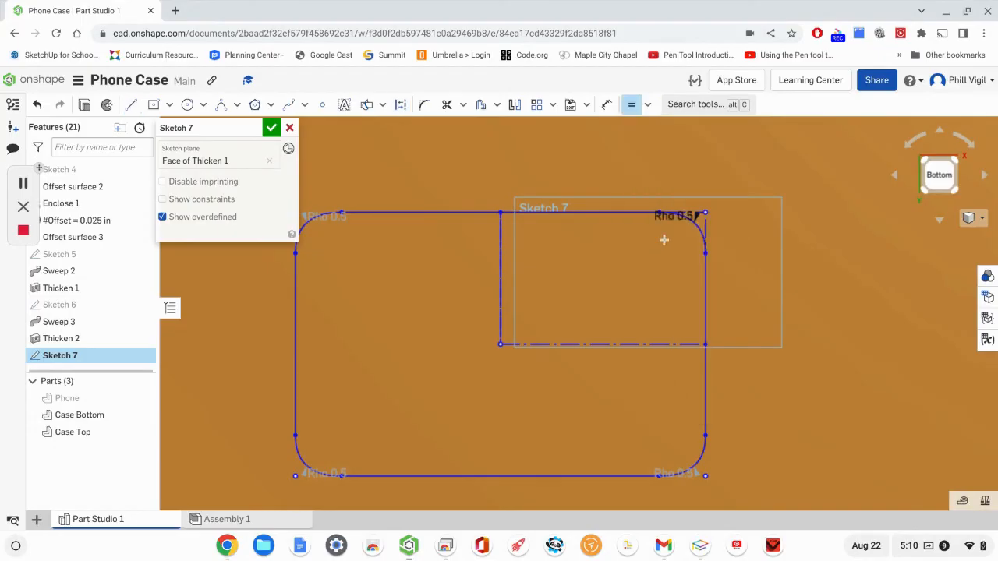
pyautogui.click(705, 230)
pyautogui.press('Escape')
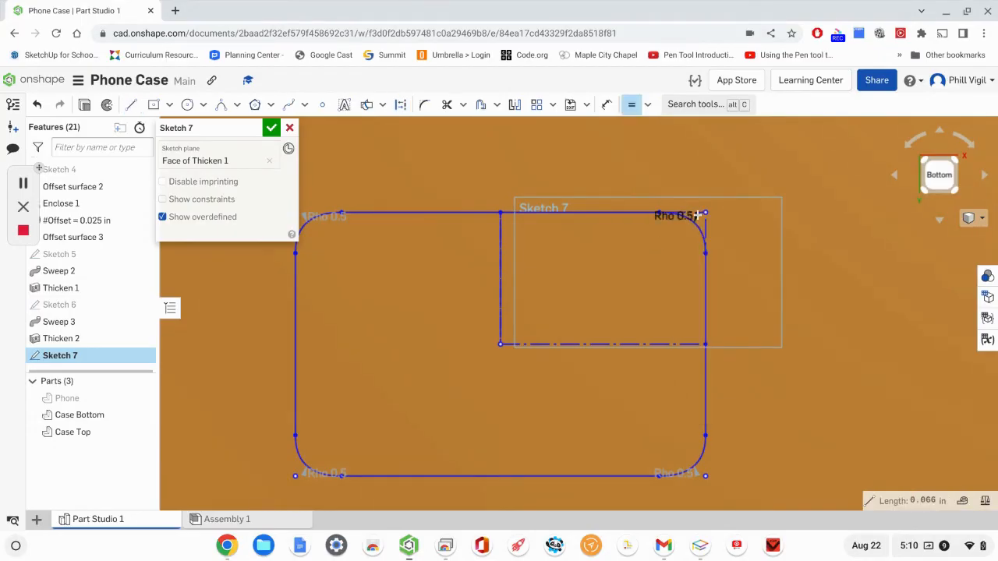
pyautogui.scroll(-2, 745, 196)
pyautogui.moveTo(748, 243); pyautogui.dragTo(792, 253, button='middle')
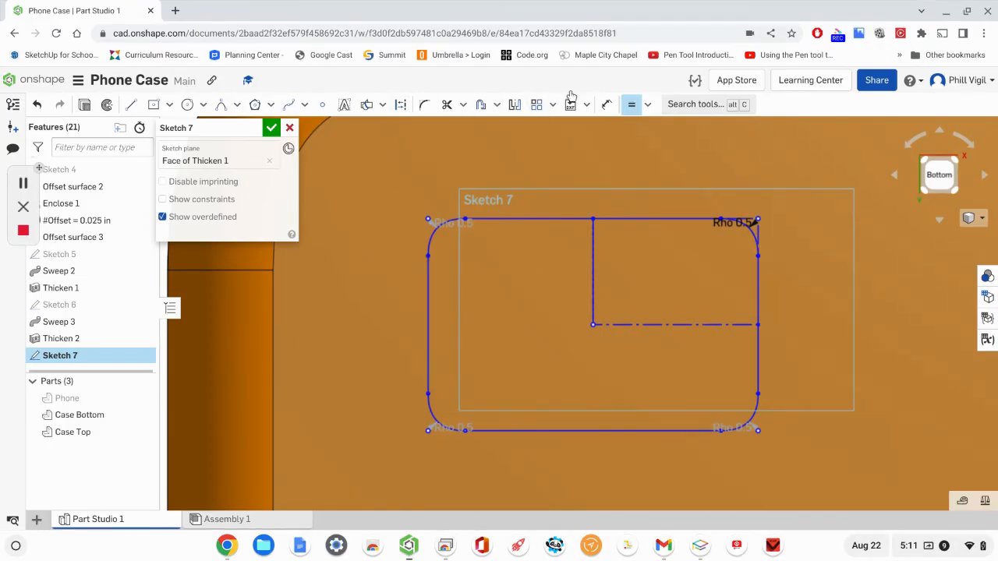
# Dimension the vertical distance from the upper-right corner point to the conic's lower end as 0.15 in.
pyautogui.click(607, 106)
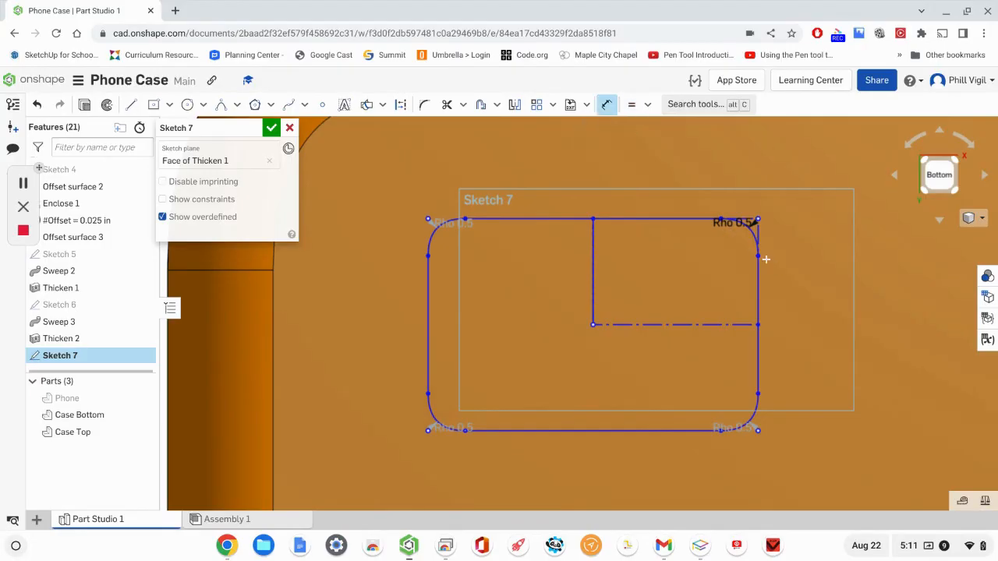
pyautogui.click(757, 220)
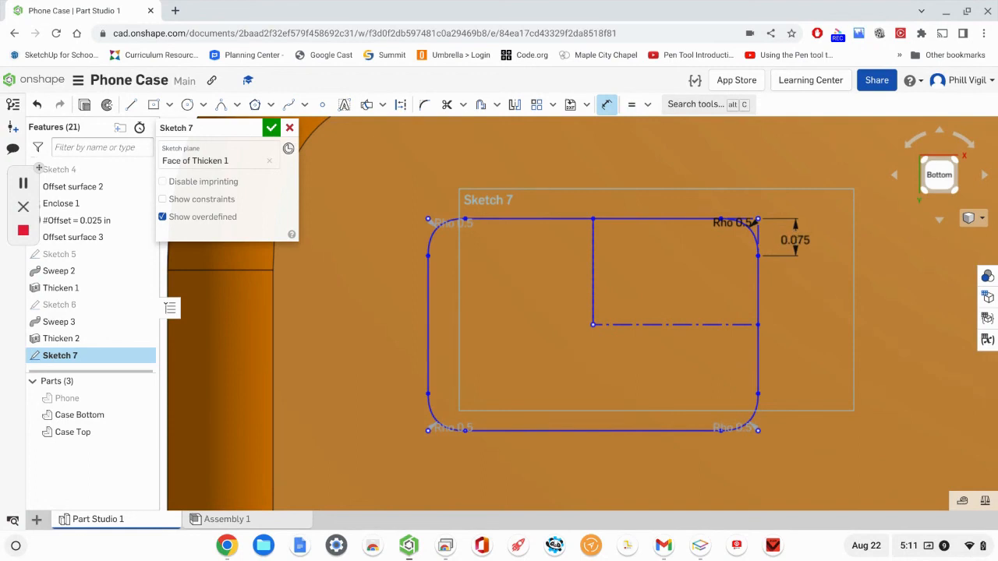
pyautogui.click(794, 241)
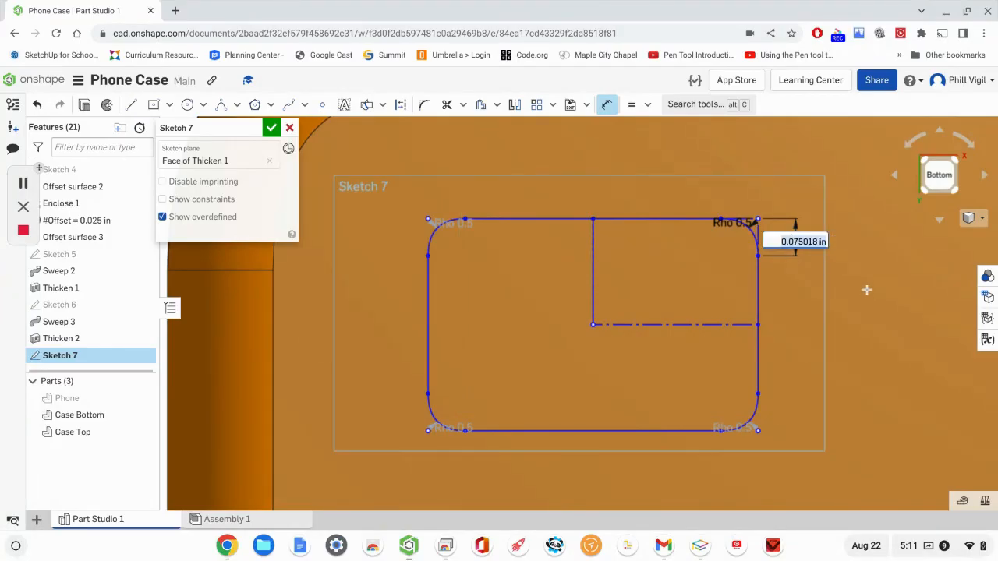
pyautogui.press('BackSpace')
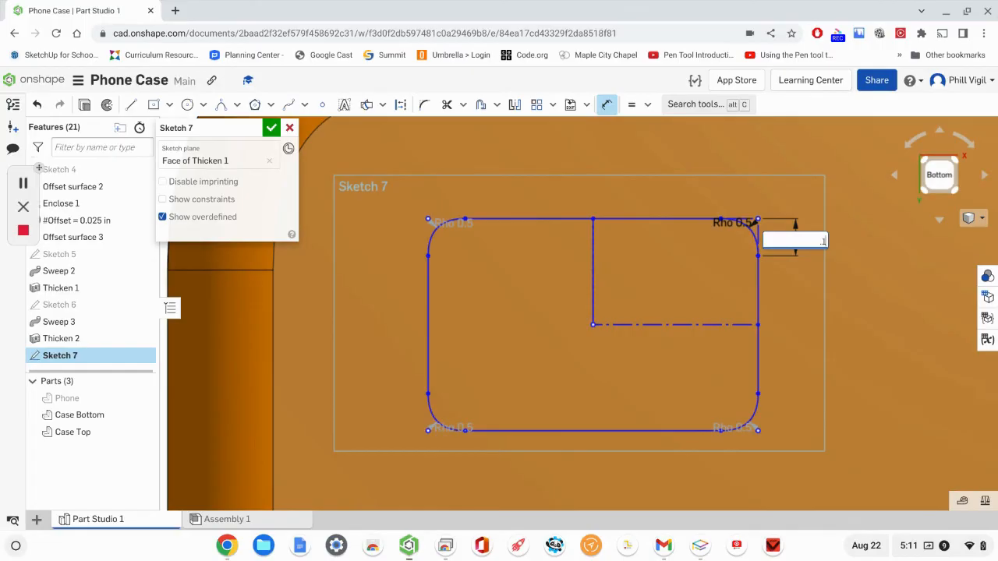
pyautogui.press('Return')
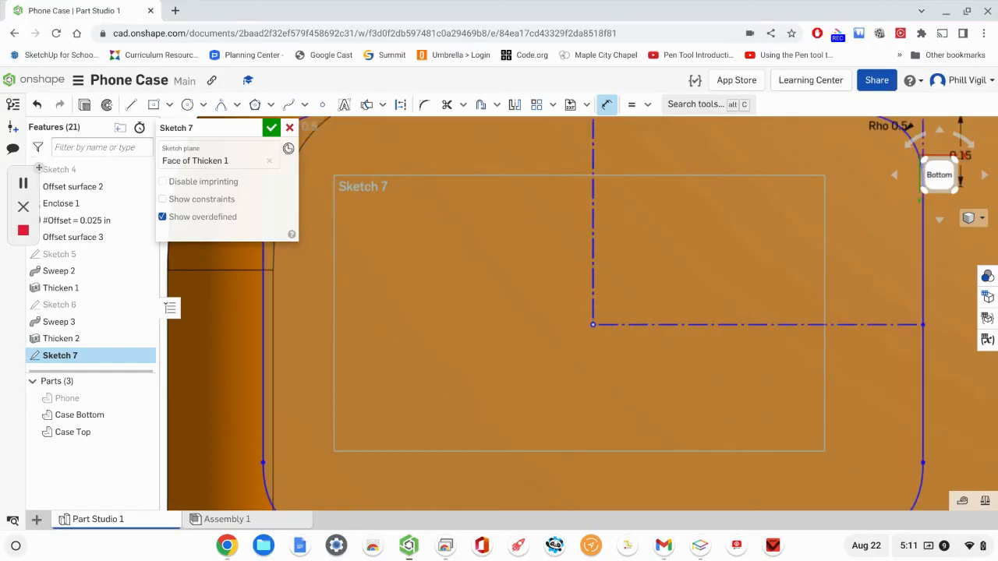
# Dimension the horizontal distance between the rounded rectangle's centre point and the origin as 1 in.
pyautogui.scroll(-5, 862, 297)
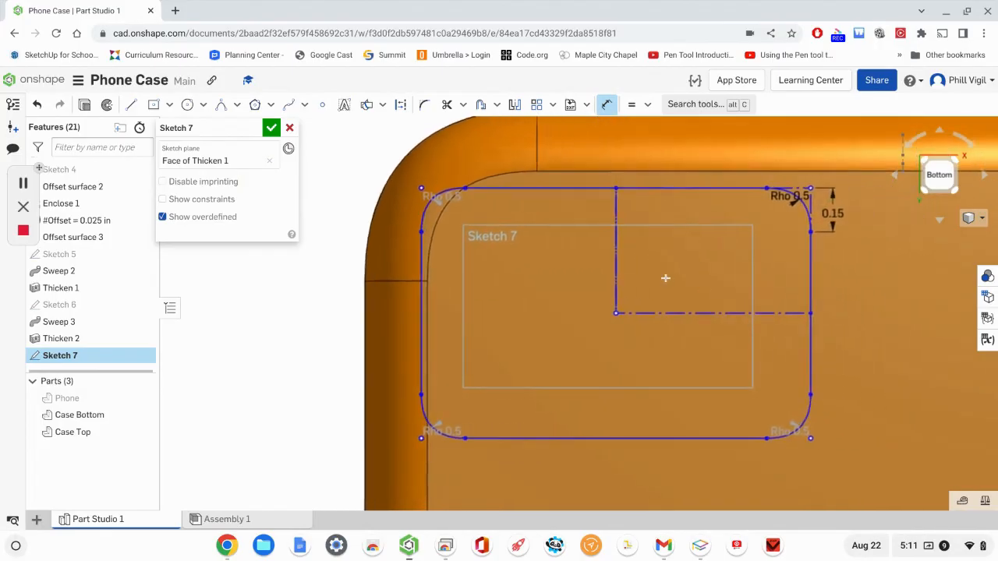
pyautogui.moveTo(666, 278); pyautogui.dragTo(629, 248, button='middle')
pyautogui.scroll(-1, 639, 254)
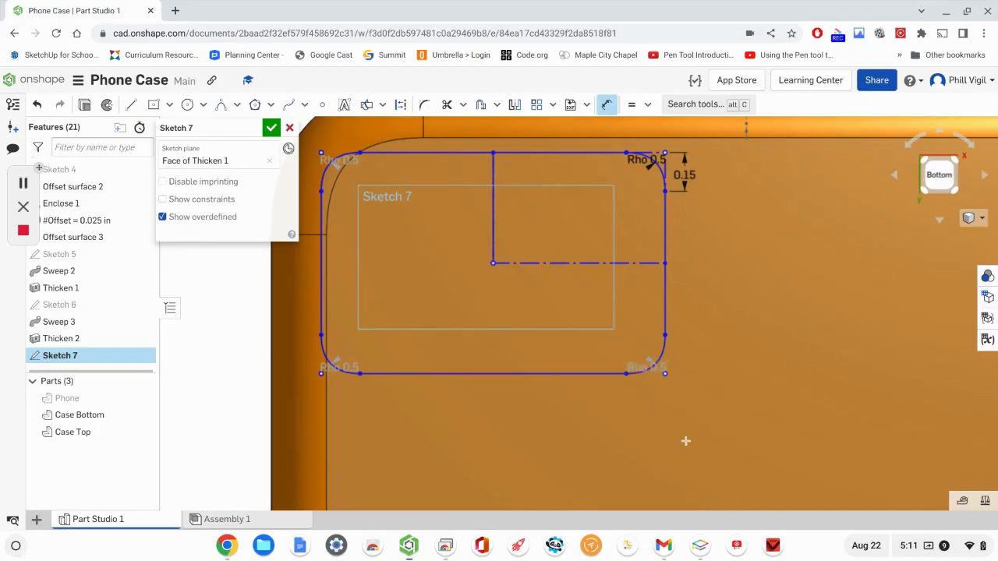
pyautogui.scroll(-2, 663, 414)
pyautogui.moveTo(711, 363)
pyautogui.mouseDown(button='middle')
pyautogui.moveTo(725, 239)
pyautogui.moveTo(679, 200)
pyautogui.mouseUp(button='middle')
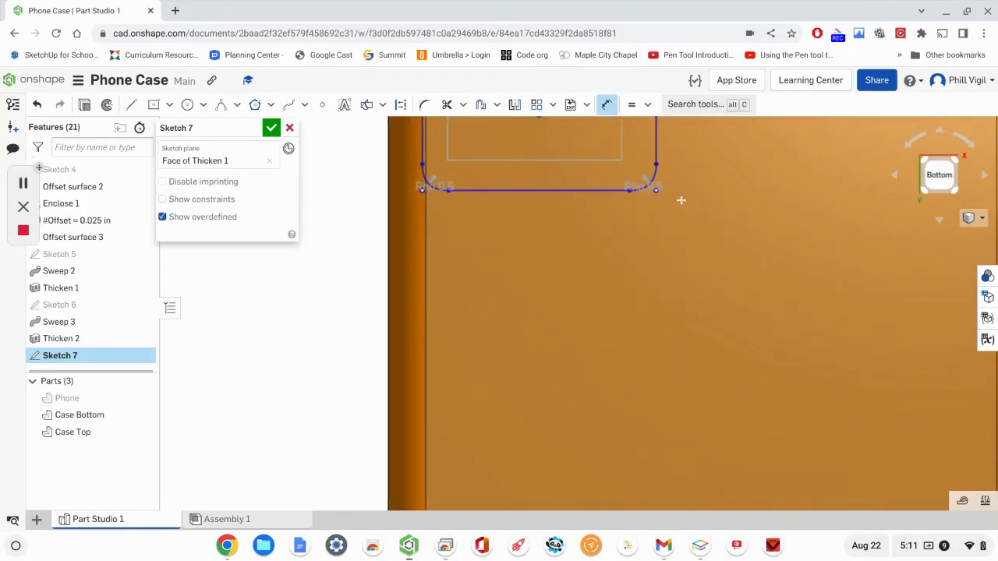
pyautogui.scroll(-2, 671, 209)
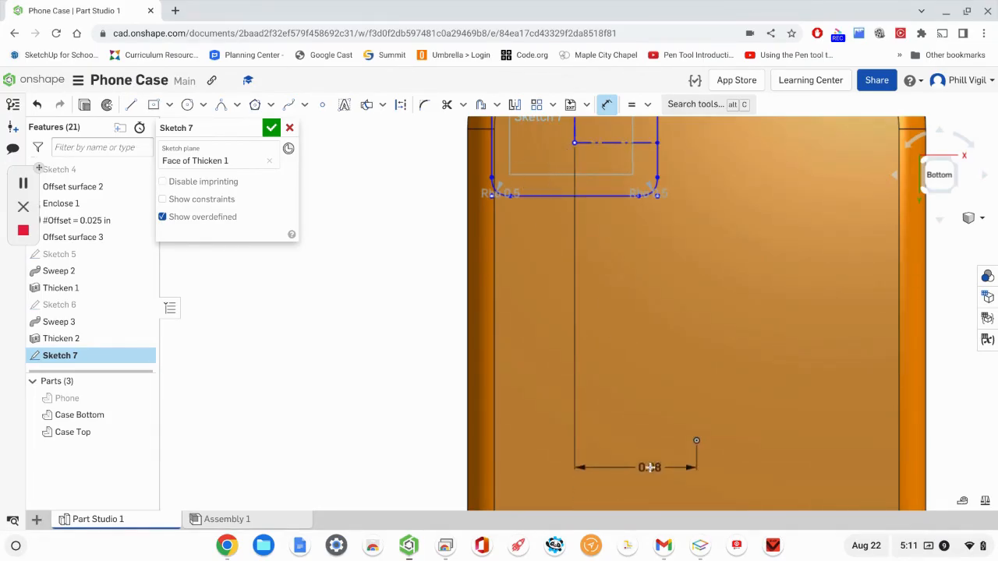
pyautogui.click(623, 463)
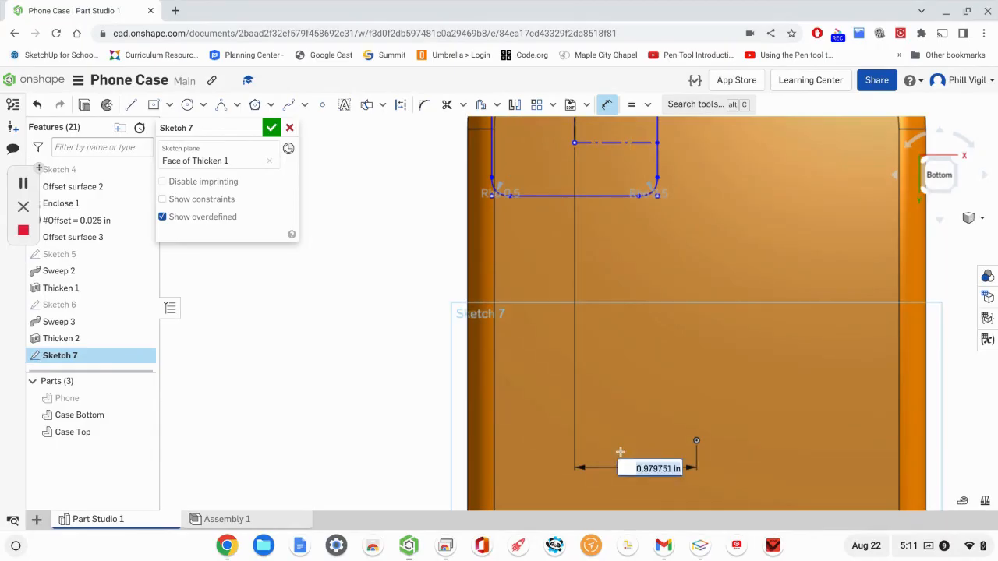
pyautogui.write('1')
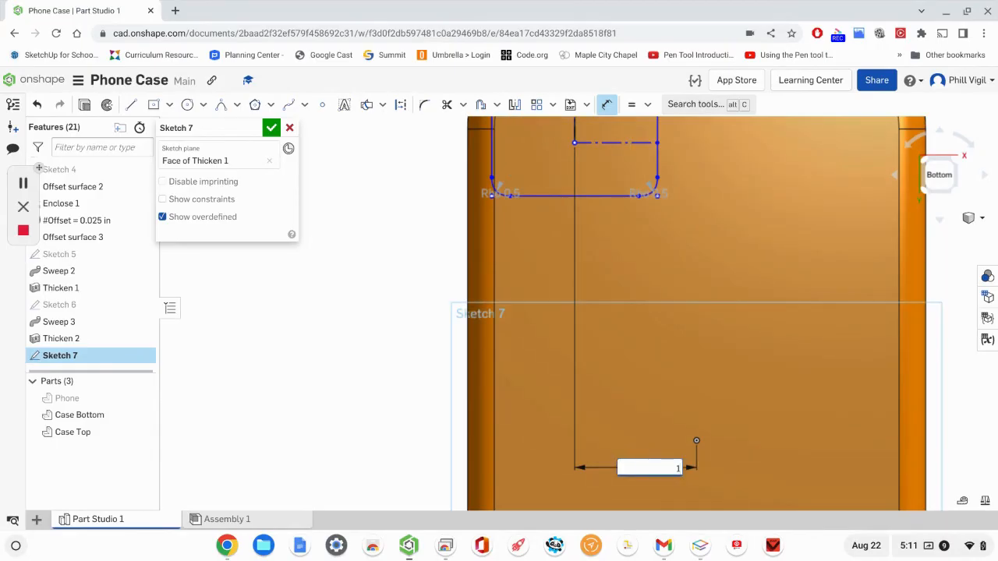
pyautogui.press('Return')
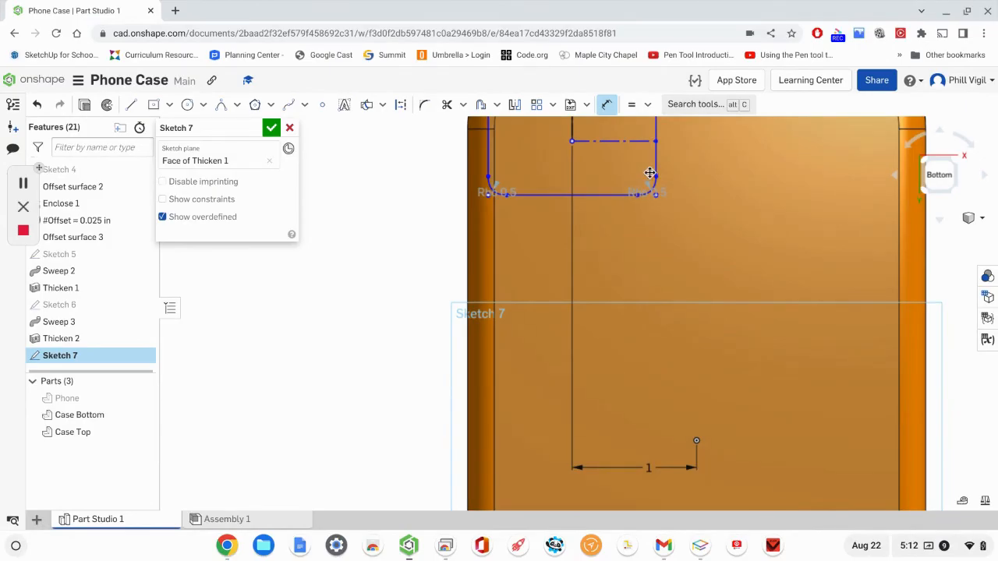
# Dimension the rounded rectangle's overall width between its two lower corner points as 0.75 in.
pyautogui.click(487, 192)
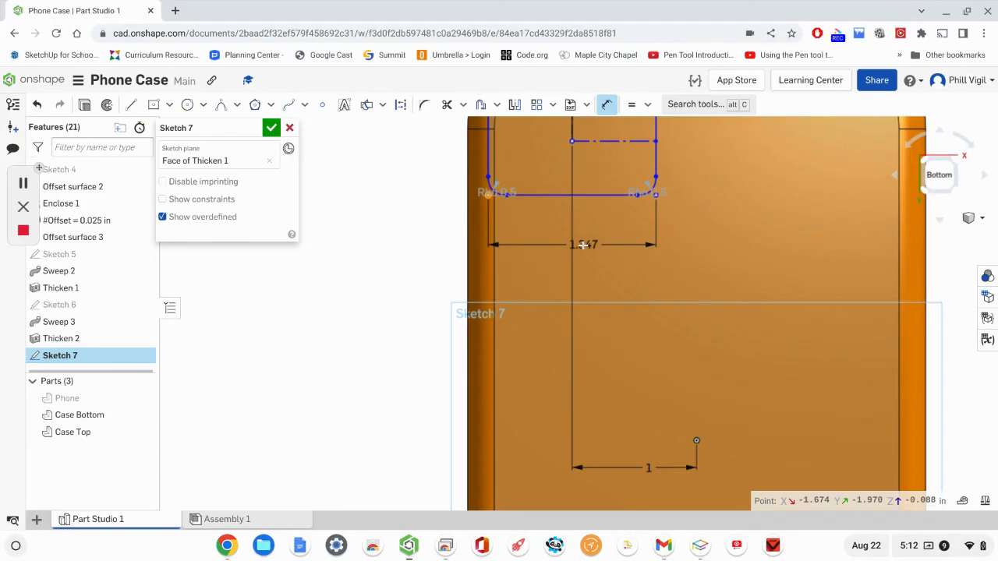
pyautogui.click(584, 245)
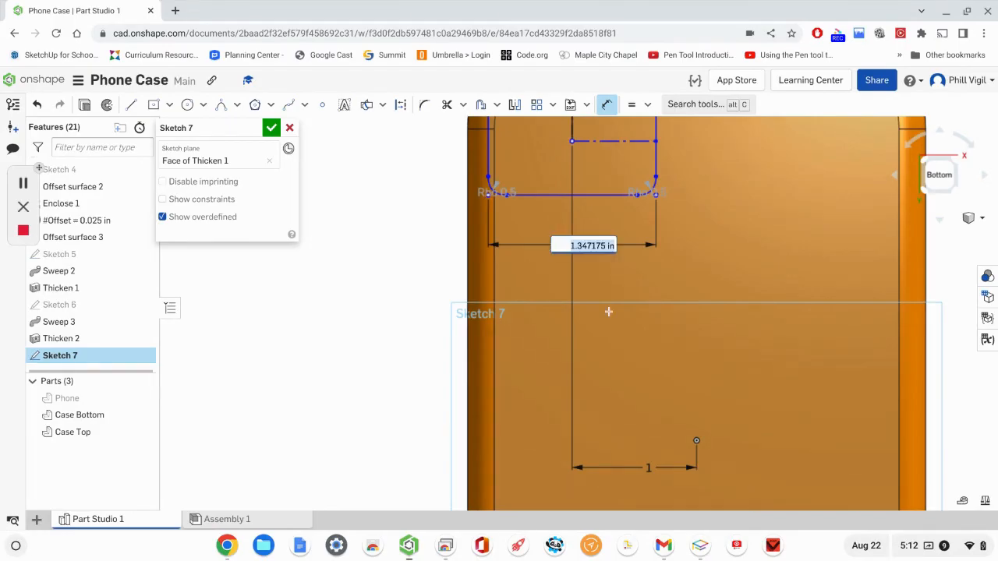
pyautogui.press('BackSpace')
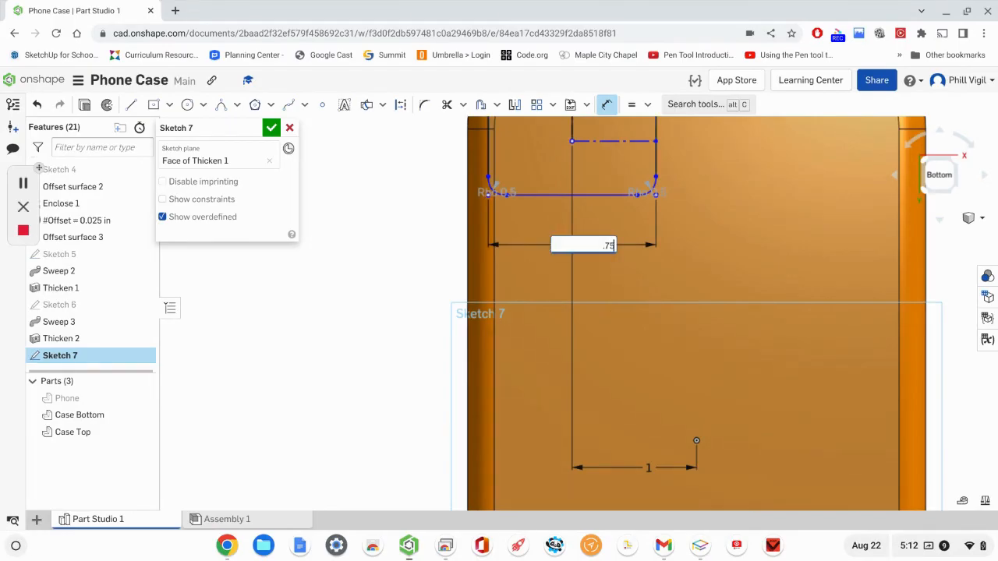
pyautogui.press('Return')
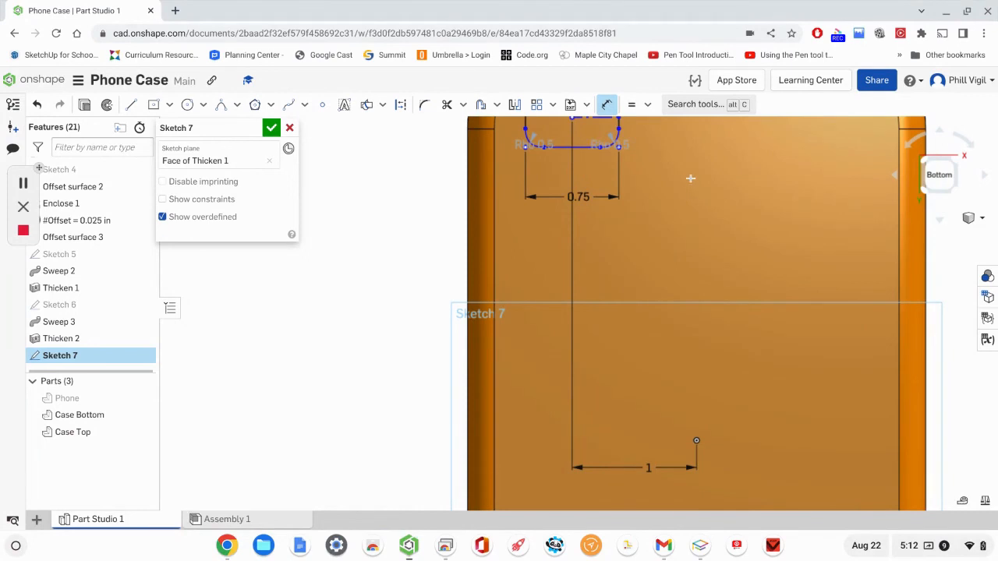
# Dimension the rounded rectangle's overall height between its left corner points as 0.5 in.
pyautogui.scroll(-5, 697, 265)
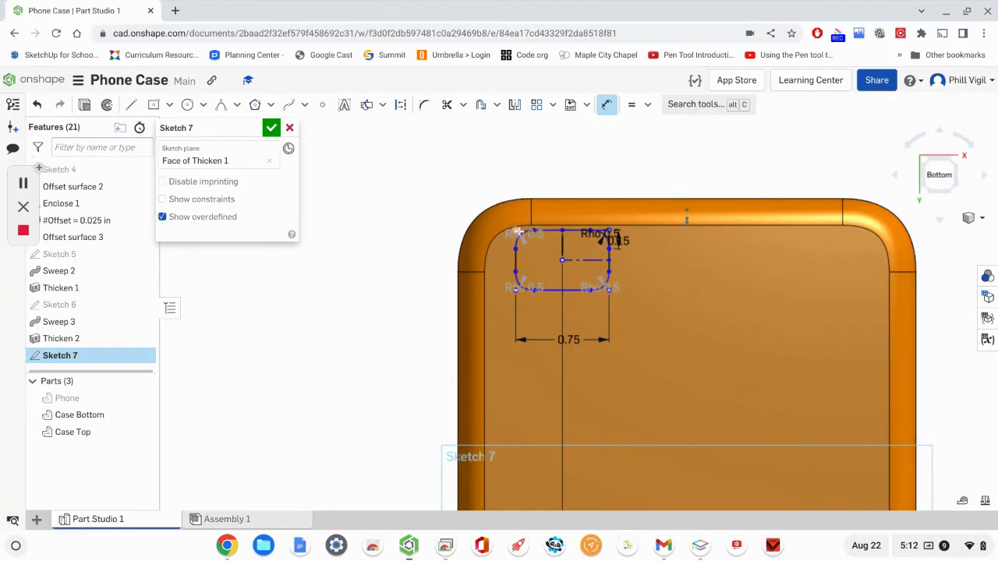
pyautogui.click(514, 277)
pyautogui.click(502, 259)
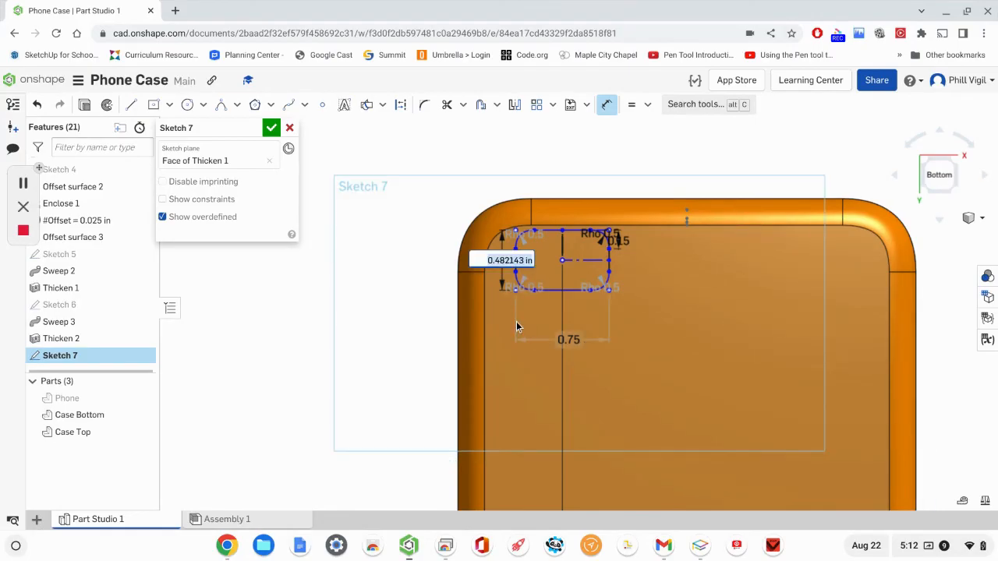
pyautogui.press('BackSpace')
pyautogui.write('.5')
pyautogui.press('Escape')
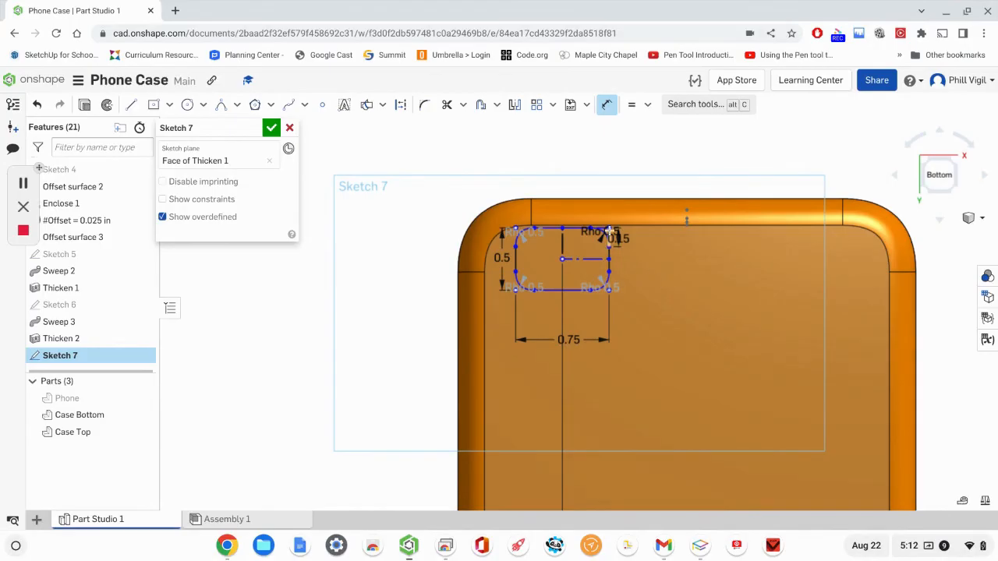
# Dimension the vertical distance from the rectangle's upper-right corner point to the origin as 2.75 in.
pyautogui.scroll(-4, 758, 353)
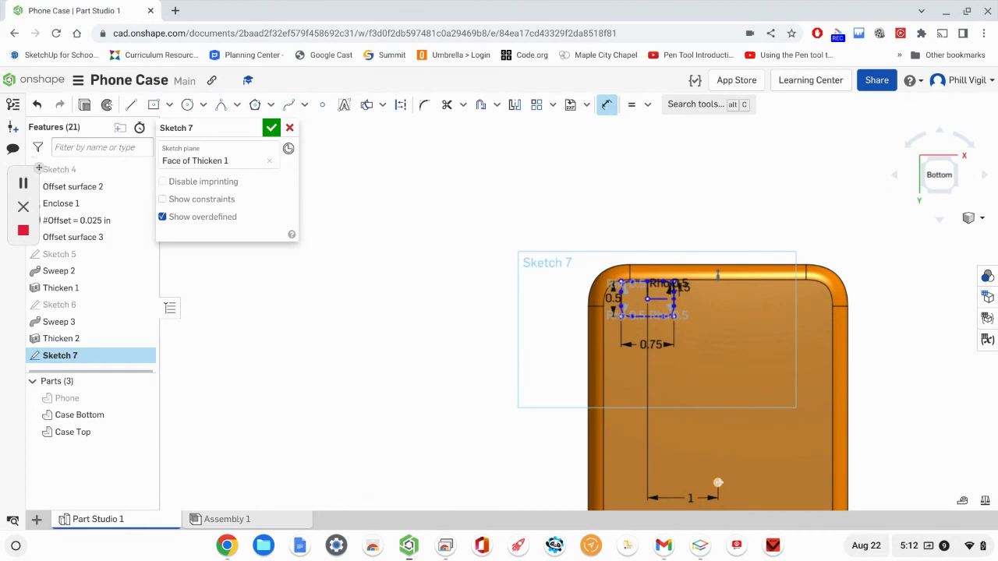
pyautogui.click(717, 483)
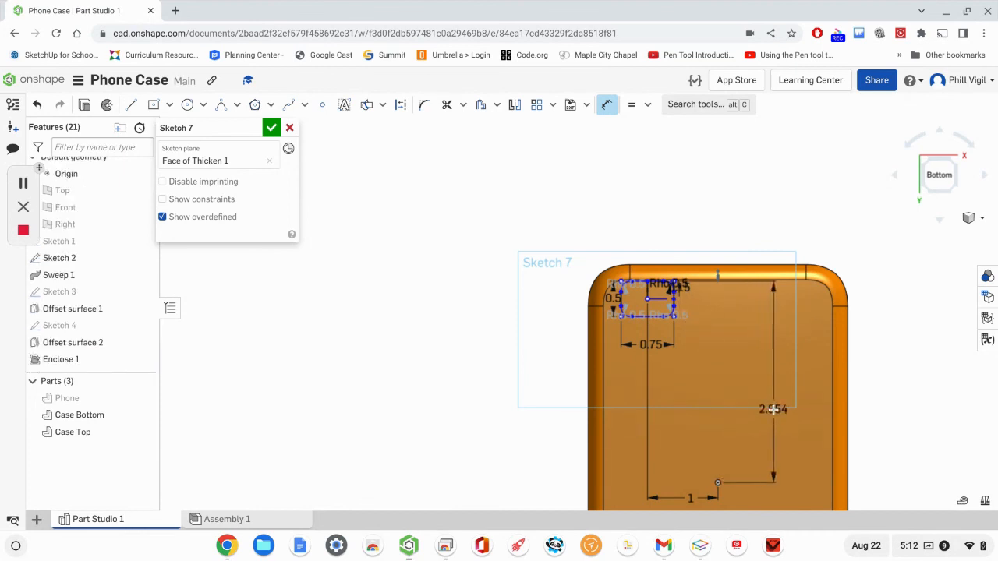
pyautogui.click(772, 409)
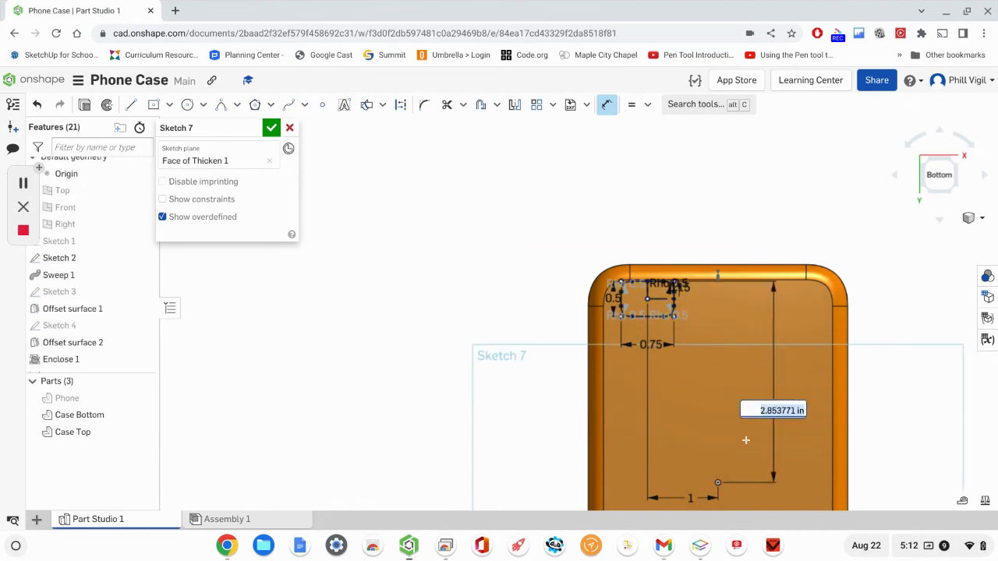
pyautogui.write('2')
pyautogui.press('Return')
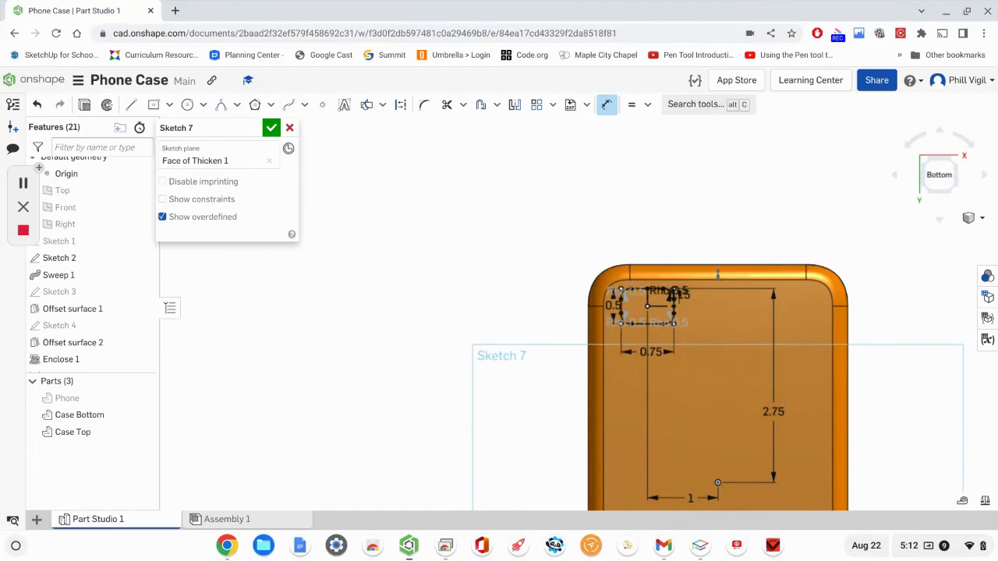
# Draw a circle about 1.03 in in diameter, centred vertically above the origin on the case's bottom face.
pyautogui.scroll(-2, 747, 439)
pyautogui.moveTo(746, 434)
pyautogui.mouseDown(button='middle')
pyautogui.moveTo(704, 361)
pyautogui.moveTo(510, 333)
pyautogui.moveTo(490, 352)
pyautogui.mouseUp(button='middle')
pyautogui.scroll(1, 439, 298)
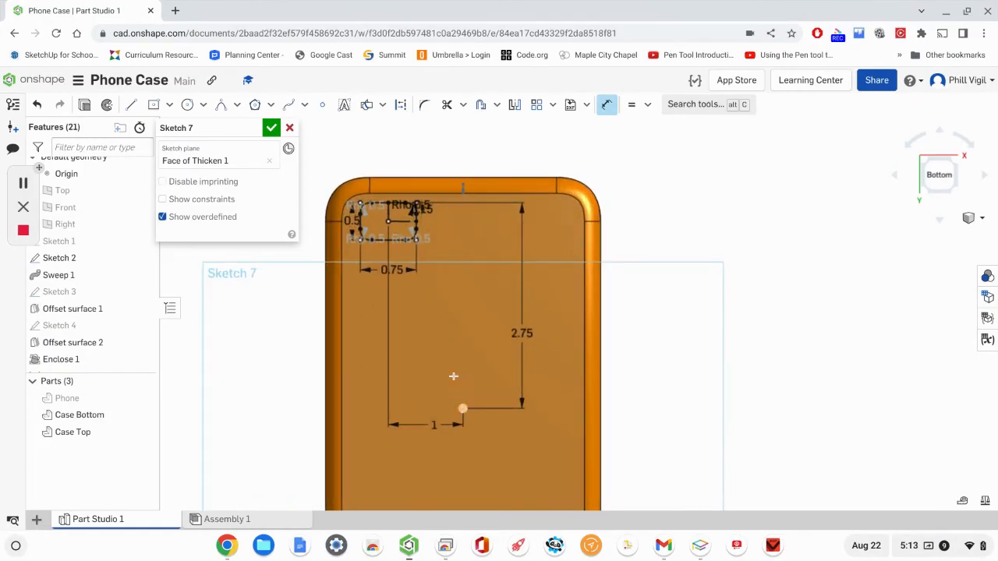
pyautogui.click(187, 105)
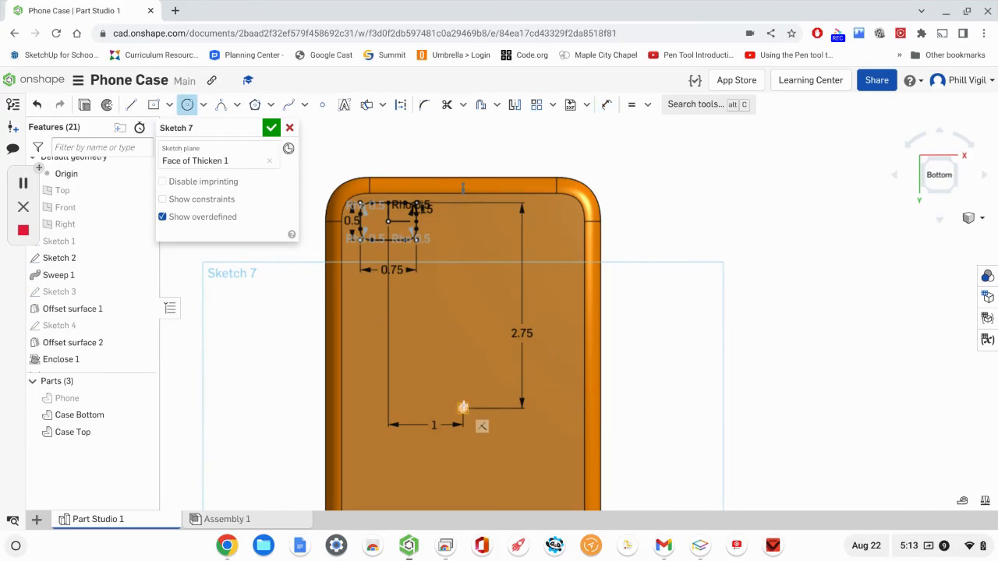
pyautogui.click(464, 332)
pyautogui.click(494, 310)
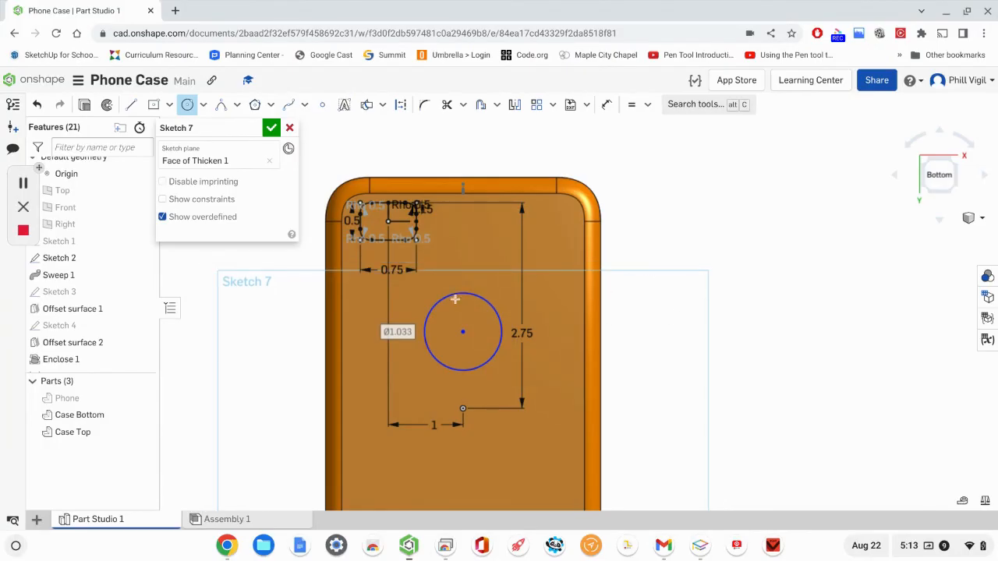
# Dimension the circle's diameter as 1.25 in.
pyautogui.click(607, 105)
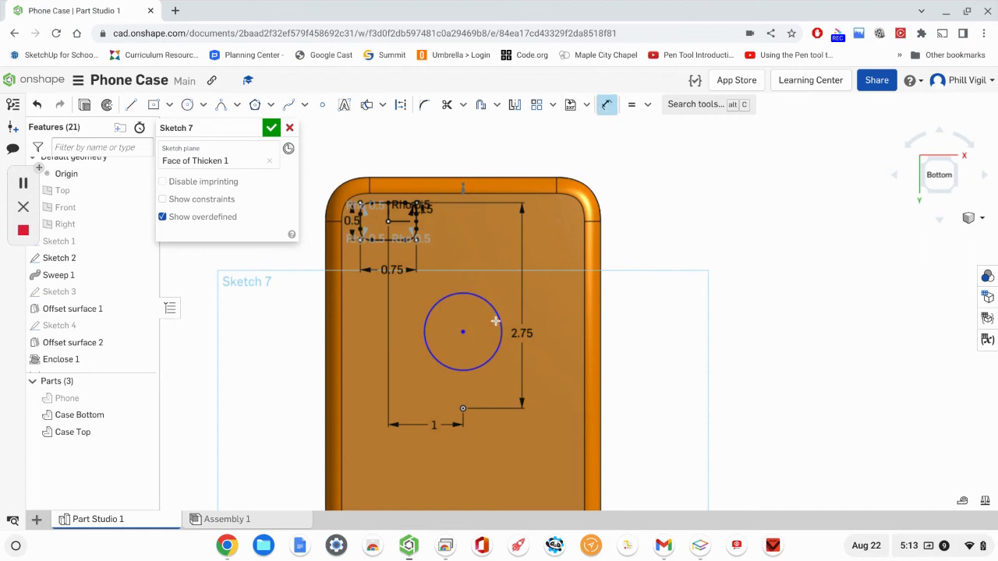
pyautogui.click(486, 302)
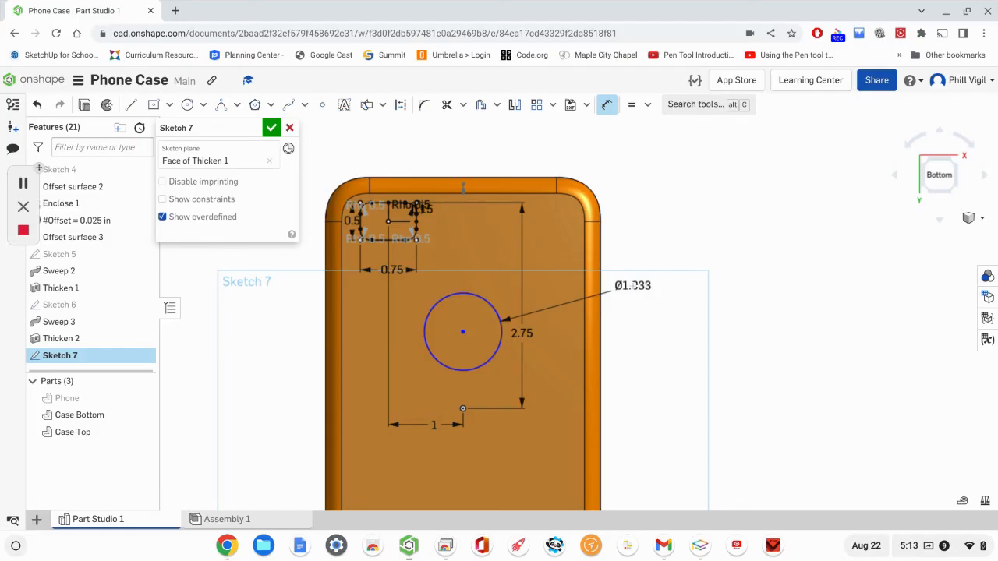
pyautogui.click(634, 286)
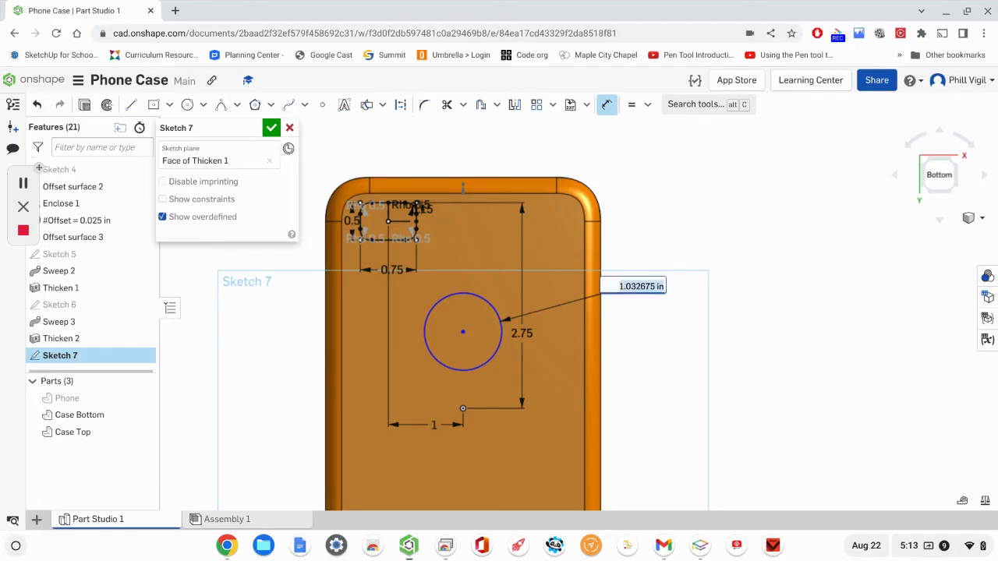
pyautogui.write('1.25')
pyautogui.press('Return')
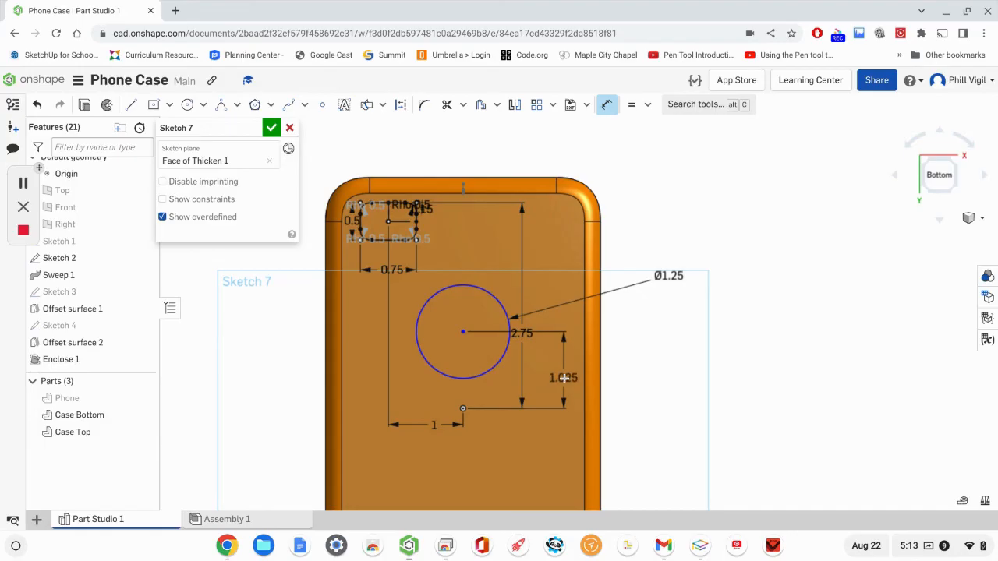
# Dimension the vertical distance from the circle's centre to the origin as 1 in and finish the sketch.
pyautogui.click(564, 377)
pyautogui.write('1')
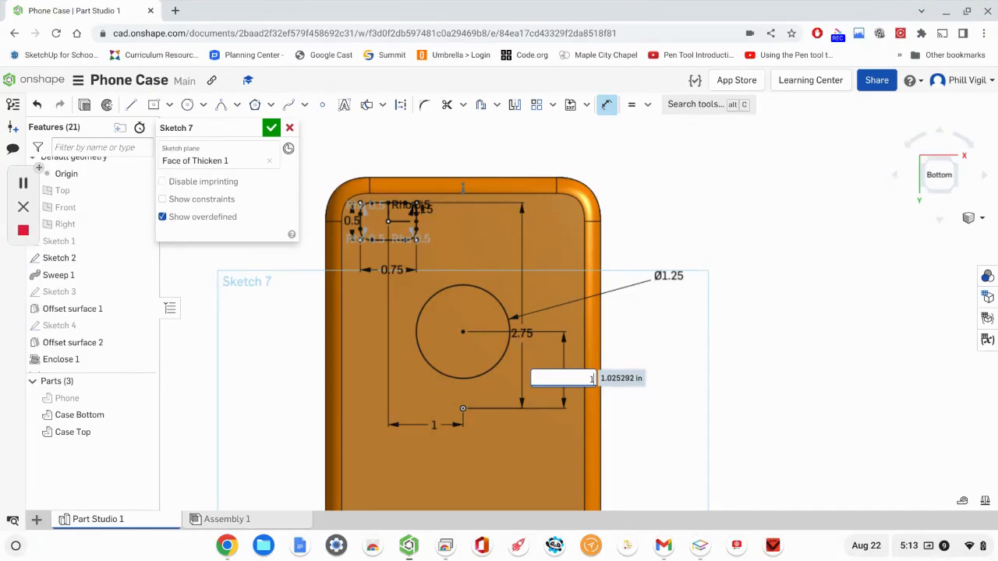
pyautogui.press('Escape')
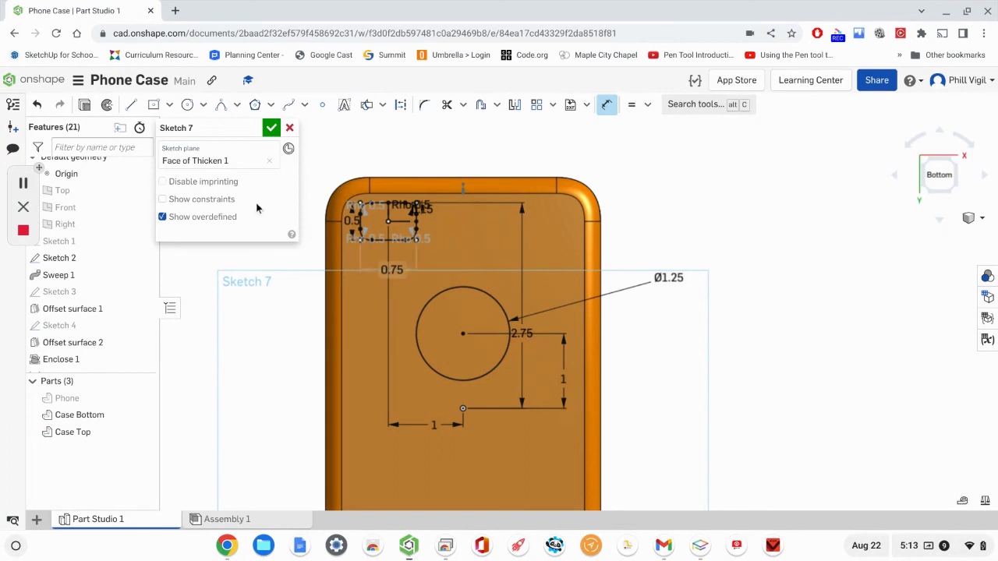
pyautogui.click(271, 127)
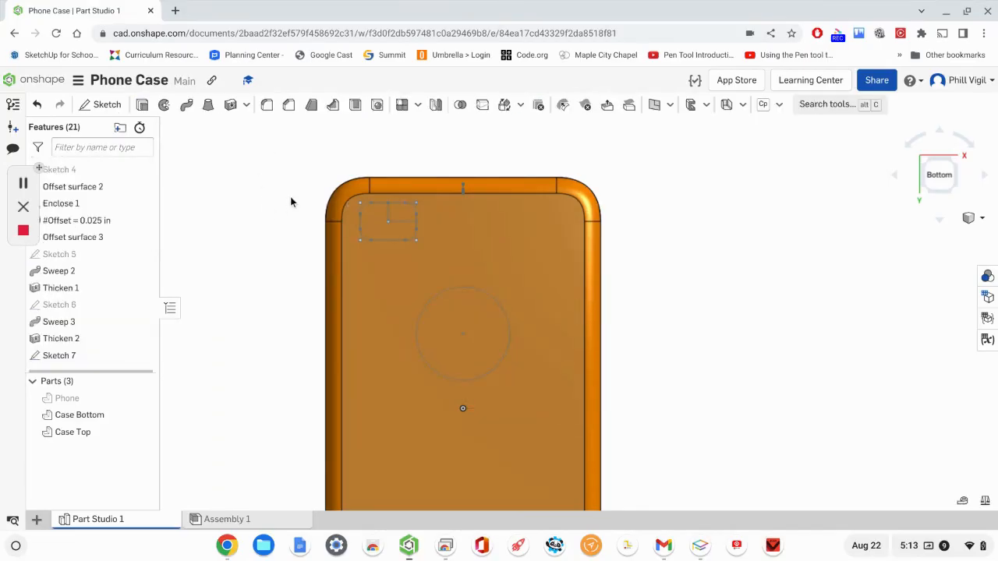
# Set up a blind extrude of all Sketch 7 regions, 1 in deep, and reverse its direction to pass through the case.
pyautogui.scroll(-1, 272, 201)
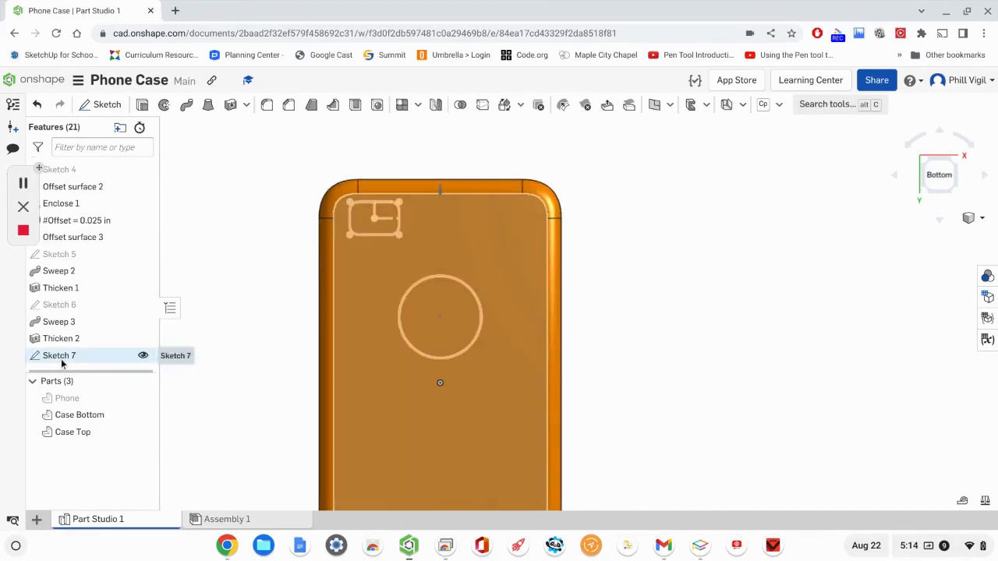
pyautogui.click(141, 107)
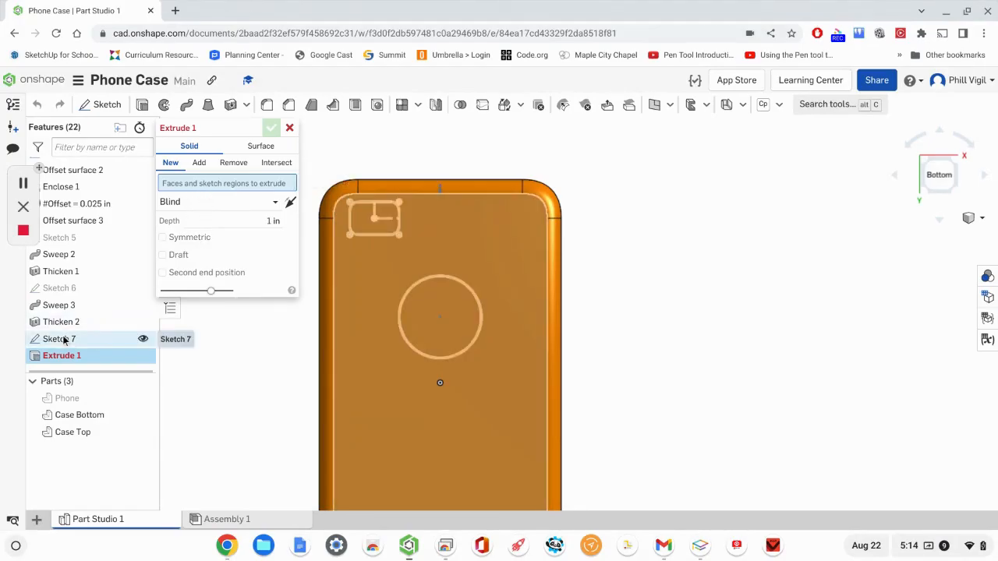
pyautogui.click(195, 339)
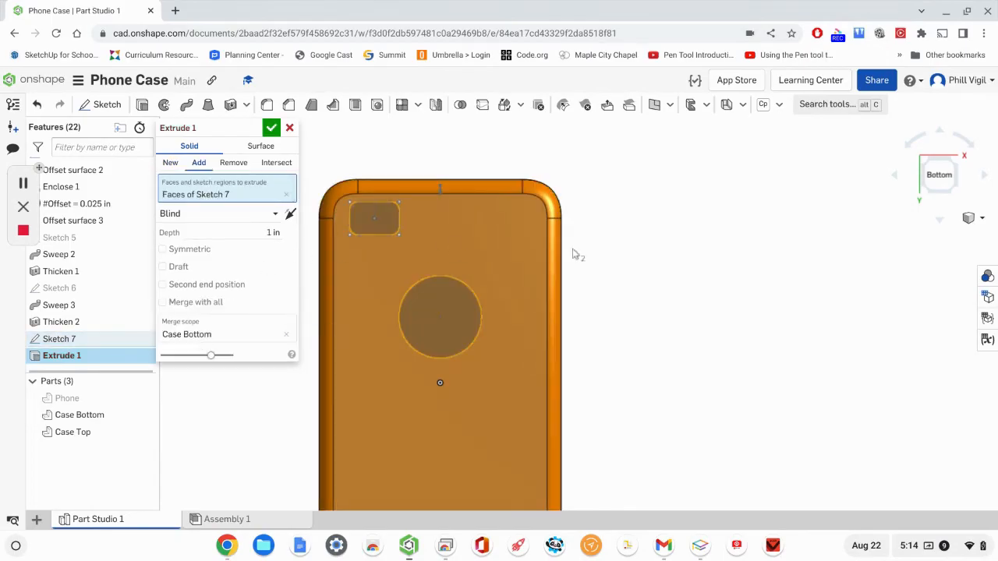
pyautogui.moveTo(637, 297); pyautogui.dragTo(709, 326, button='right')
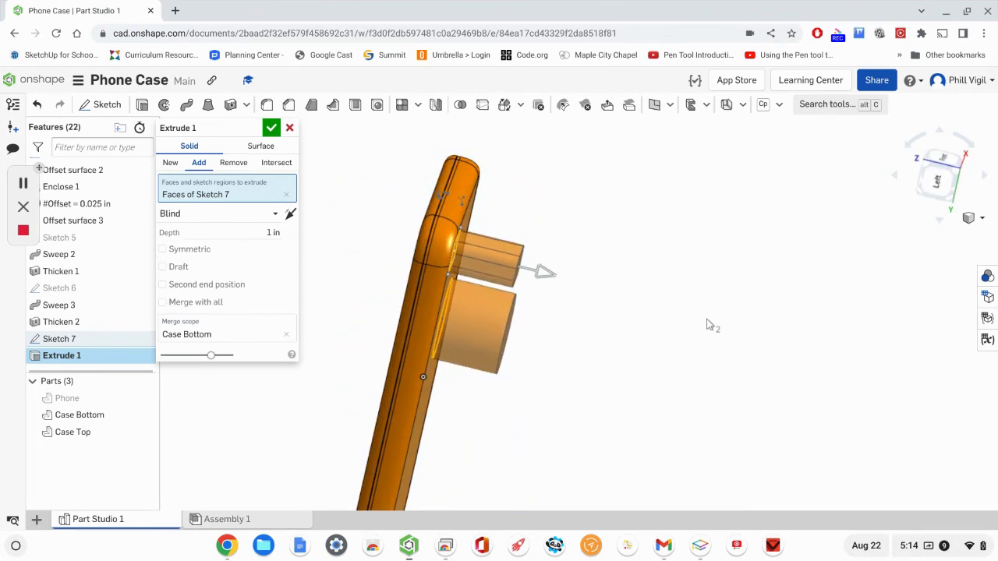
pyautogui.click(546, 272)
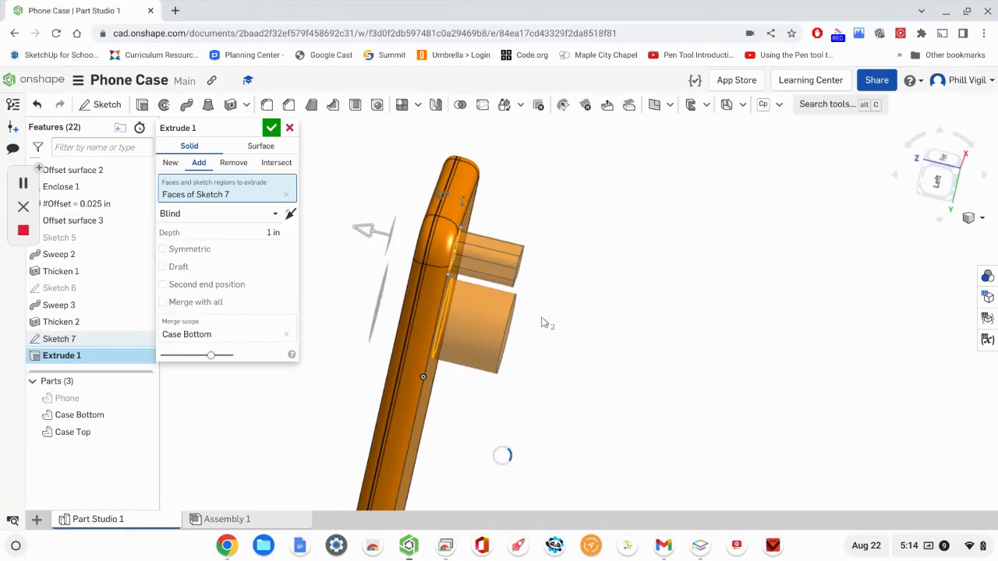
pyautogui.moveTo(544, 323); pyautogui.dragTo(717, 297, button='right')
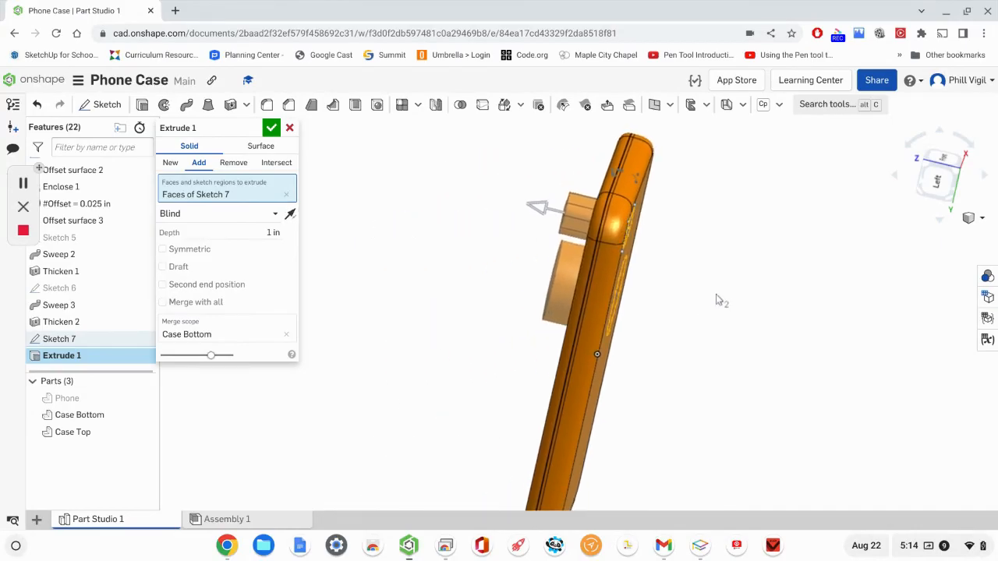
# Set the extrude to remove material from Case Bottom and accept it to cut both openings.
pyautogui.click(233, 163)
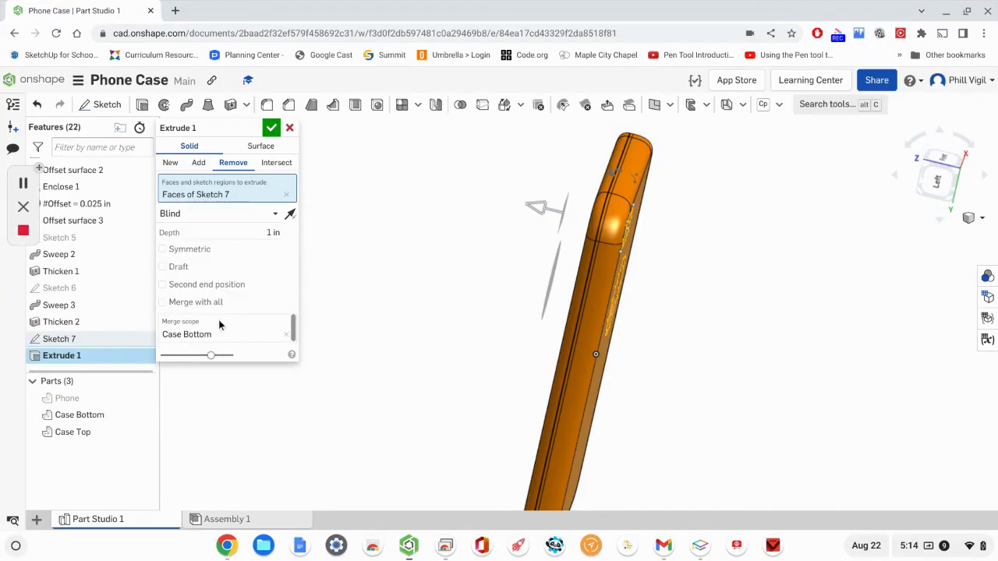
pyautogui.moveTo(667, 307); pyautogui.dragTo(686, 286, button='right')
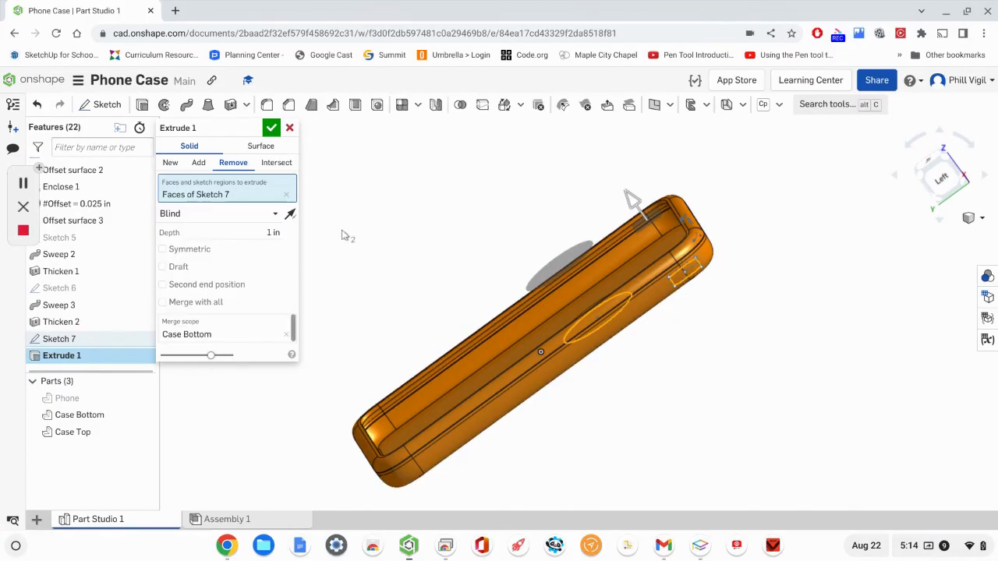
pyautogui.moveTo(344, 236); pyautogui.dragTo(411, 247, button='middle')
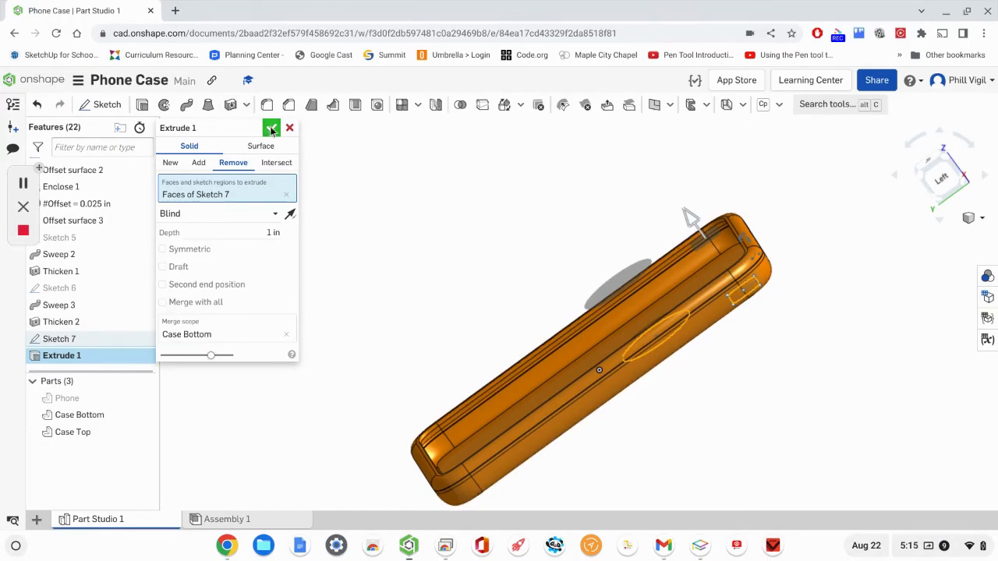
pyautogui.click(271, 128)
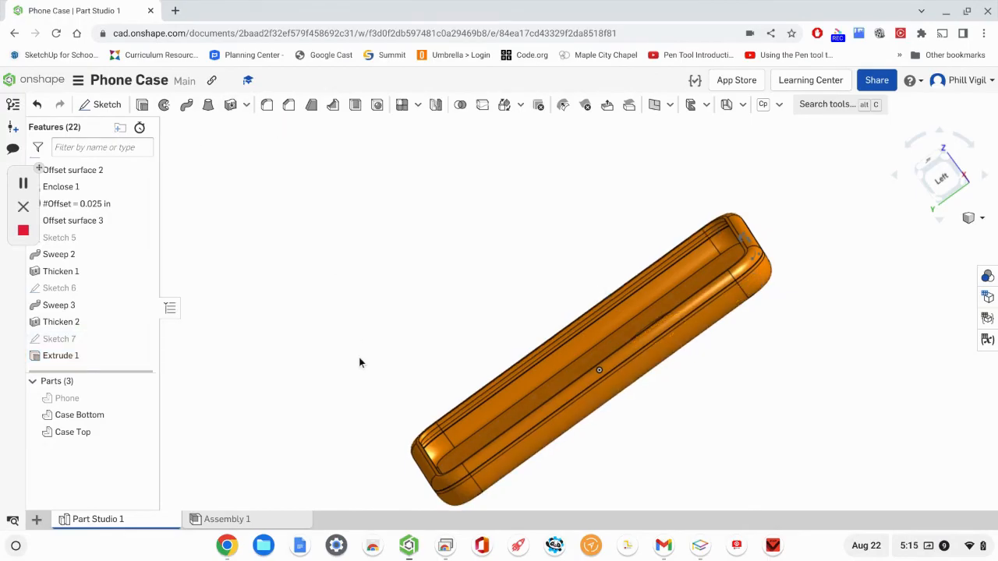
pyautogui.moveTo(358, 351); pyautogui.dragTo(331, 348, button='right')
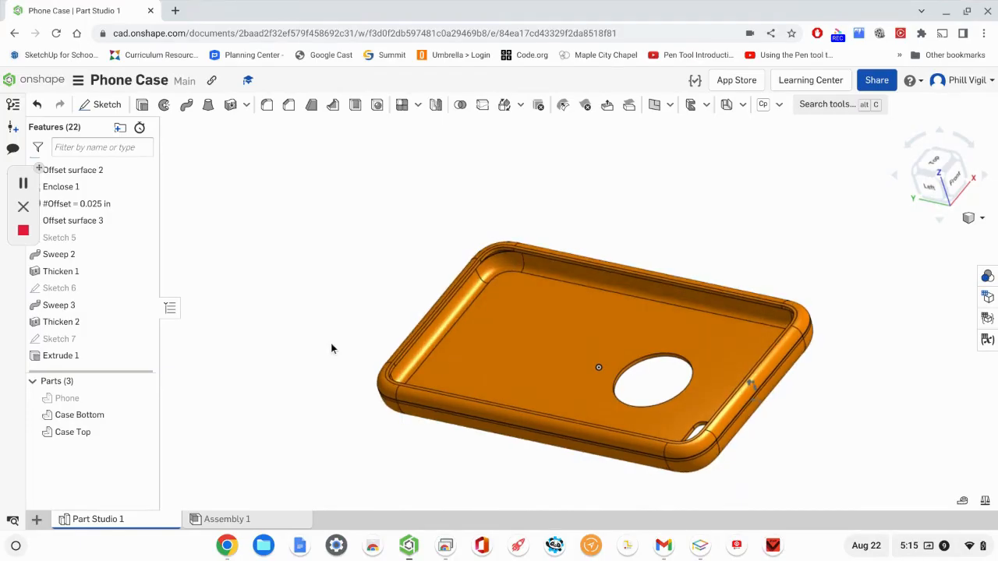